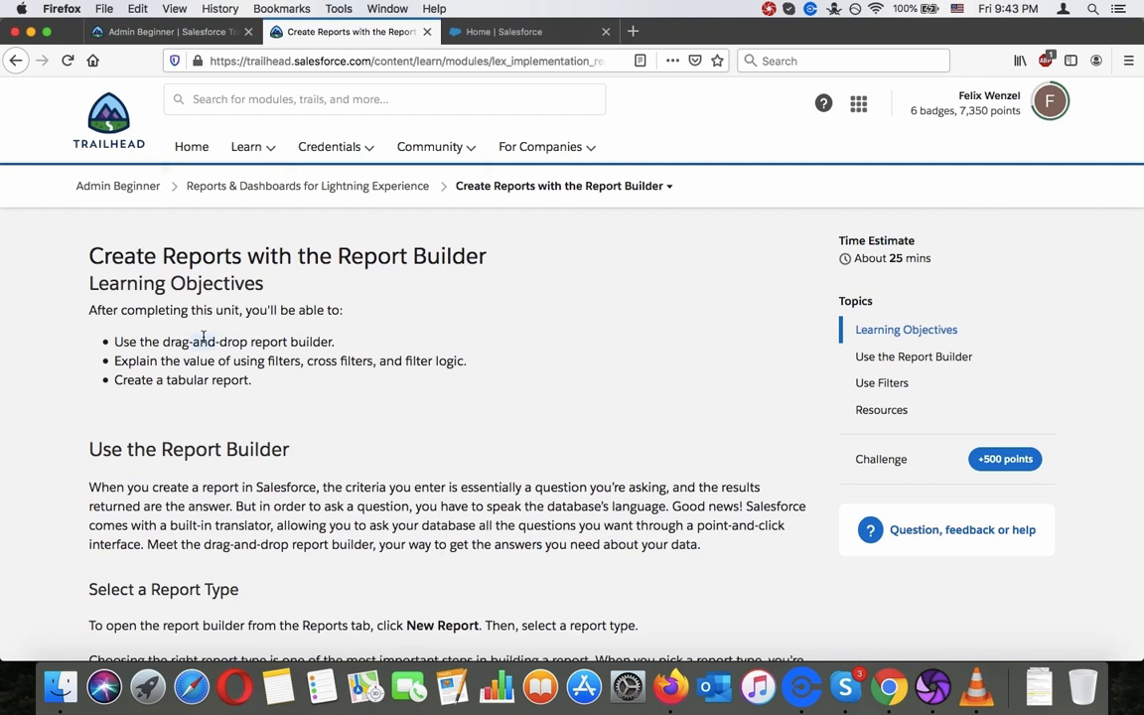
Read the unit's learning objectives, the Use the Report Builder introduction and the instruction for opening the report builder.
triple_click(203, 338)
triple_click(192, 361)
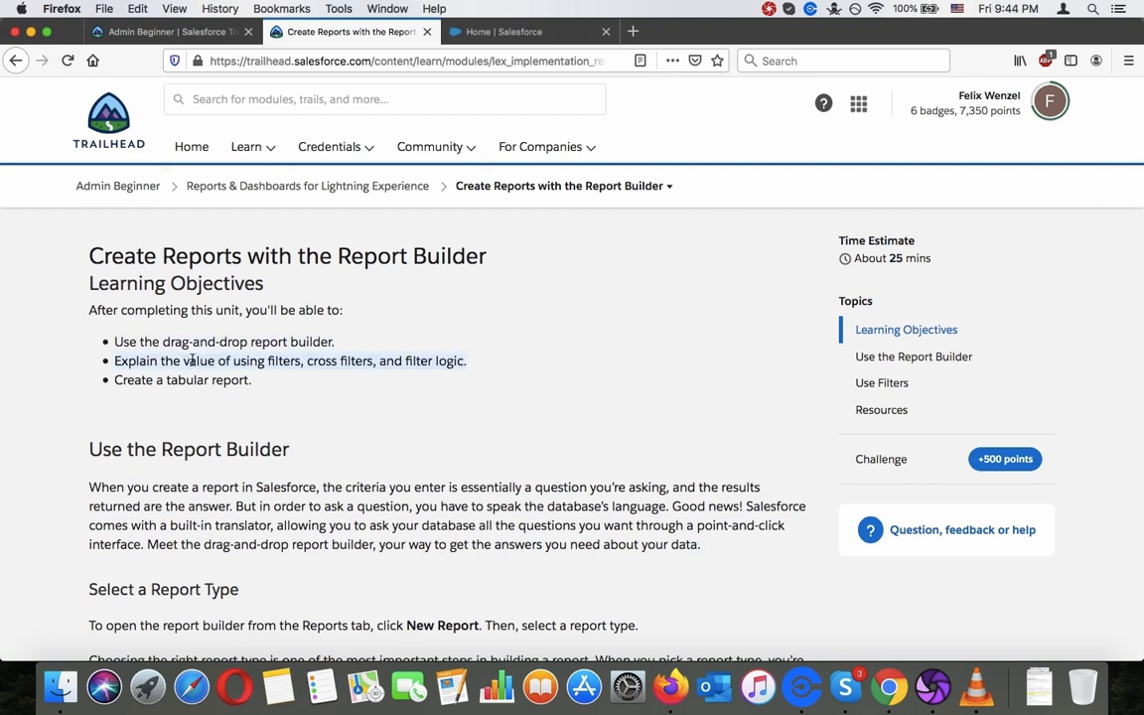
triple_click(177, 383)
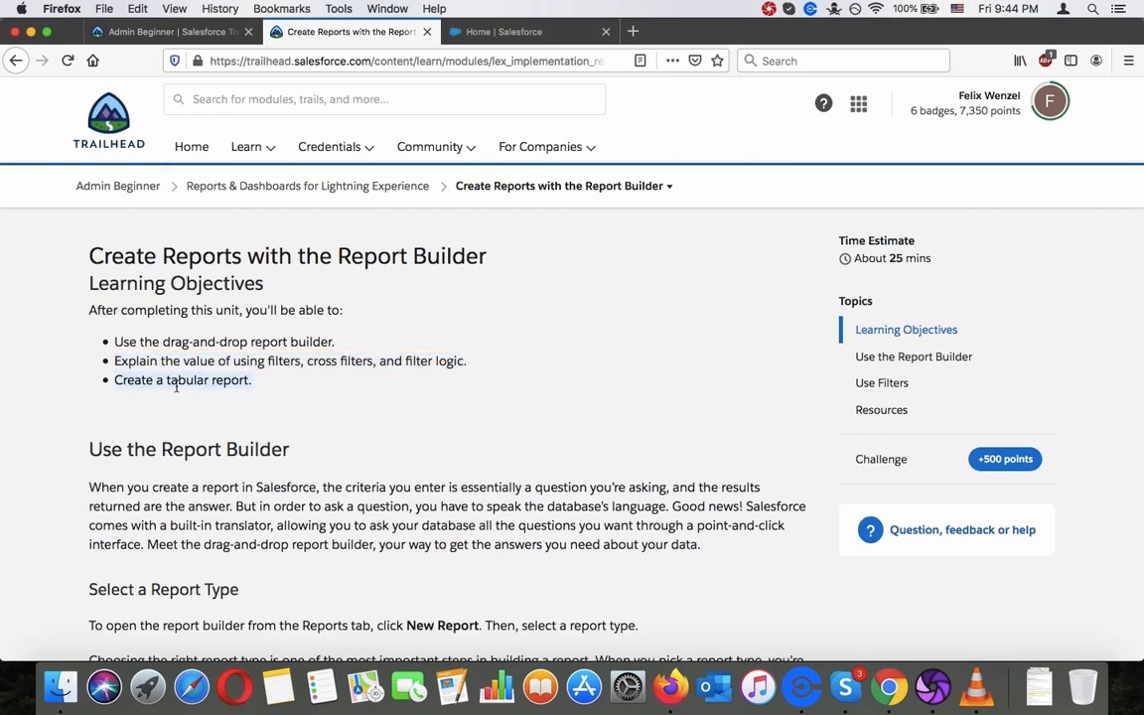
scroll(169, 298, down, 5)
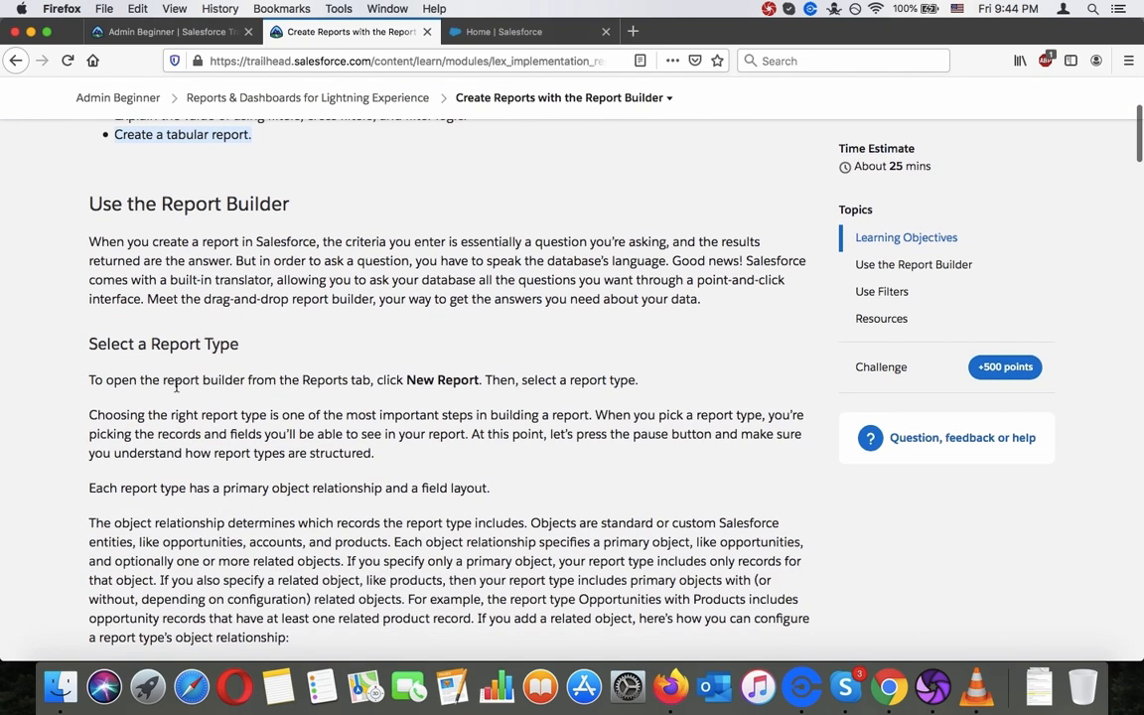
triple_click(152, 205)
triple_click(145, 255)
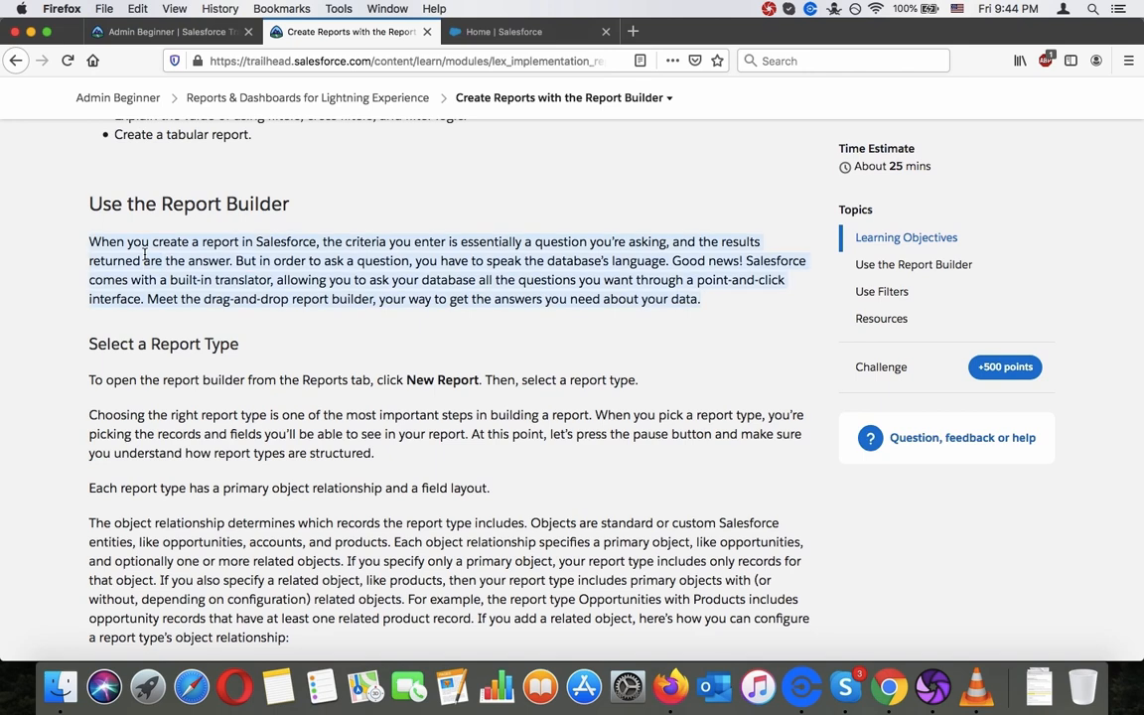
scroll(145, 256, down, 1)
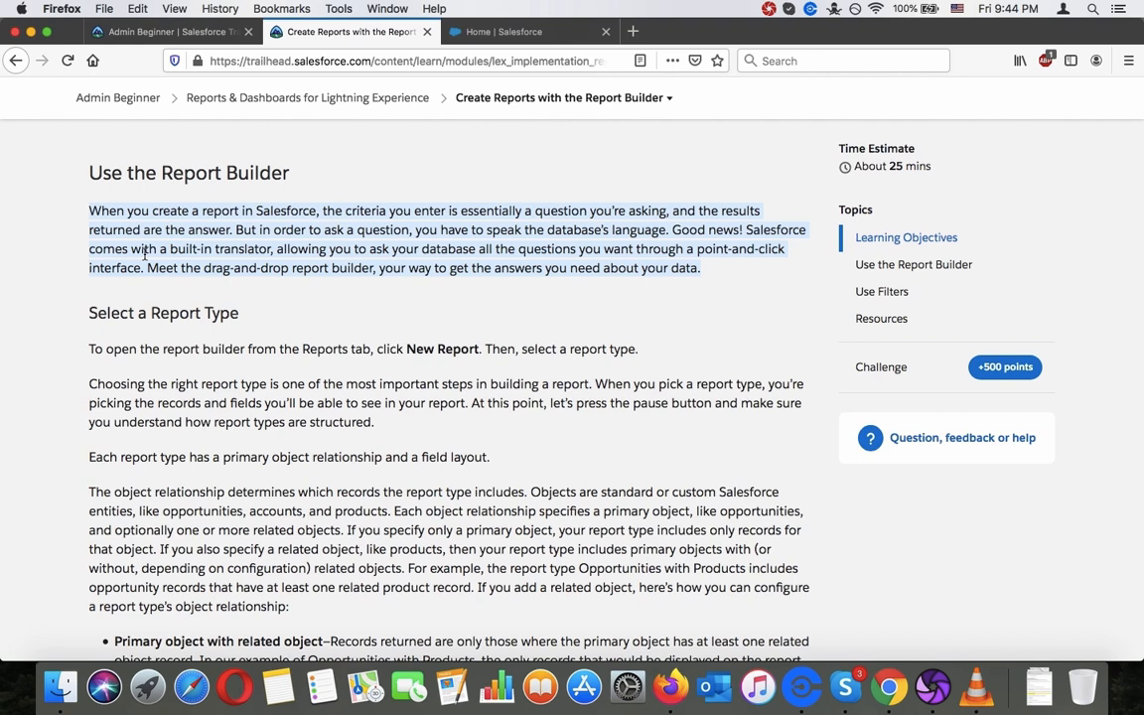
scroll(145, 254, down, 2)
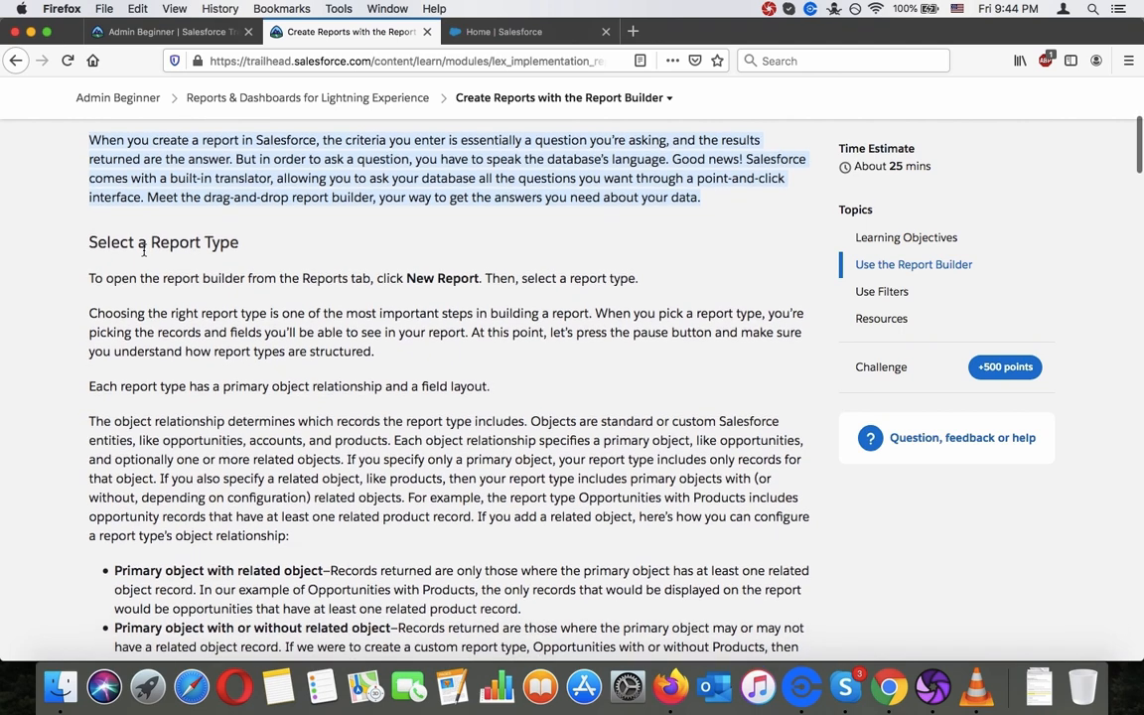
scroll(145, 257, down, 1)
scroll(145, 241, down, 1)
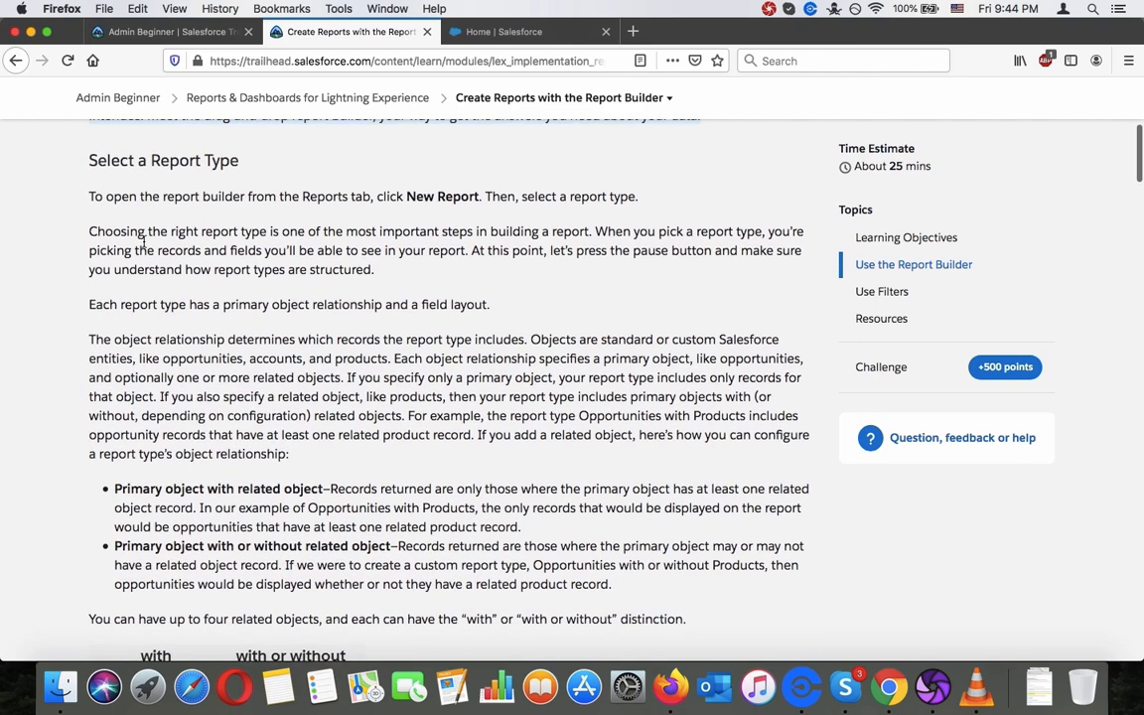
triple_click(134, 190)
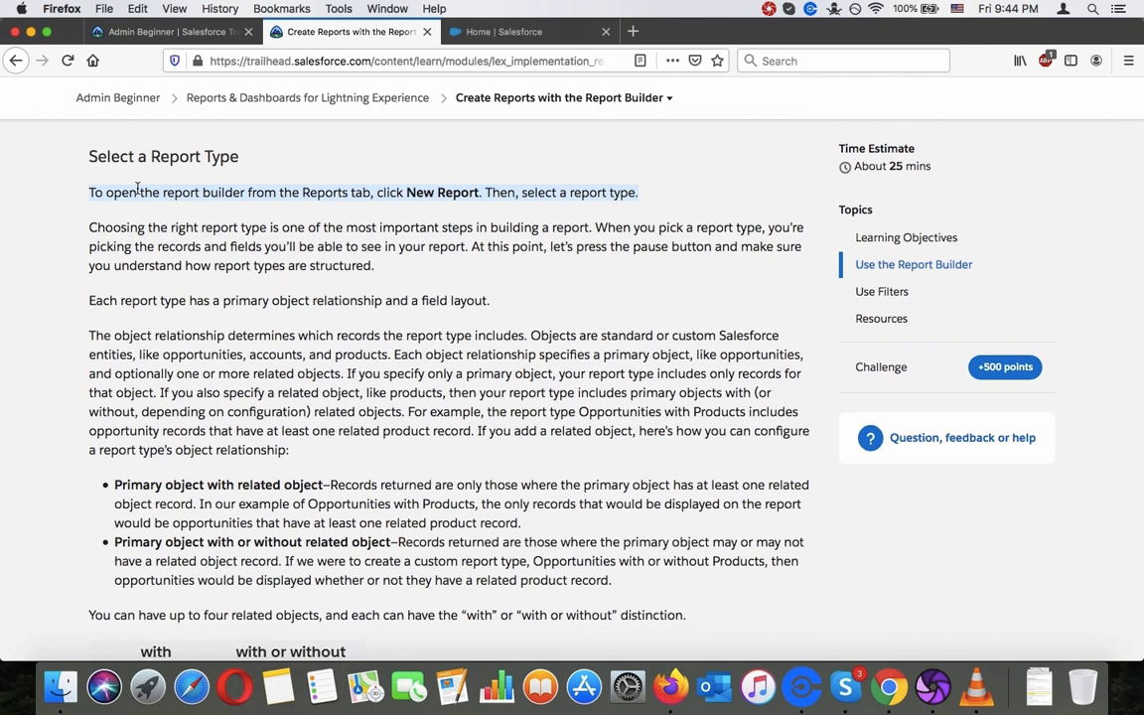
Switch to the Salesforce org and open the Reports page of the Sales app.
click(476, 33)
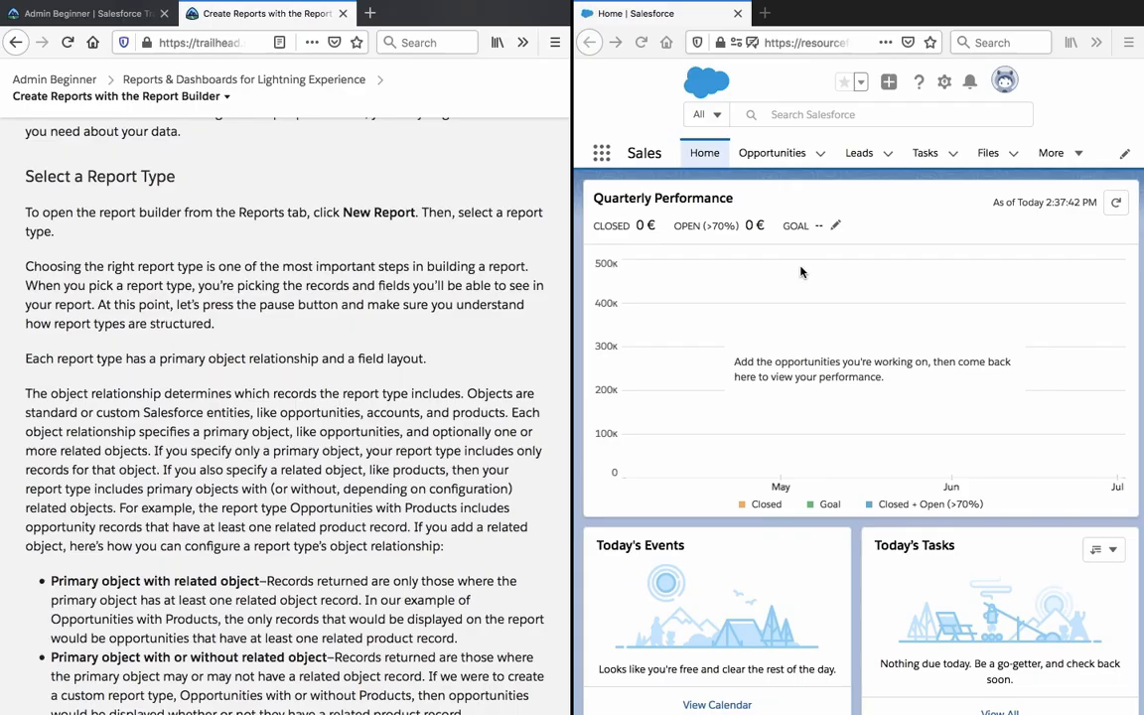
click(1069, 158)
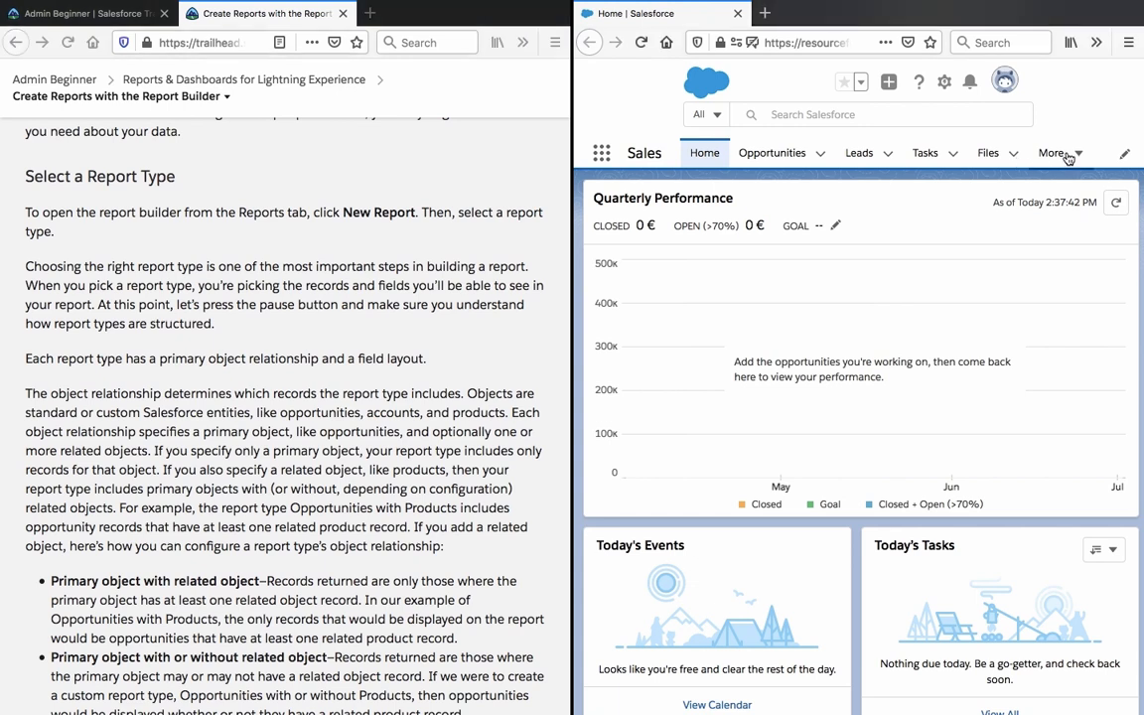
click(1068, 155)
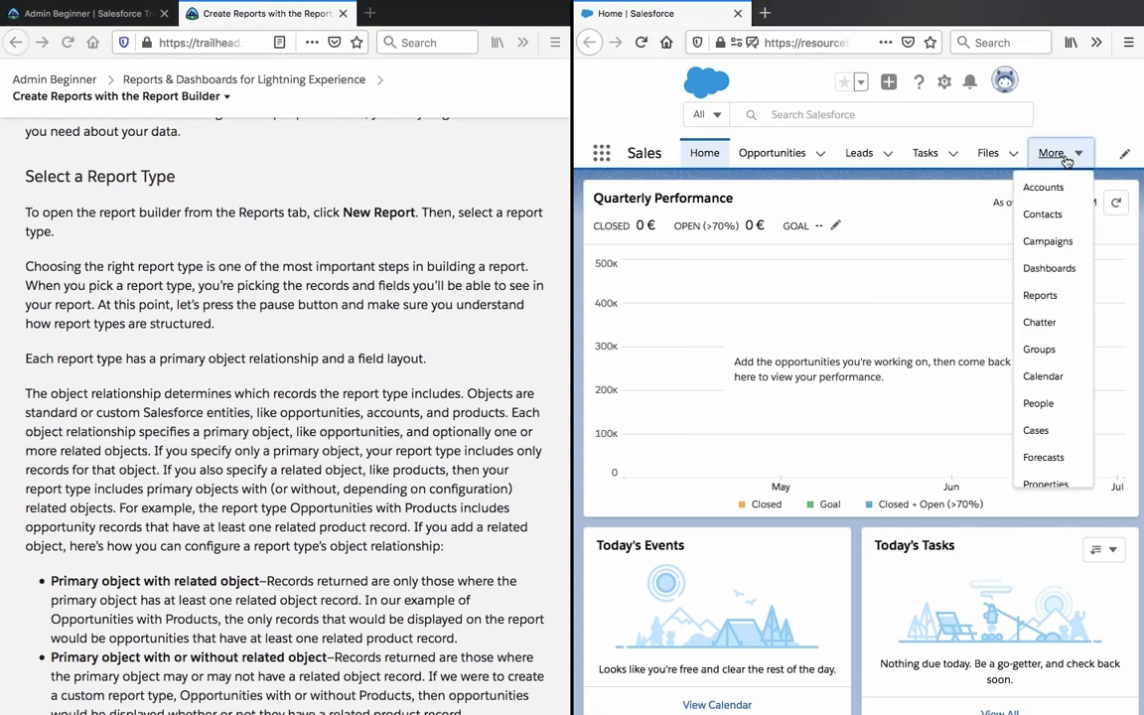
scroll(1050, 224, down, 2)
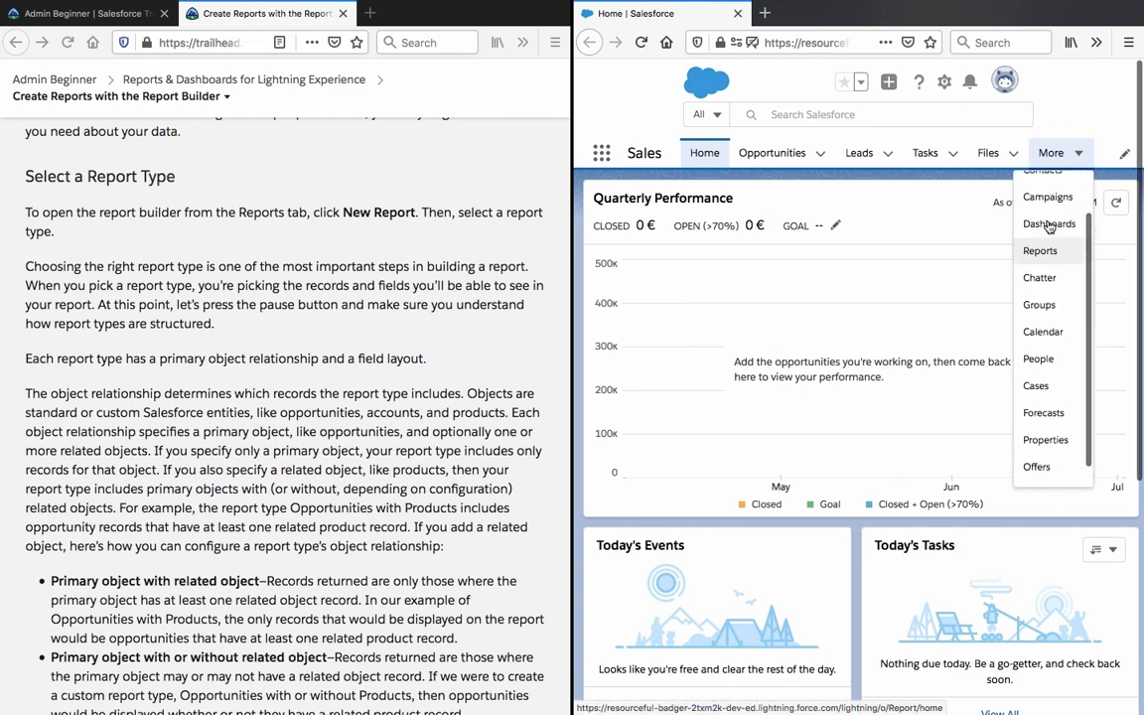
scroll(1049, 228, up, 2)
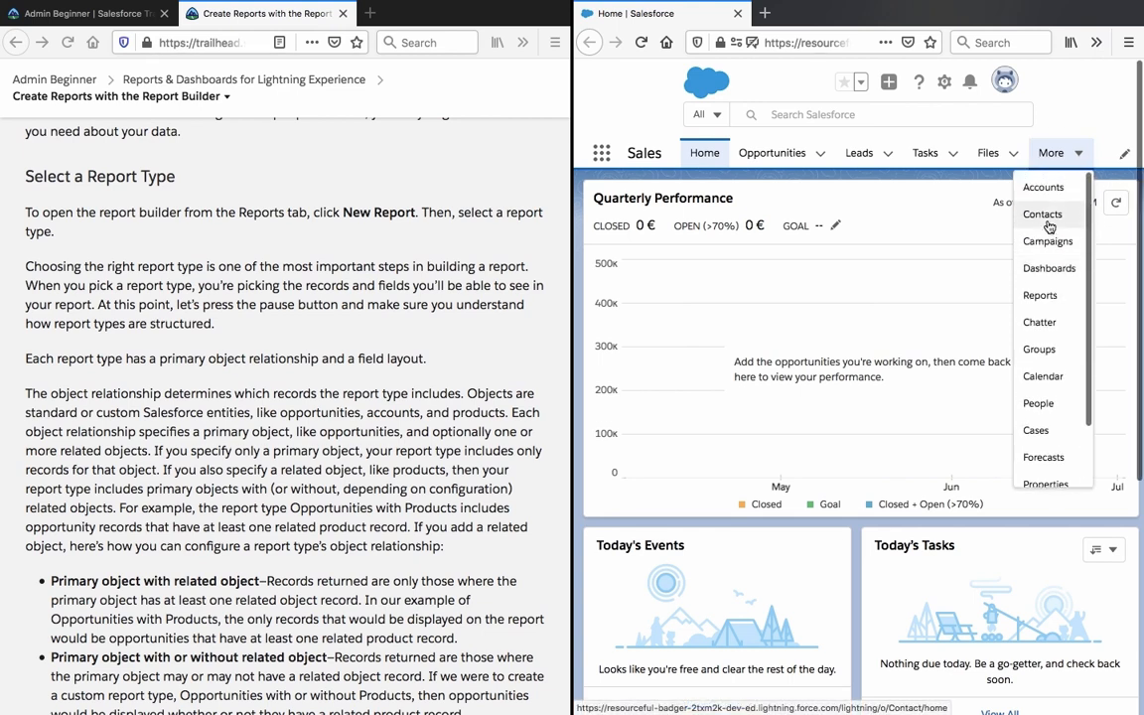
click(1044, 296)
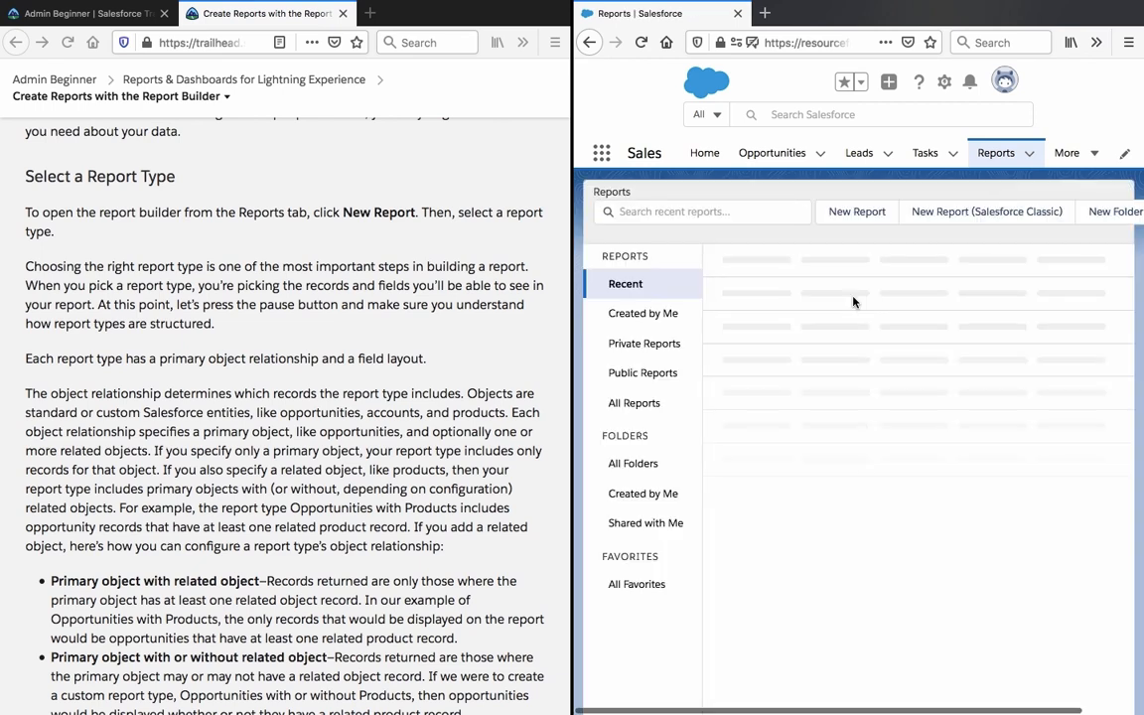
Read the Trailhead paragraphs on choosing a report type and how primary and related objects determine its records.
triple_click(362, 264)
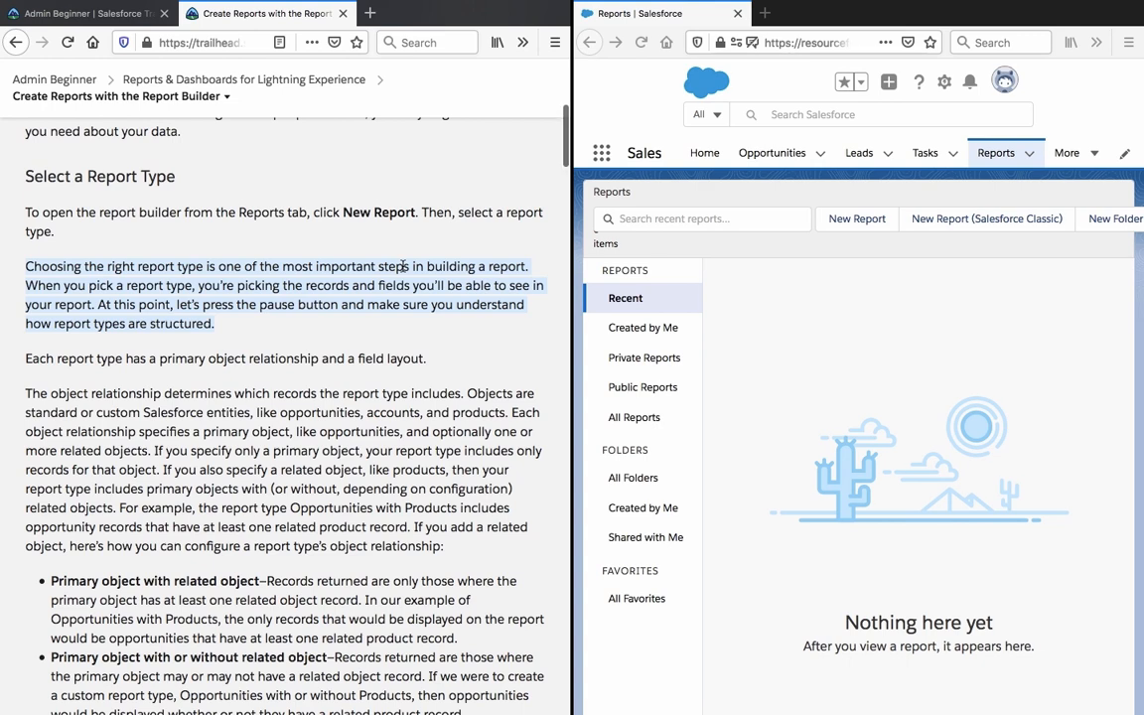
scroll(404, 266, down, 1)
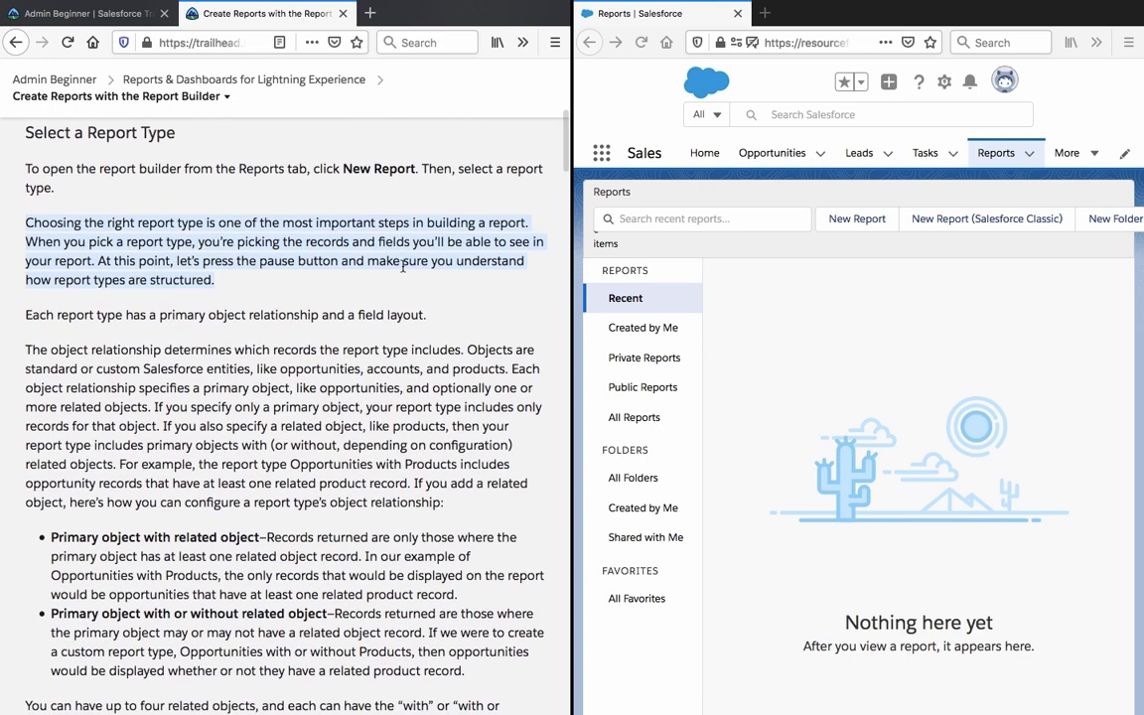
scroll(403, 266, down, 2)
scroll(404, 268, down, 3)
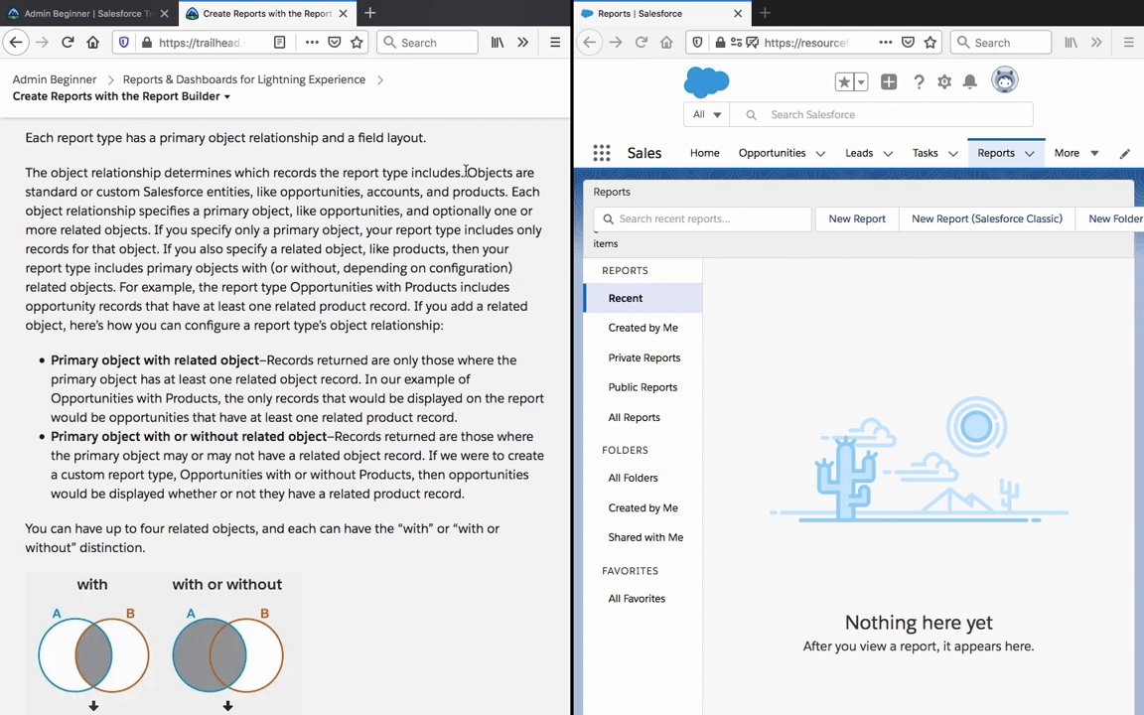
drag(466, 172, 491, 325)
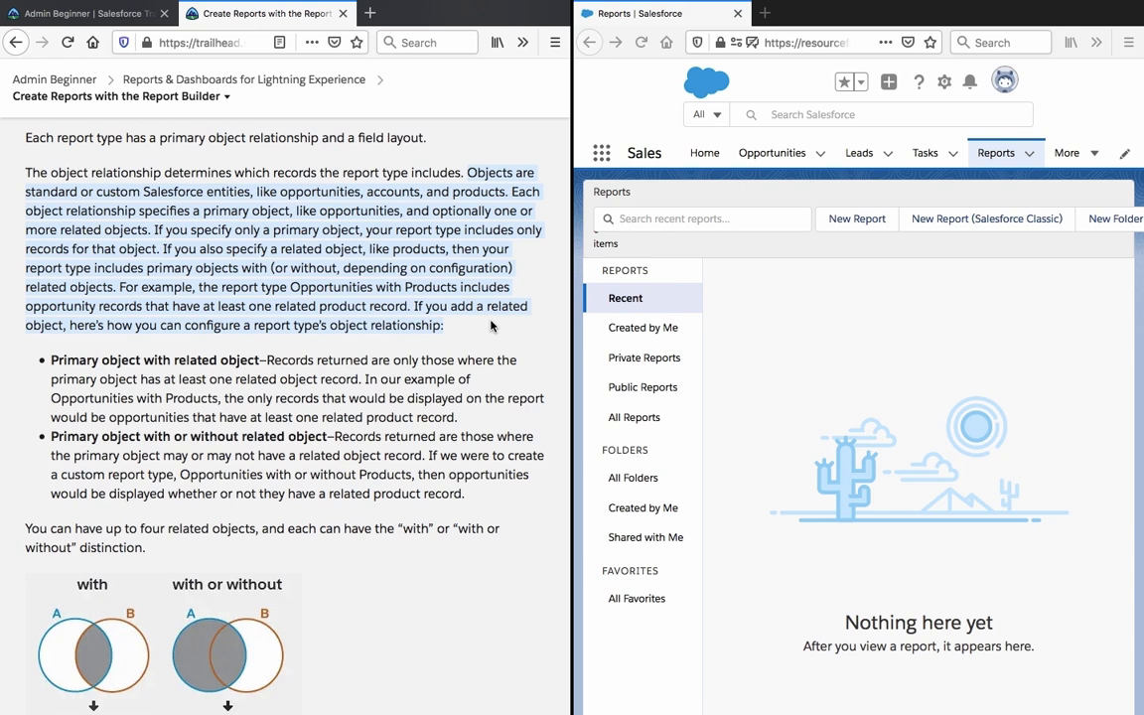
click(159, 246)
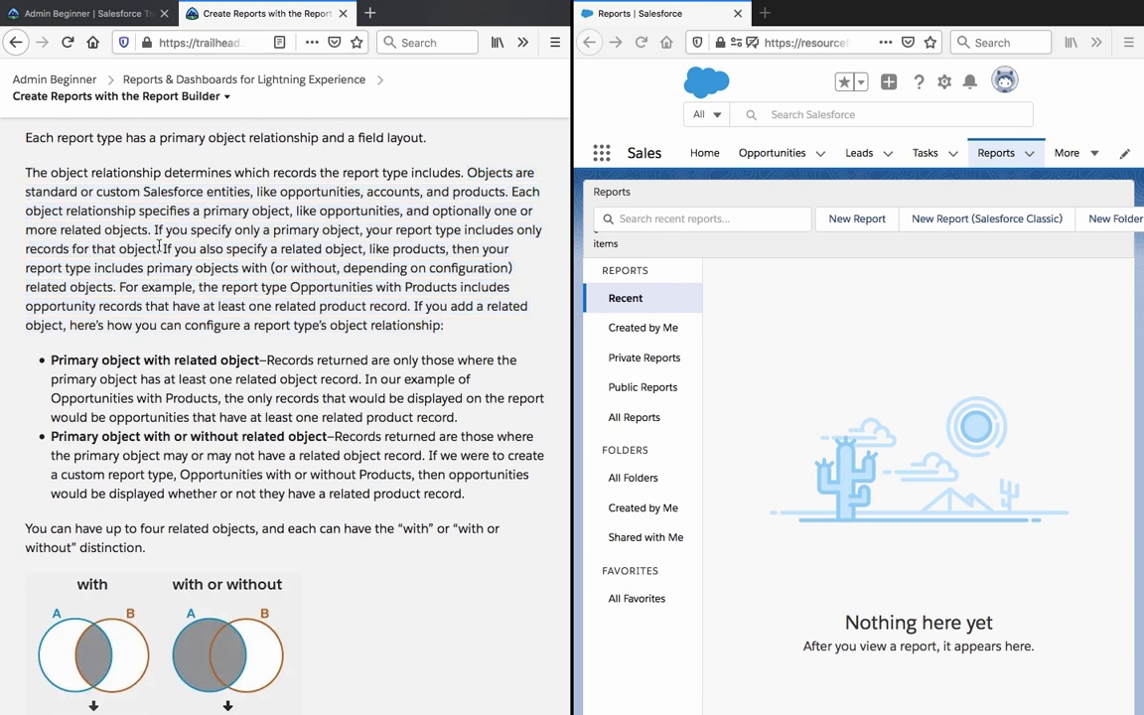
drag(159, 247, 171, 348)
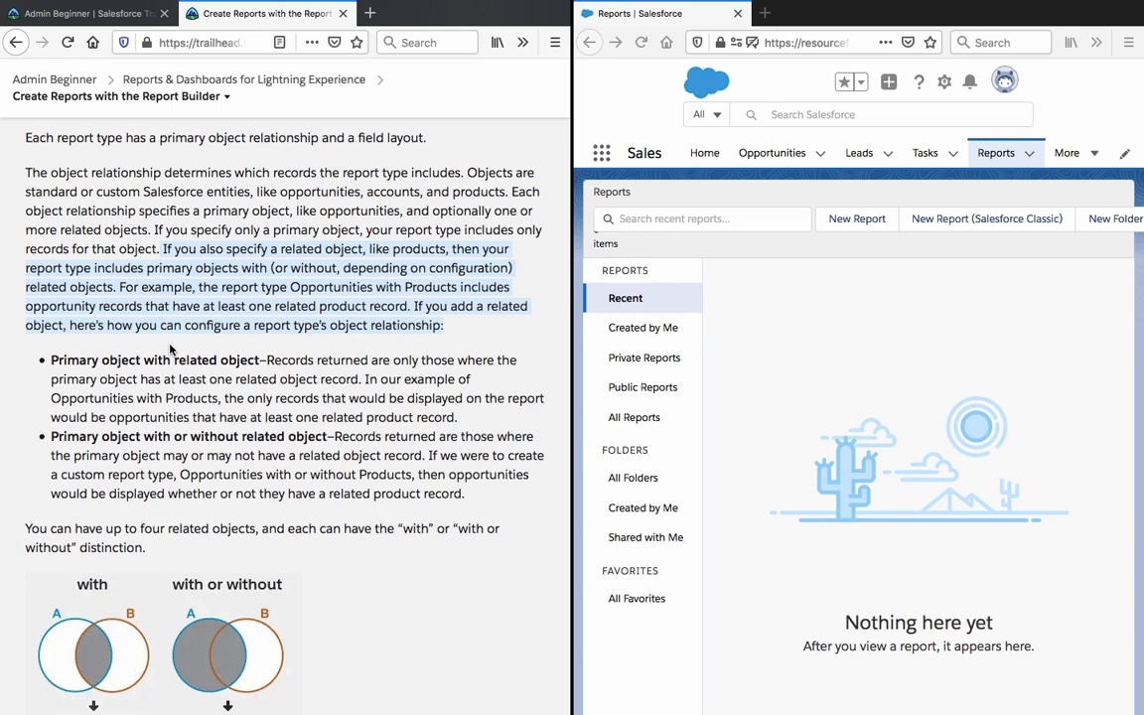
click(119, 287)
drag(120, 286, 41, 340)
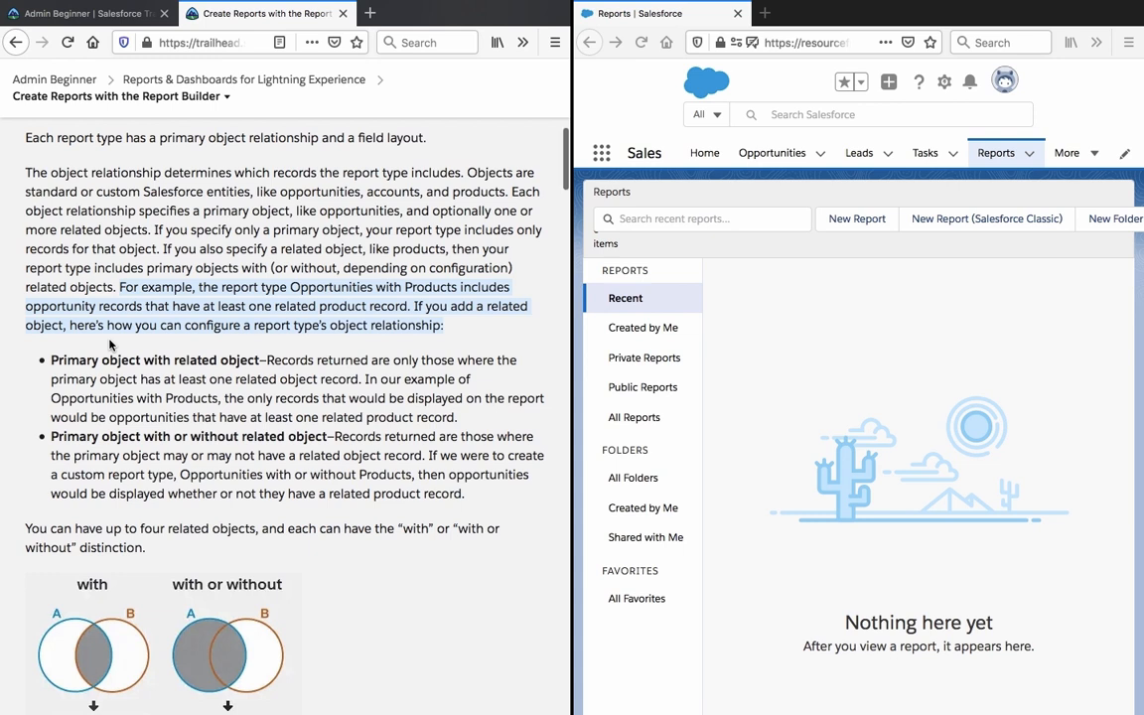
Start a new report in the Salesforce org to bring up the report type selection.
click(818, 295)
click(859, 217)
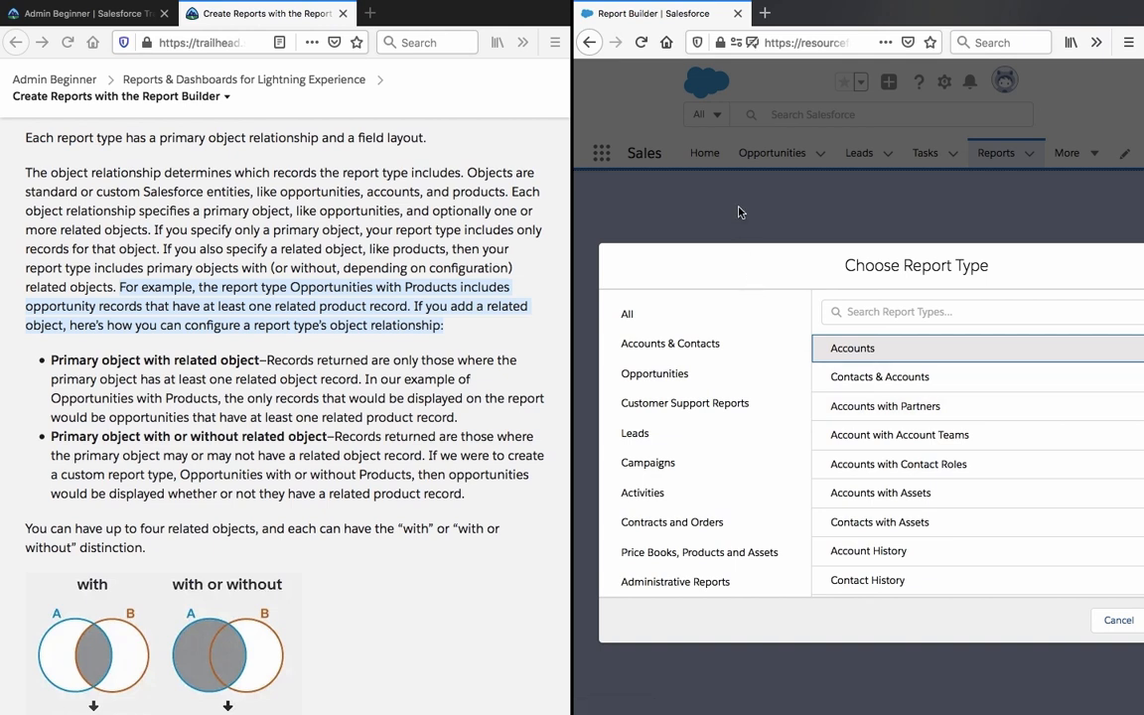
Examine the Trailhead explanation and diagram of primary objects "with" and "with or without" related objects.
click(386, 361)
triple_click(387, 361)
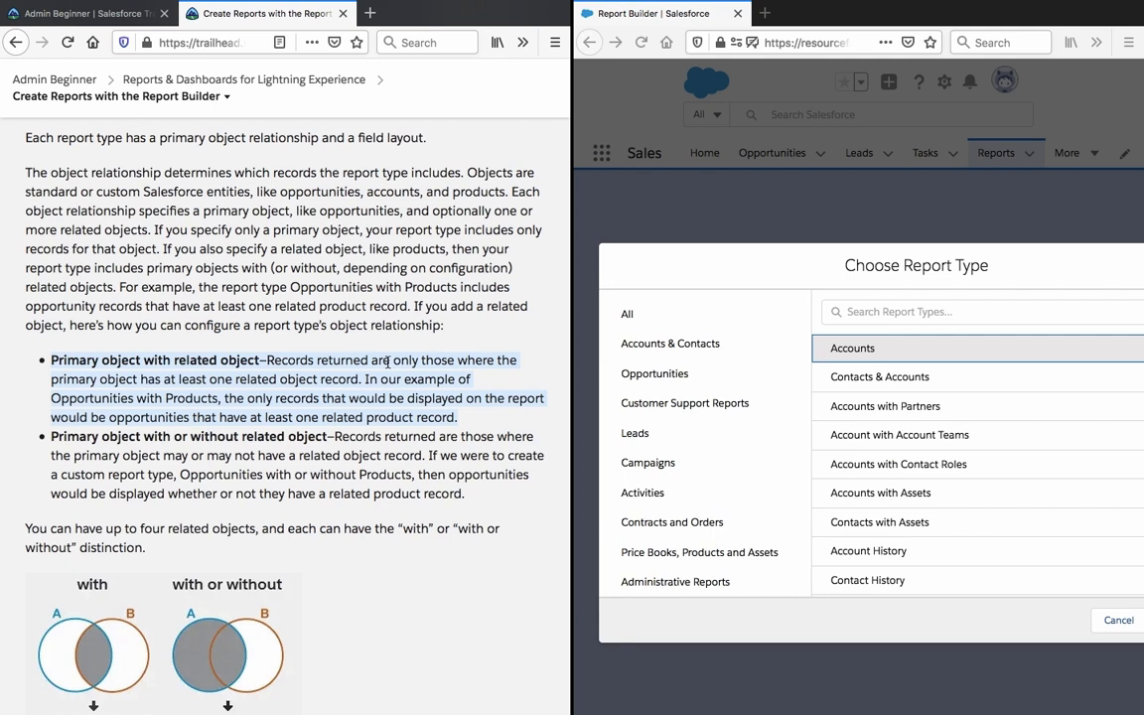
click(304, 353)
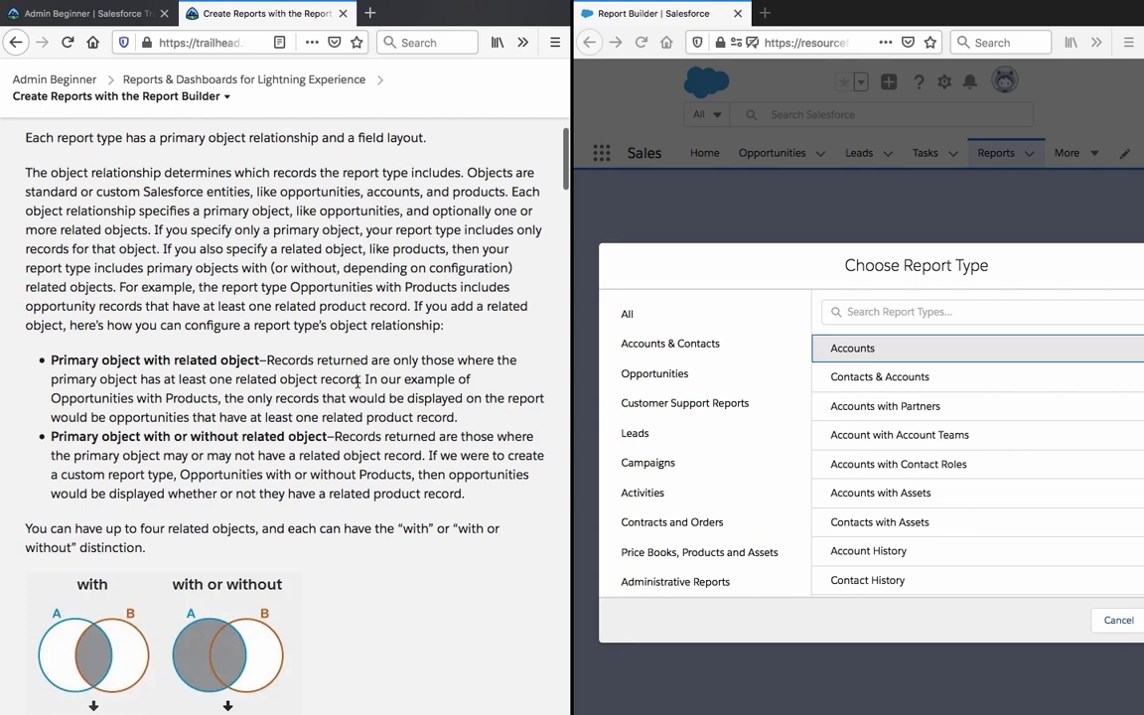
scroll(358, 382, down, 1)
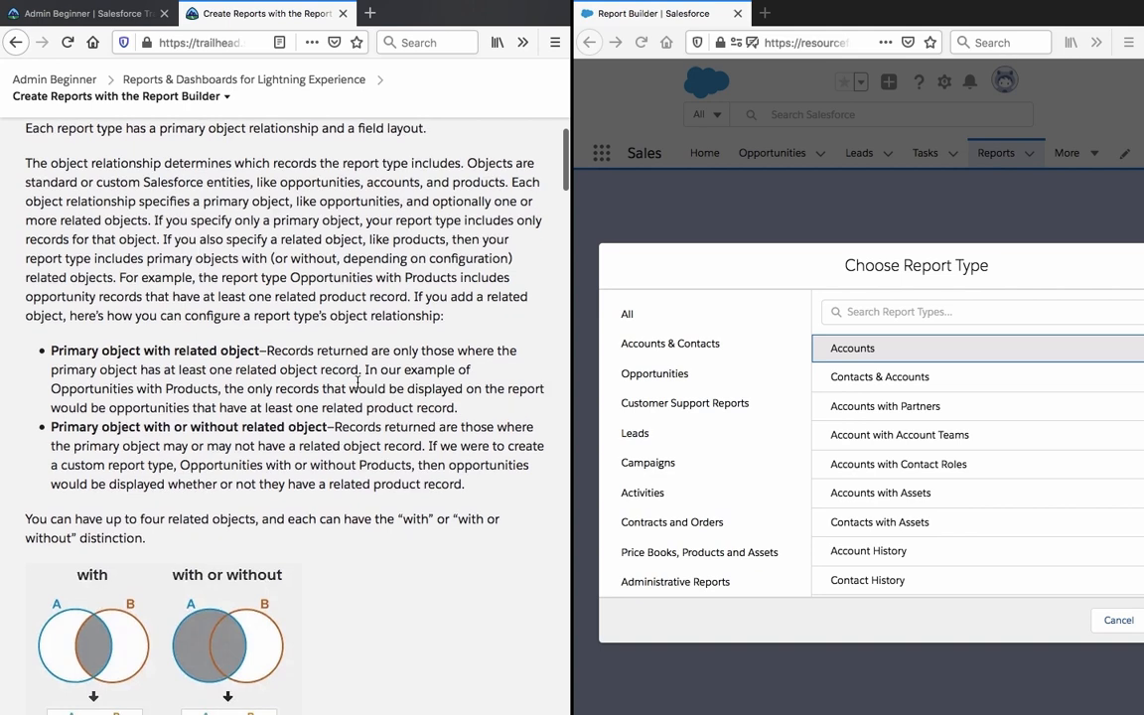
scroll(357, 383, up, 1)
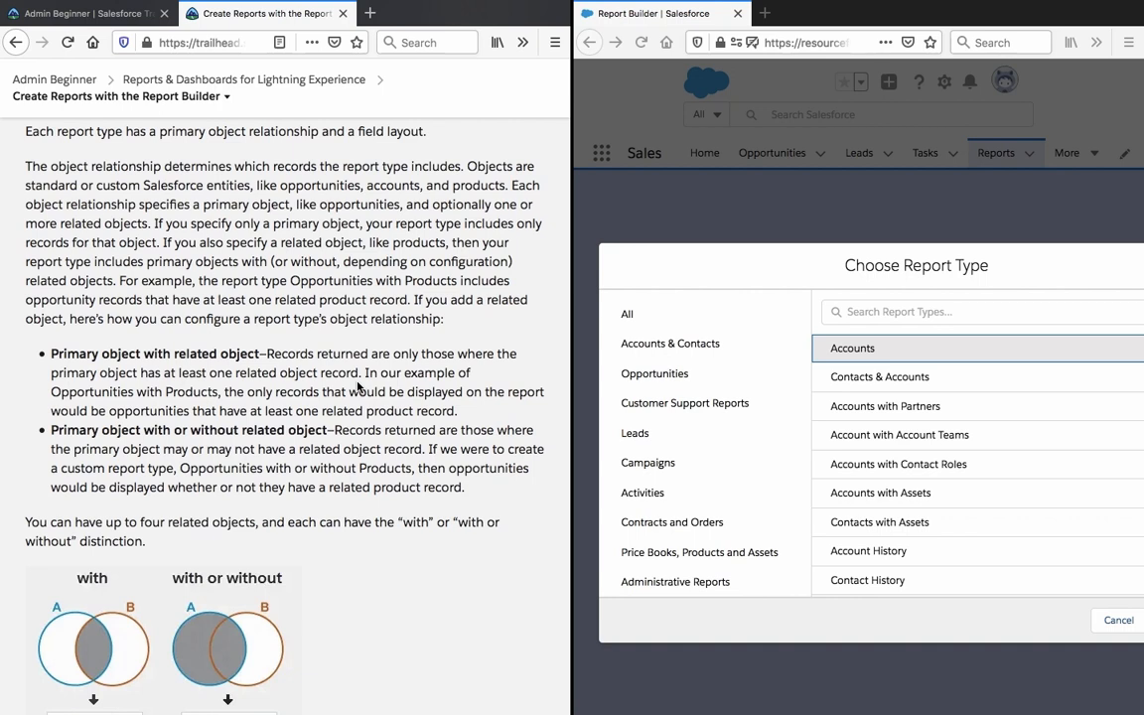
scroll(357, 385, down, 2)
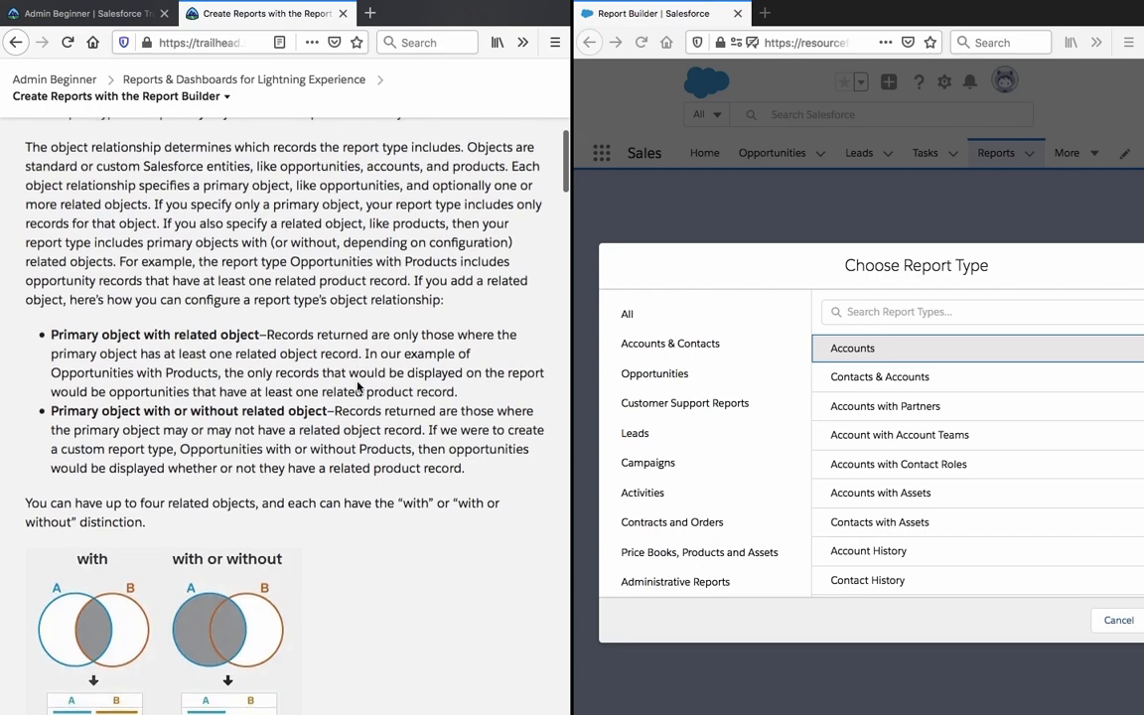
triple_click(358, 385)
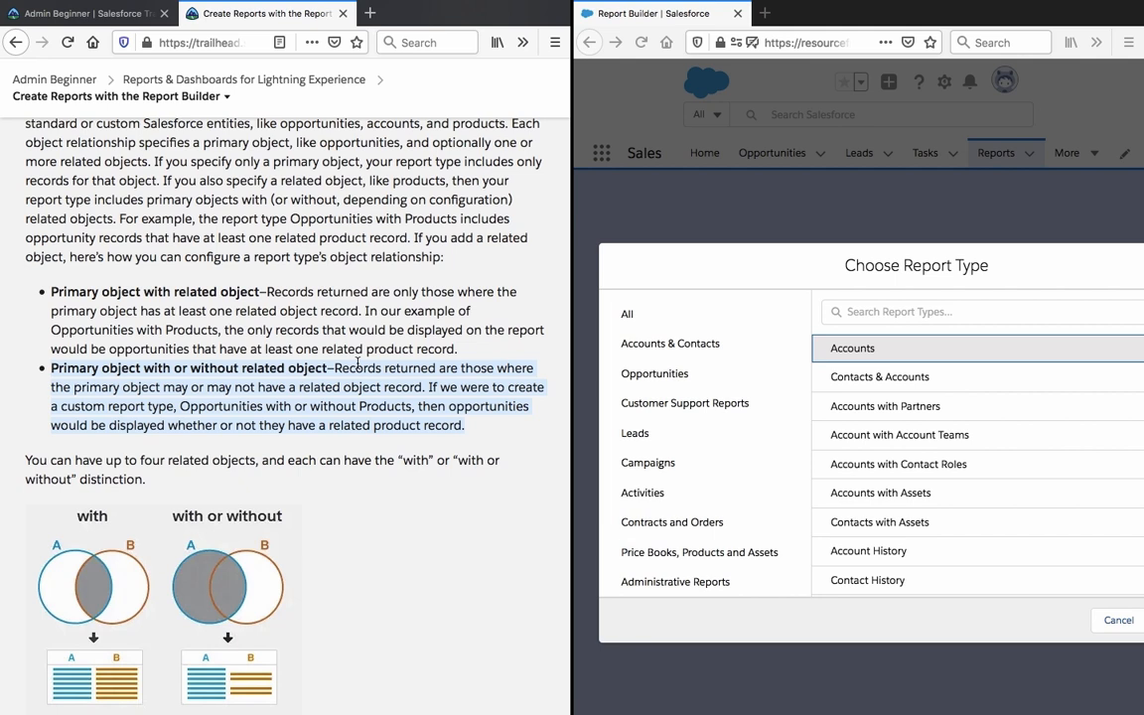
scroll(358, 364, down, 2)
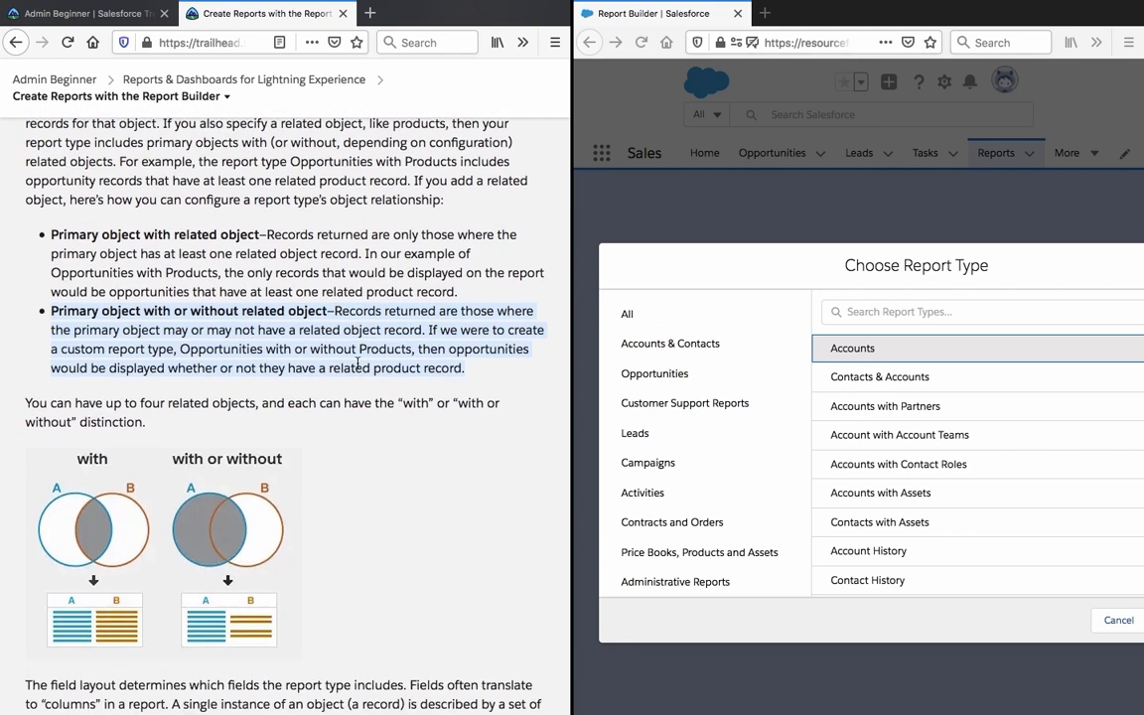
scroll(357, 364, down, 5)
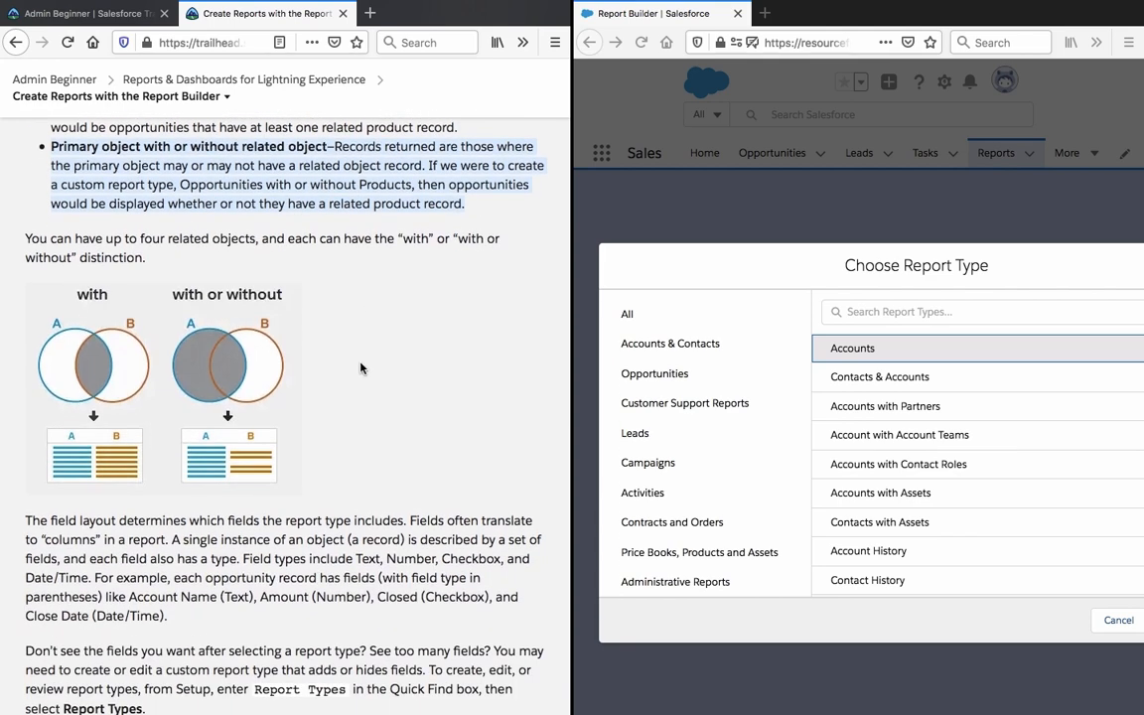
Read the Trailhead paragraphs on report type field layouts and on creating or editing custom report types.
scroll(216, 387, down, 4)
triple_click(217, 382)
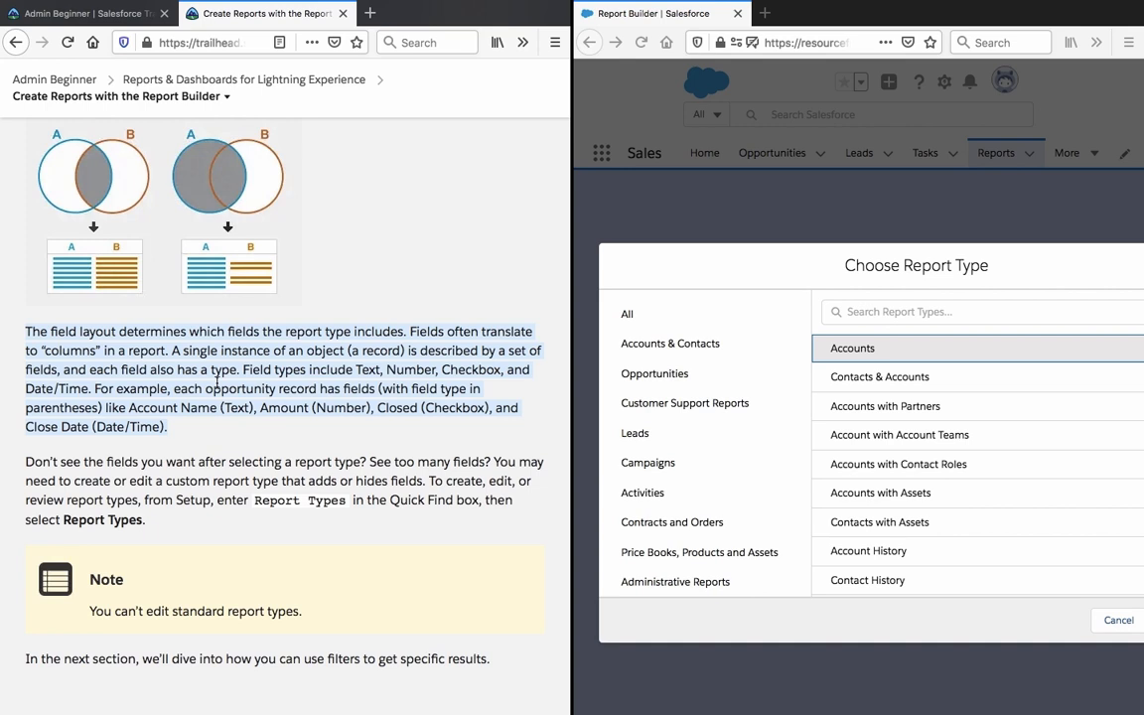
scroll(216, 382, down, 2)
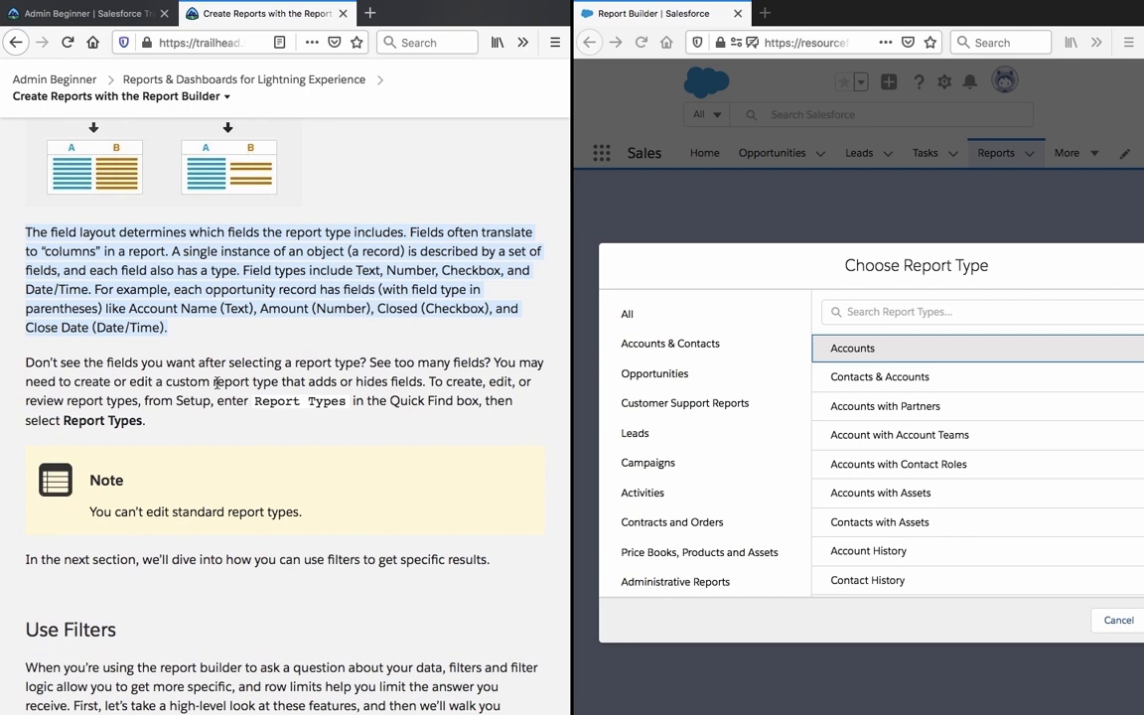
triple_click(215, 383)
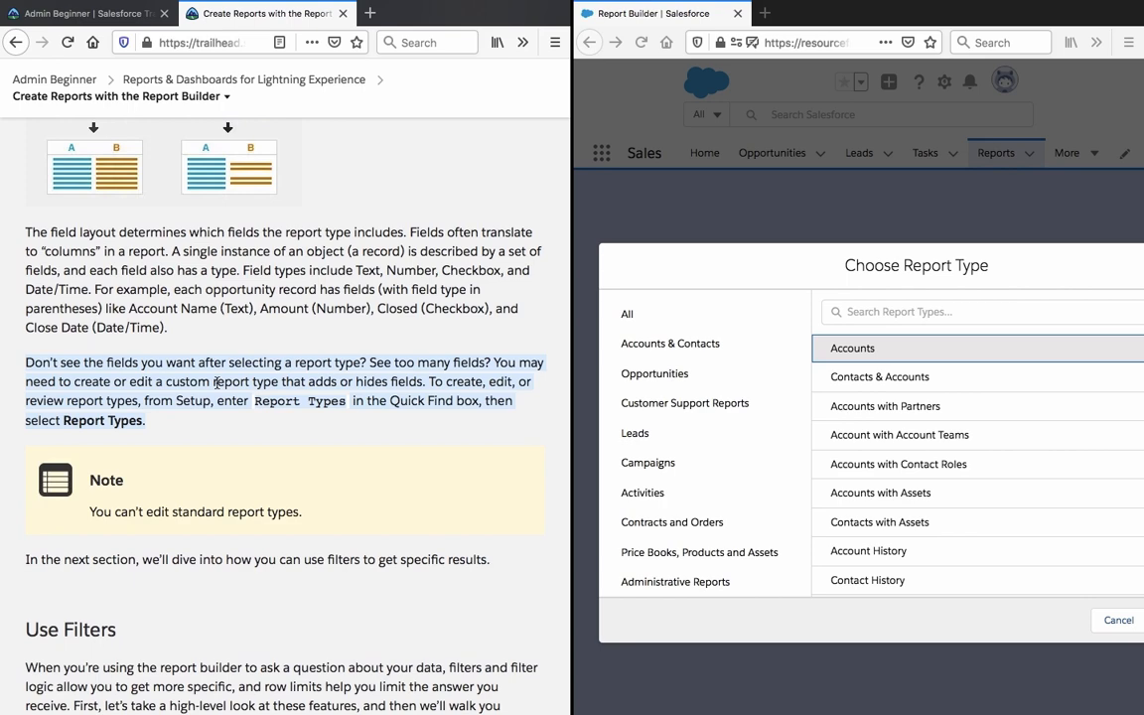
scroll(215, 381, down, 2)
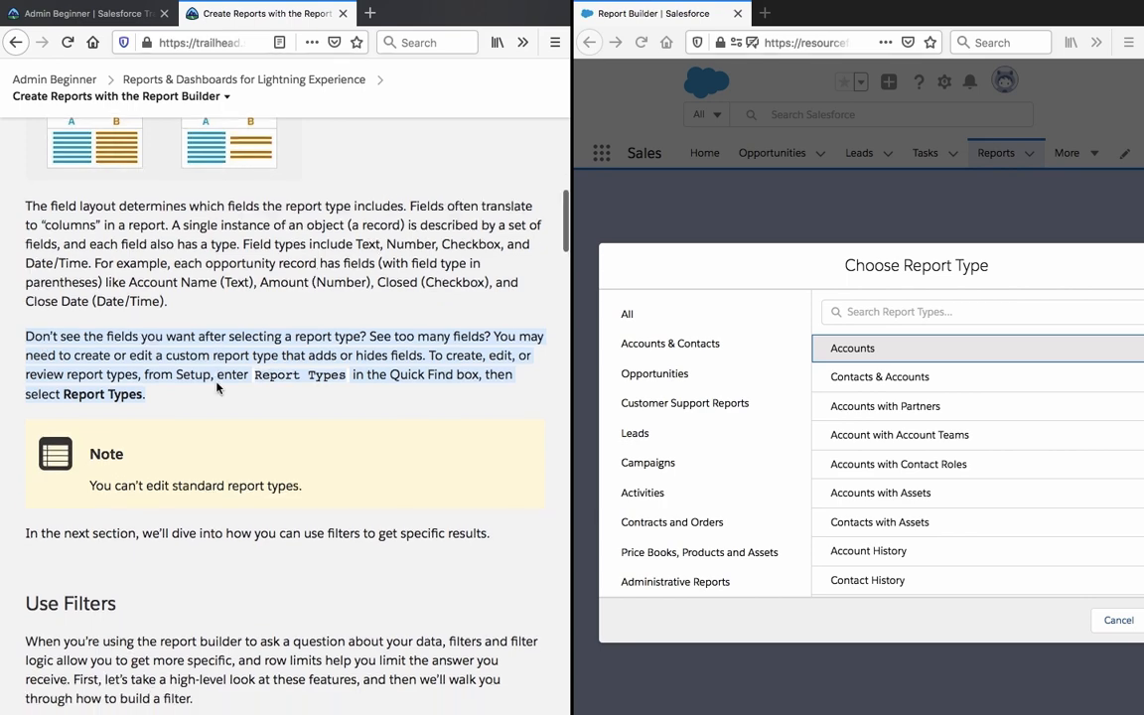
click(241, 350)
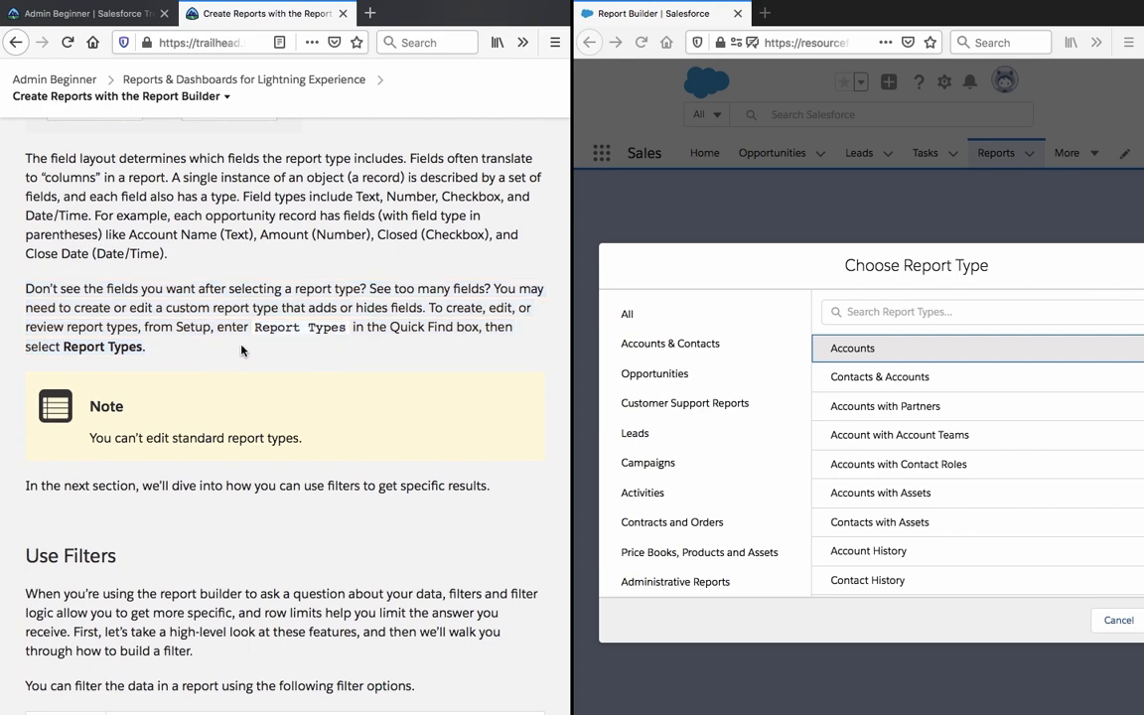
Read the Trailhead note on standard report types and the introduction to the Use Filters section.
scroll(241, 350, down, 1)
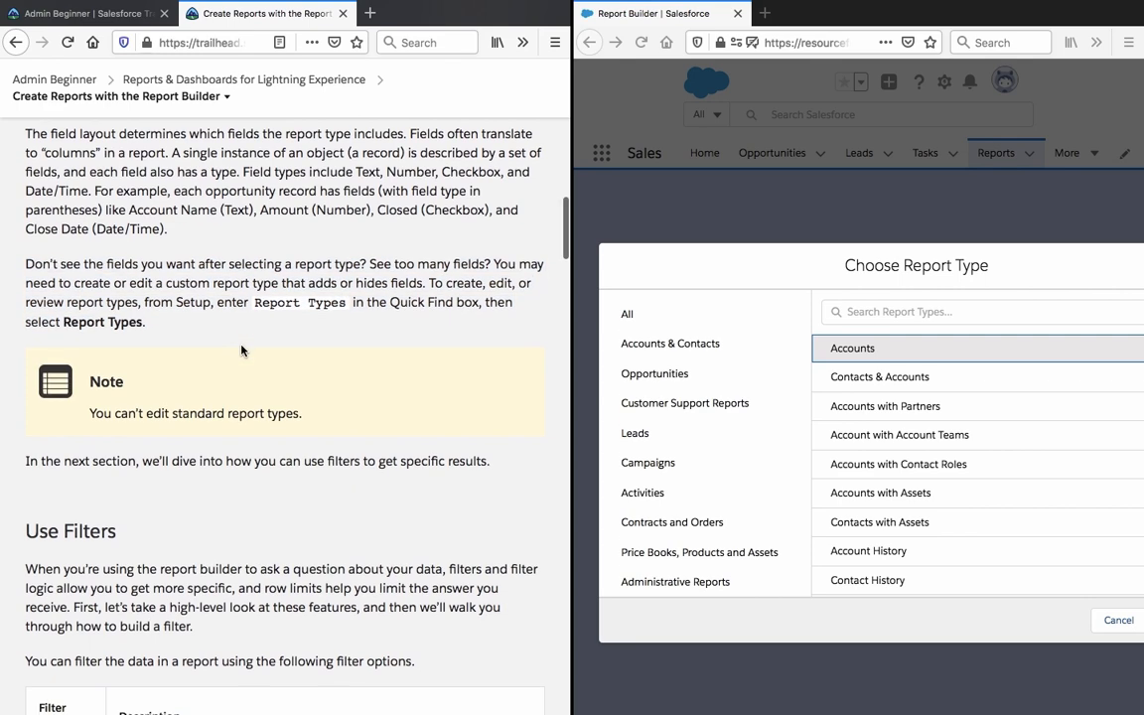
scroll(242, 350, down, 2)
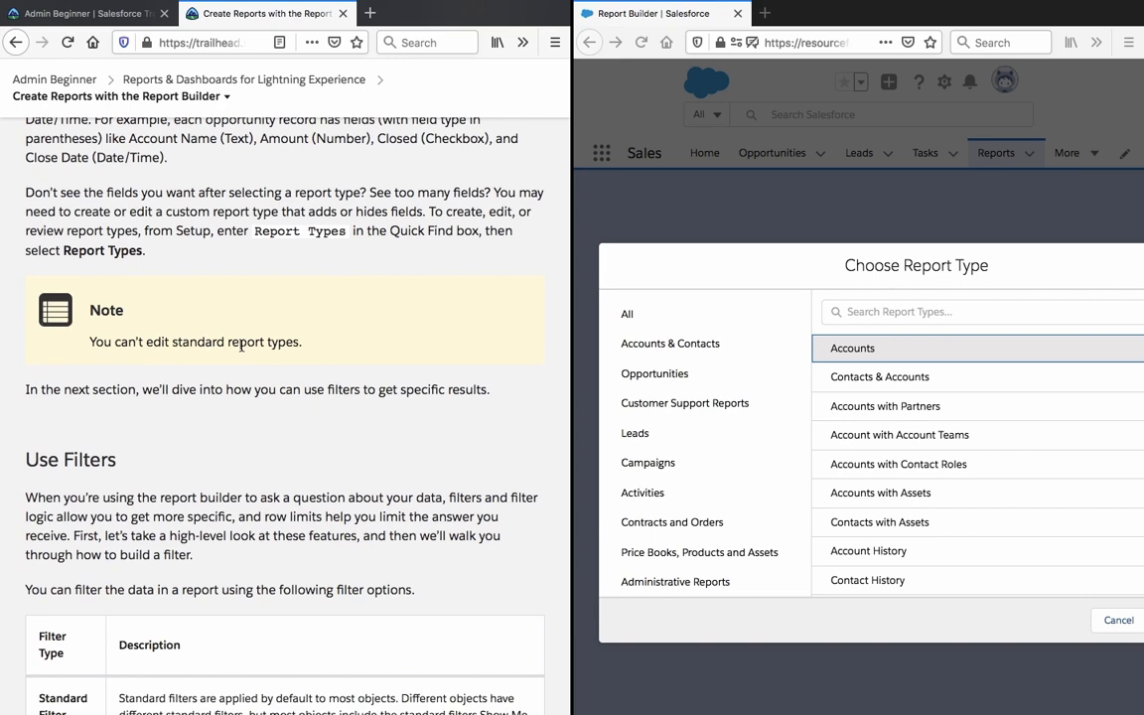
scroll(241, 347, down, 3)
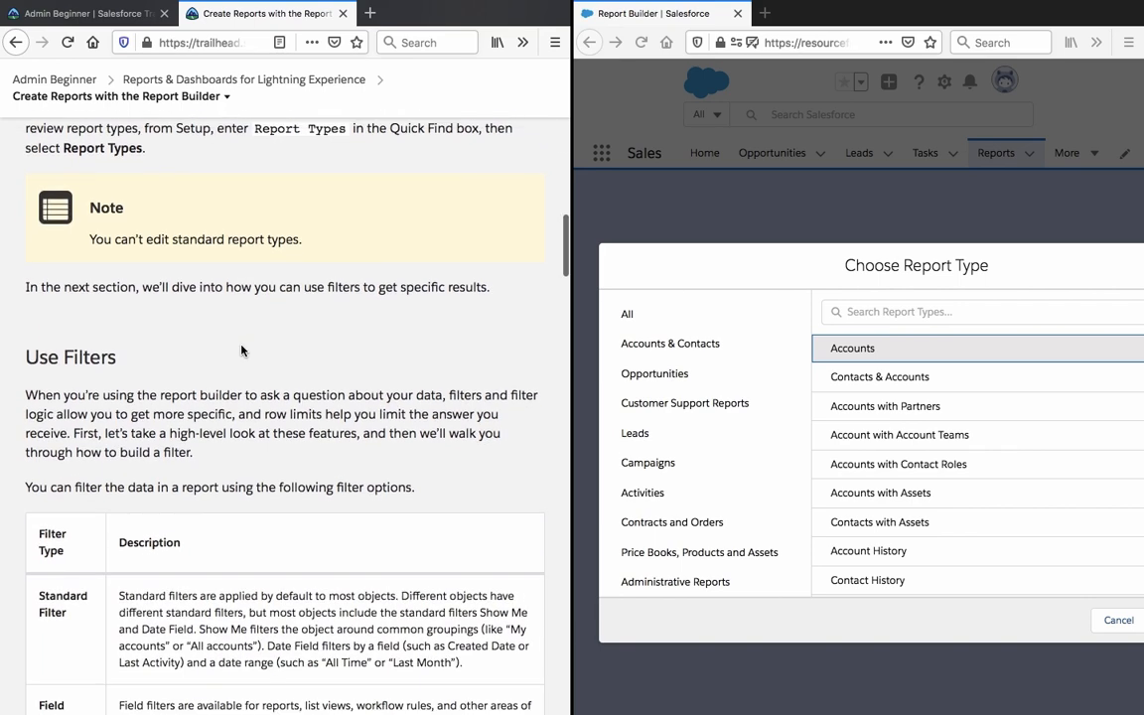
scroll(242, 349, down, 1)
scroll(241, 350, down, 2)
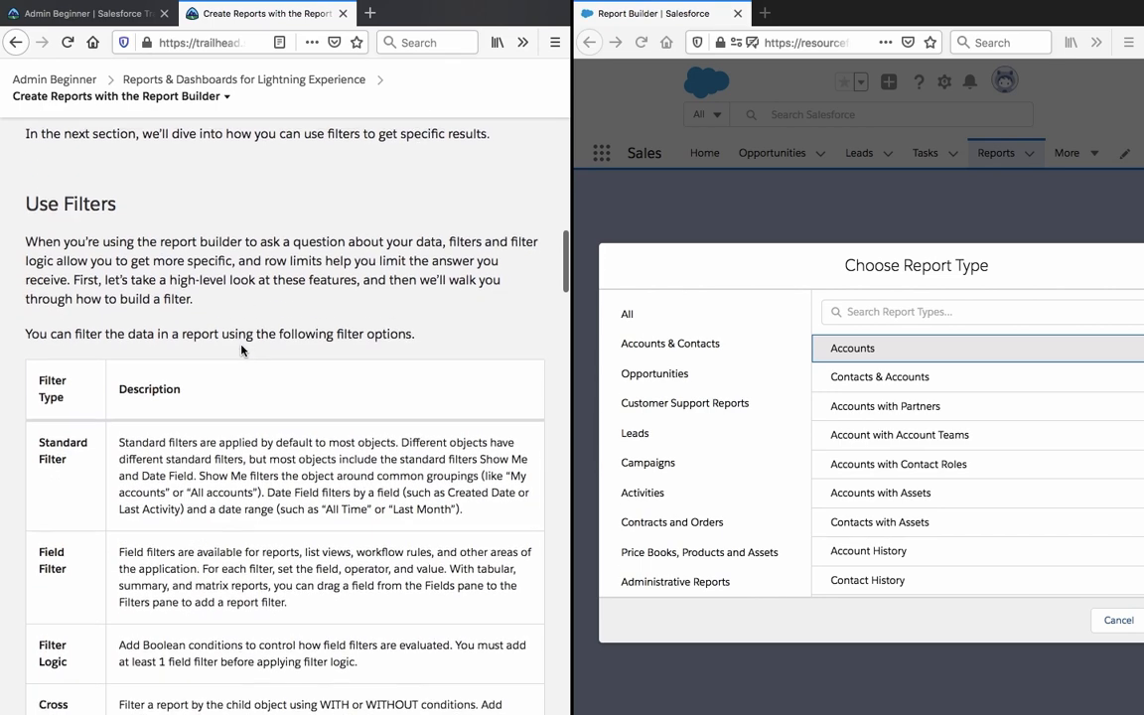
scroll(242, 349, down, 1)
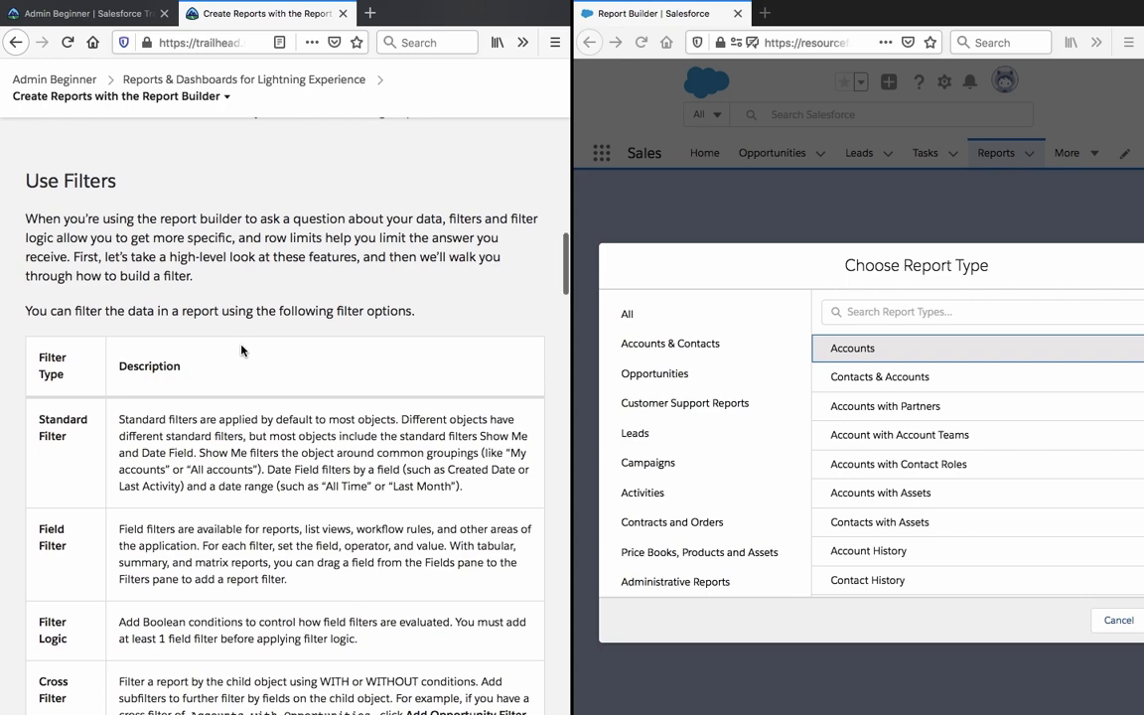
scroll(242, 350, down, 1)
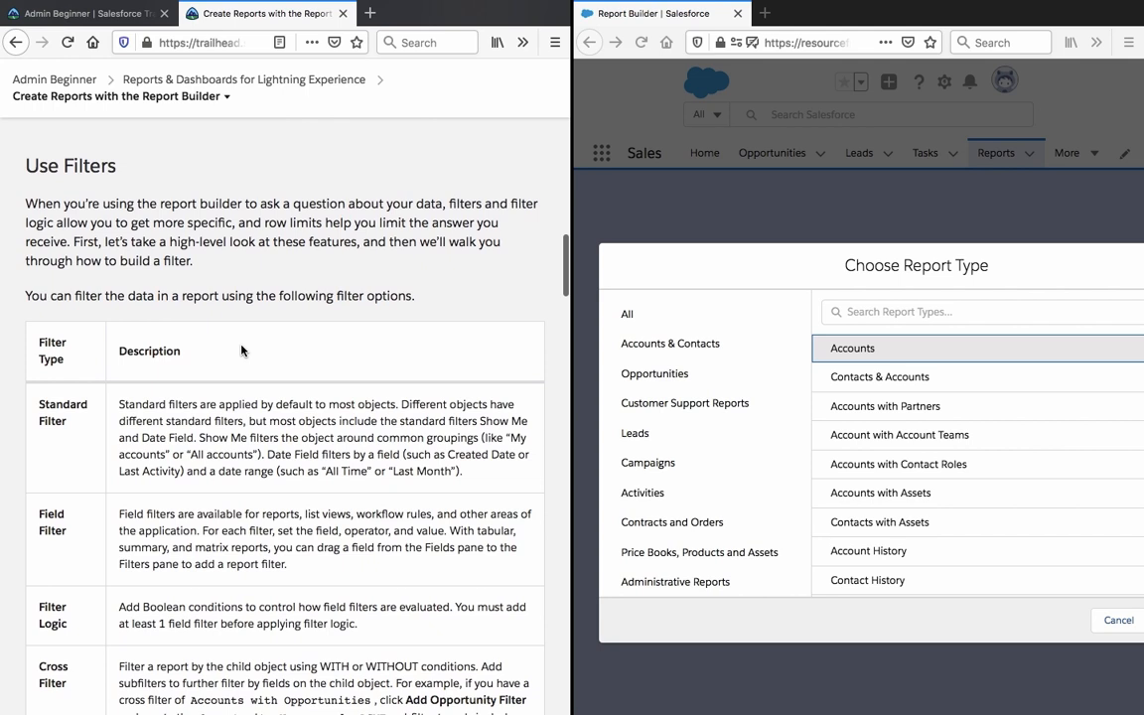
scroll(242, 351, down, 1)
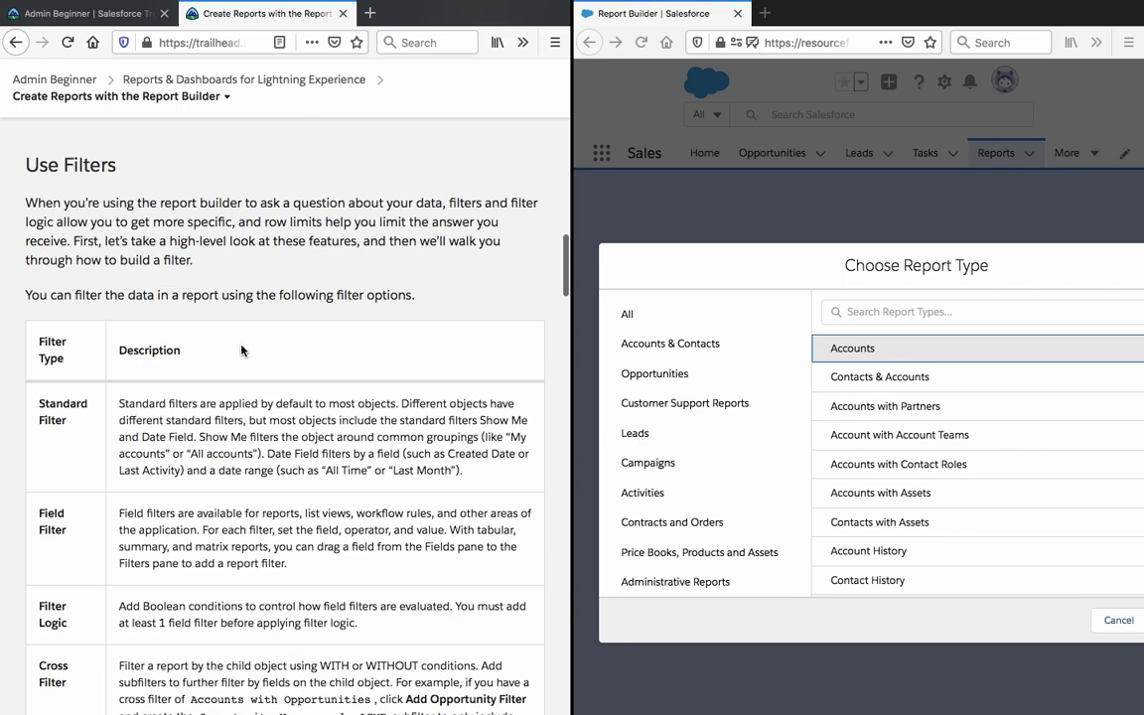
Read the Trailhead table describing the standard, field, logic, cross and row limit filter types.
scroll(241, 350, down, 2)
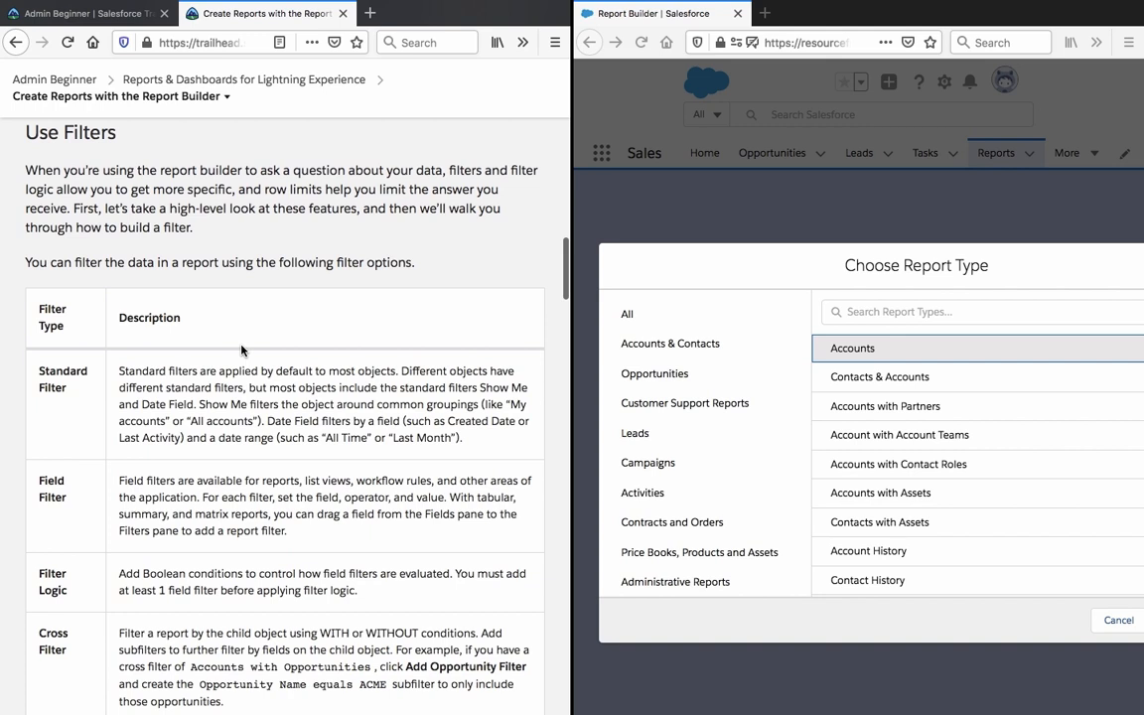
scroll(242, 349, down, 3)
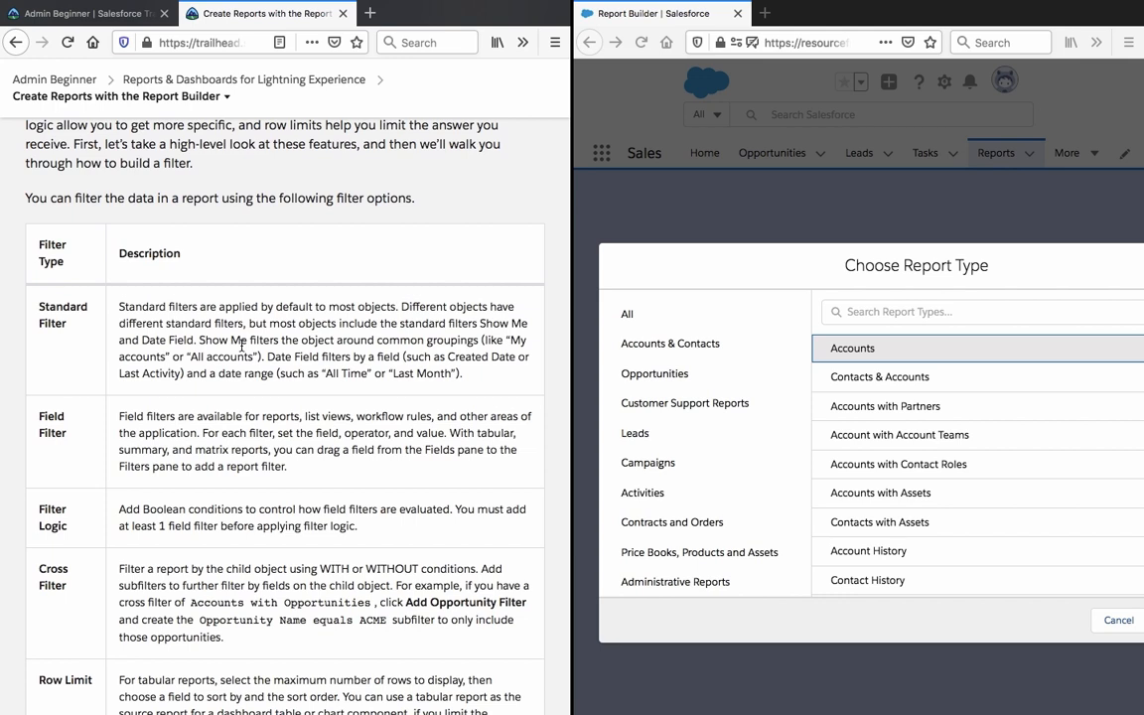
scroll(242, 345, down, 1)
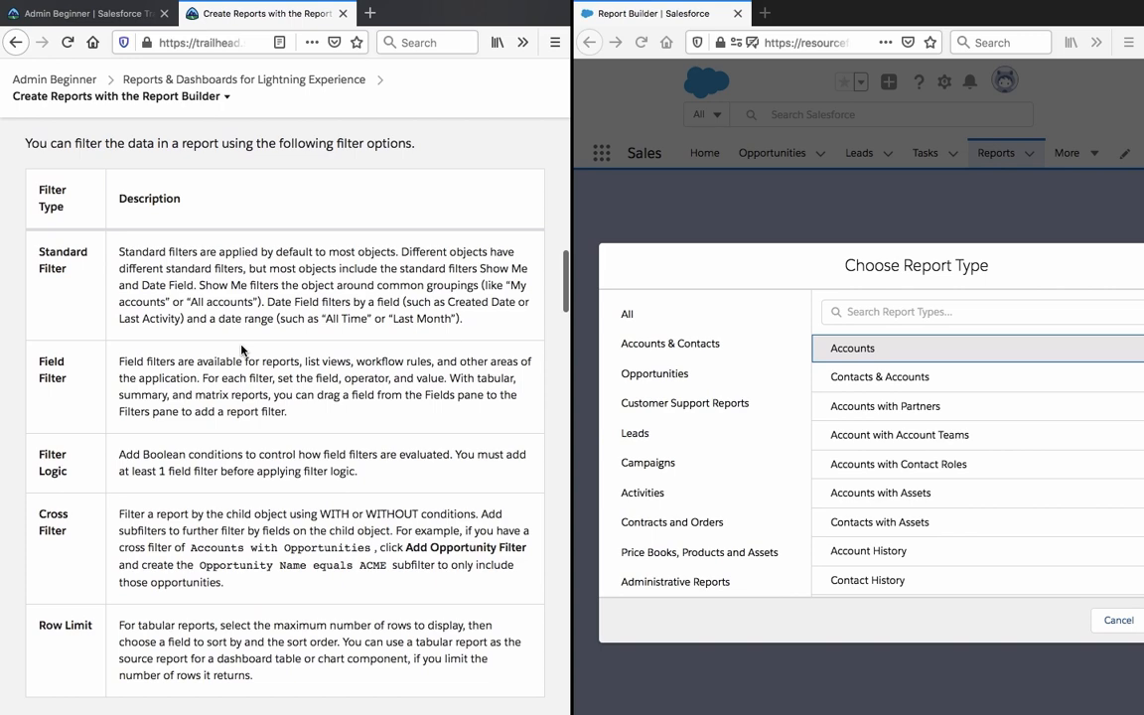
scroll(241, 350, down, 1)
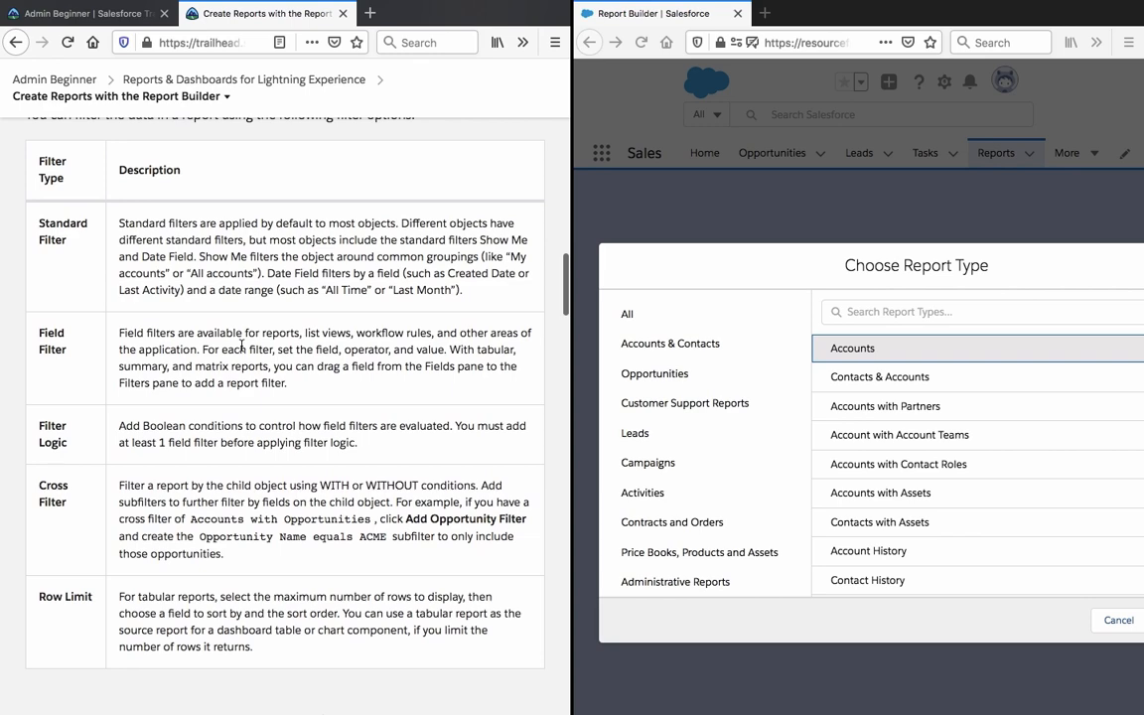
scroll(242, 345, down, 2)
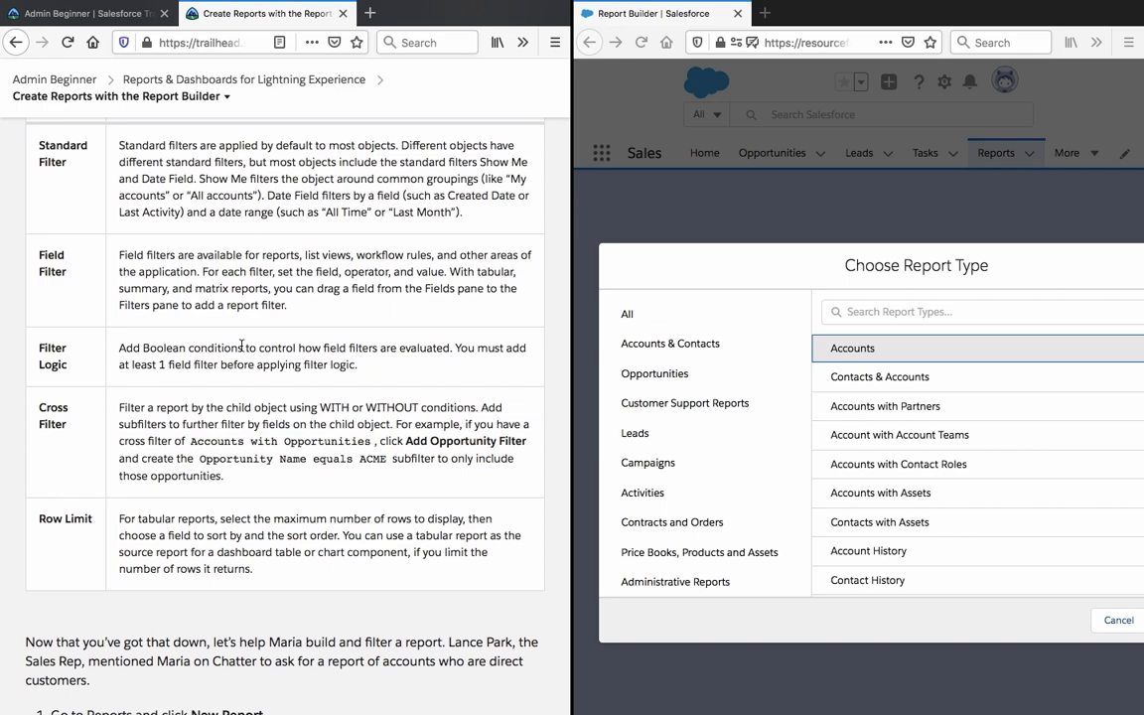
scroll(241, 348, down, 1)
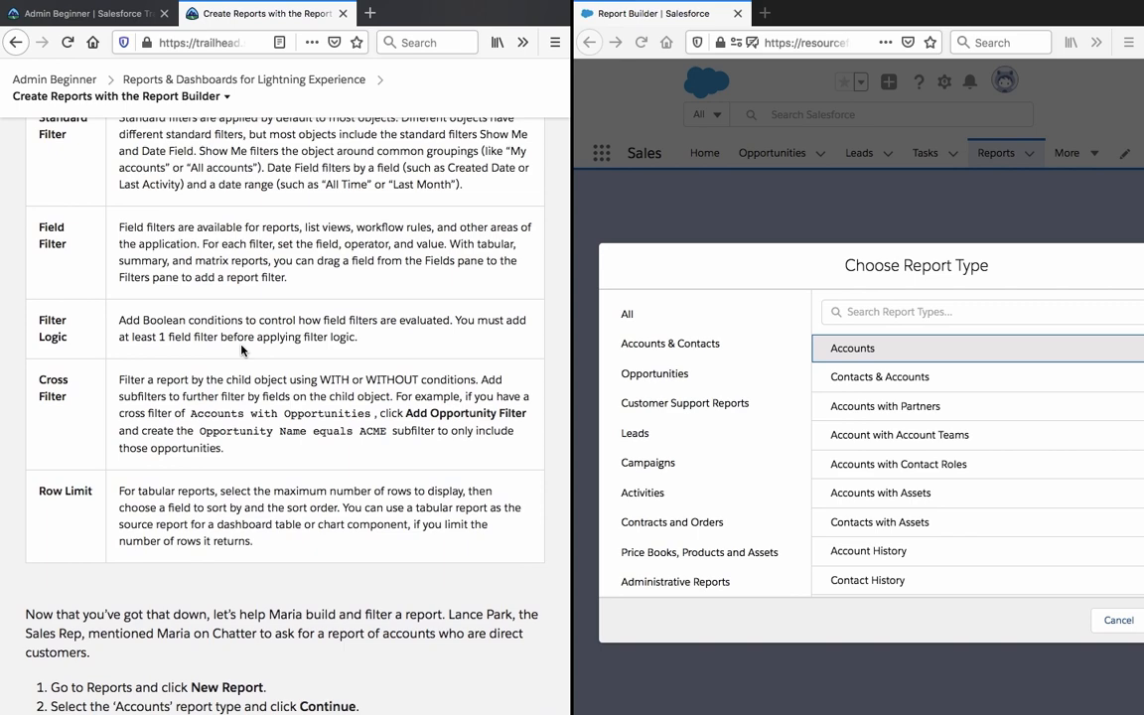
scroll(241, 347, down, 1)
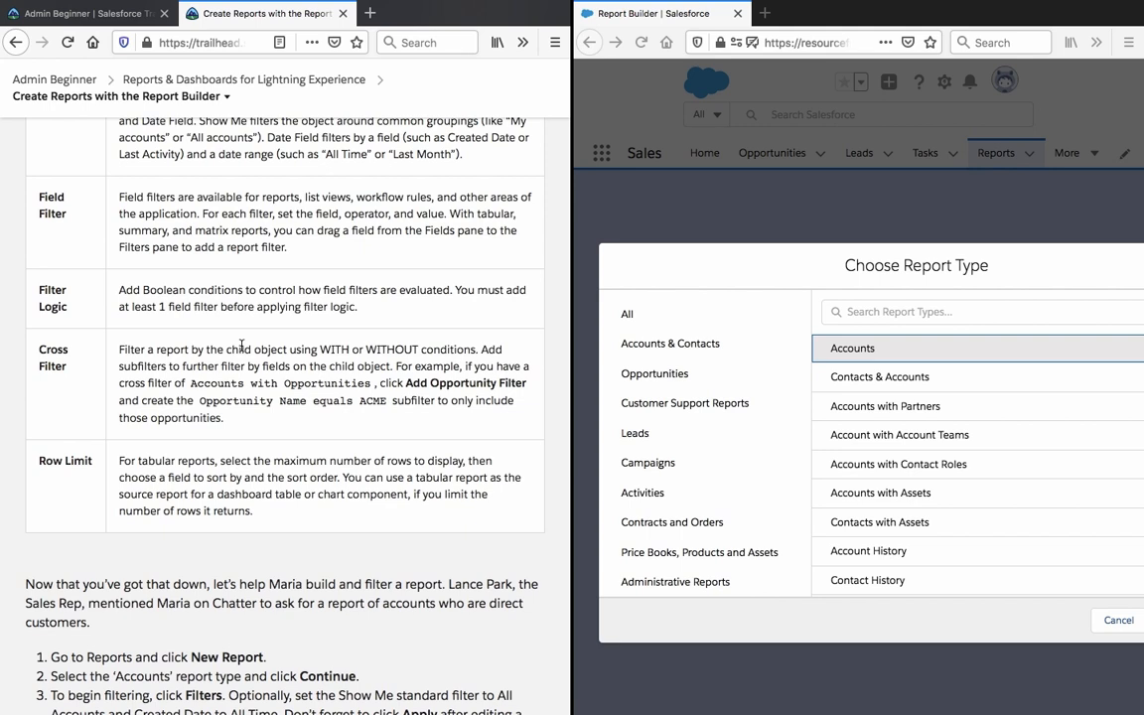
triple_click(236, 344)
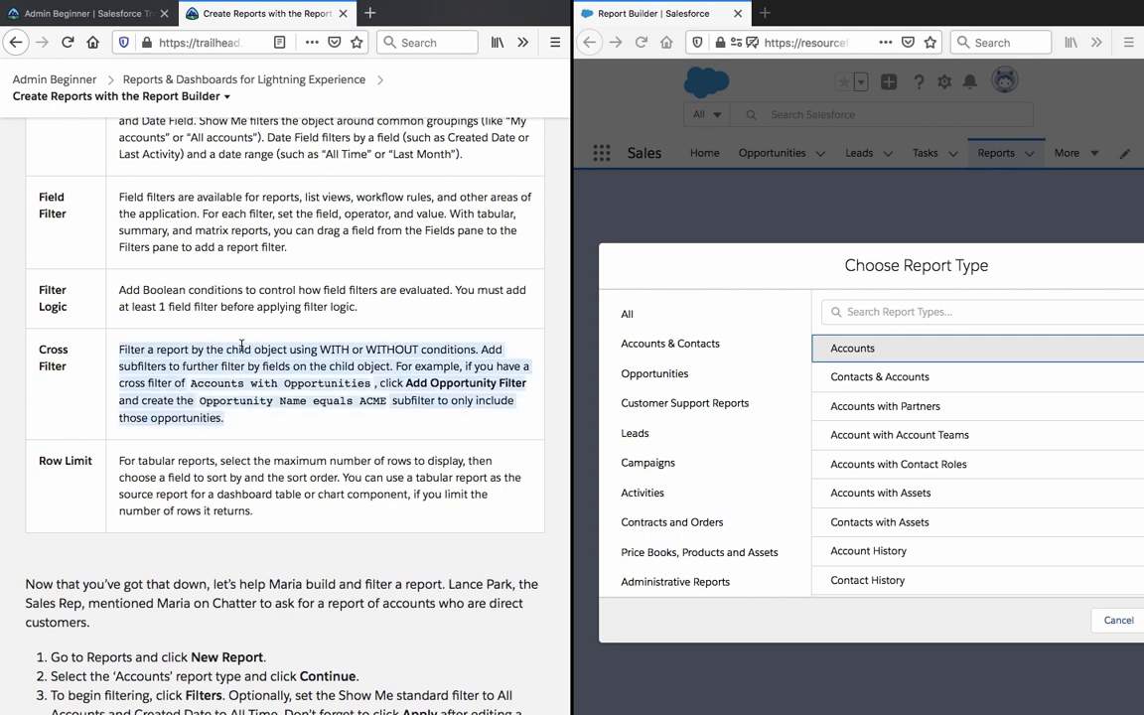
click(227, 378)
scroll(226, 379, down, 1)
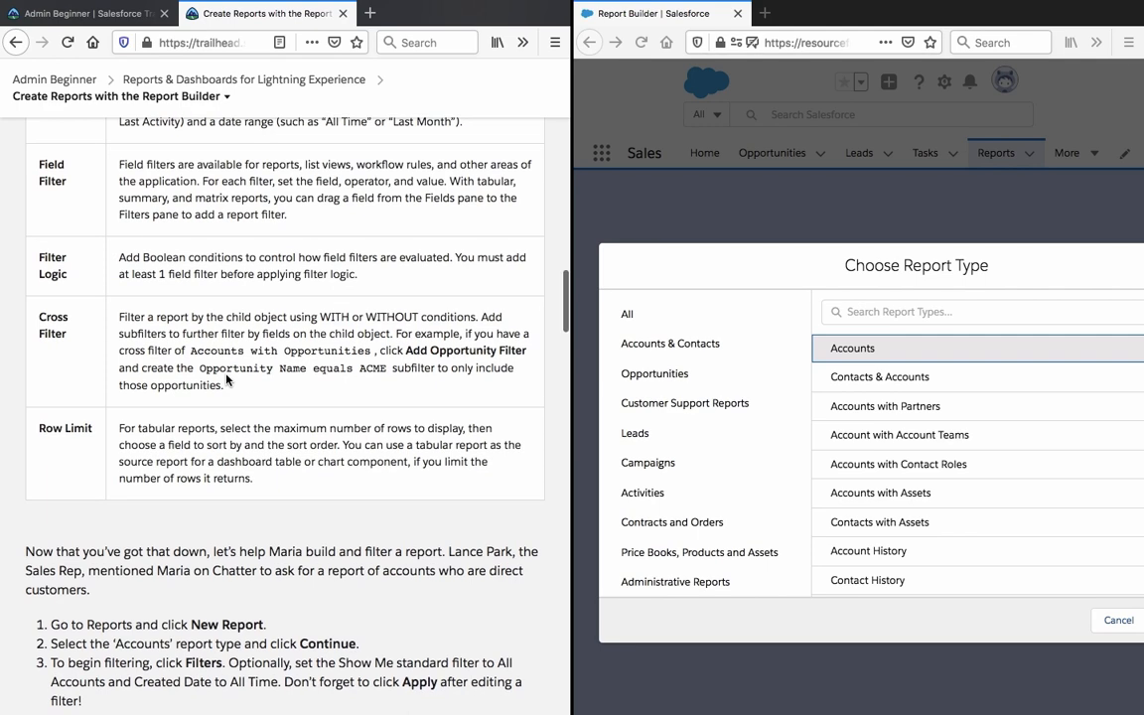
scroll(226, 379, down, 3)
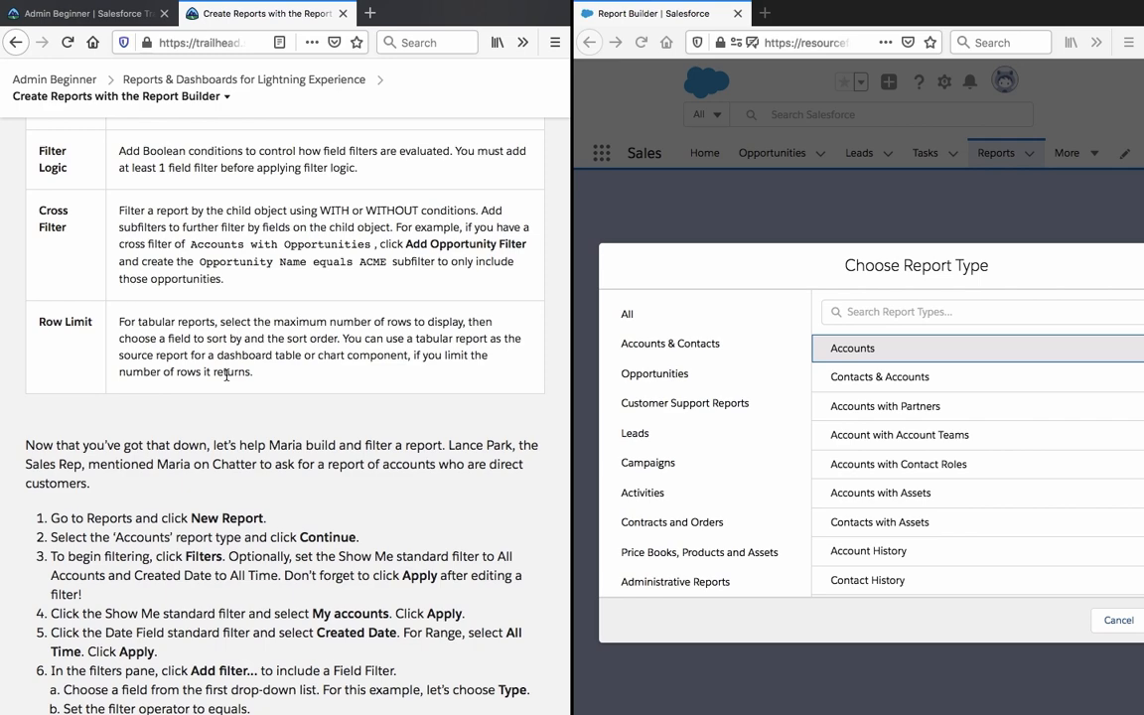
Following the Trailhead instructions, widen the Salesforce window, create the report from the Accounts report type and show its filters.
scroll(226, 374, down, 3)
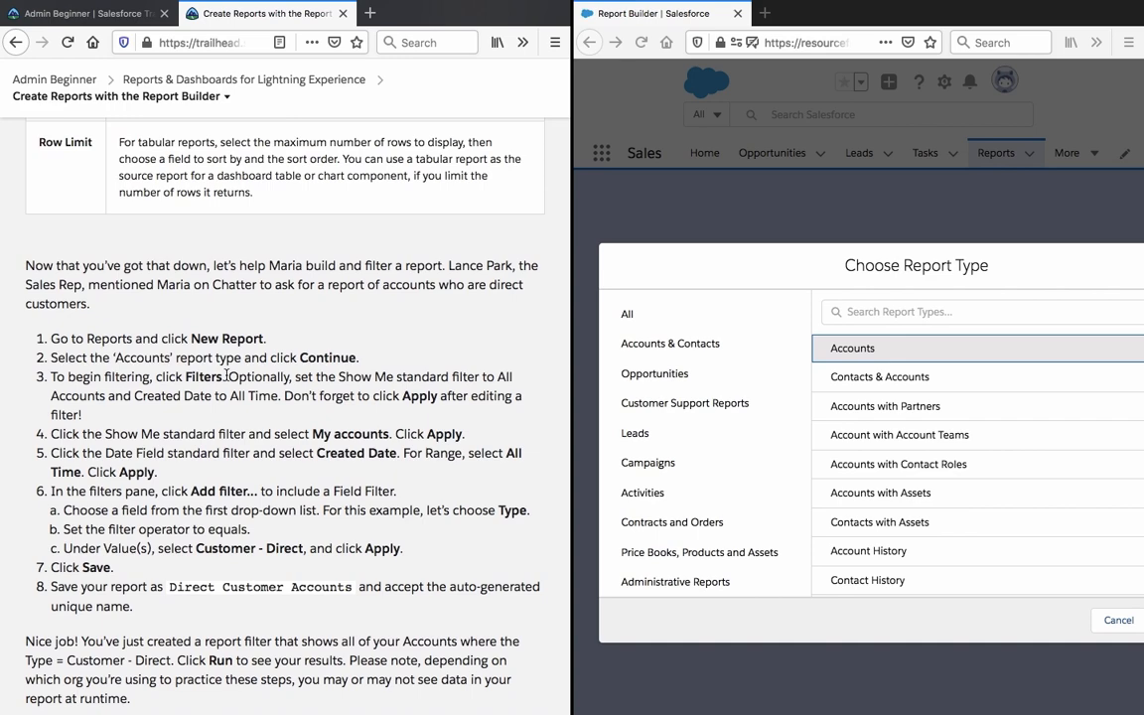
scroll(226, 375, down, 1)
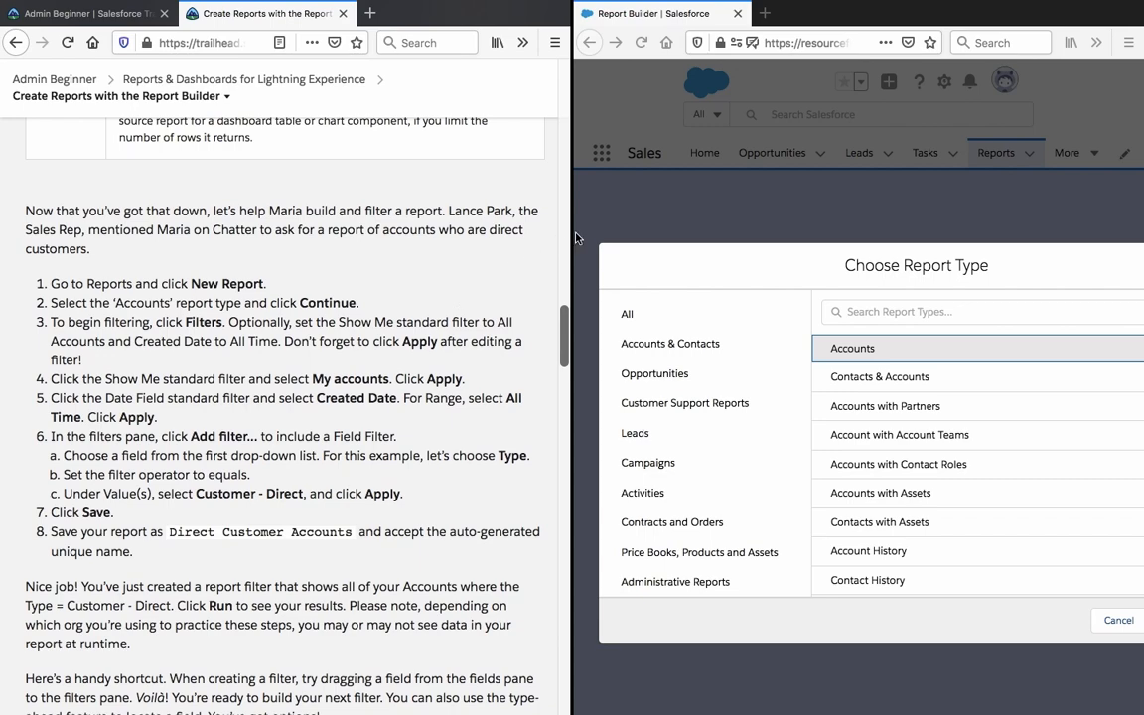
drag(571, 234, 437, 238)
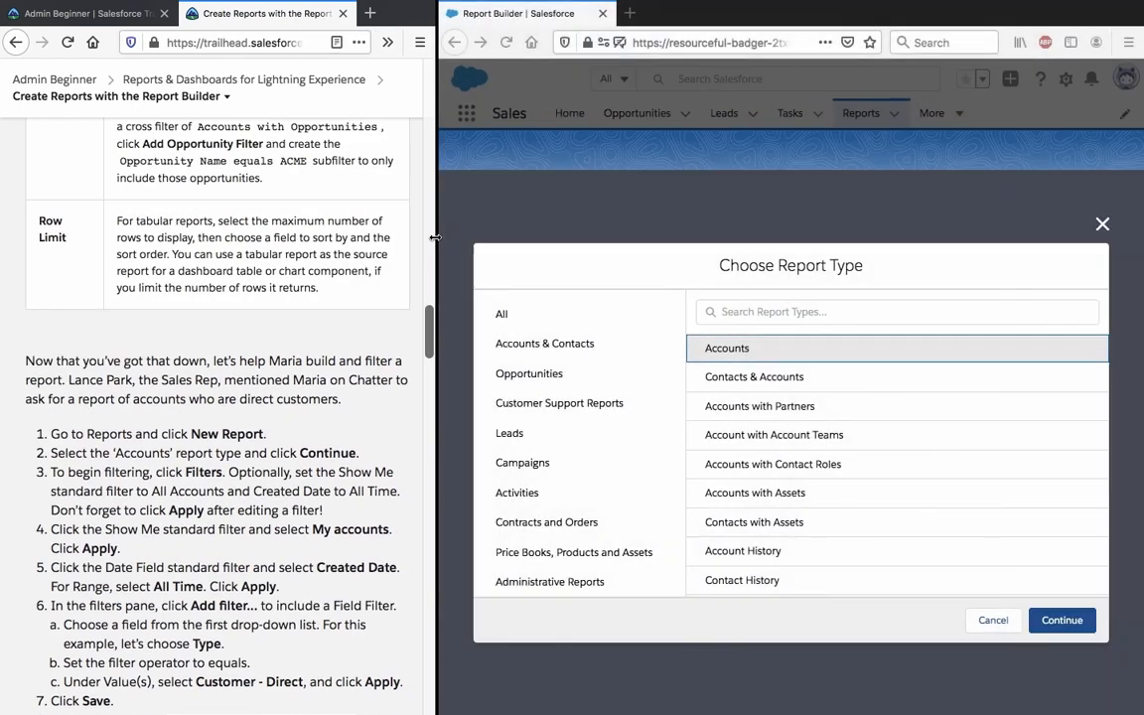
click(1070, 619)
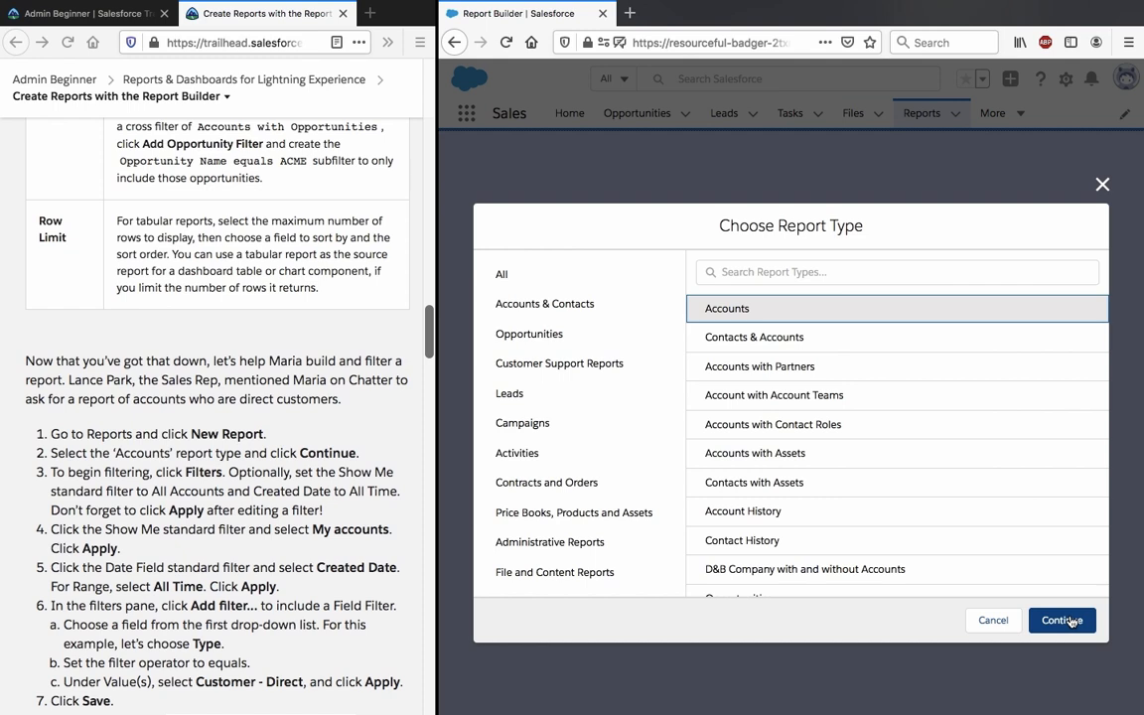
click(1070, 619)
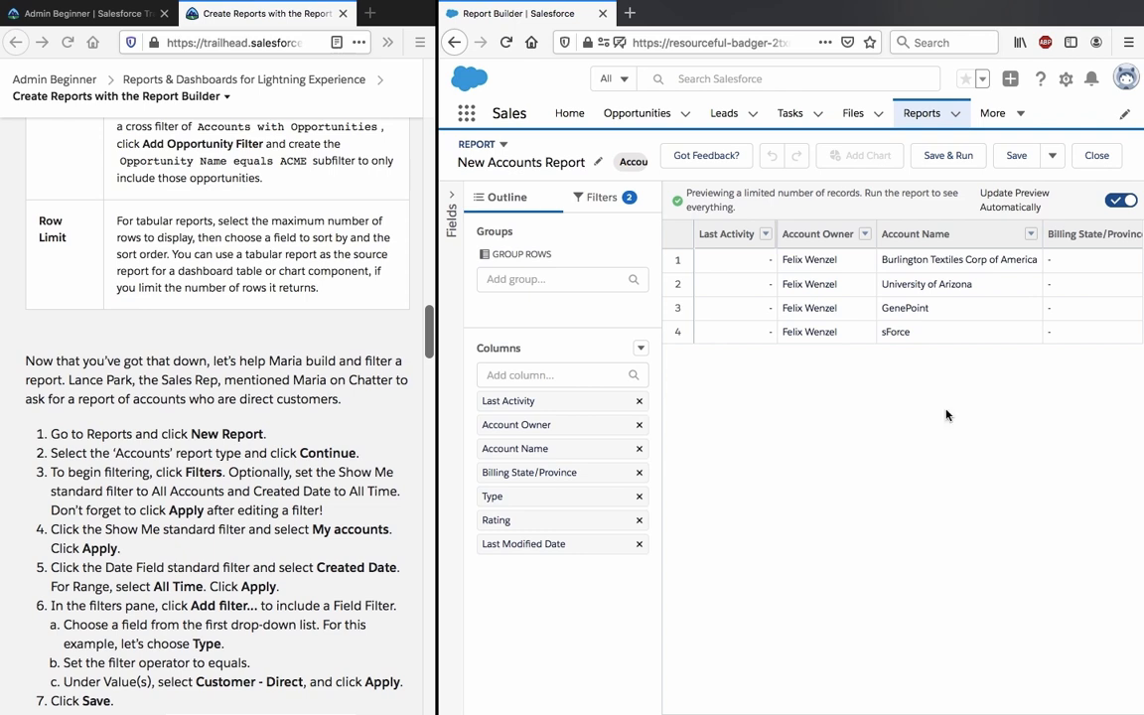
click(603, 197)
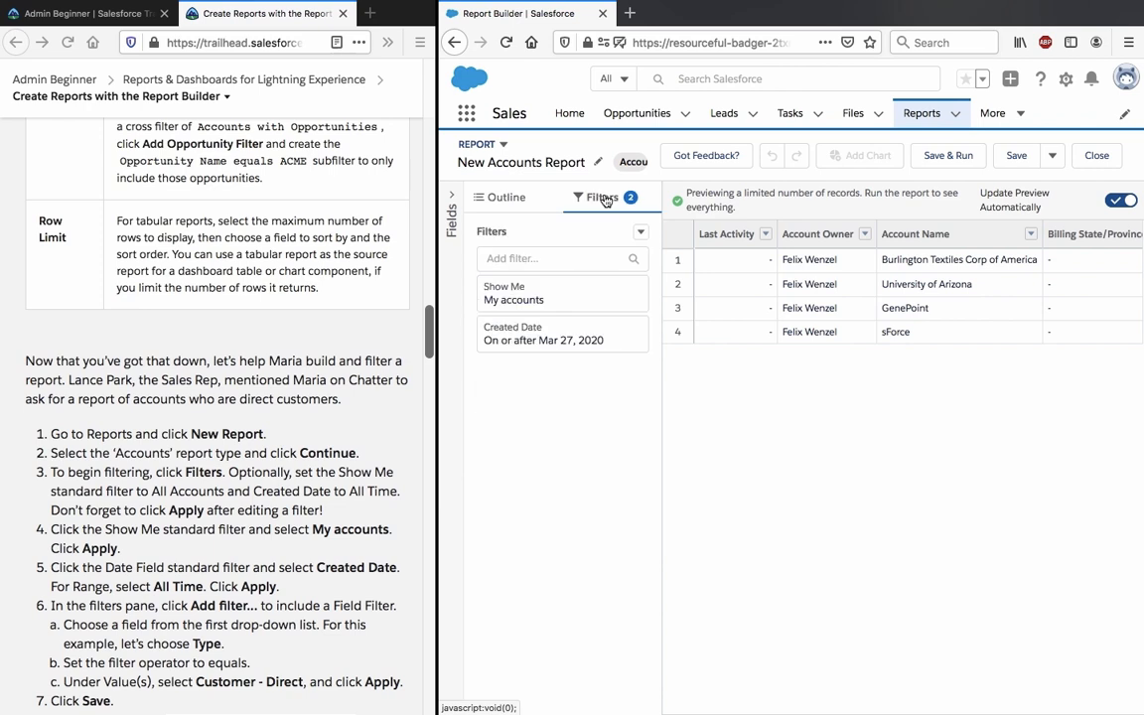
Set the report's Show Me standard filter to All accounts and apply it.
click(563, 302)
click(756, 299)
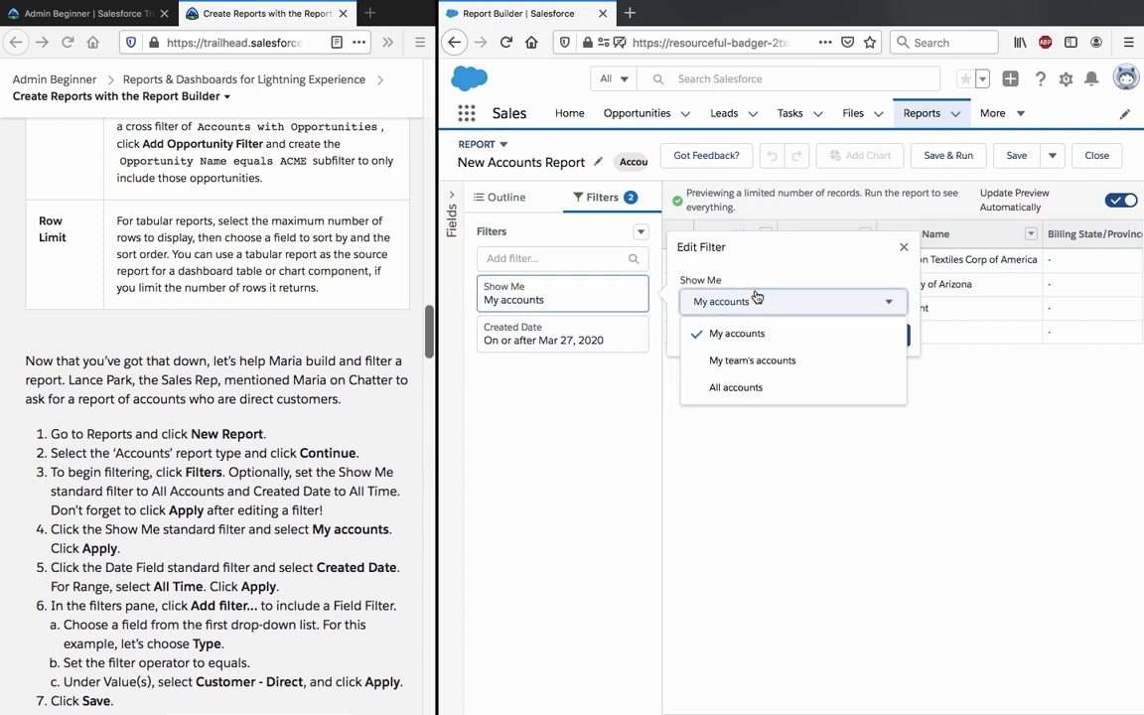
click(757, 386)
click(891, 336)
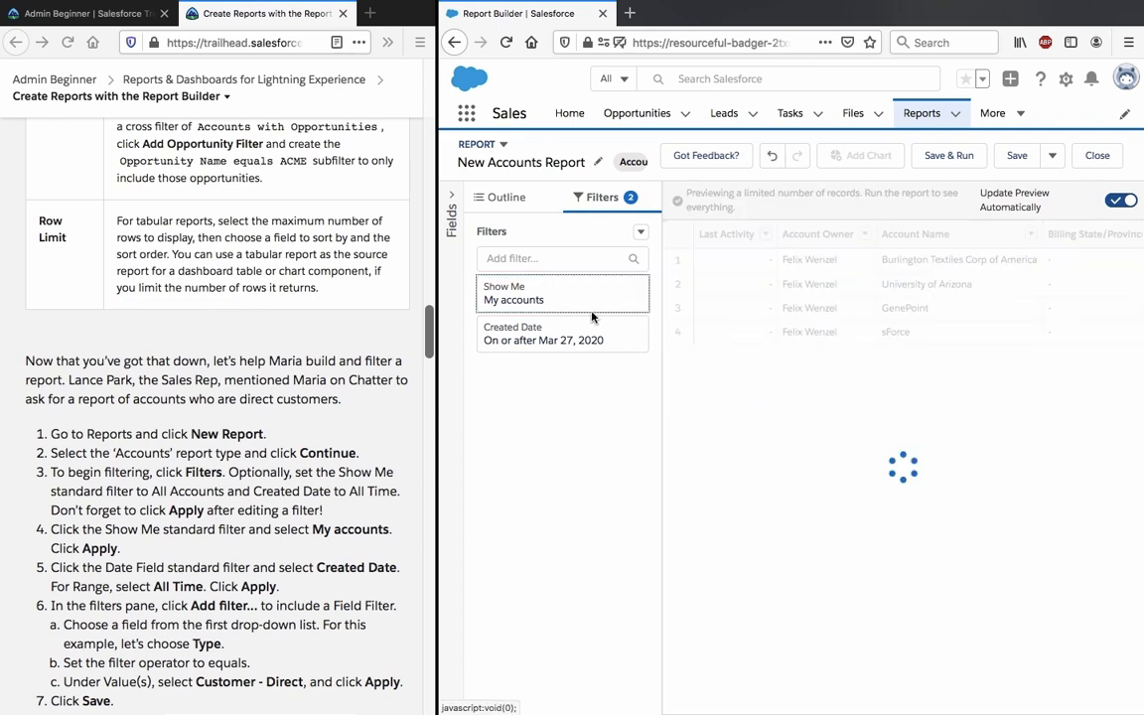
Set the range of the Created Date filter to All Time and apply it.
click(544, 342)
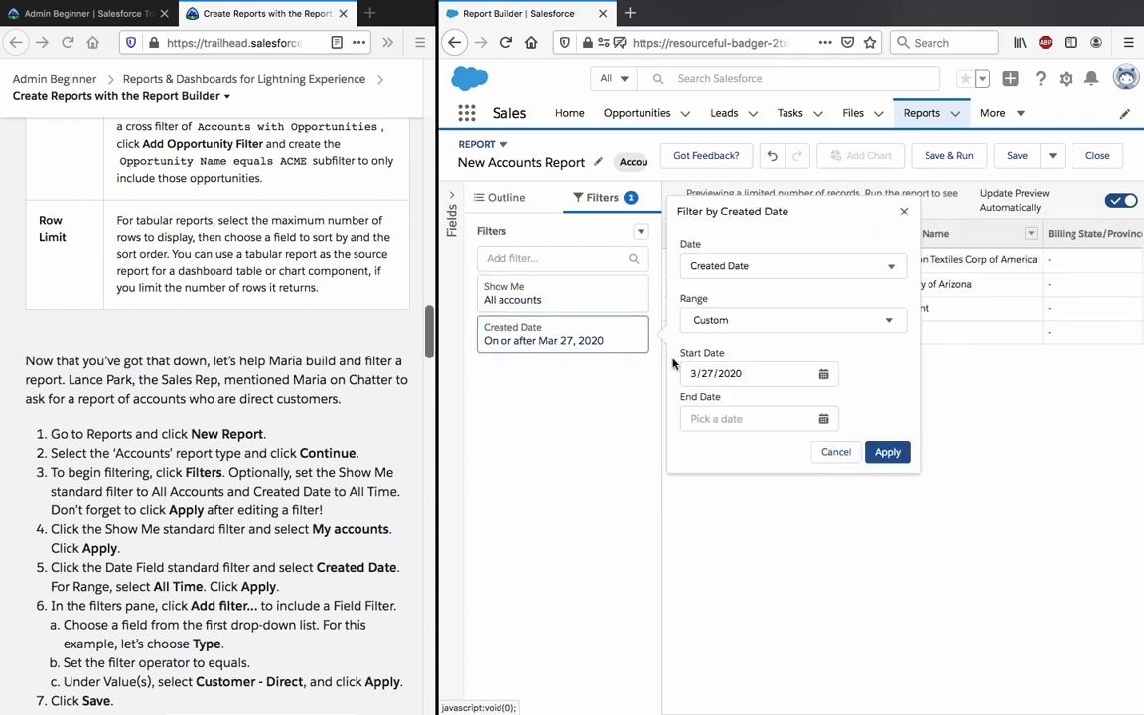
click(799, 320)
click(786, 351)
click(891, 381)
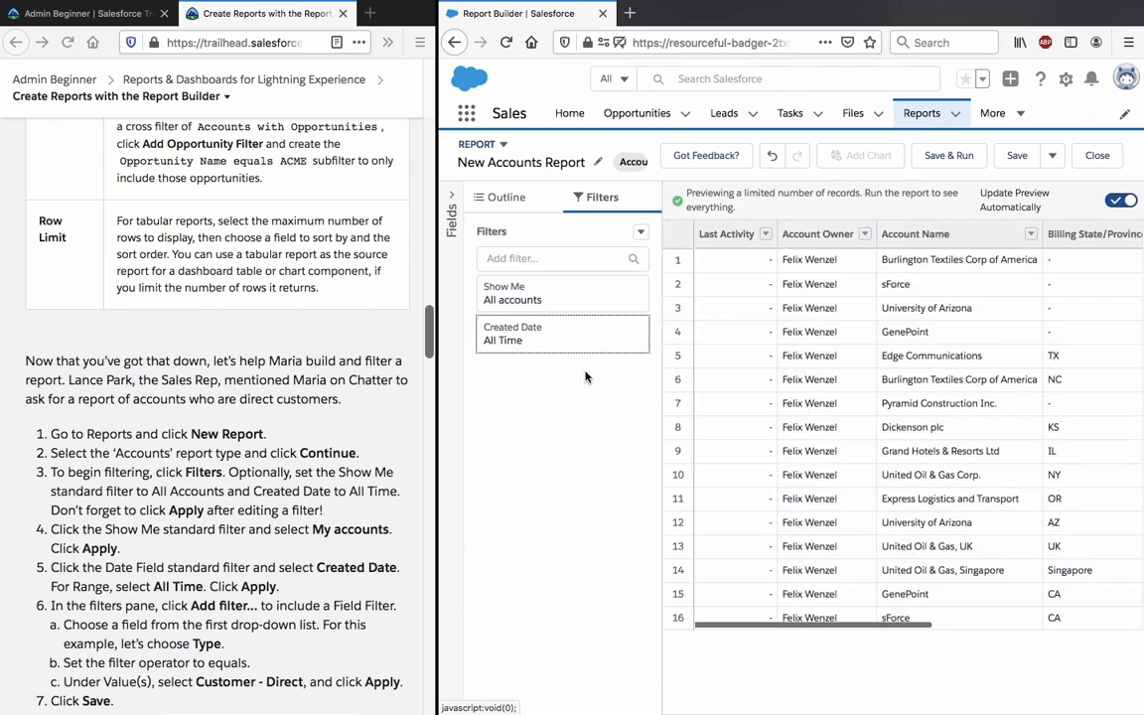
Following instruction 4 in Trailhead, set the Show Me standard filter to My accounts and apply it.
triple_click(248, 484)
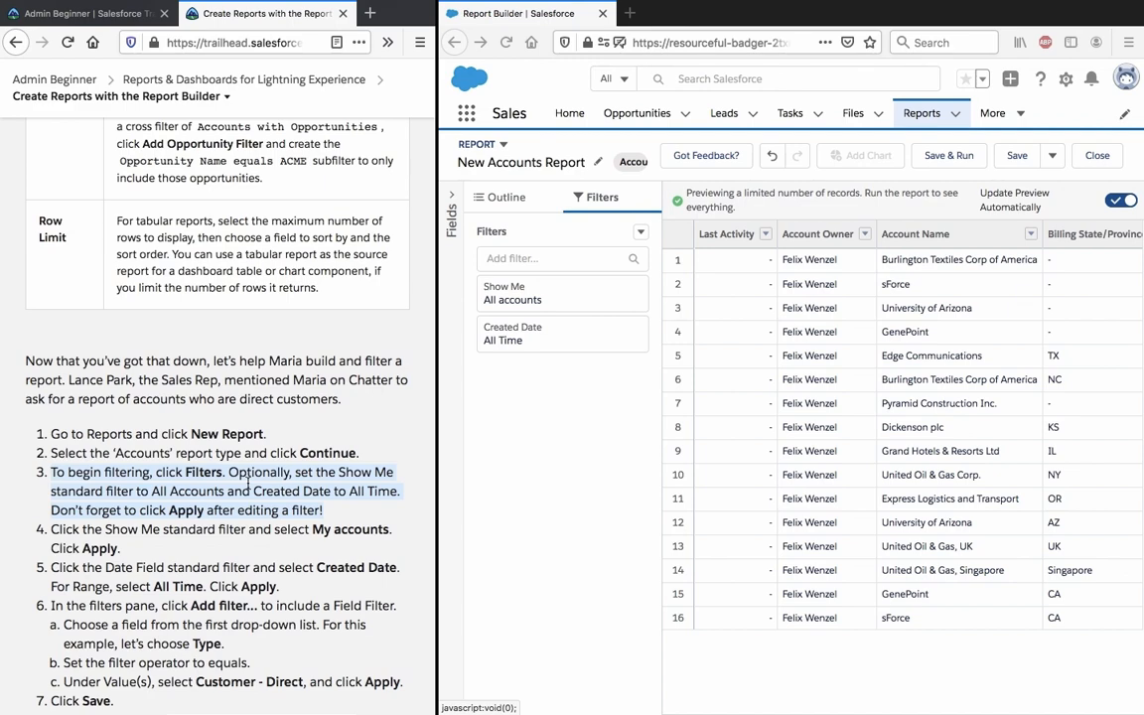
scroll(249, 483, down, 1)
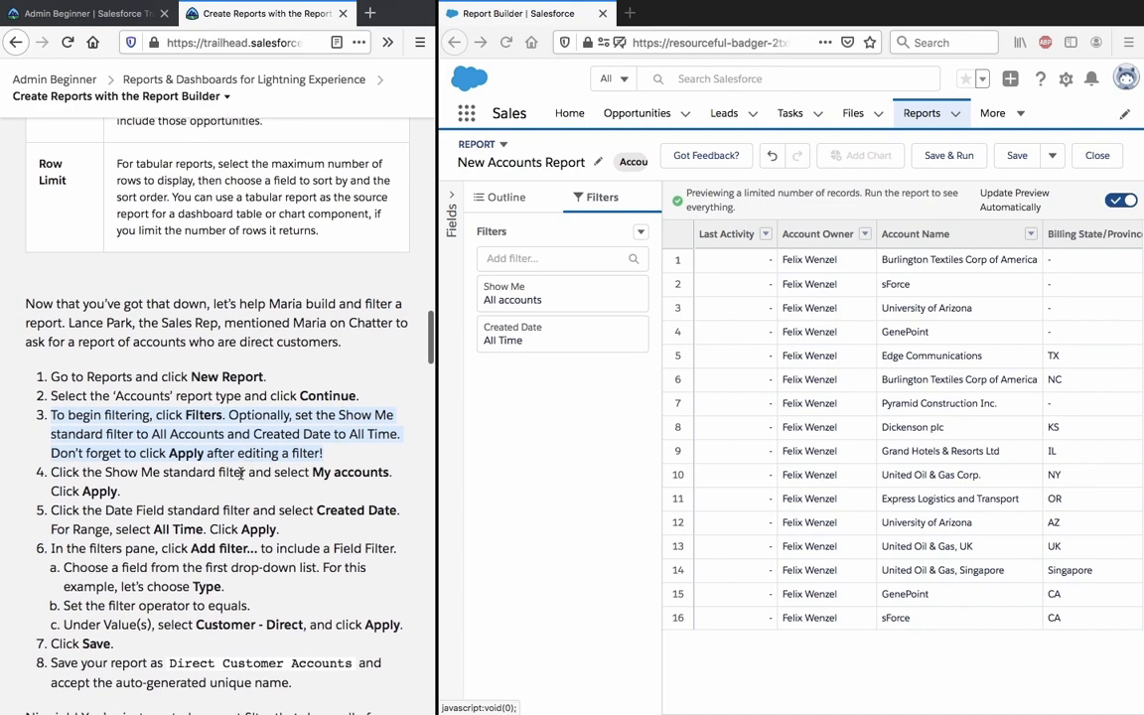
triple_click(241, 473)
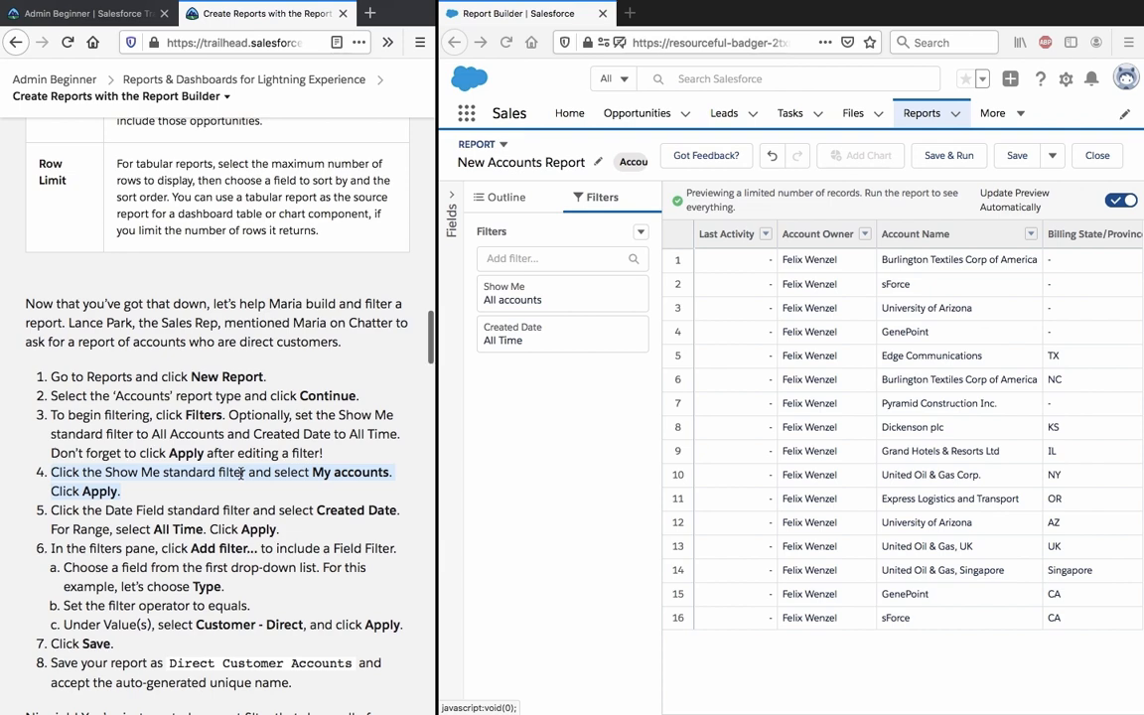
scroll(241, 473, down, 1)
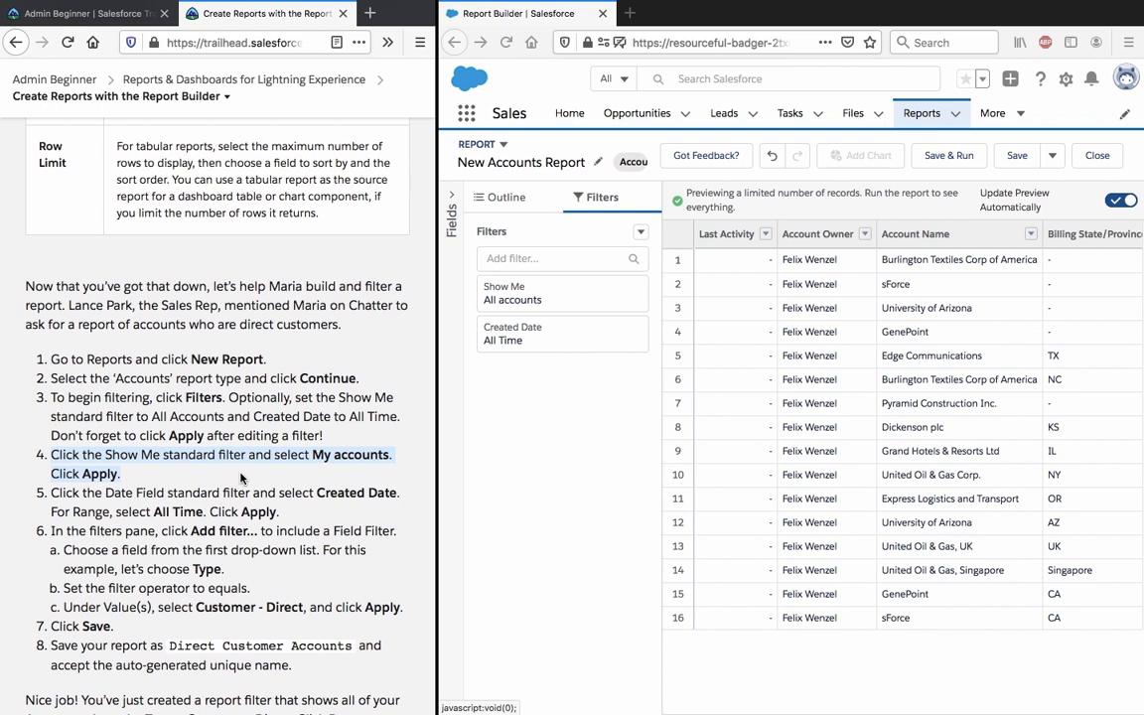
click(546, 294)
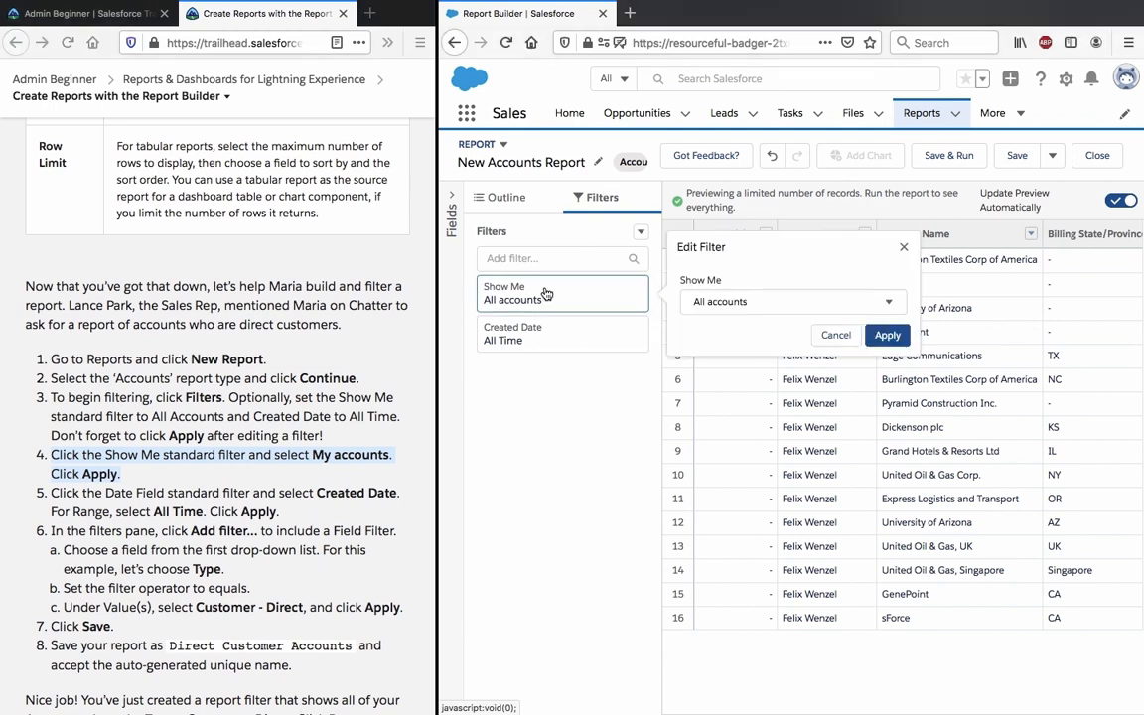
click(785, 300)
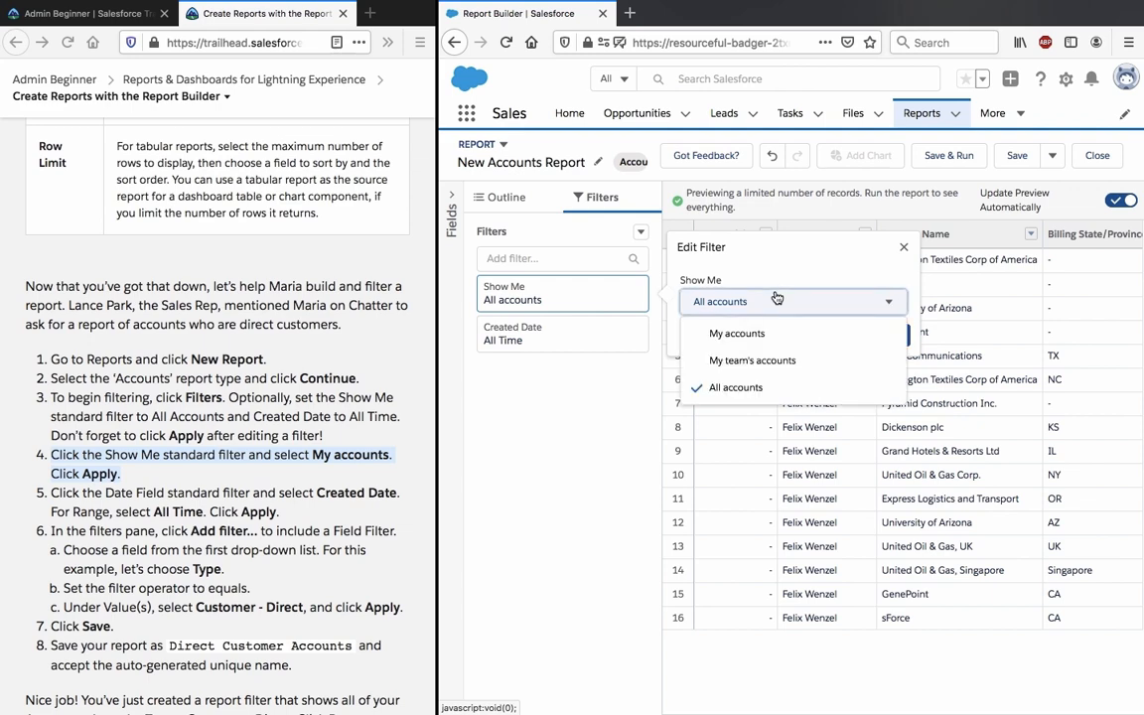
click(785, 336)
click(892, 336)
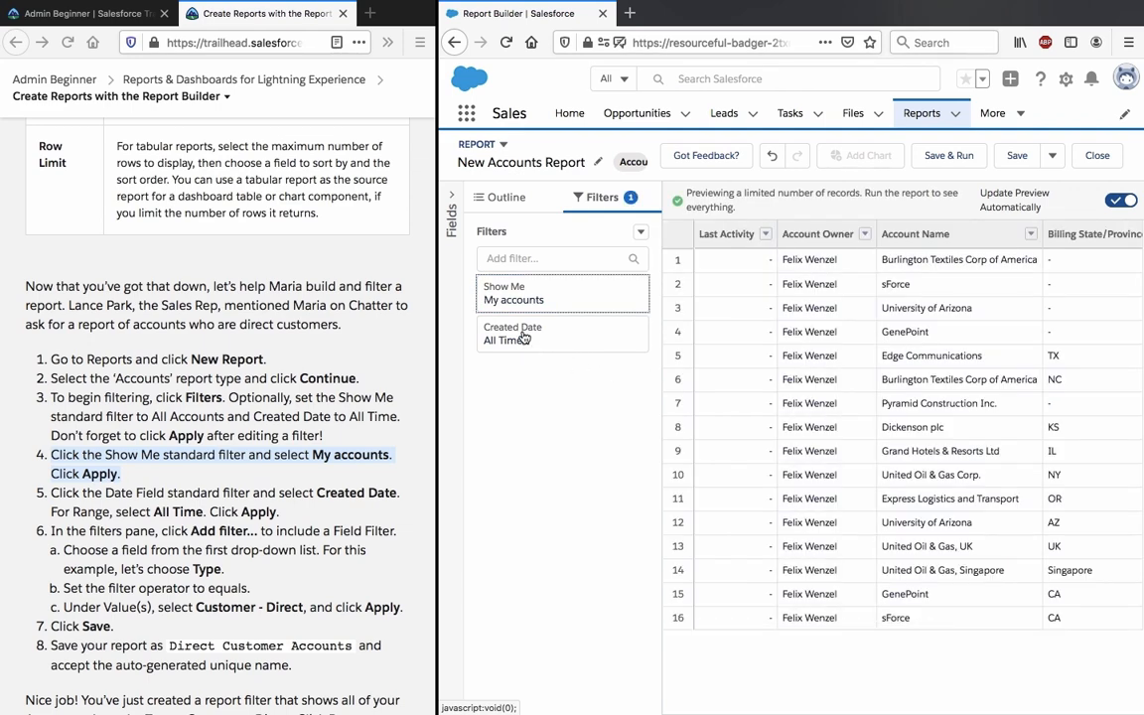
scroll(362, 503, down, 1)
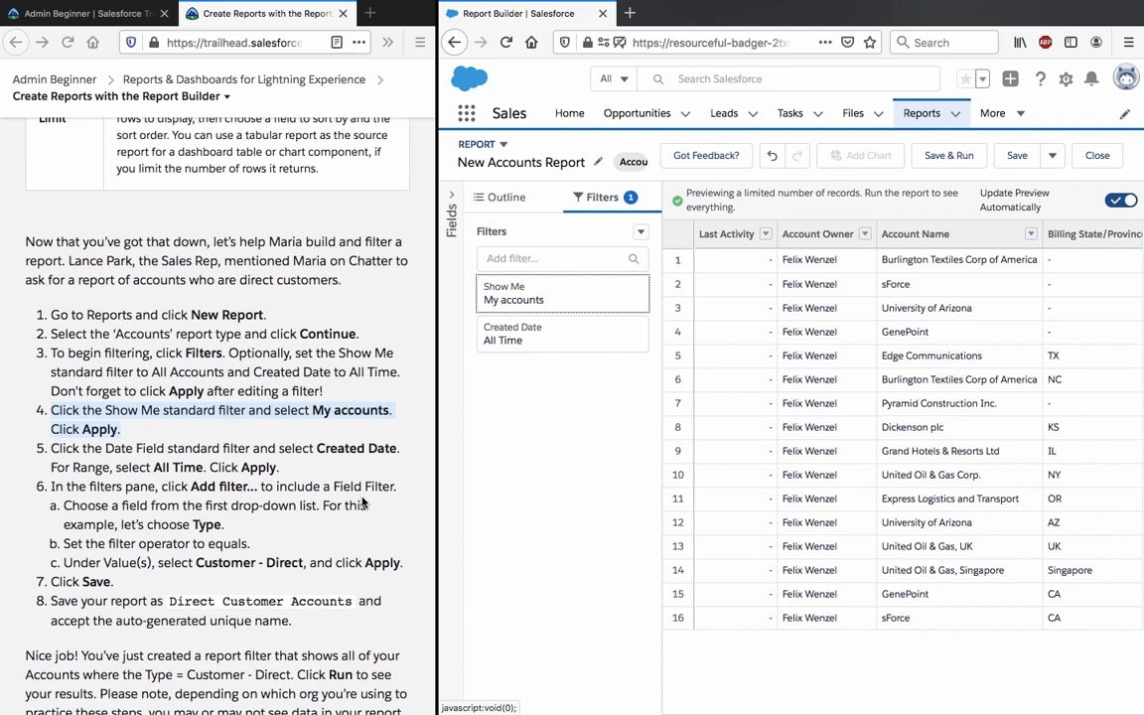
Following instruction 6 in Trailhead, add a field filter on Type to the accounts report.
triple_click(241, 489)
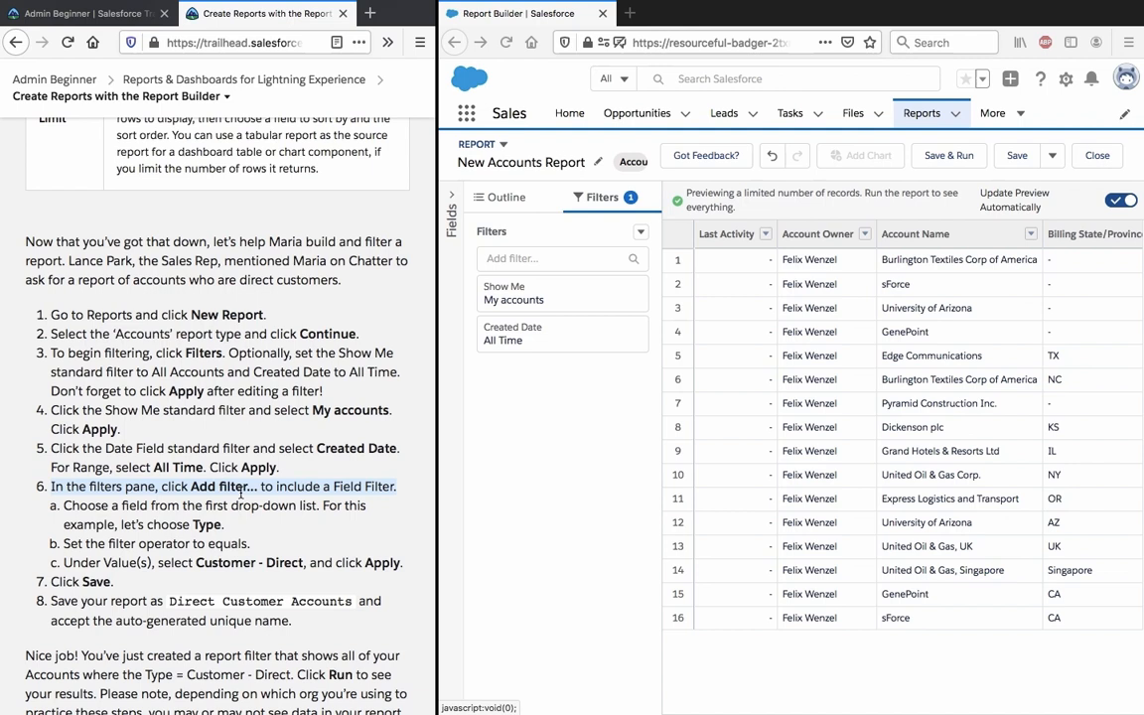
triple_click(216, 520)
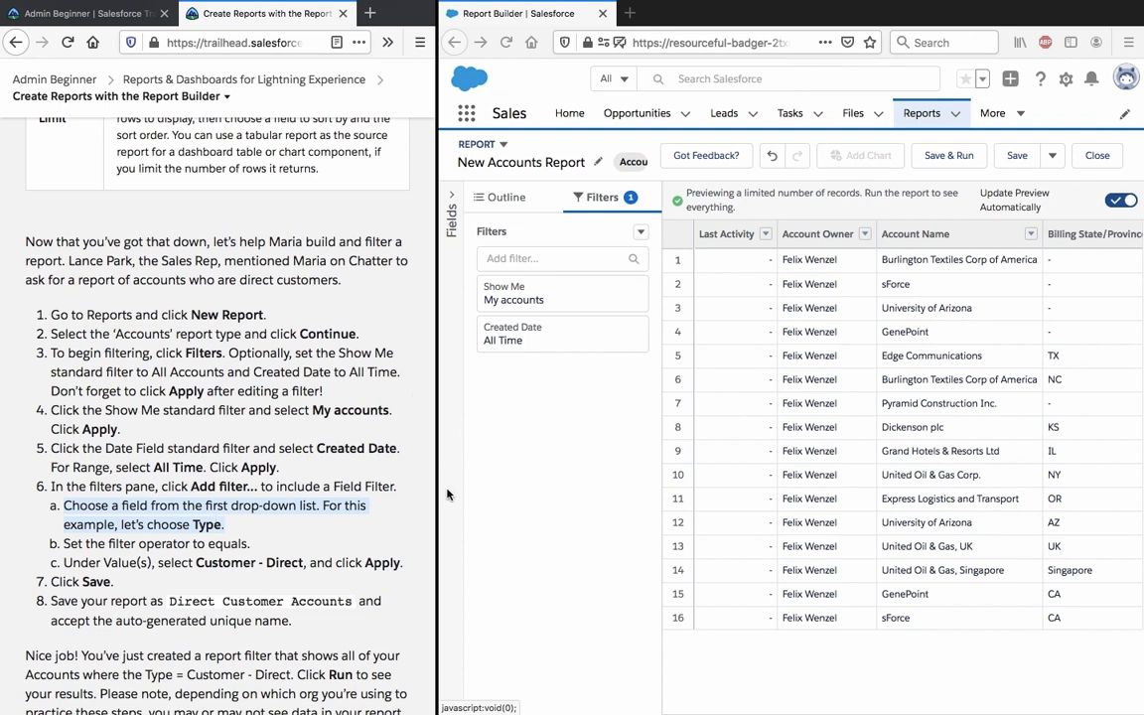
click(641, 231)
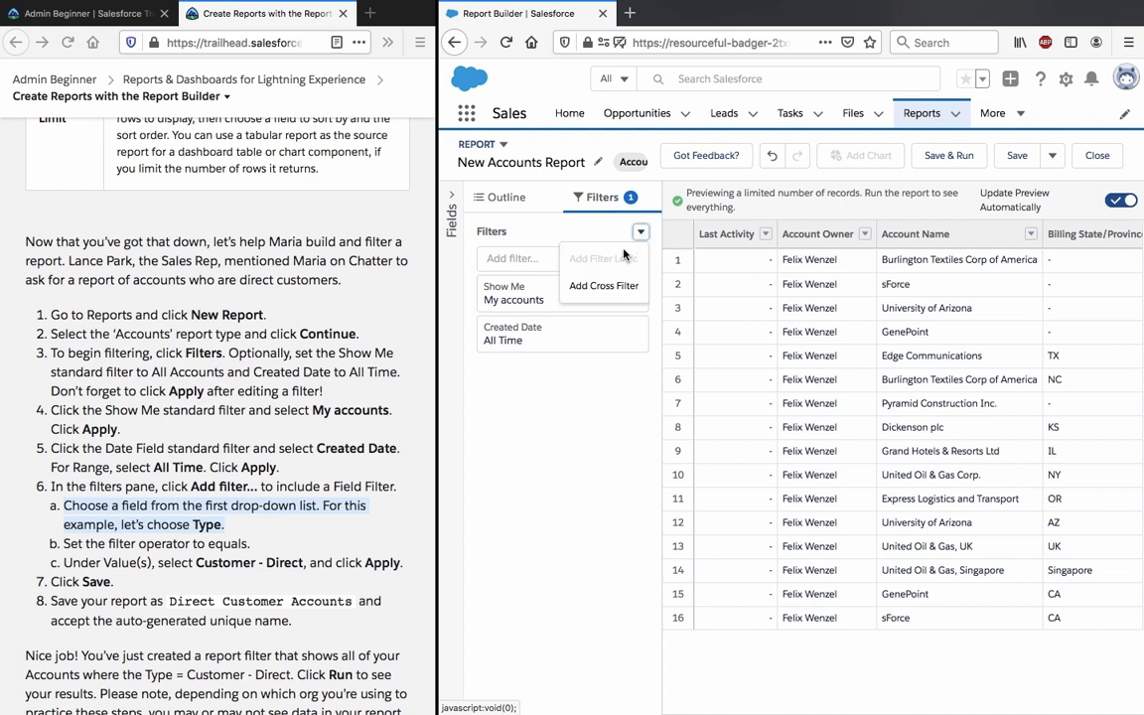
click(576, 213)
click(595, 258)
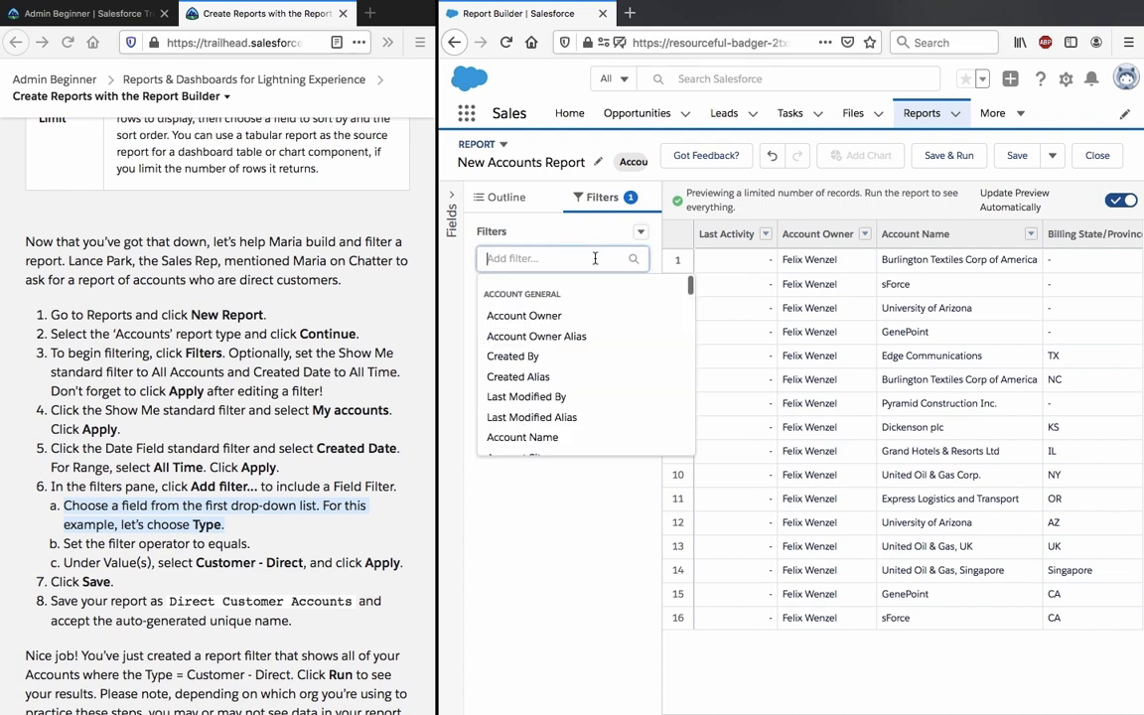
text(type)
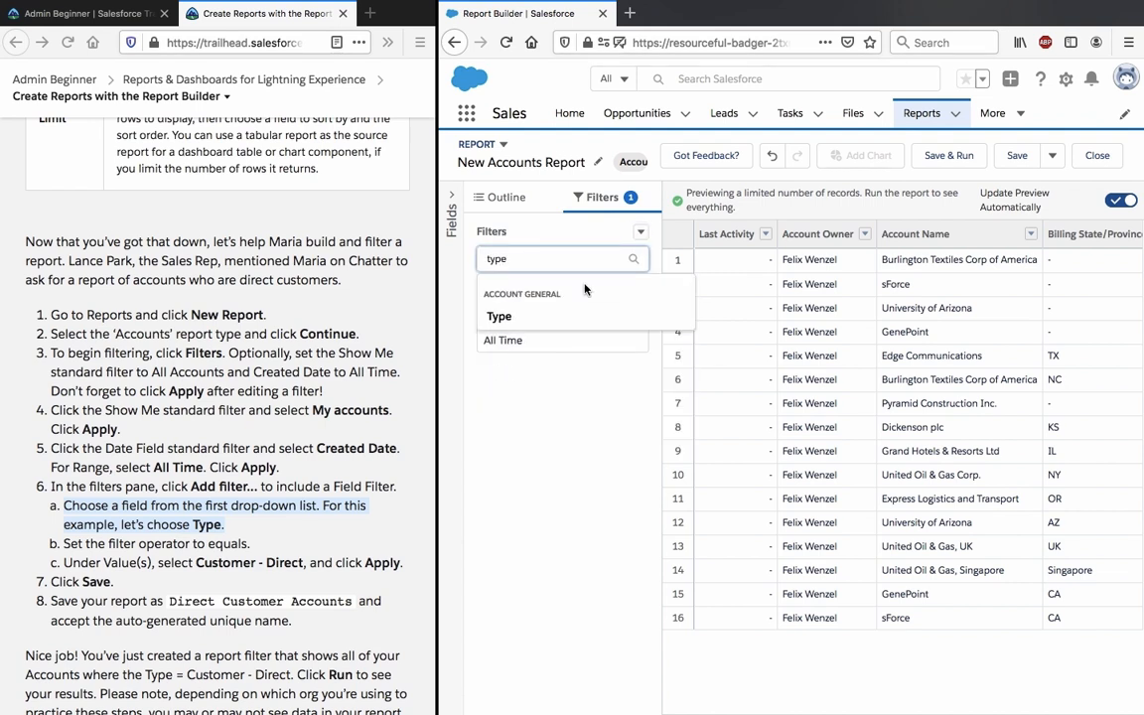
click(575, 317)
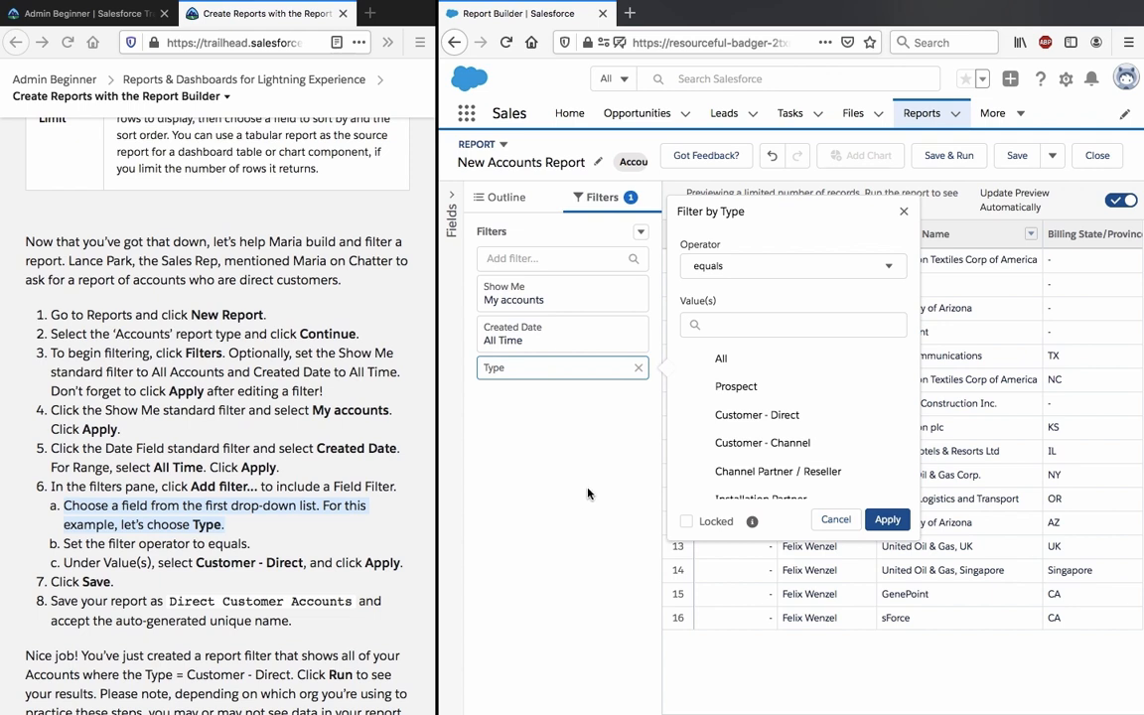
Set the Type filter's value to Customer - Direct, keeping the equals operator, and apply it.
click(732, 326)
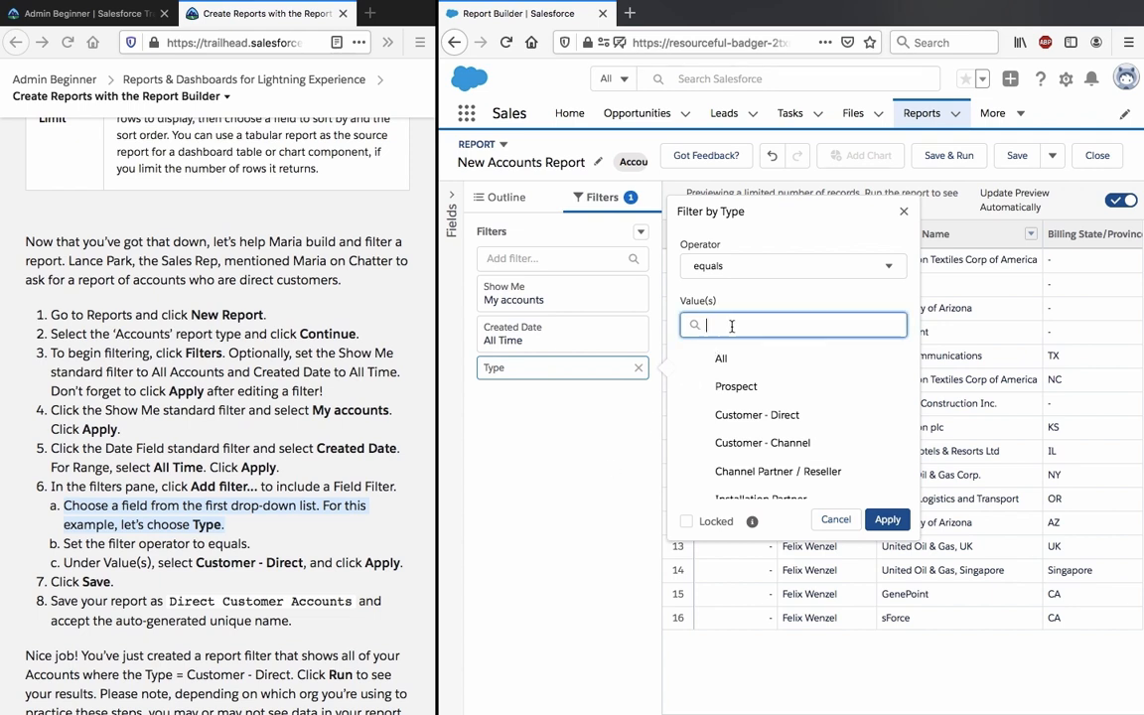
text(custo)
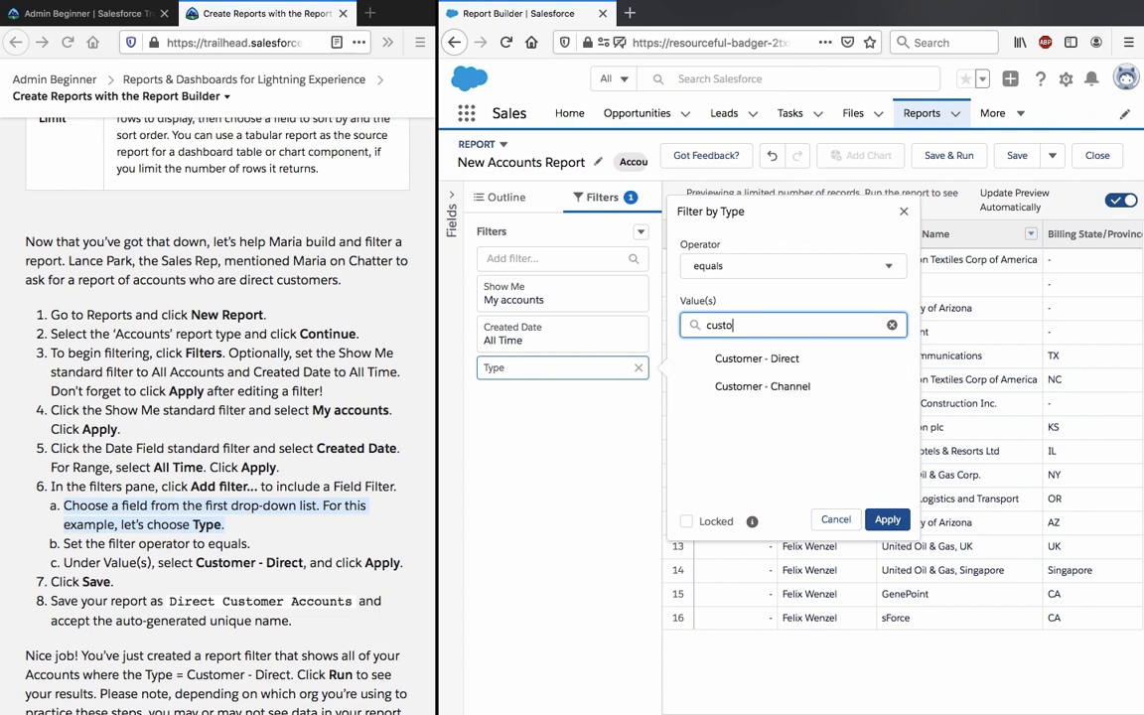
click(741, 363)
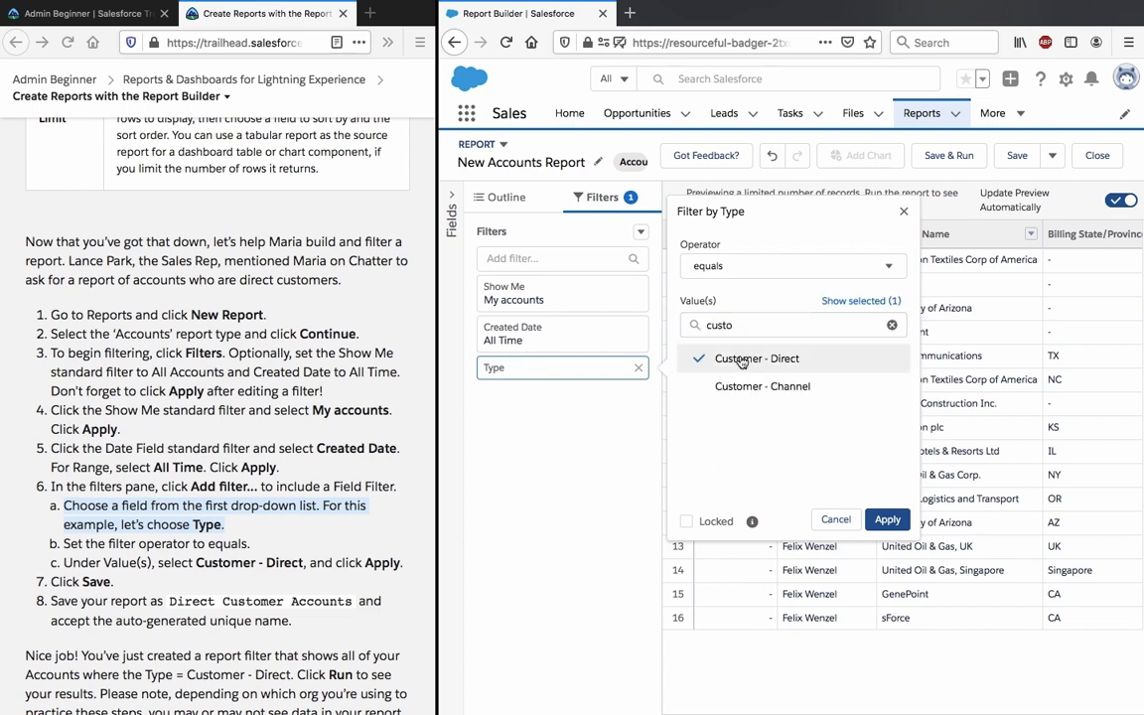
click(887, 520)
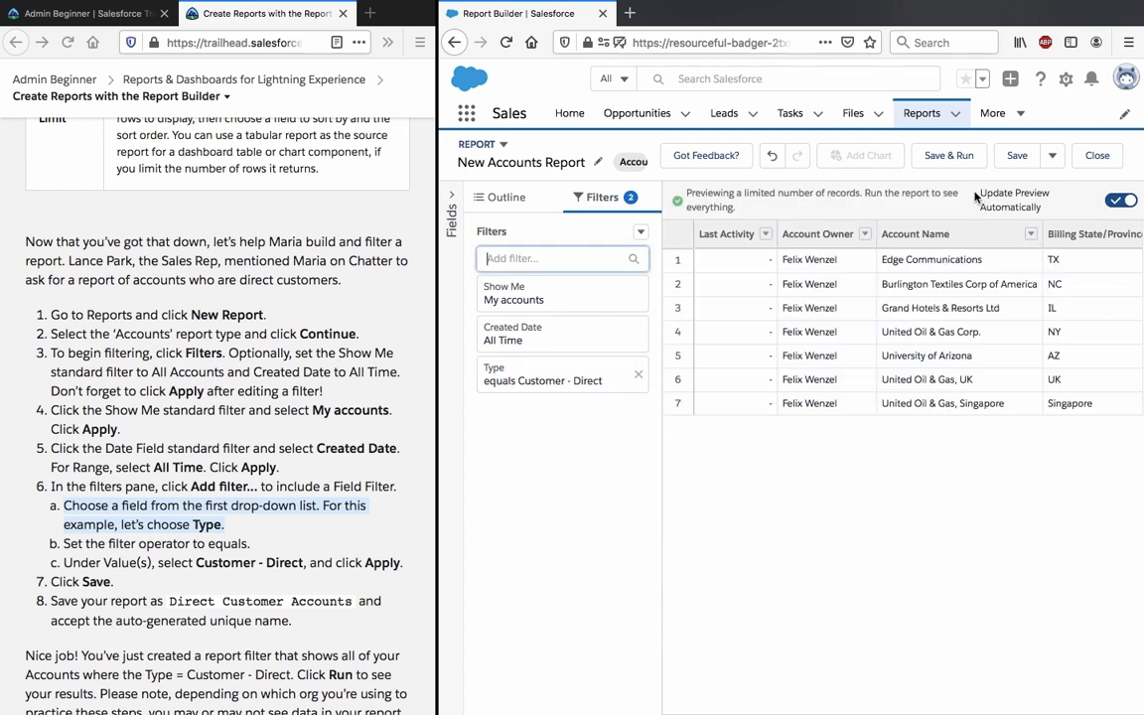
Start saving the report and name it Direct Customer Accounts, copying the name from instruction 8 in Trailhead.
click(1015, 157)
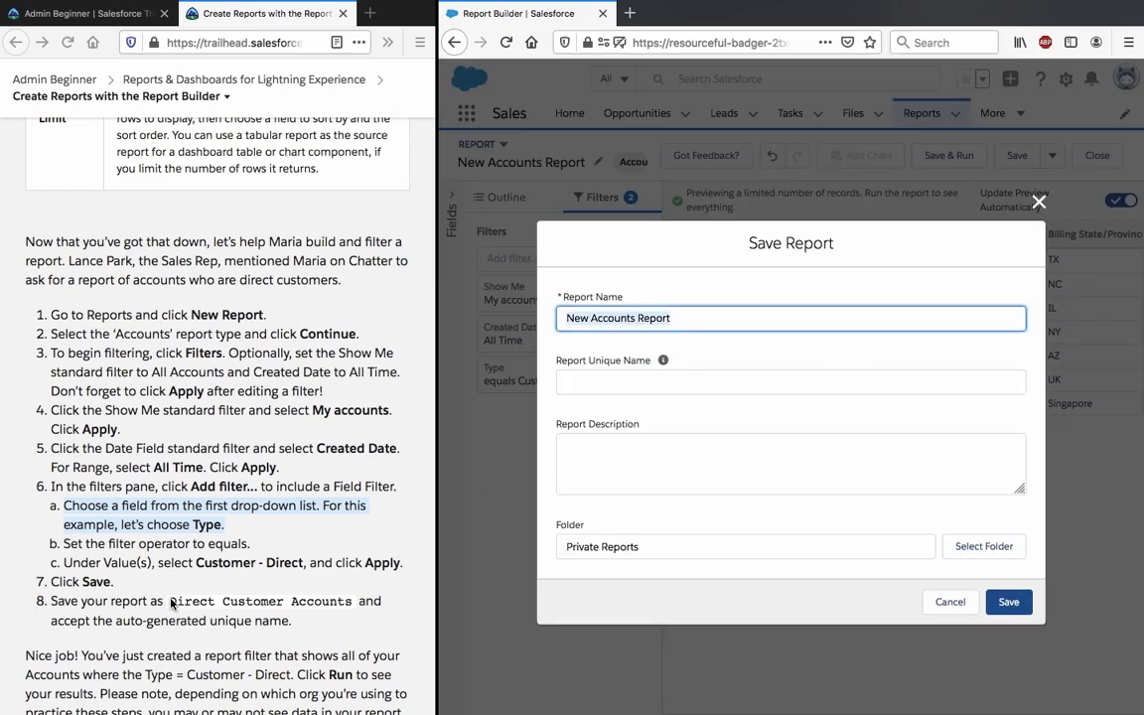
drag(171, 602, 350, 597)
key(ctrl+c)
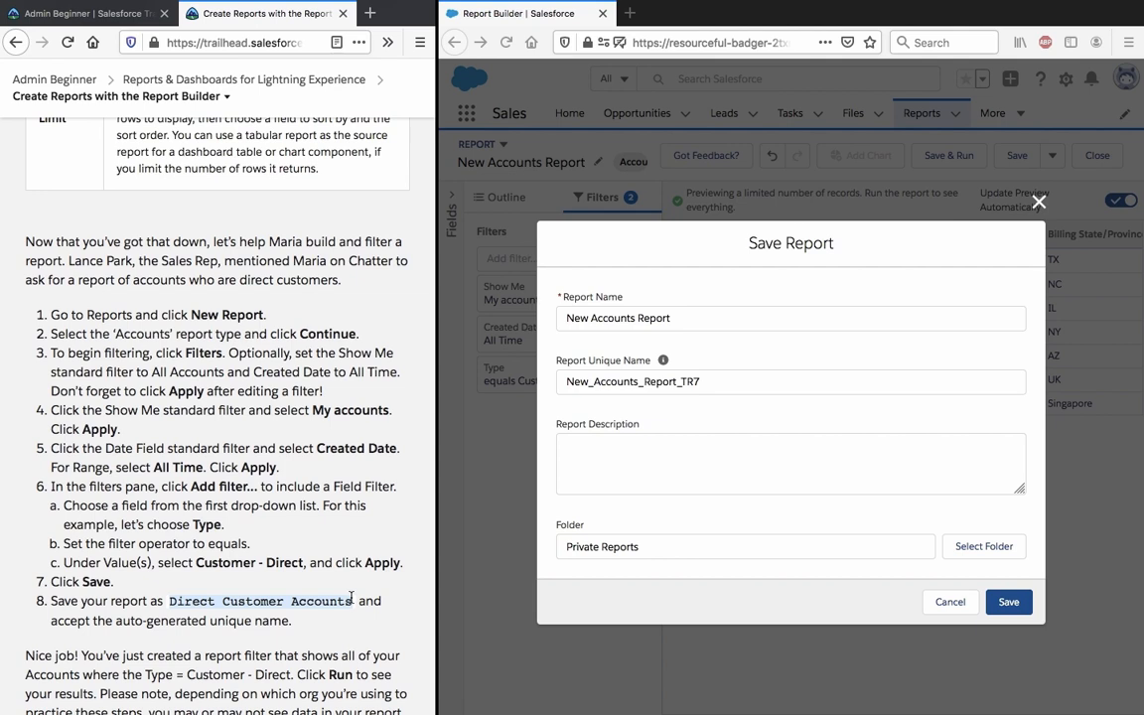
triple_click(667, 310)
key(ctrl+v)
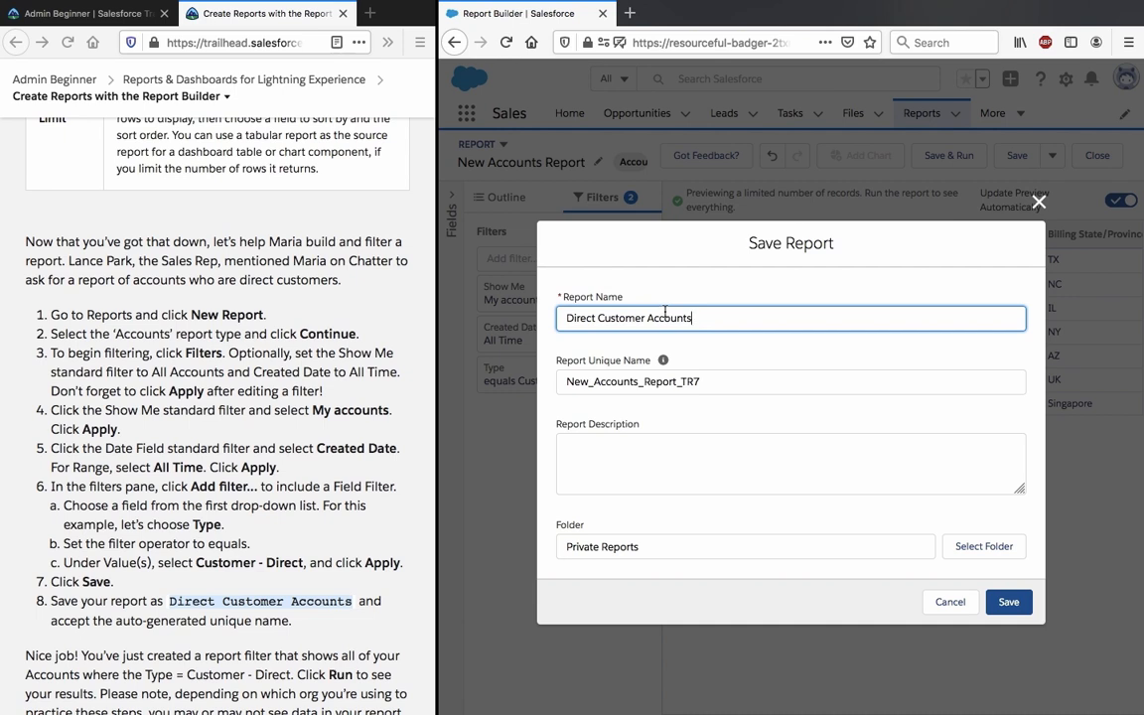
click(685, 507)
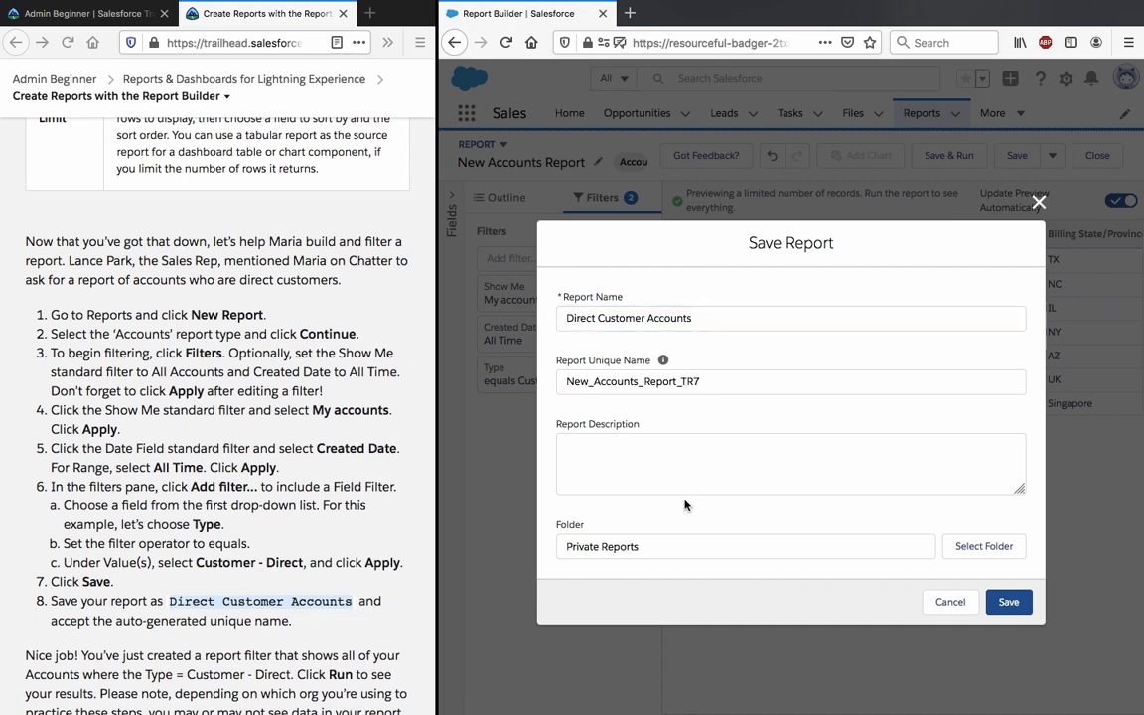
Check the remaining Trailhead instructions, save the report with its auto-generated unique name in Private Reports, and dismiss the notification.
scroll(296, 437, down, 1)
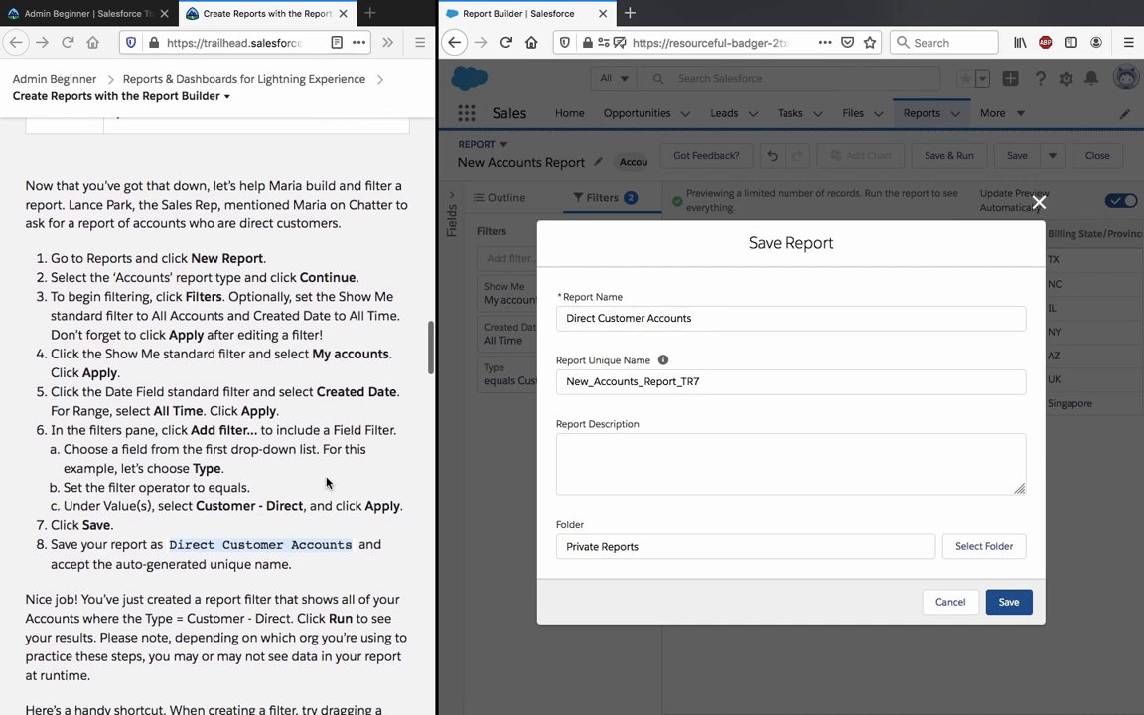
click(636, 466)
click(700, 379)
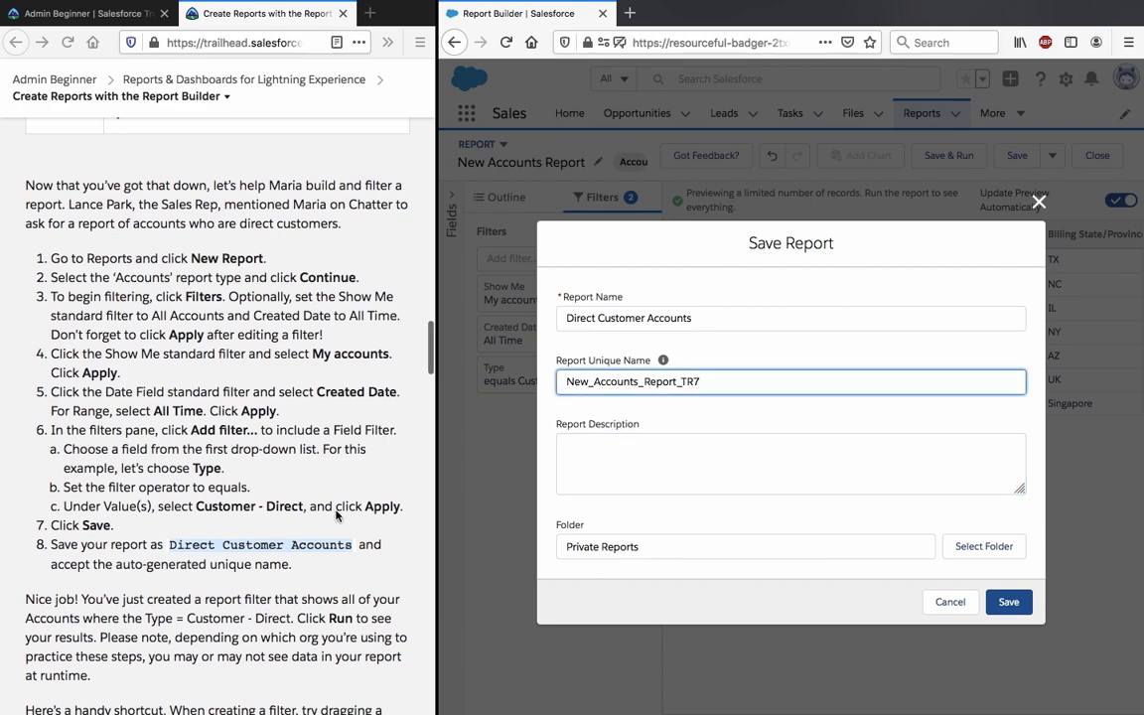
scroll(336, 514, down, 2)
triple_click(328, 523)
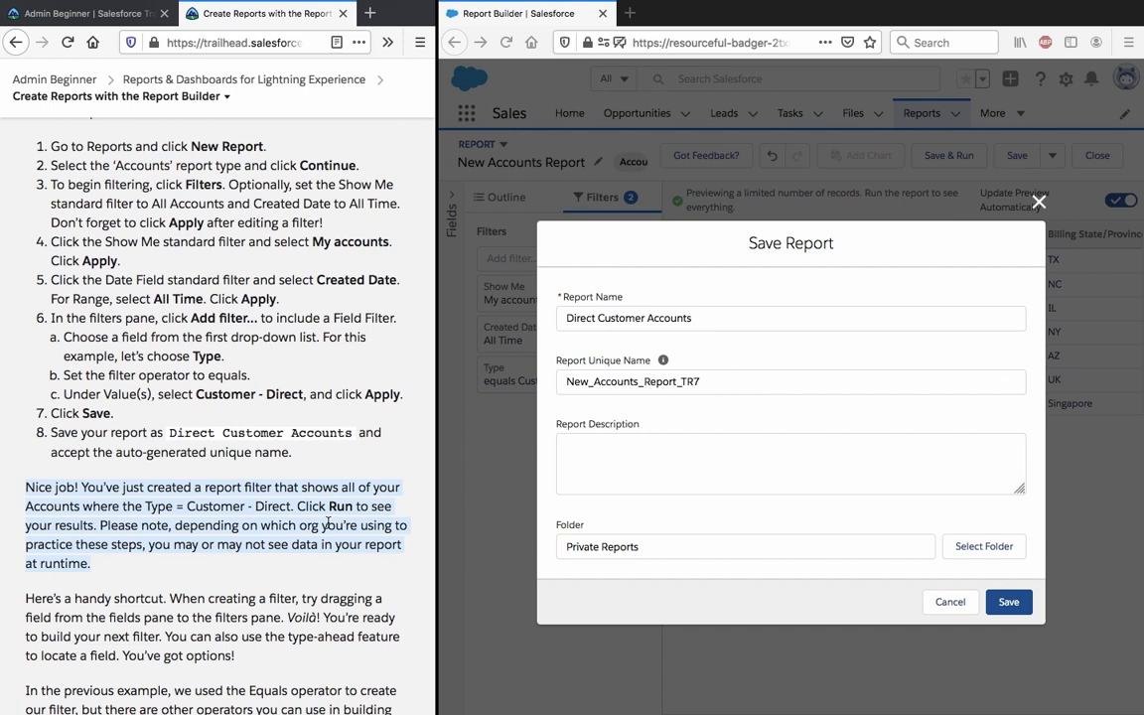
click(1011, 603)
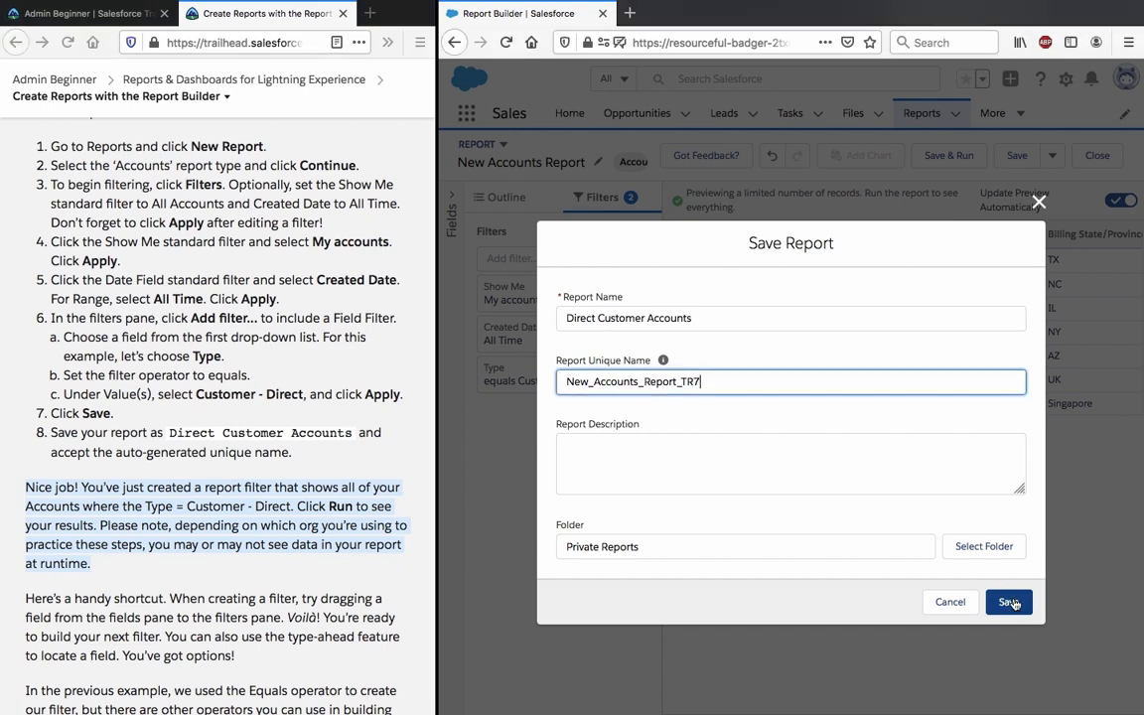
click(1011, 603)
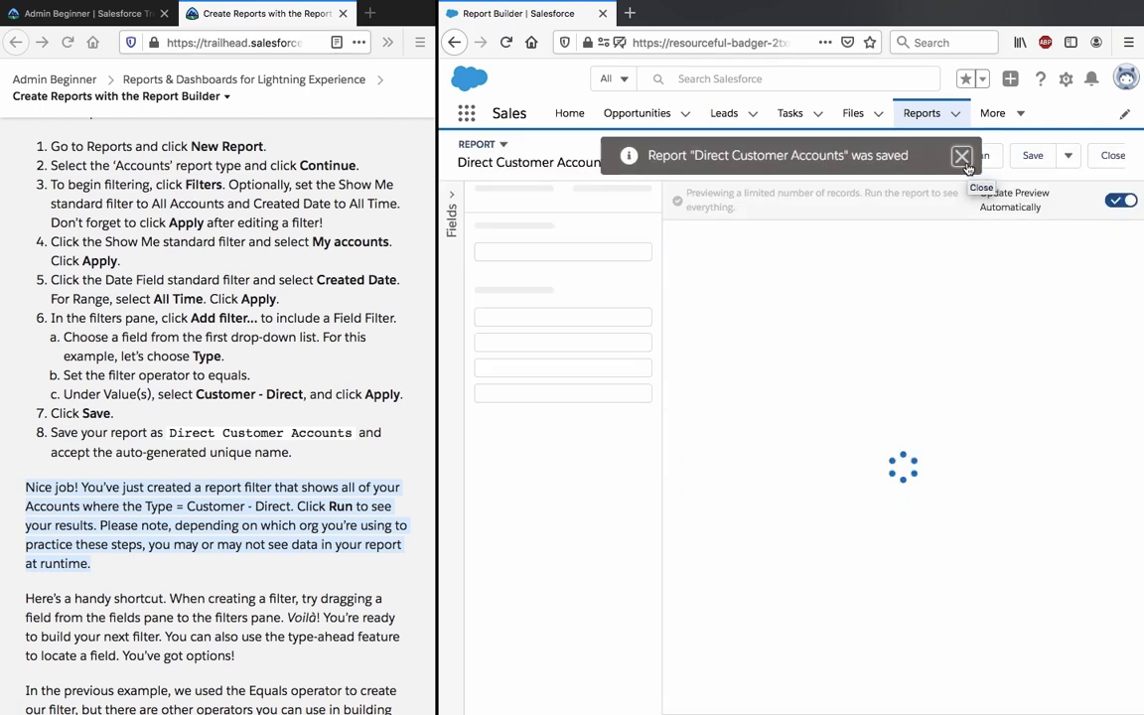
click(964, 159)
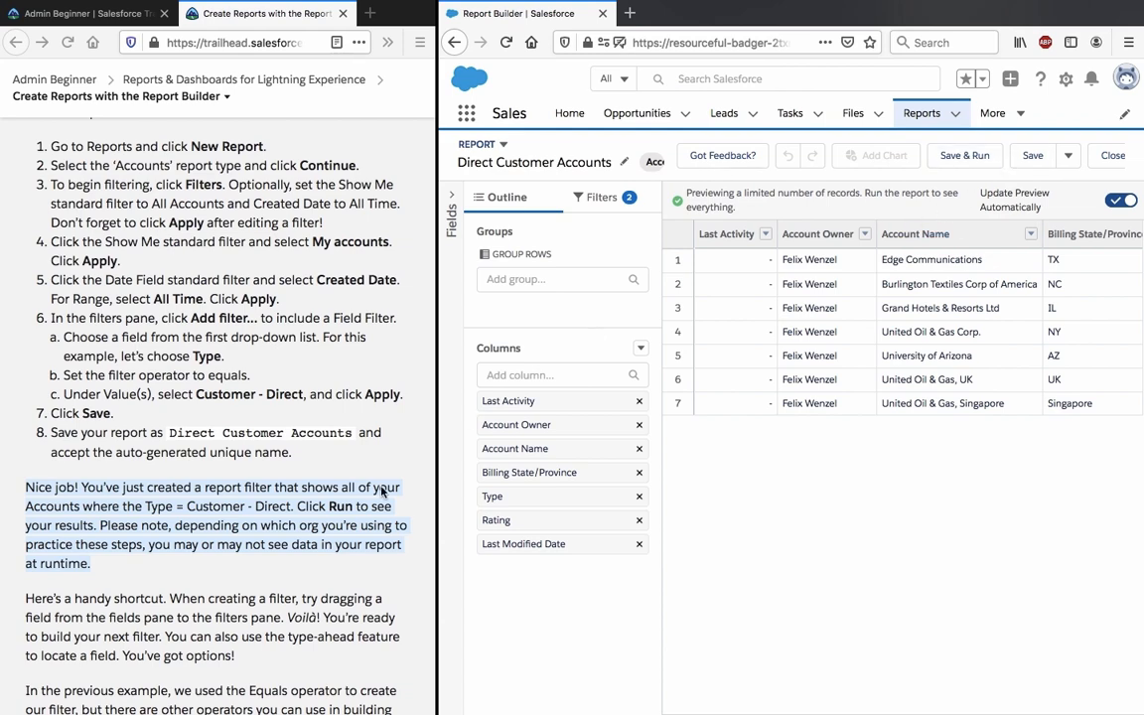
Widen the Salesforce window and run the Direct Customer Accounts report.
click(299, 479)
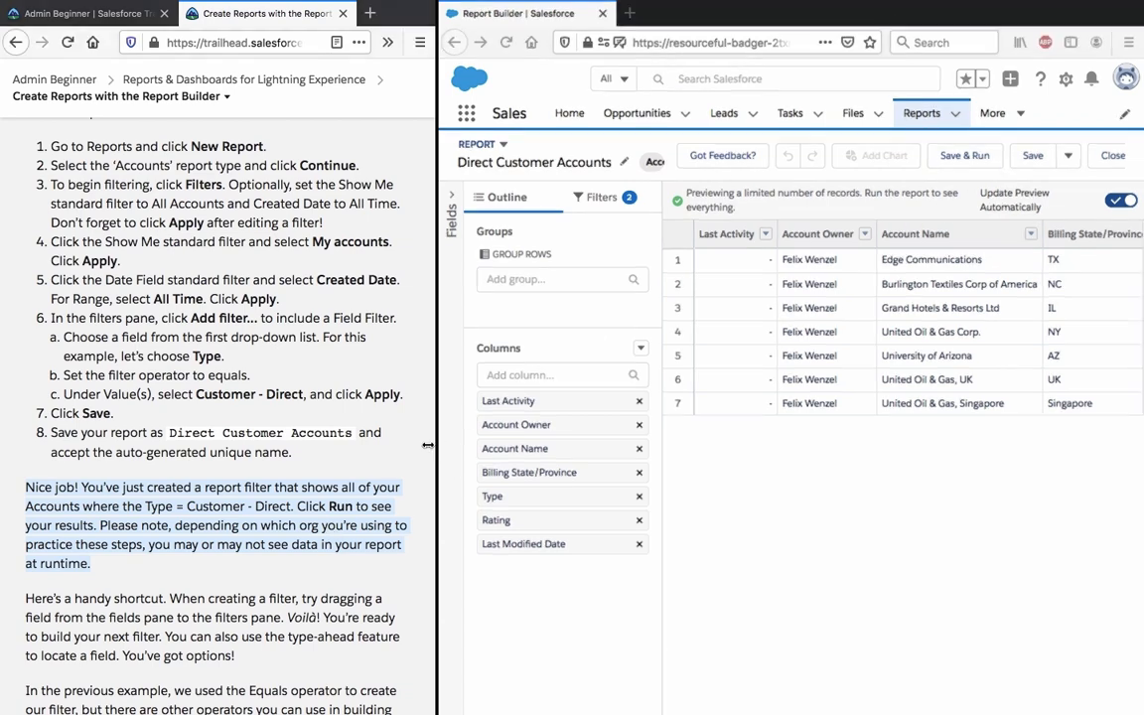
drag(435, 449, 357, 450)
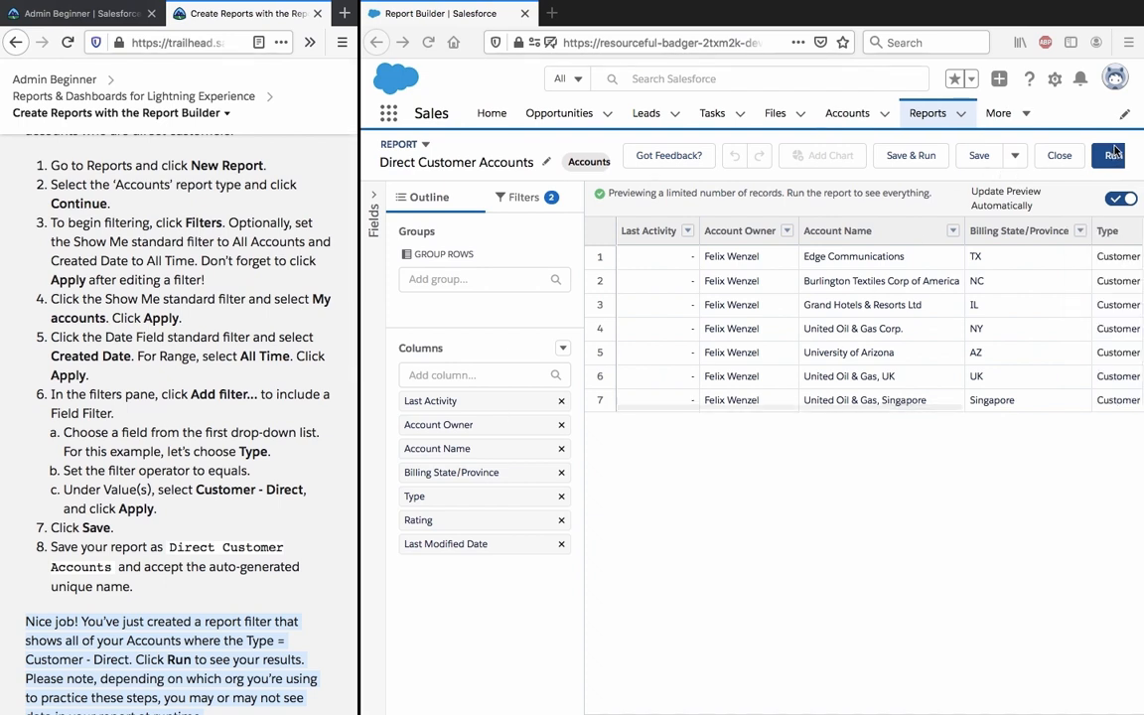
click(1110, 157)
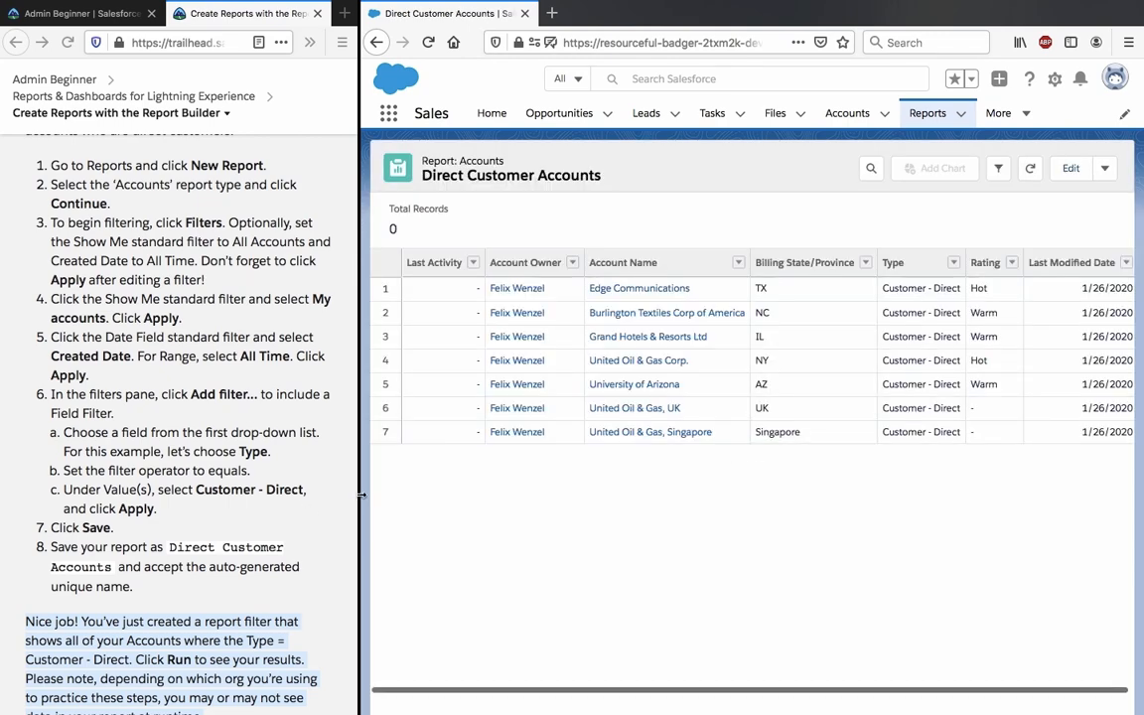
Widen the Trailhead window and read the paragraphs on the field-dragging filter shortcut and other filter operators.
drag(361, 495, 463, 496)
scroll(286, 531, down, 1)
click(286, 530)
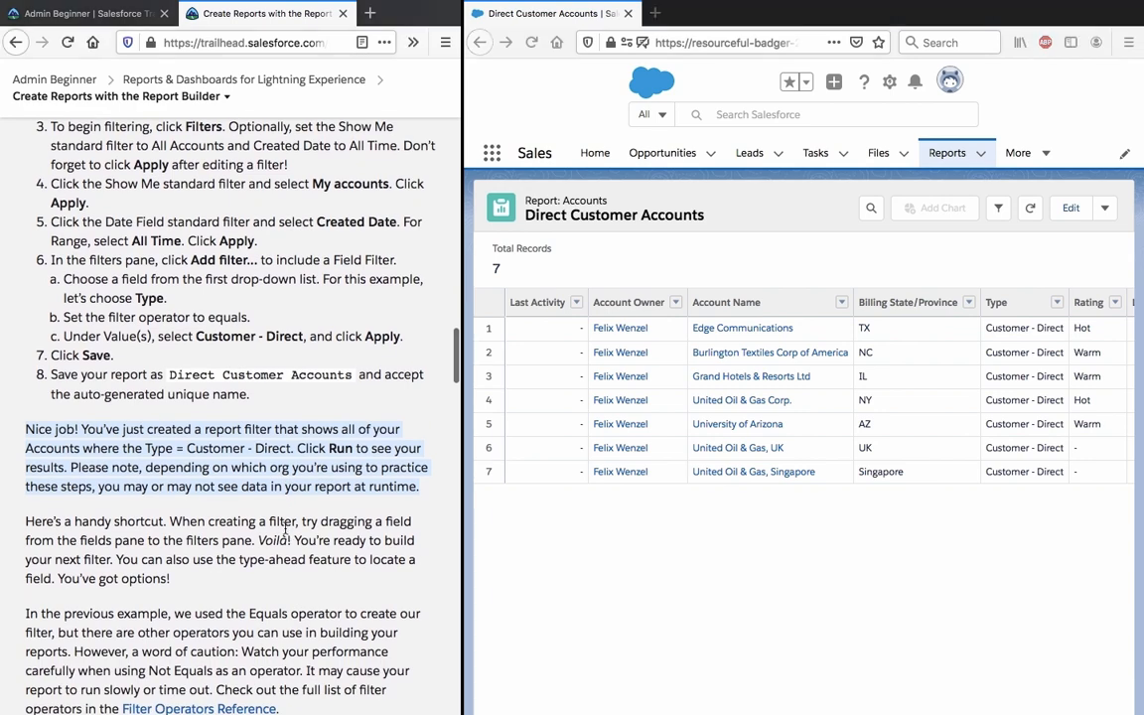
click(245, 480)
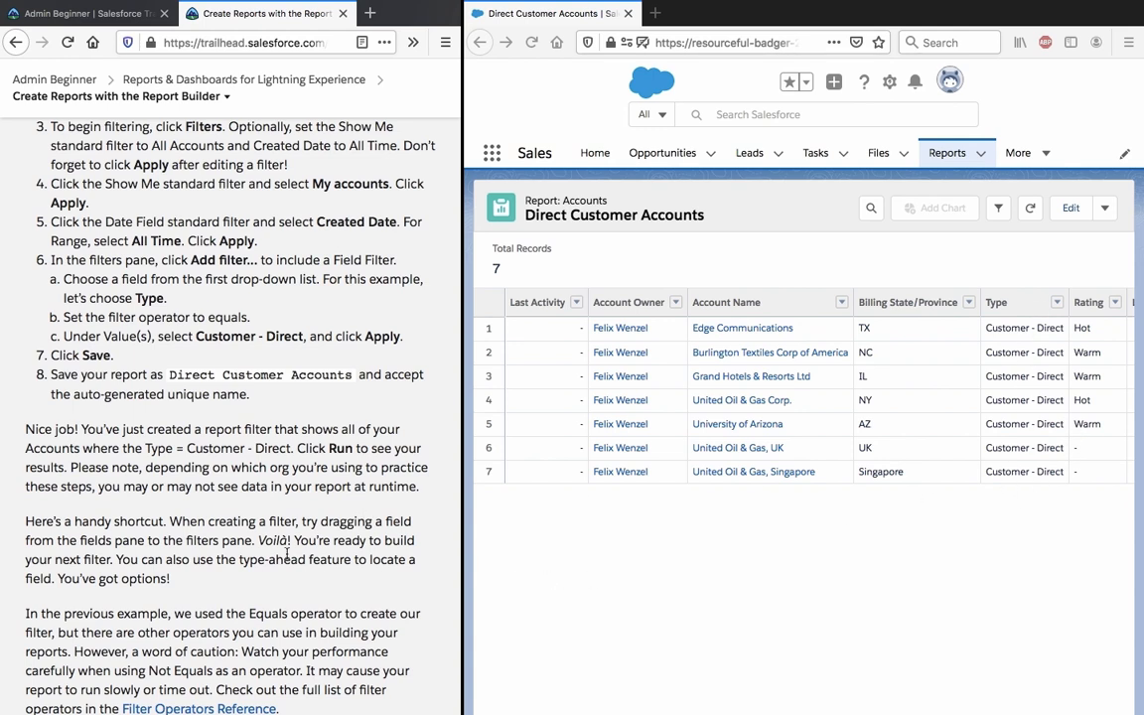
scroll(288, 553, down, 3)
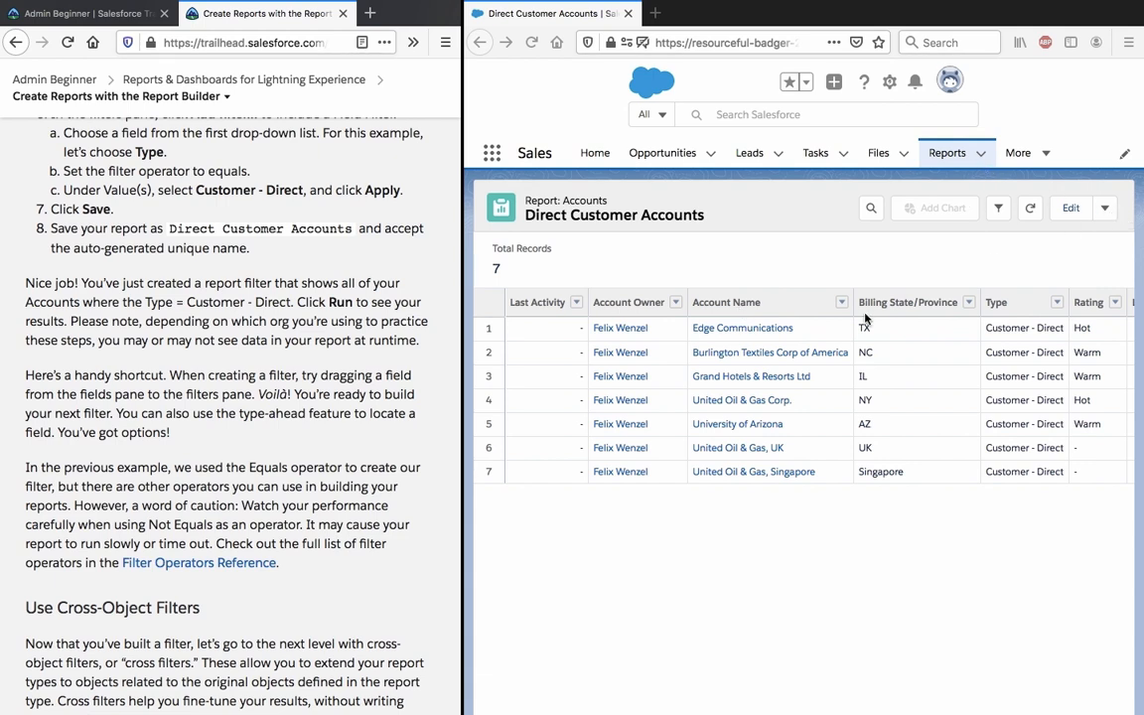
Sort the Direct Customer Accounts report by Account Name in ascending order and refresh it.
click(1007, 211)
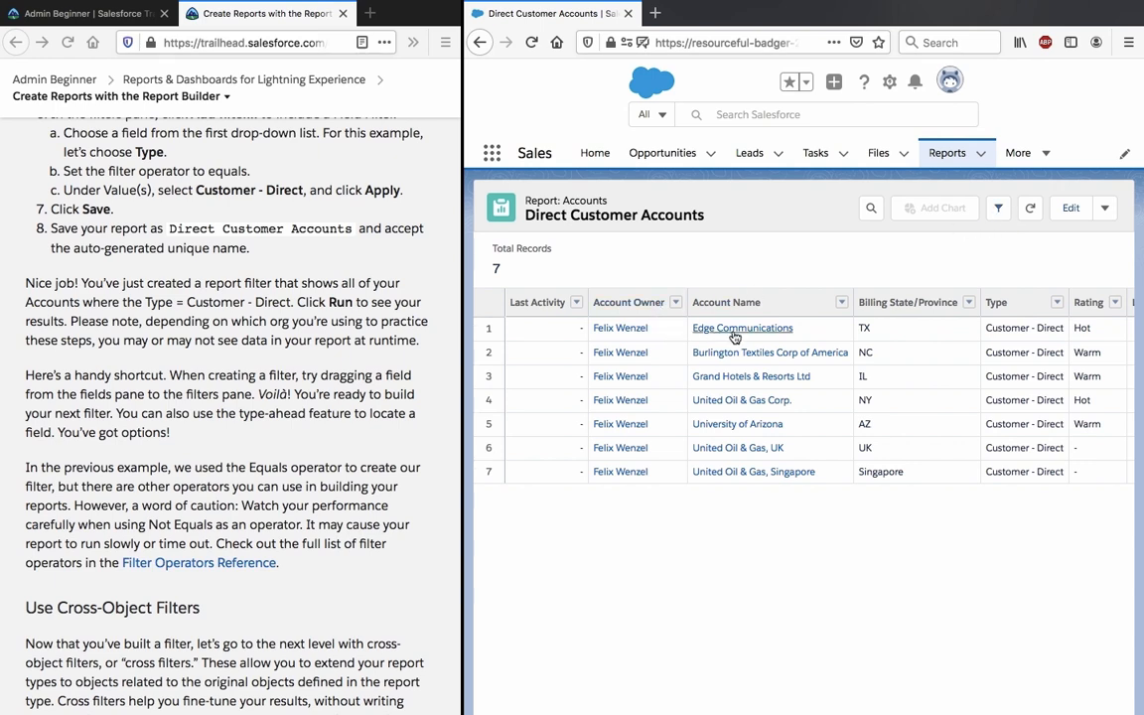
drag(823, 328, 985, 234)
click(819, 302)
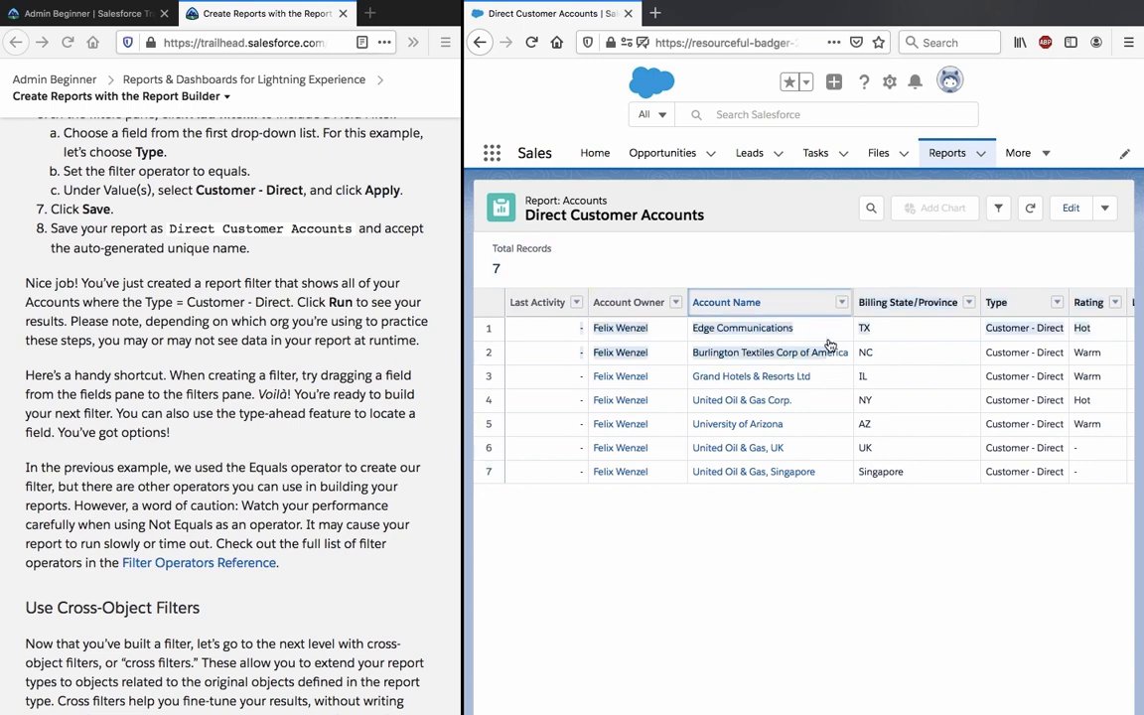
click(1030, 207)
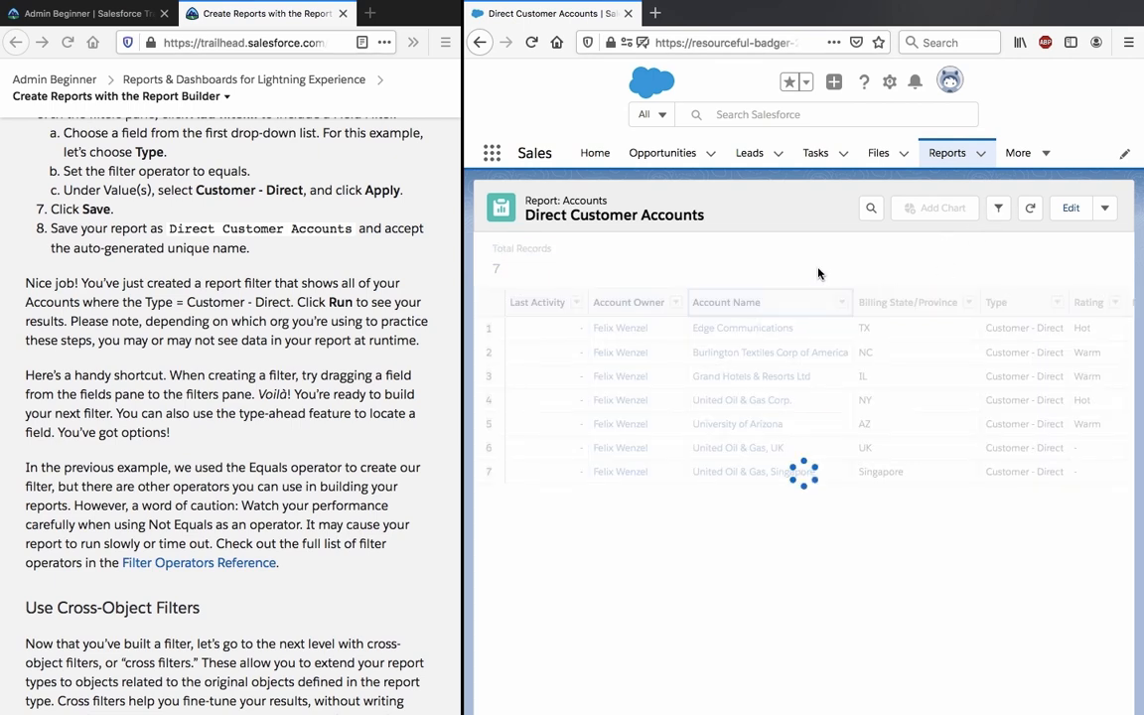
Show the report's filters, try to move the Account Name column into them, and hide the filters again.
click(998, 208)
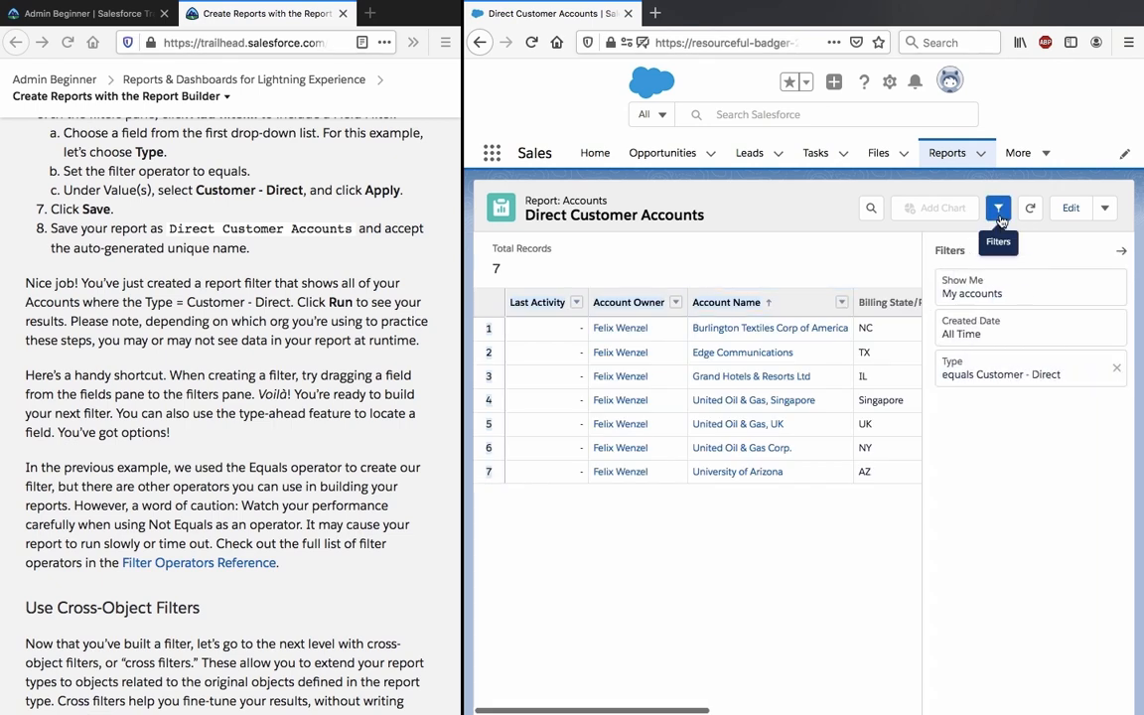
drag(760, 304, 1092, 484)
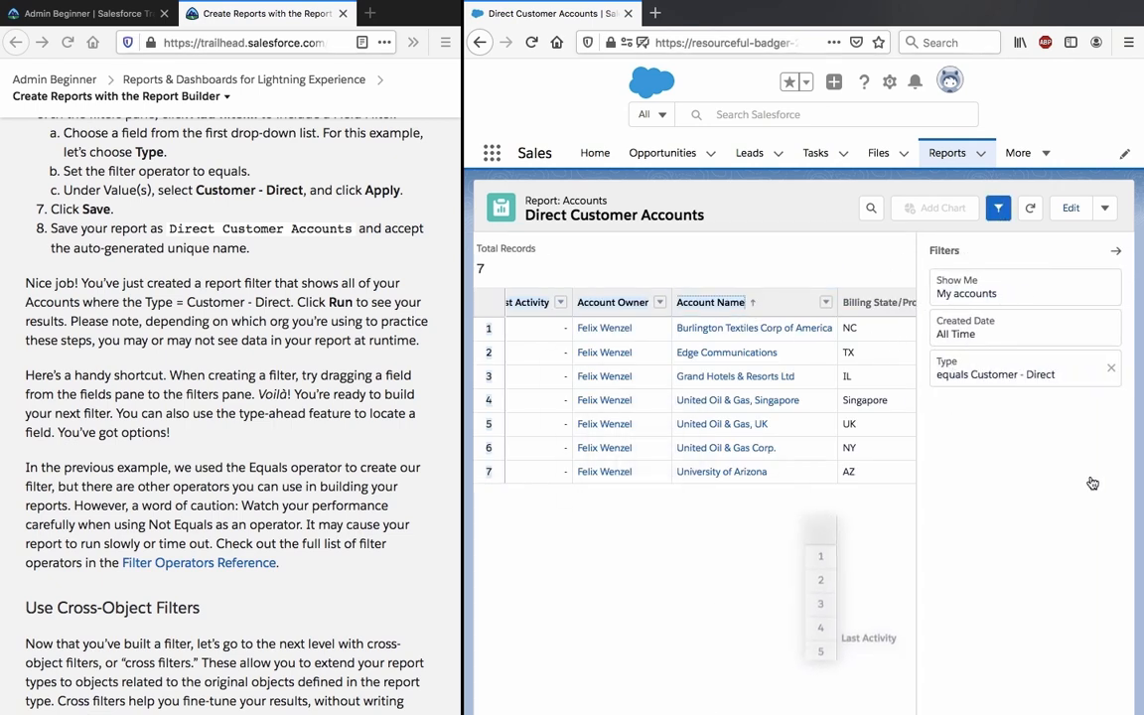
click(809, 458)
scroll(894, 445, right, 5)
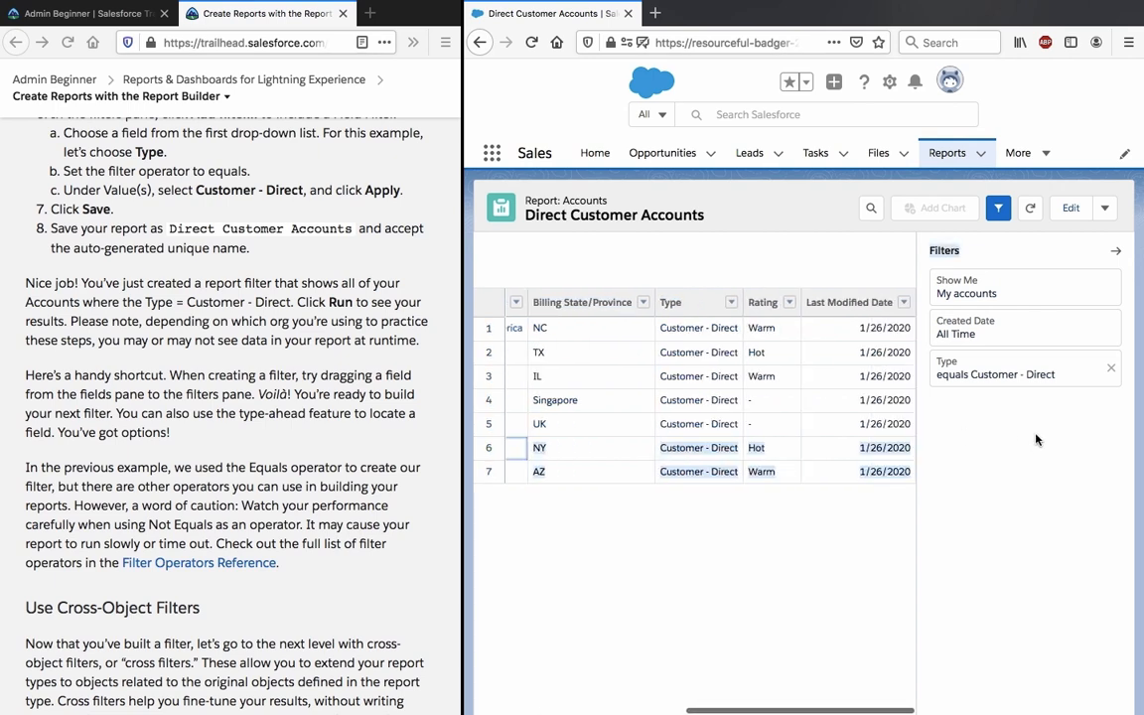
click(855, 453)
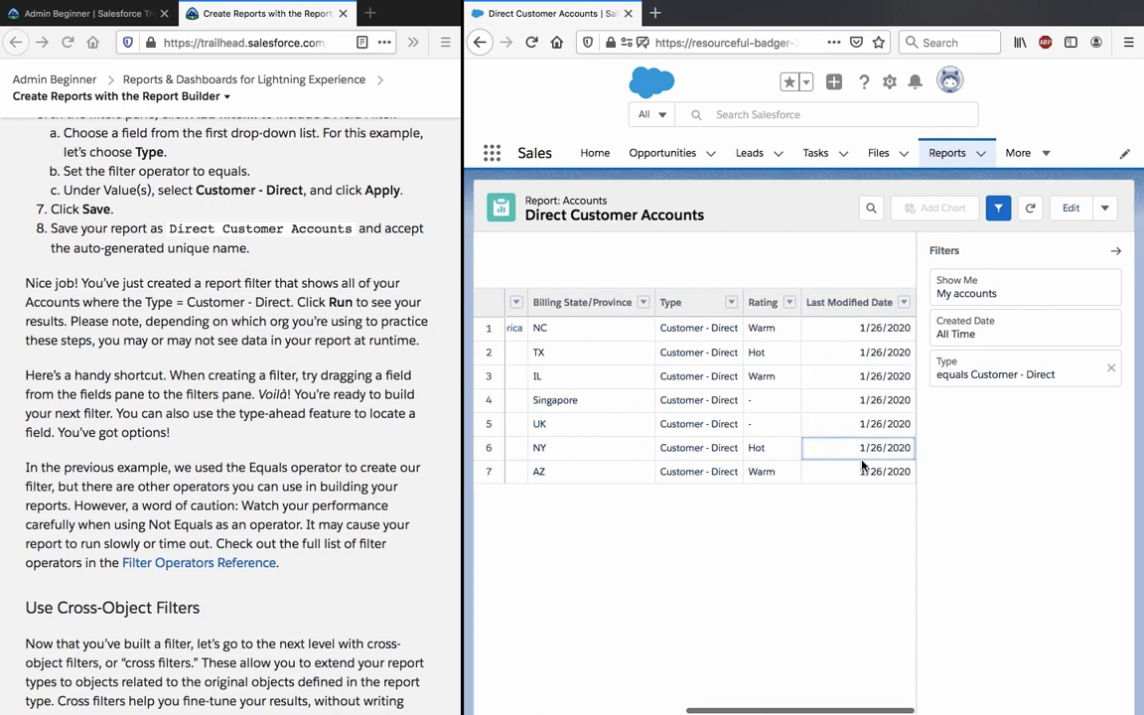
drag(864, 452, 865, 417)
click(865, 418)
click(771, 524)
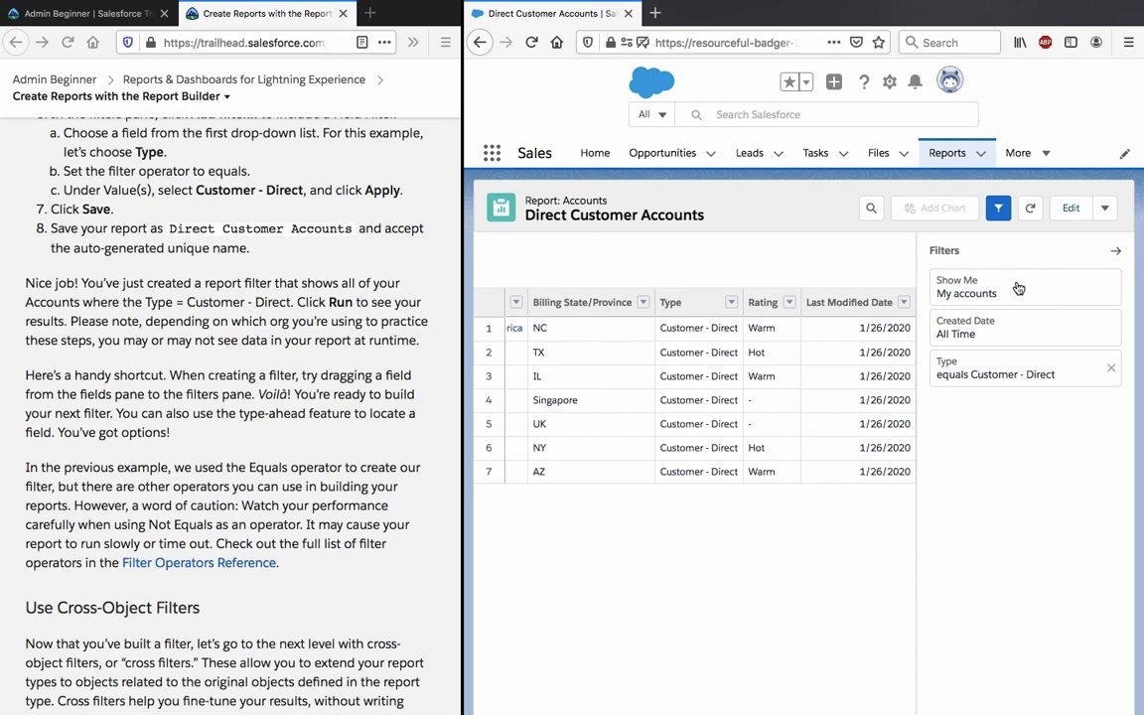
click(1113, 251)
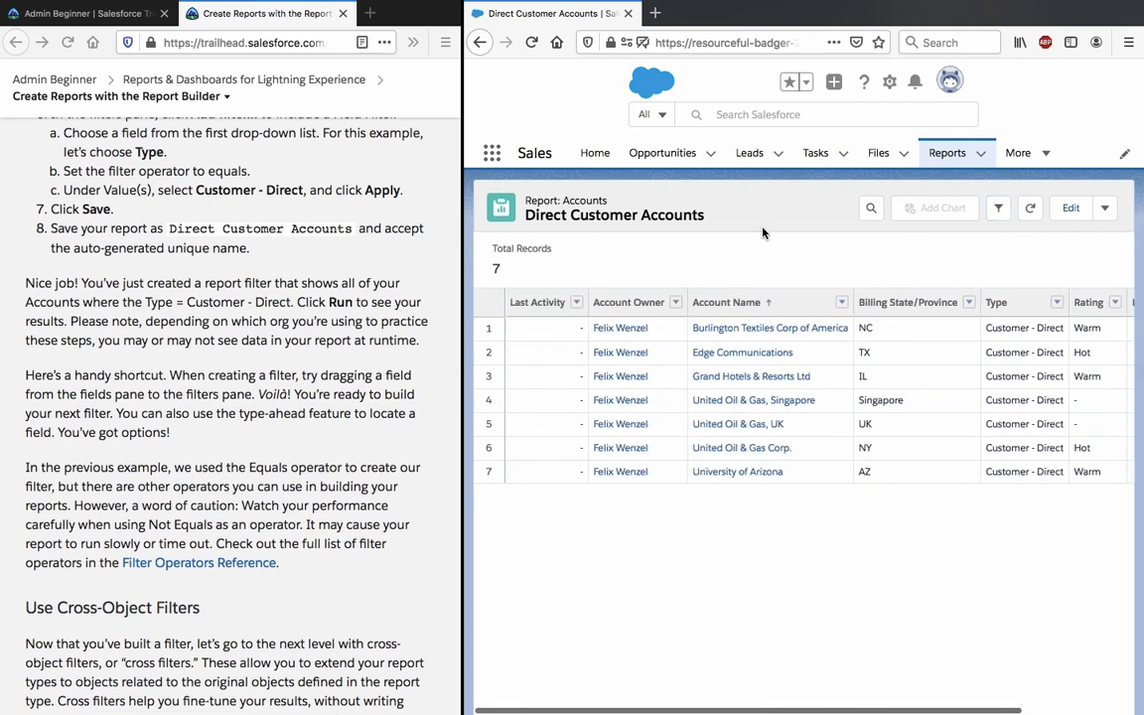
Read the Trailhead paragraphs on the field-dragging filter shortcut and the caution about the Not Equals operator.
click(314, 387)
triple_click(314, 382)
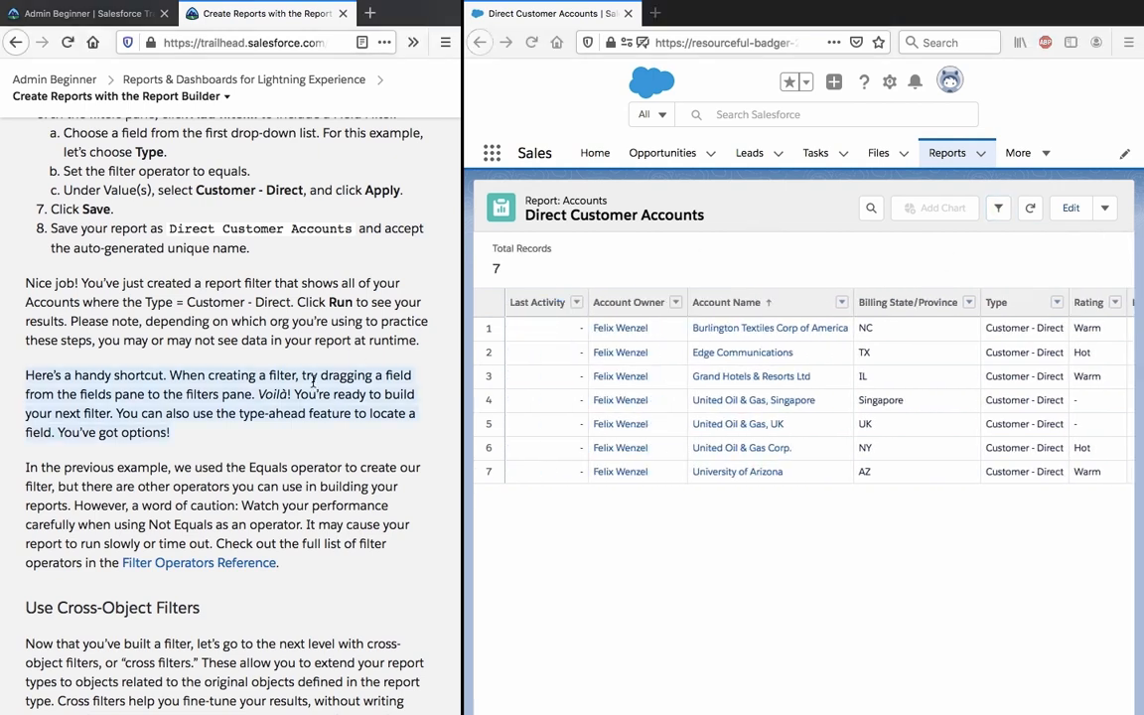
click(314, 381)
scroll(314, 382, down, 2)
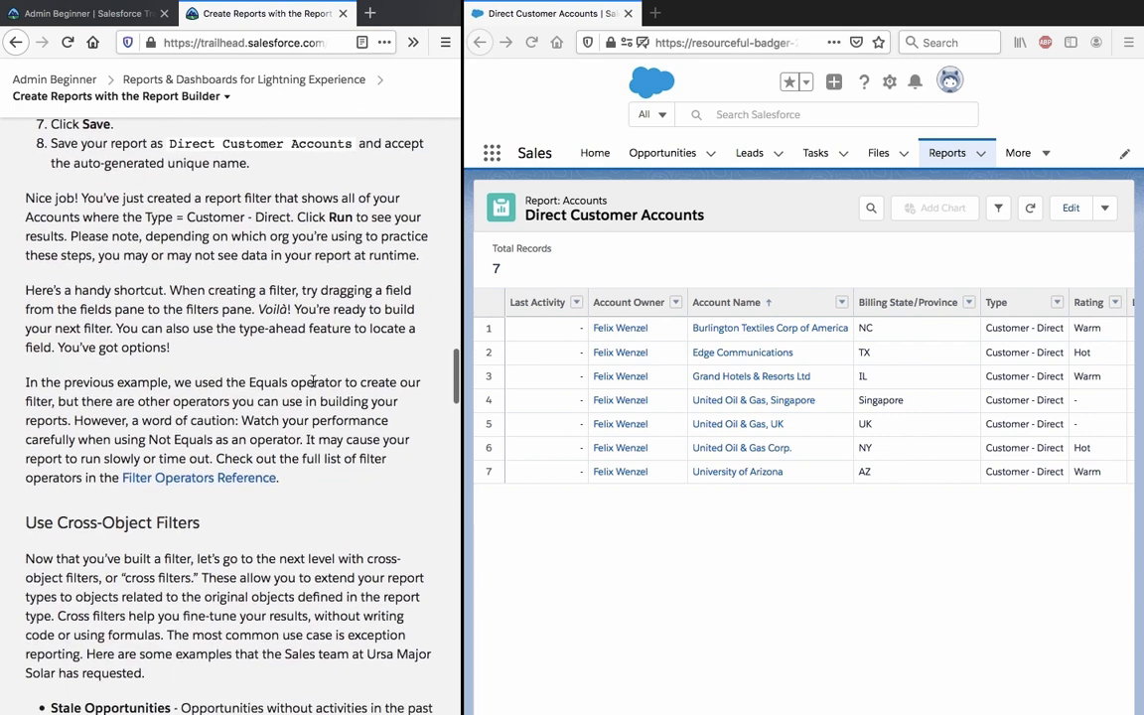
double_click(314, 381)
triple_click(314, 382)
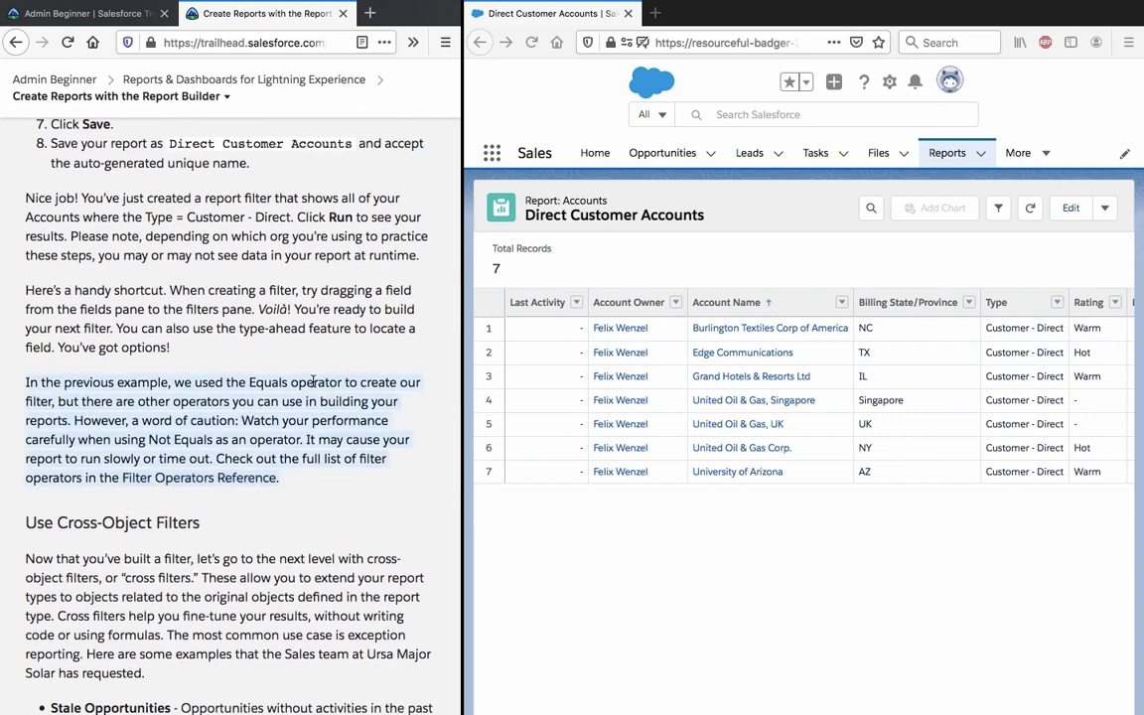
click(314, 382)
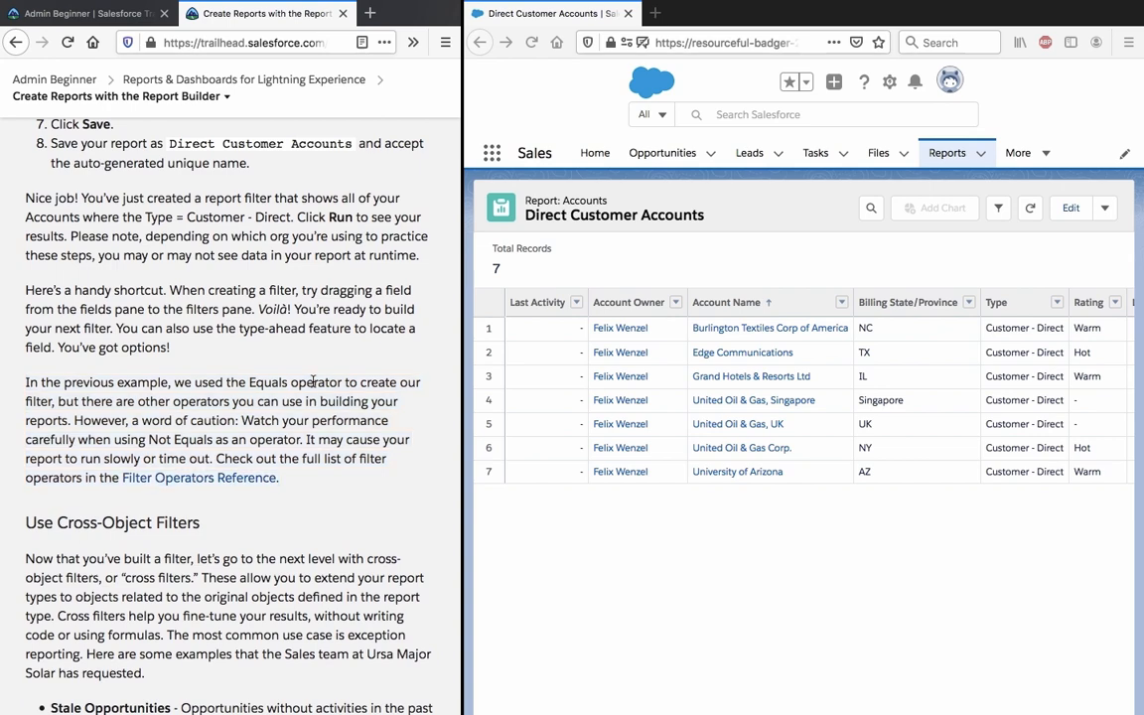
scroll(314, 382, down, 3)
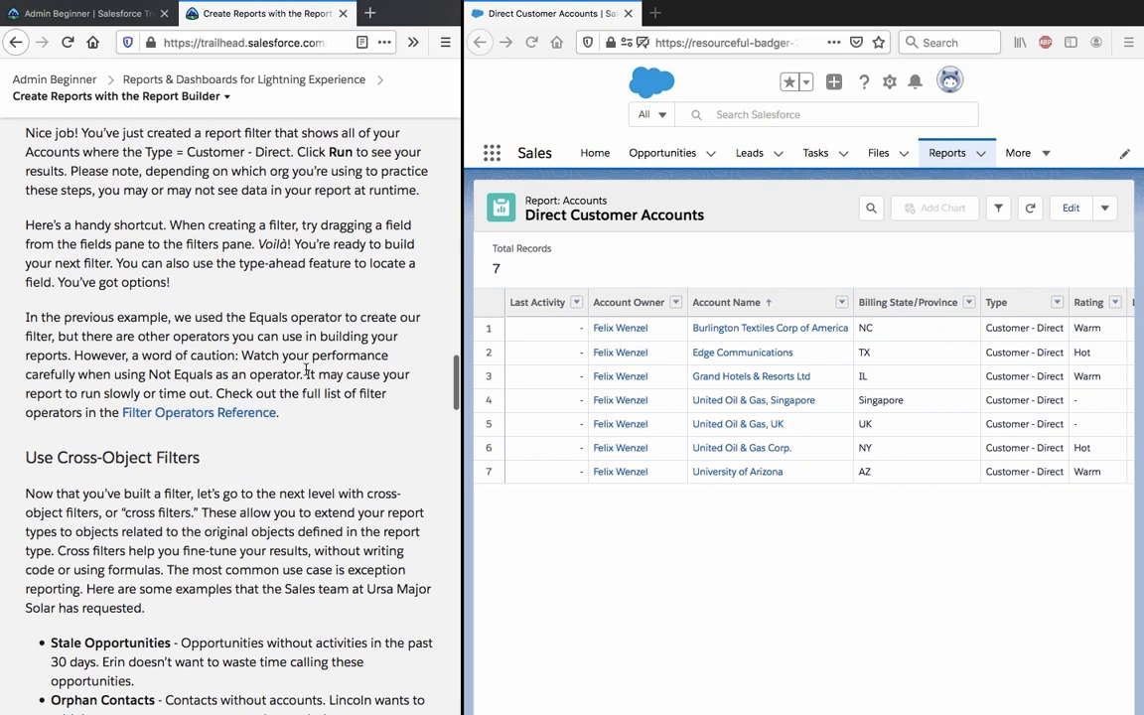
Read the Use Cross-Object Filters section in Trailhead, including its example reports and the first cross filter instructions.
scroll(306, 370, down, 5)
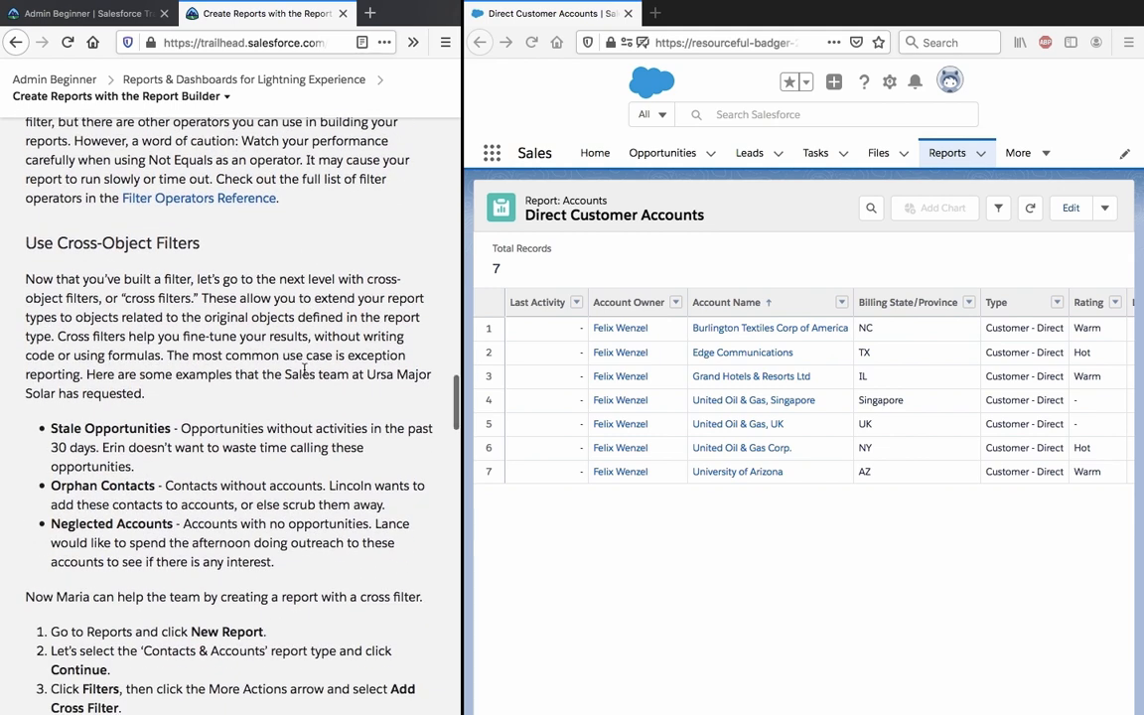
scroll(306, 371, down, 2)
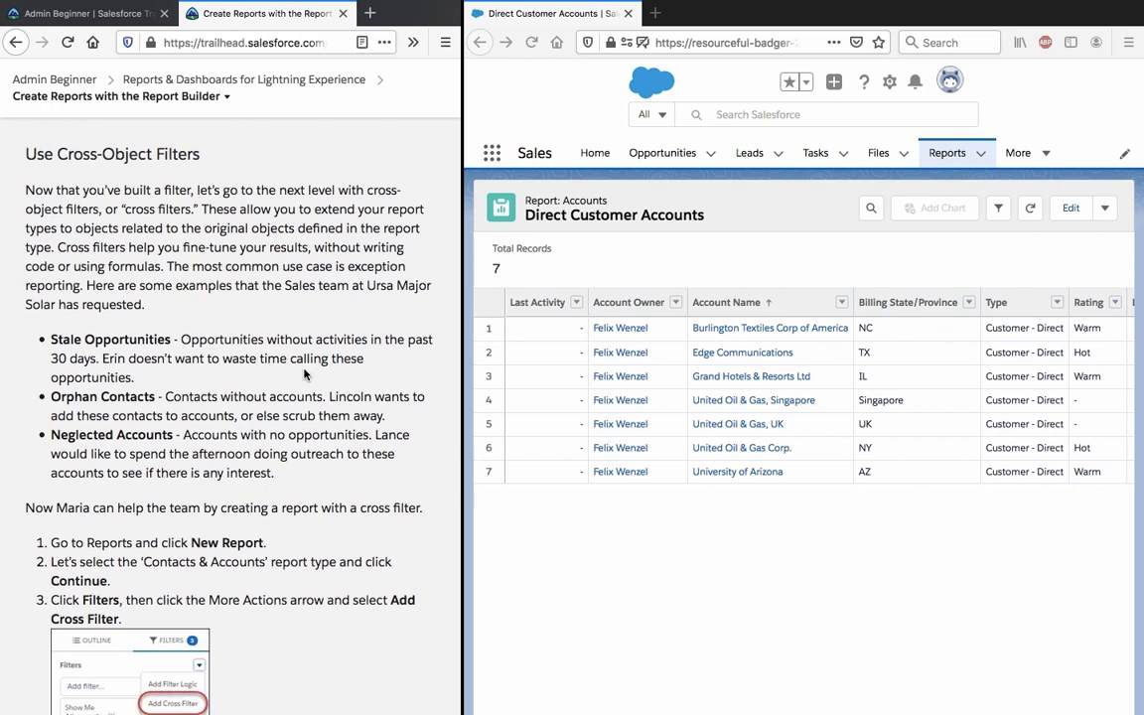
triple_click(228, 202)
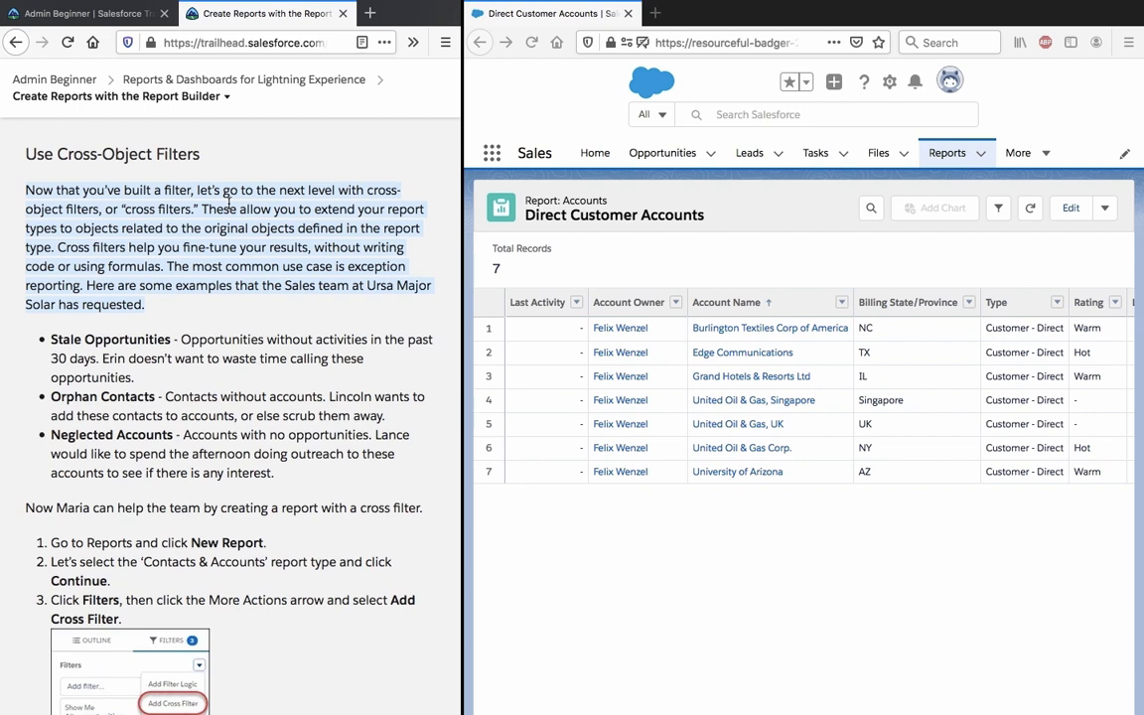
scroll(213, 209, down, 2)
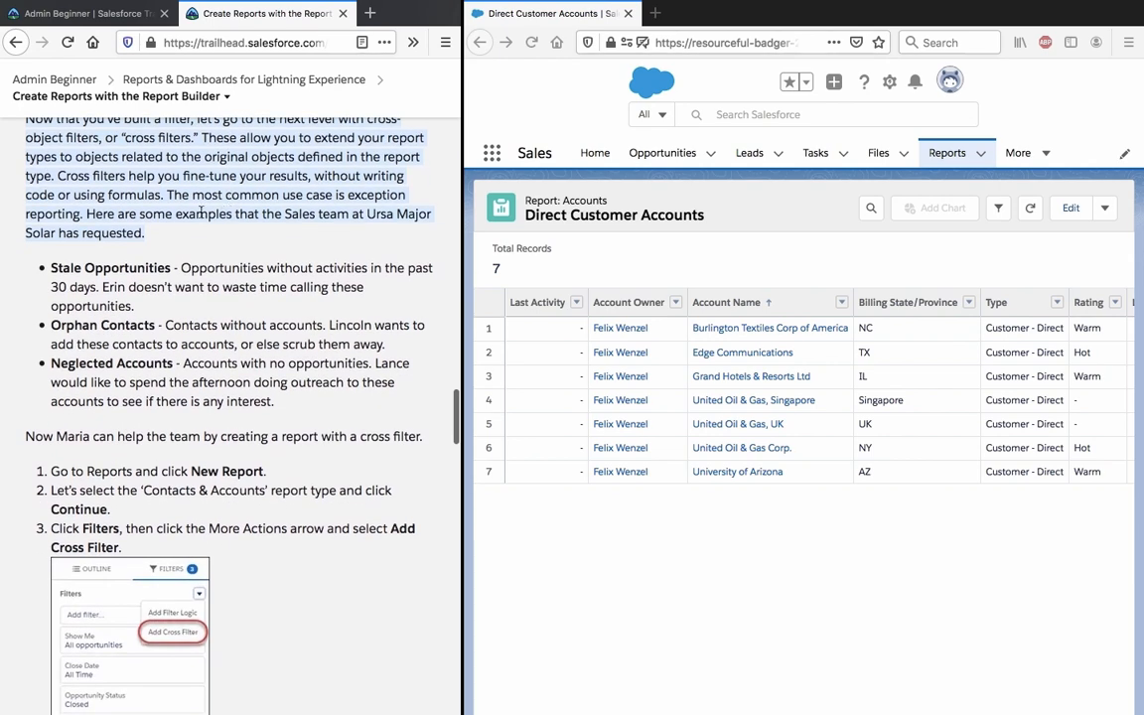
click(198, 214)
scroll(197, 217, down, 1)
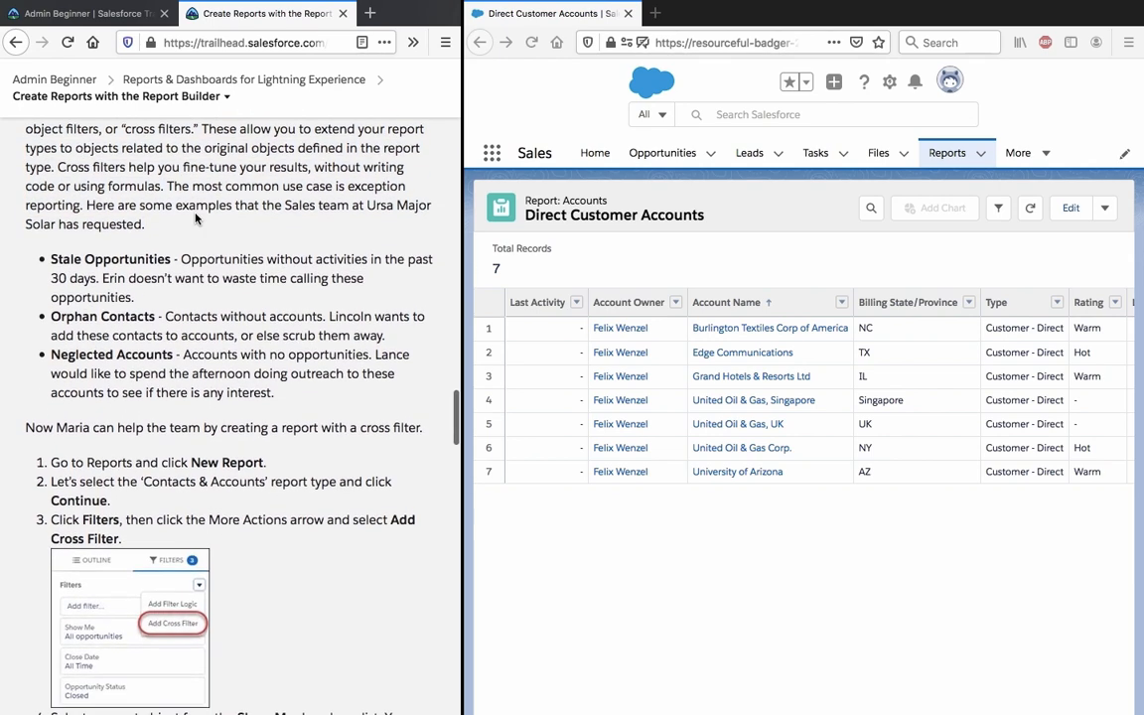
scroll(196, 218, down, 2)
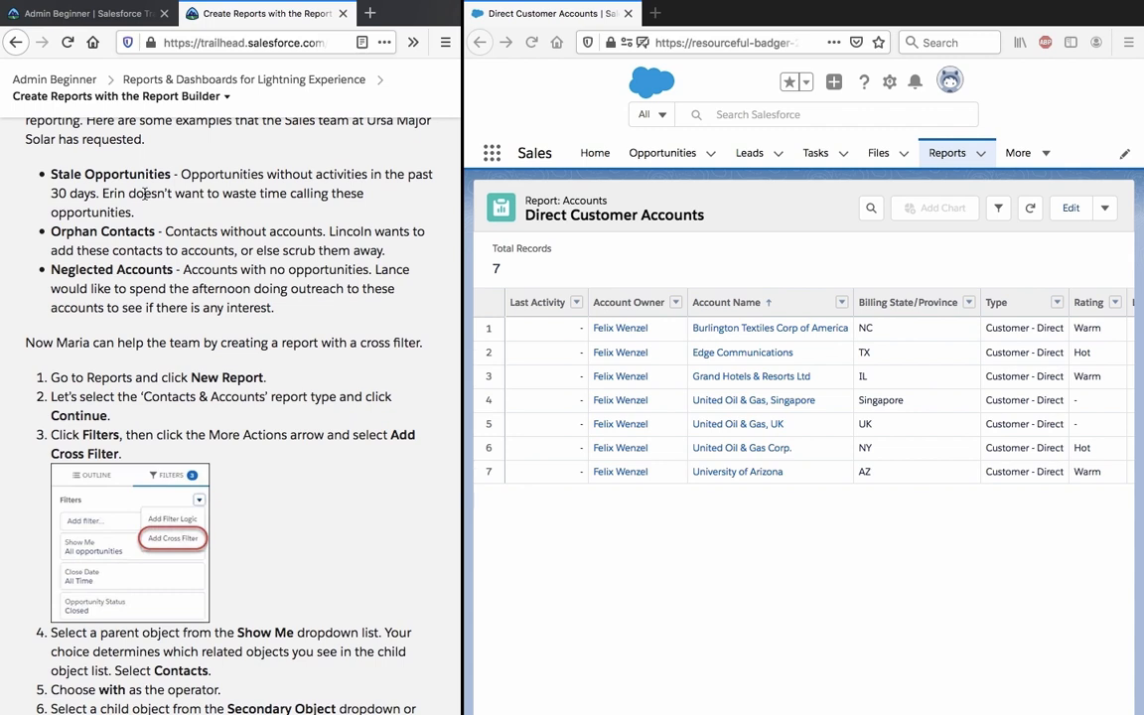
triple_click(145, 193)
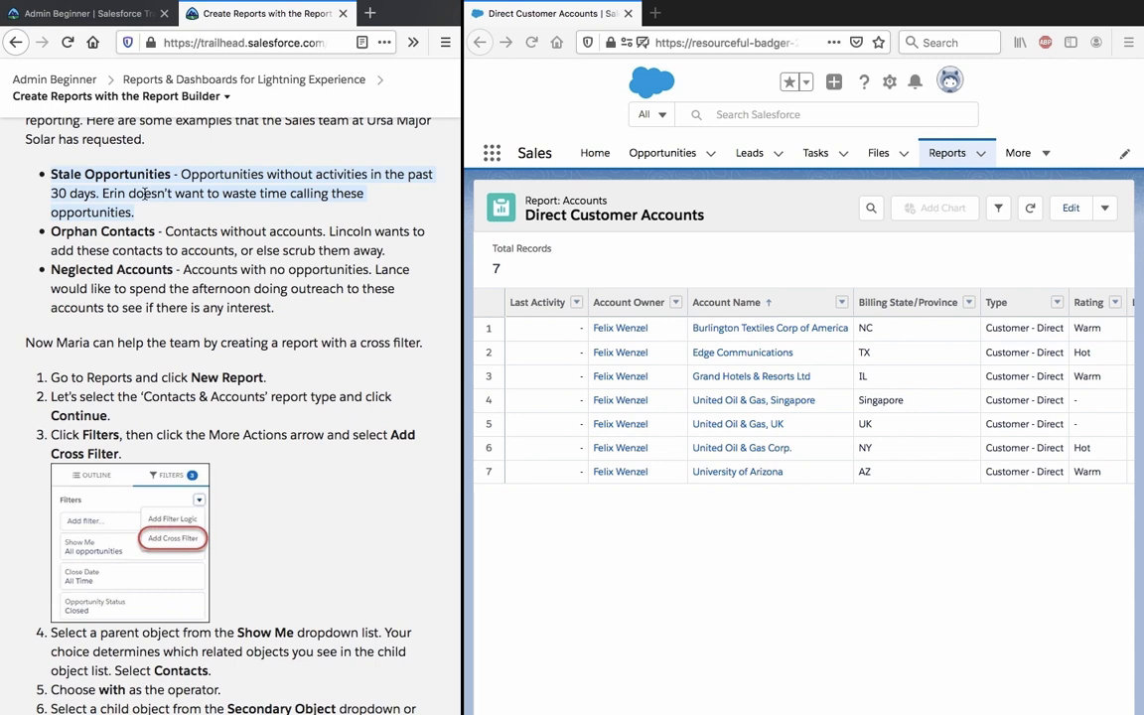
triple_click(145, 243)
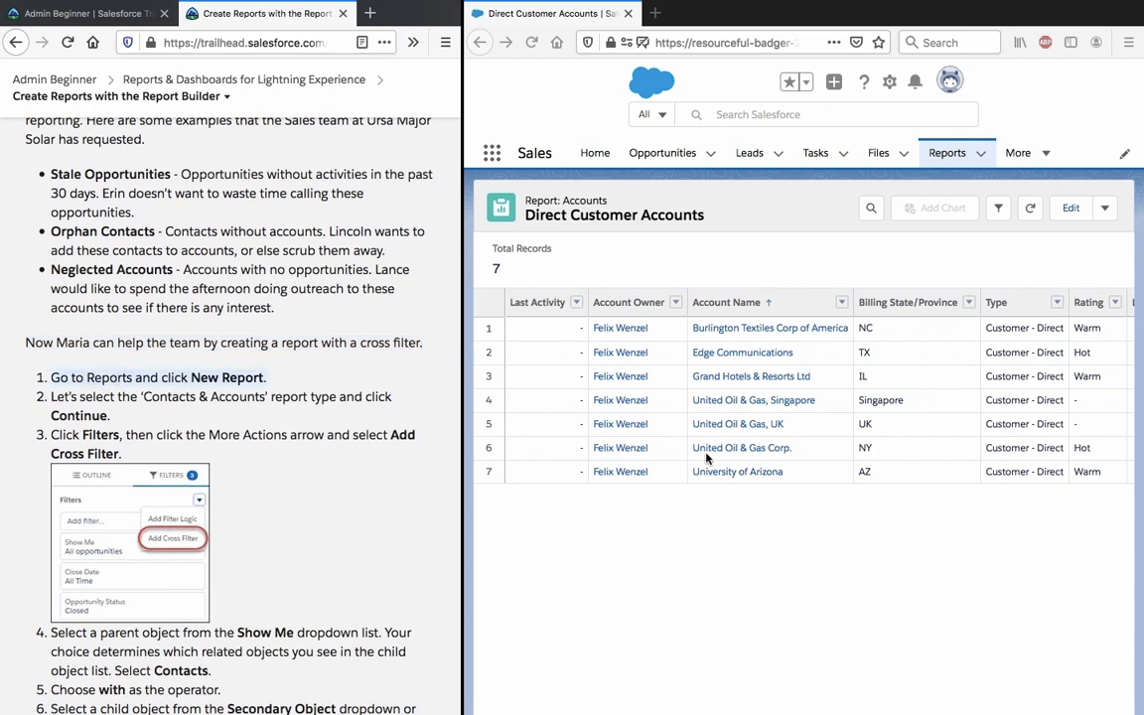
Leave the Direct Customer Accounts report and go to the Reports home page in Salesforce.
click(657, 576)
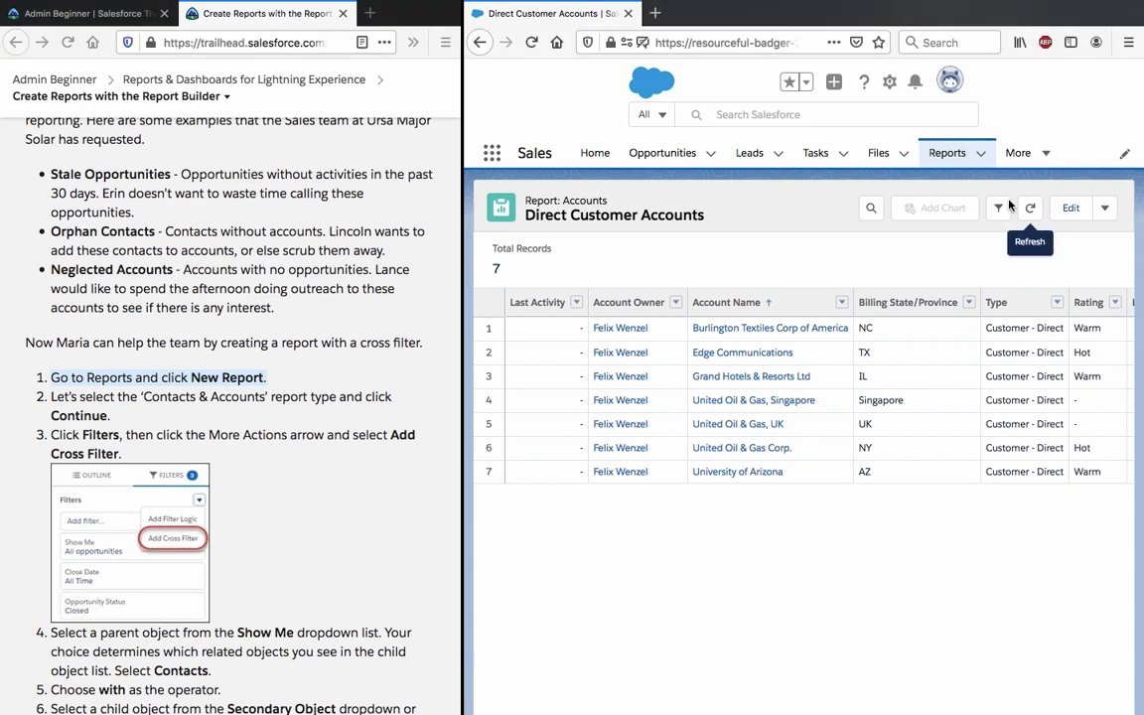
click(980, 154)
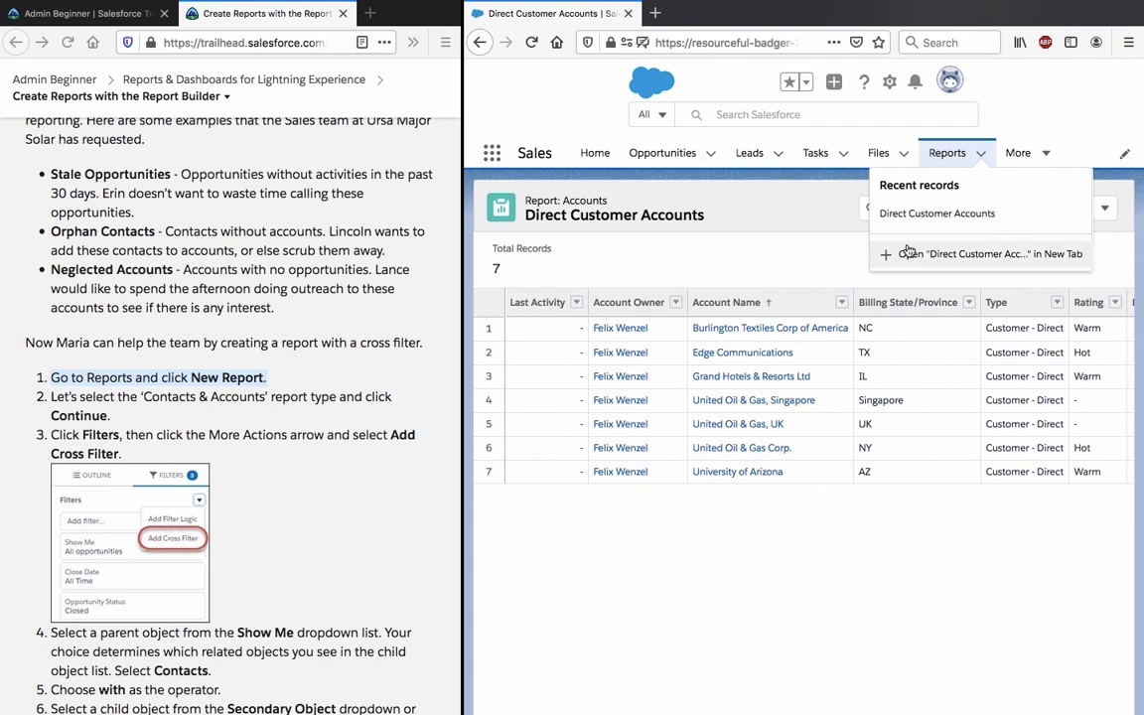
click(963, 284)
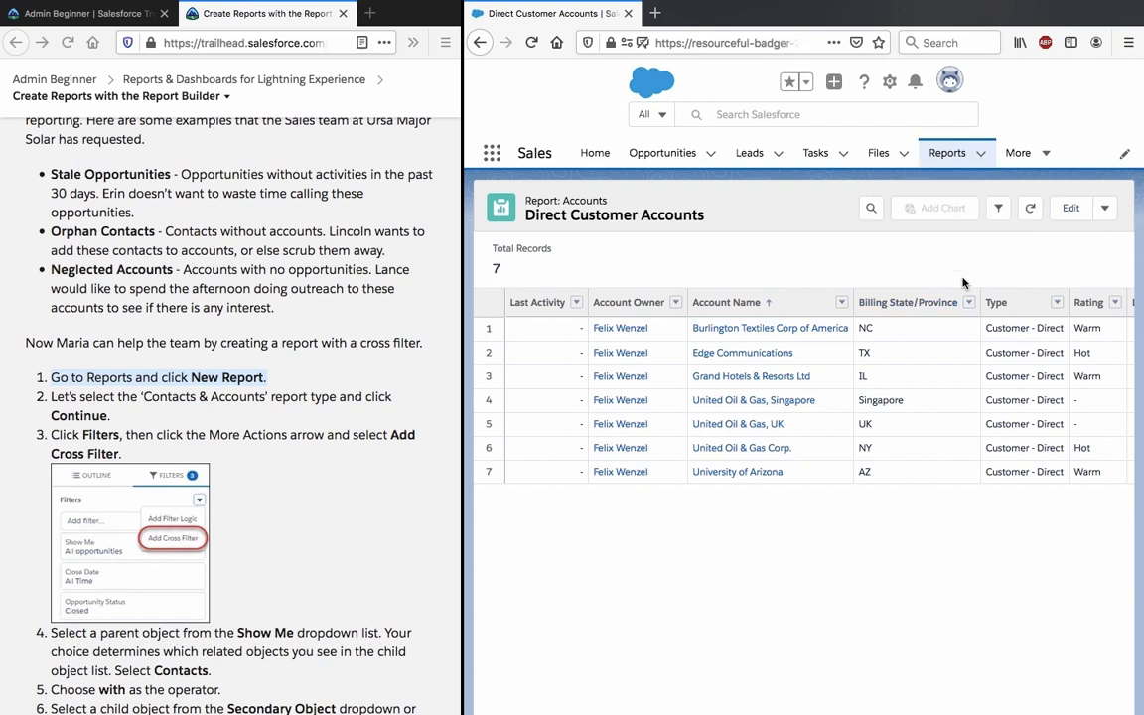
click(949, 152)
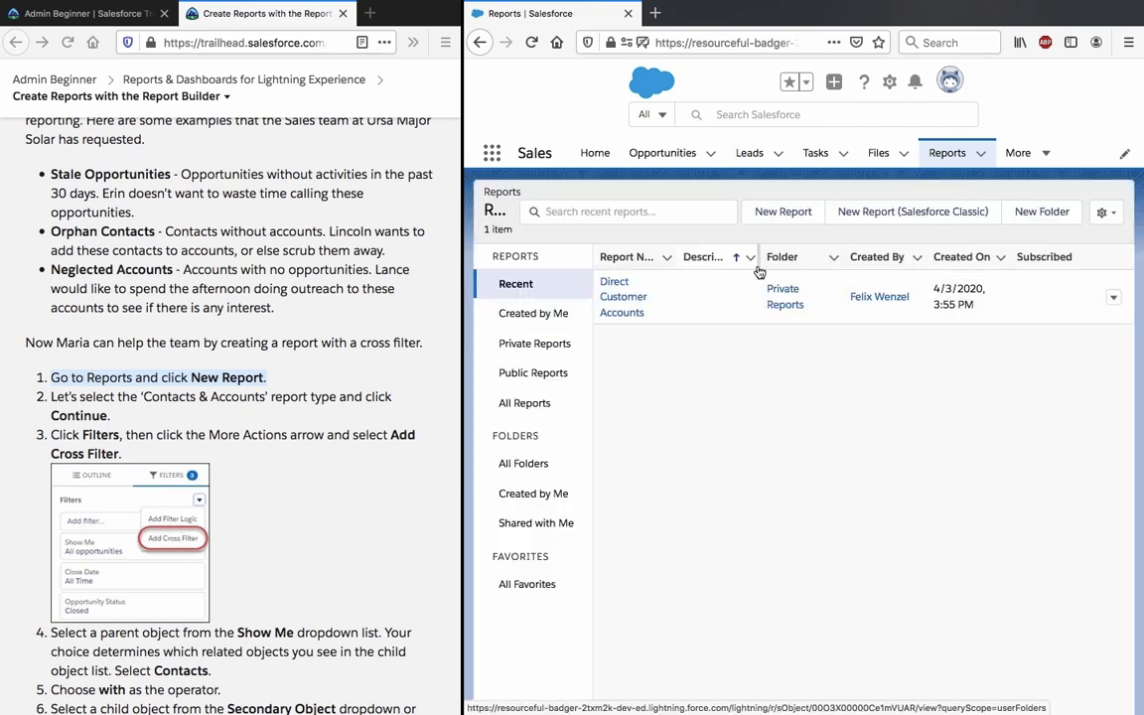
Create a new report with the Contacts & Accounts report type, searching the report types for "cont".
click(782, 213)
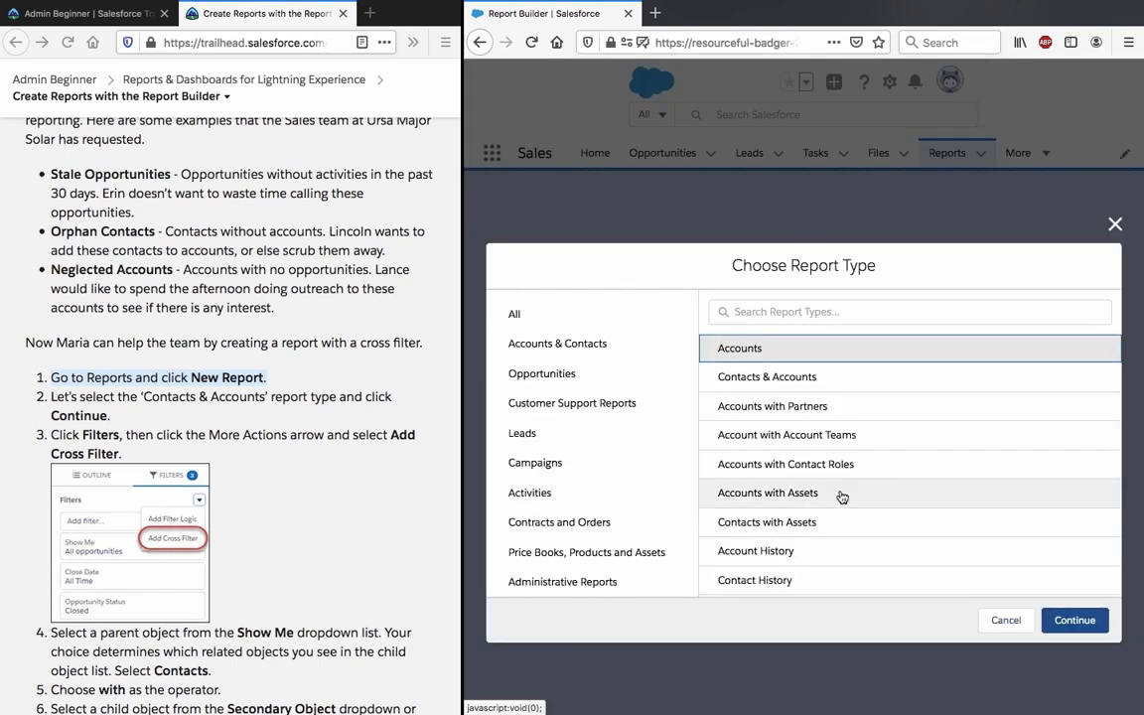
scroll(842, 497, down, 3)
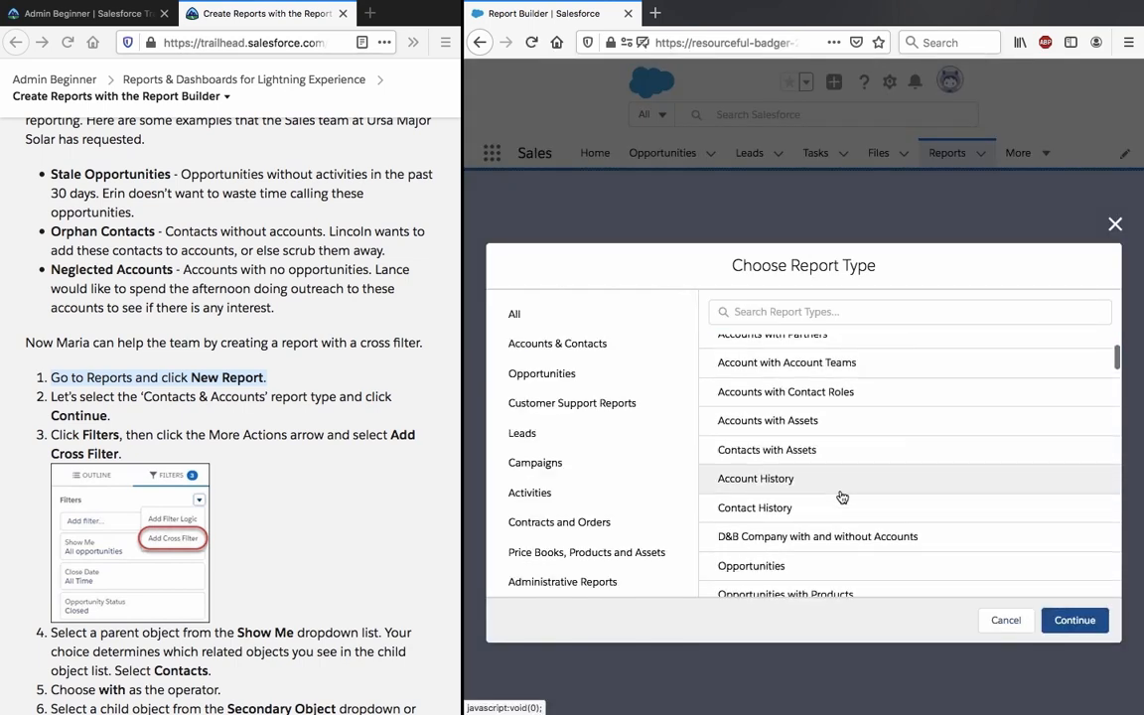
click(838, 305)
text(cont)
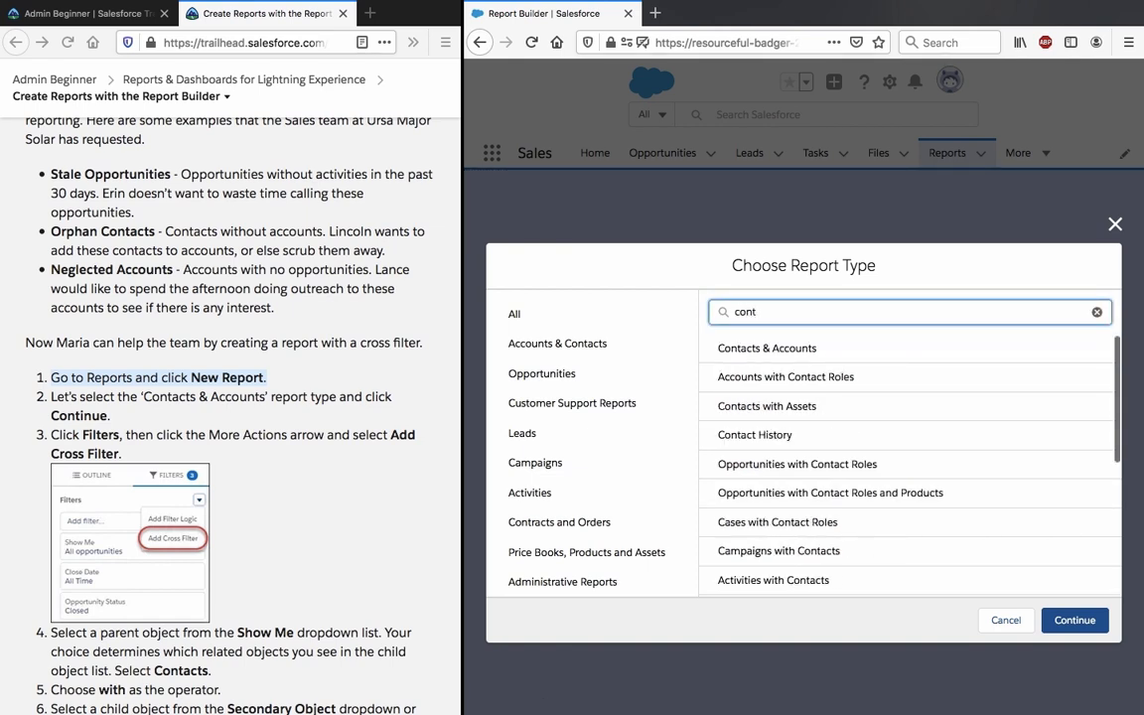
click(797, 350)
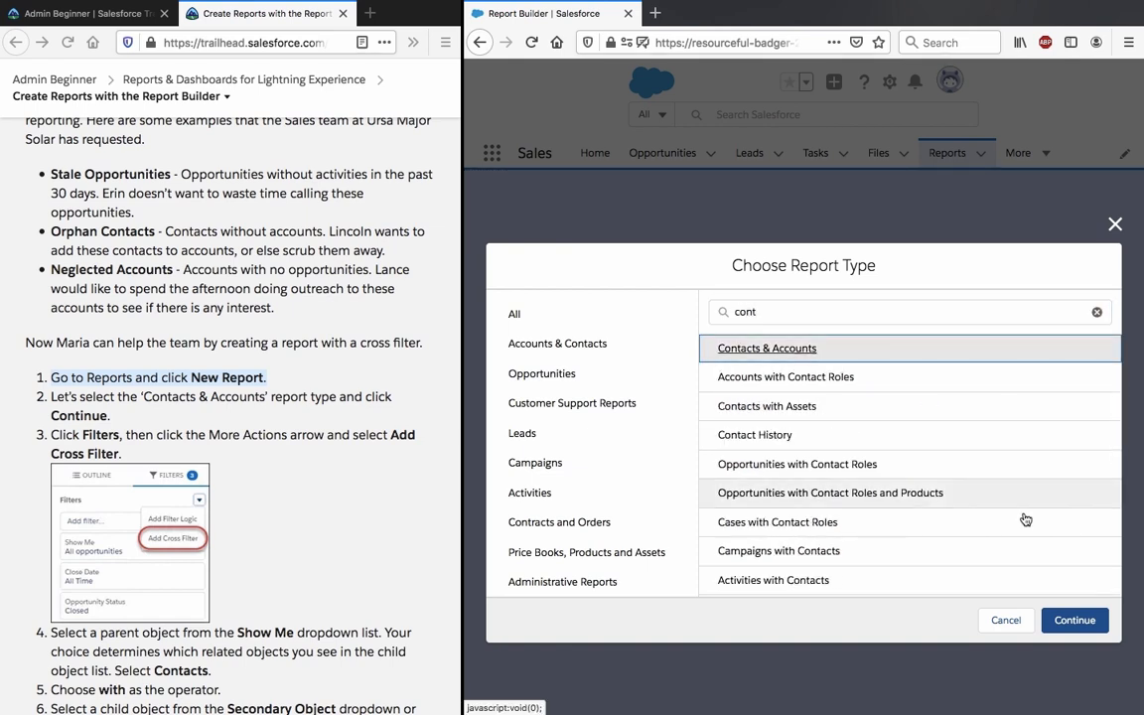
click(1071, 620)
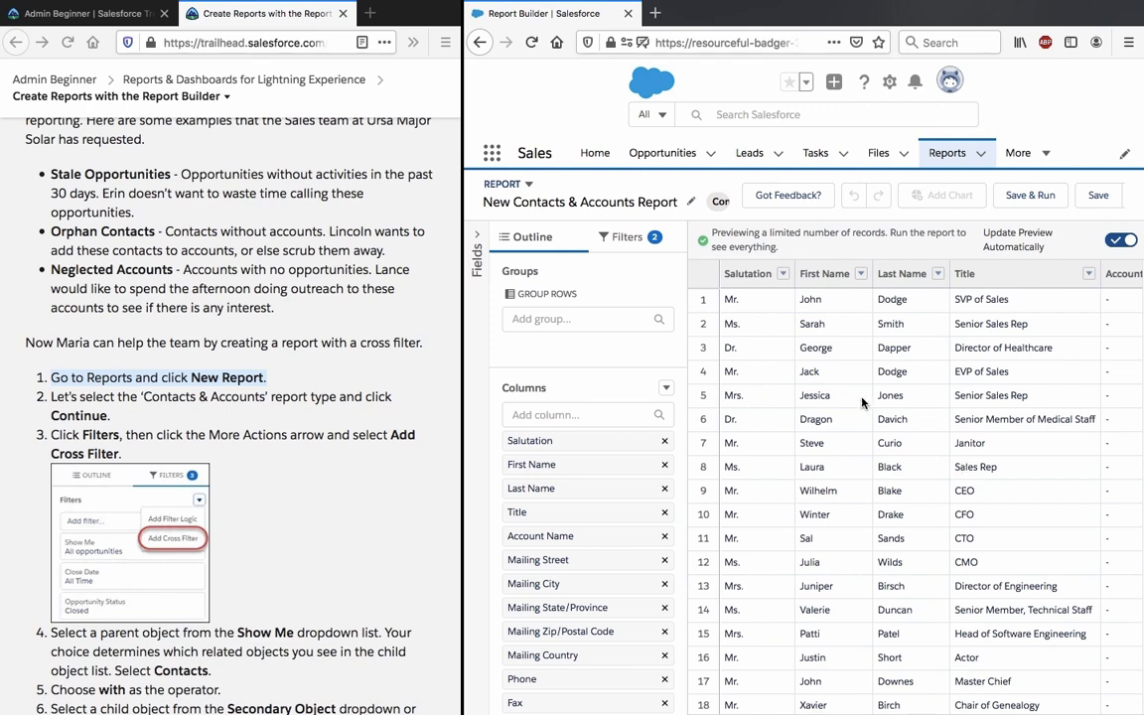
Show the new report's filters and add a cross filter.
click(620, 238)
click(667, 273)
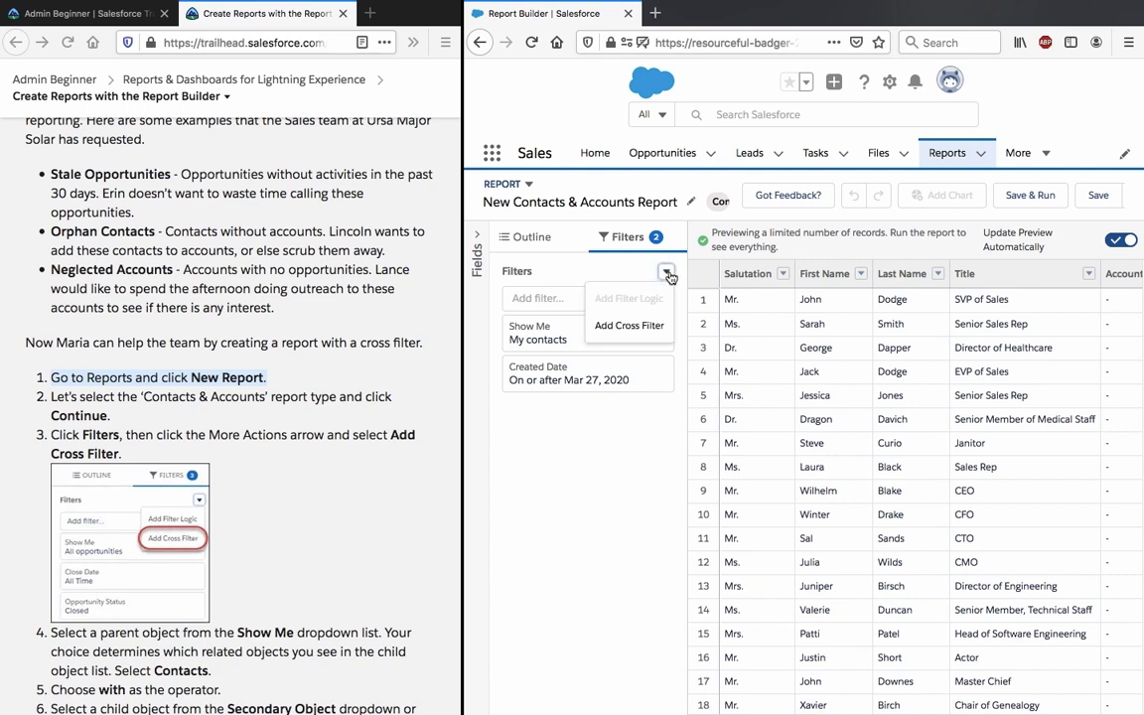
click(667, 273)
click(668, 273)
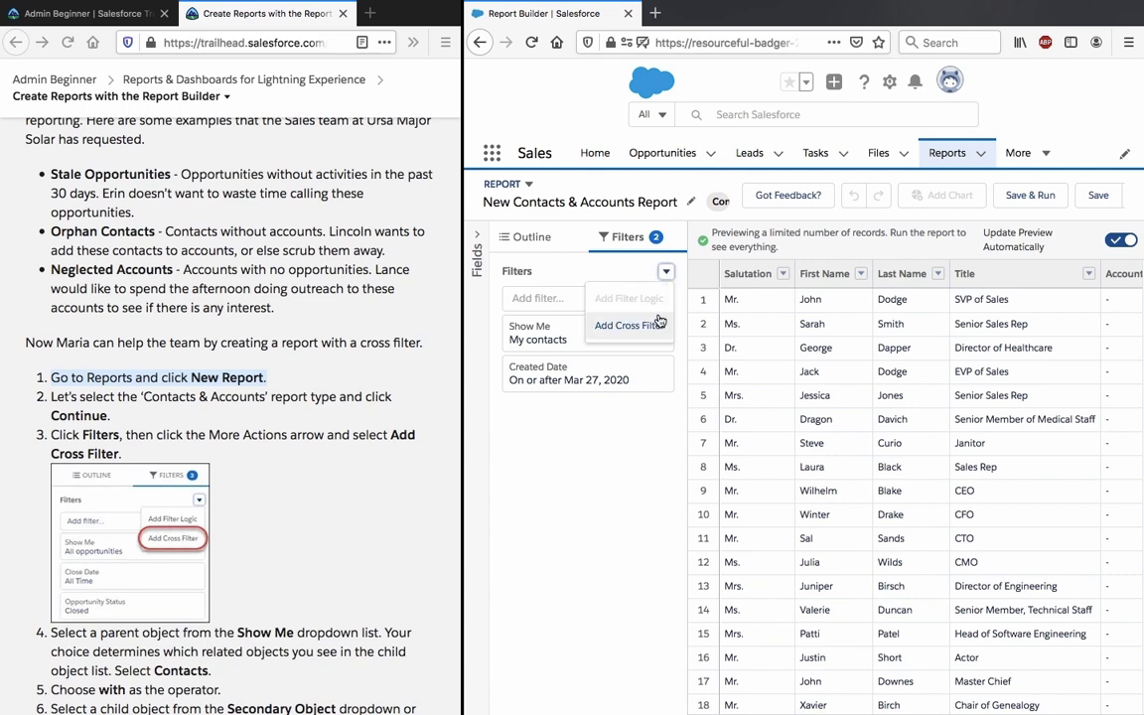
click(629, 325)
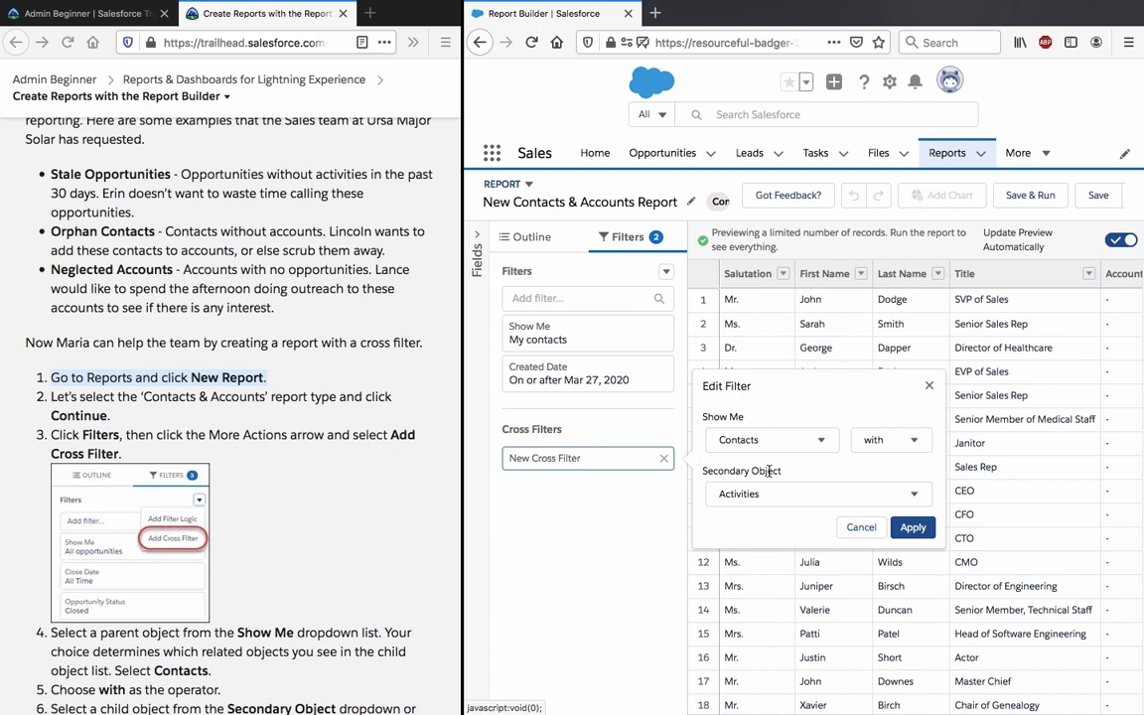
Following Trailhead's instructions, set the cross filter's secondary object to Opportunities and apply it.
scroll(362, 457, down, 4)
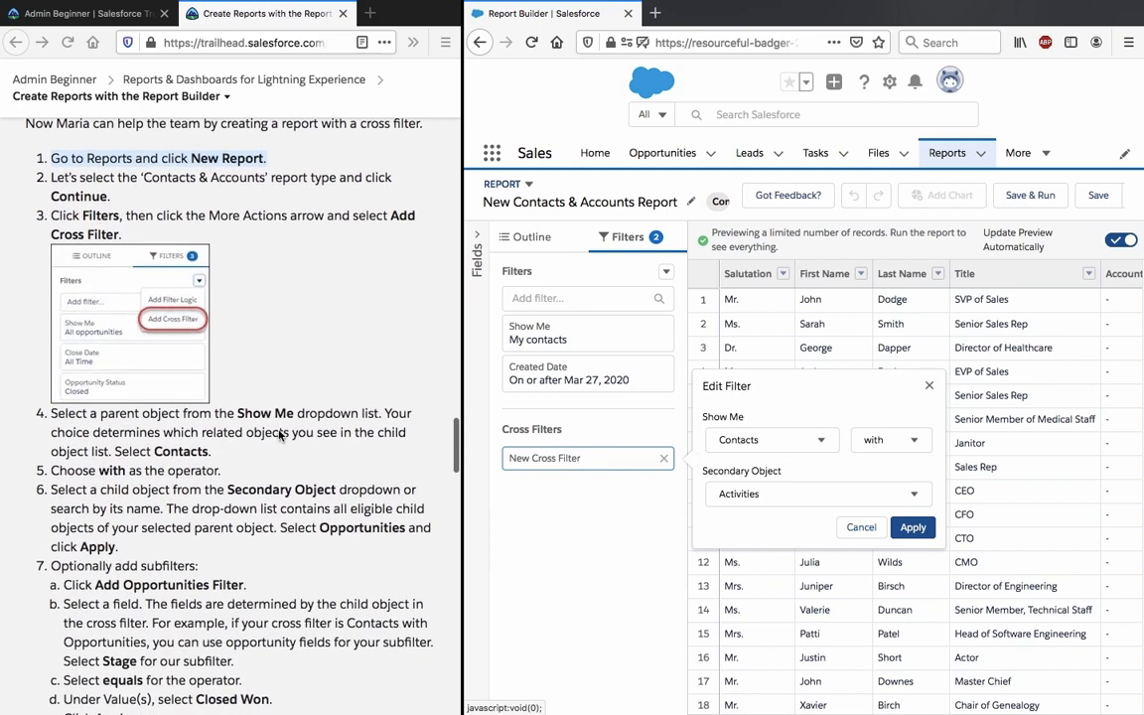
triple_click(281, 434)
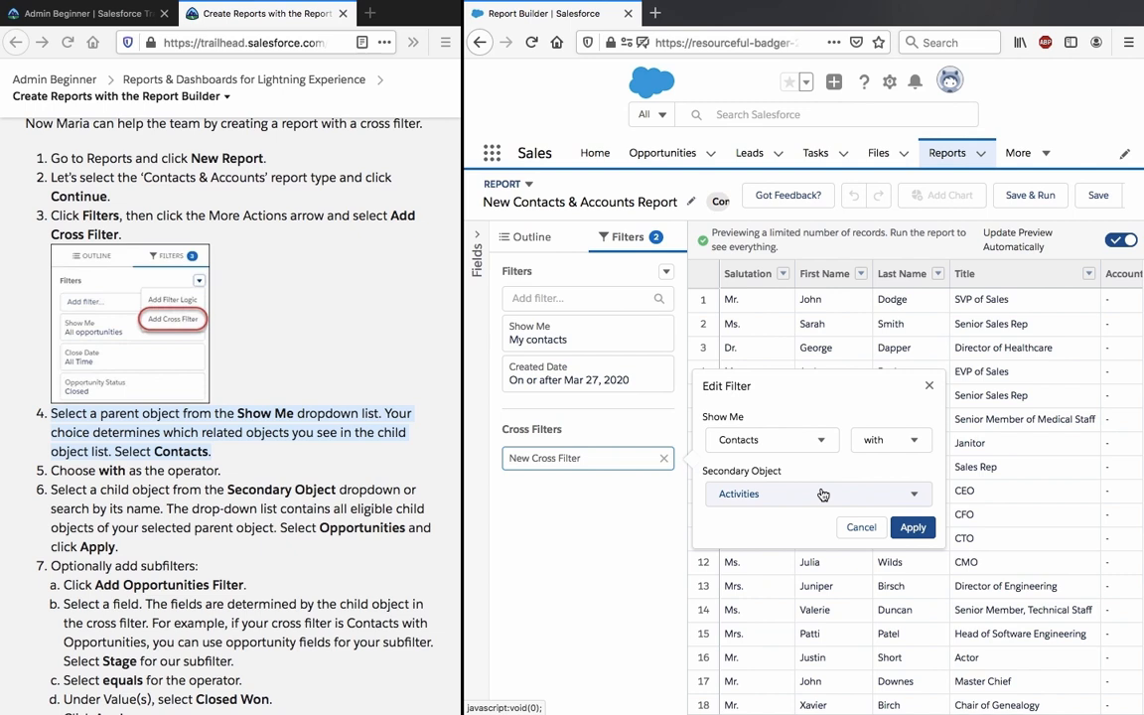
click(822, 494)
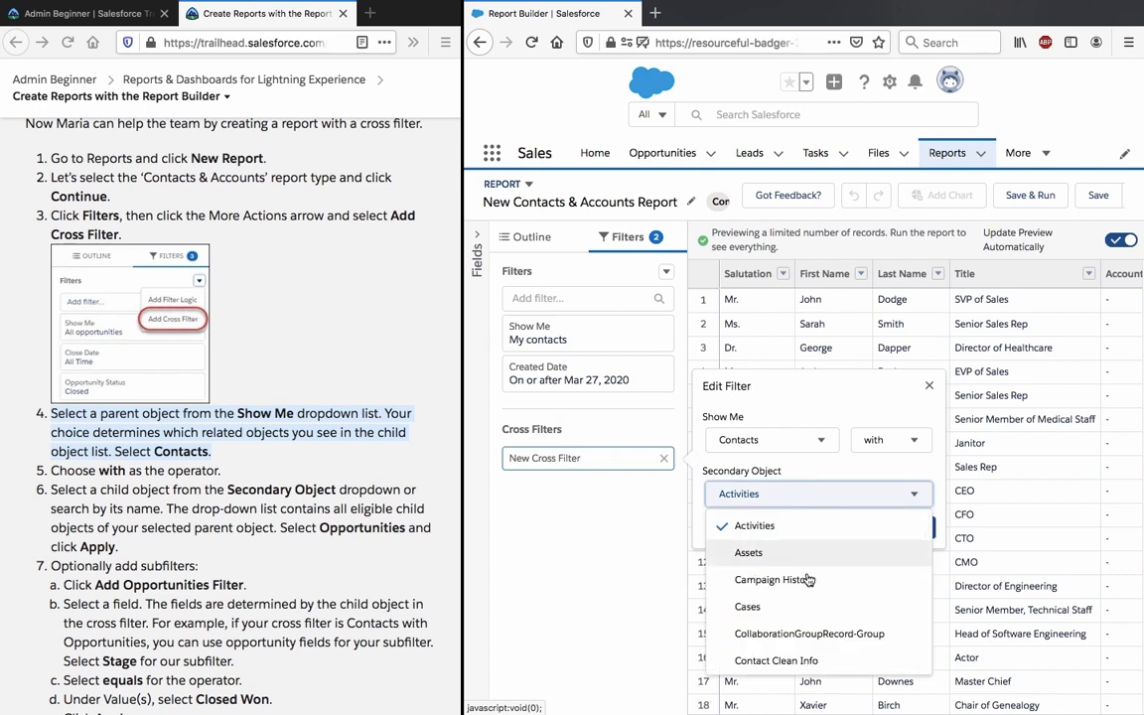
scroll(804, 616, down, 3)
click(797, 656)
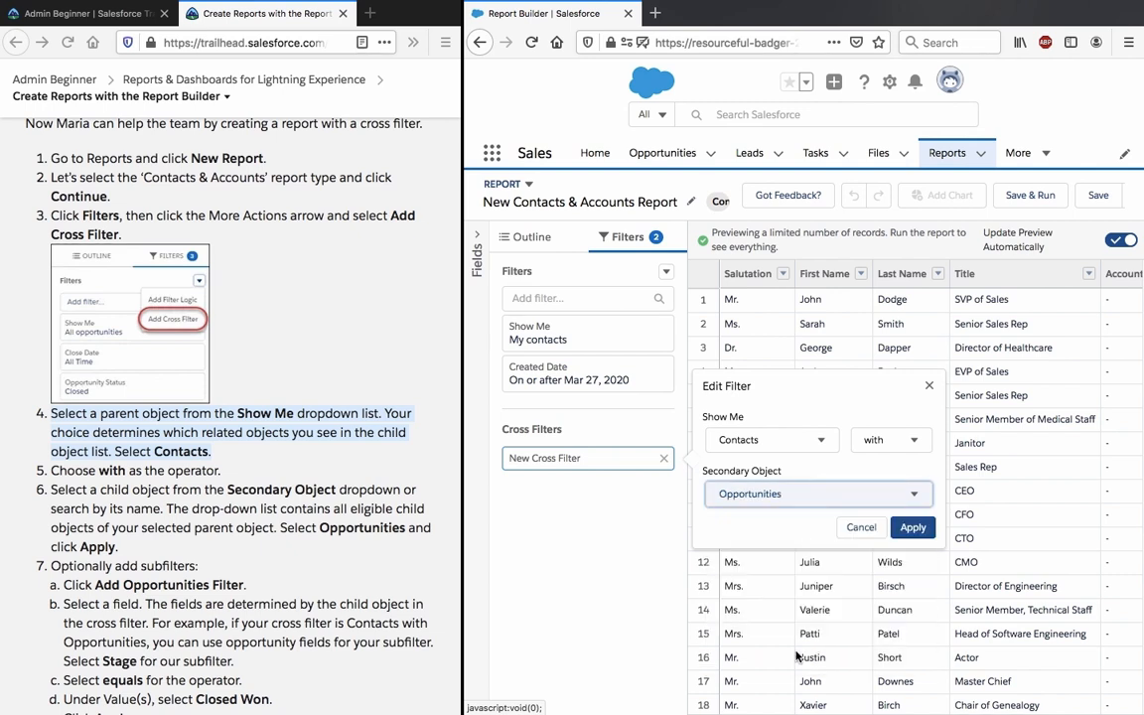
click(913, 527)
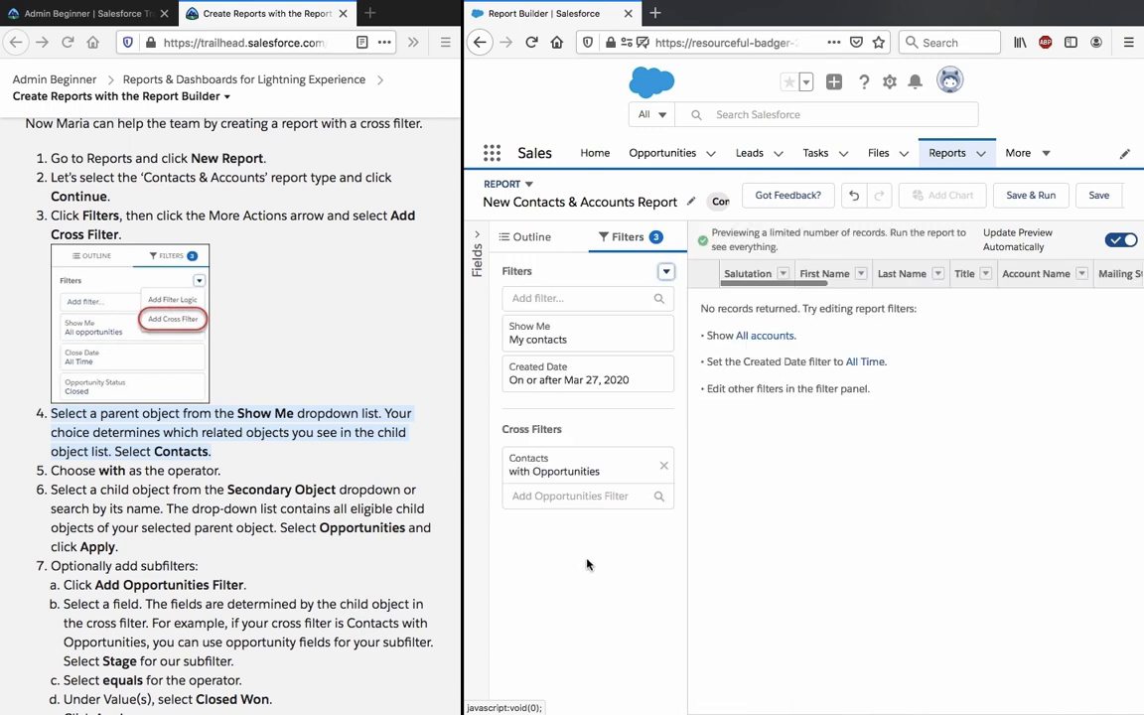
Following Trailhead's instructions, add an Opportunities subfilter to the cross filter where Stage equals Closed Won.
click(271, 460)
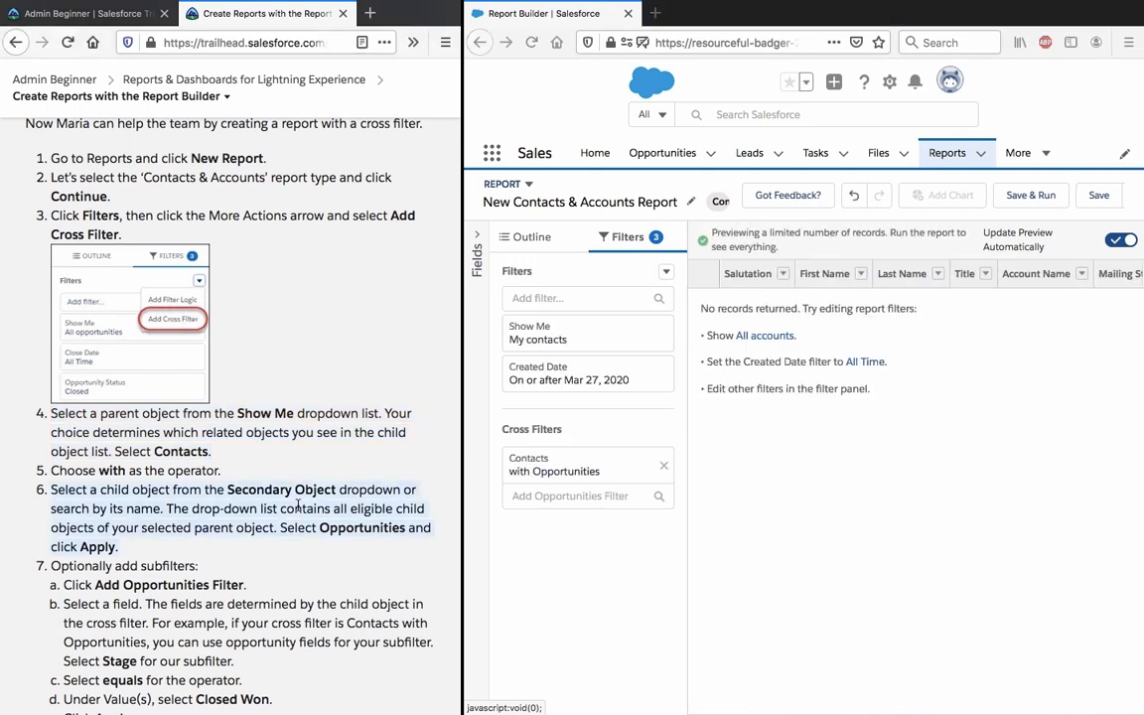
scroll(297, 509, down, 4)
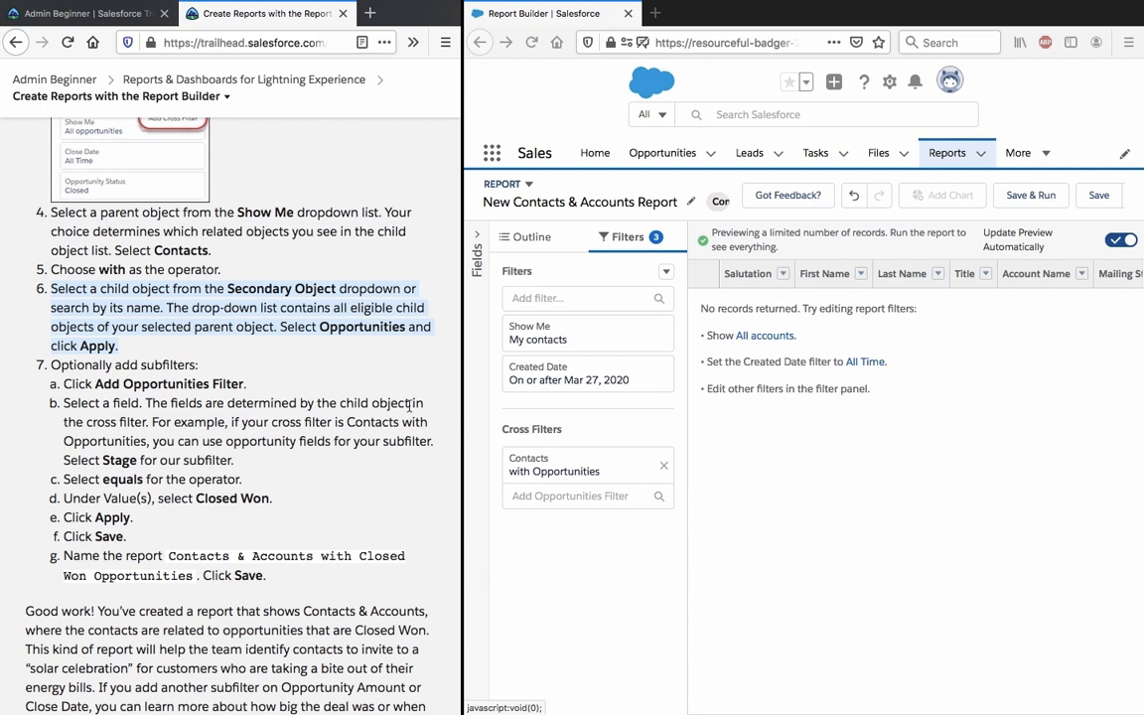
click(666, 275)
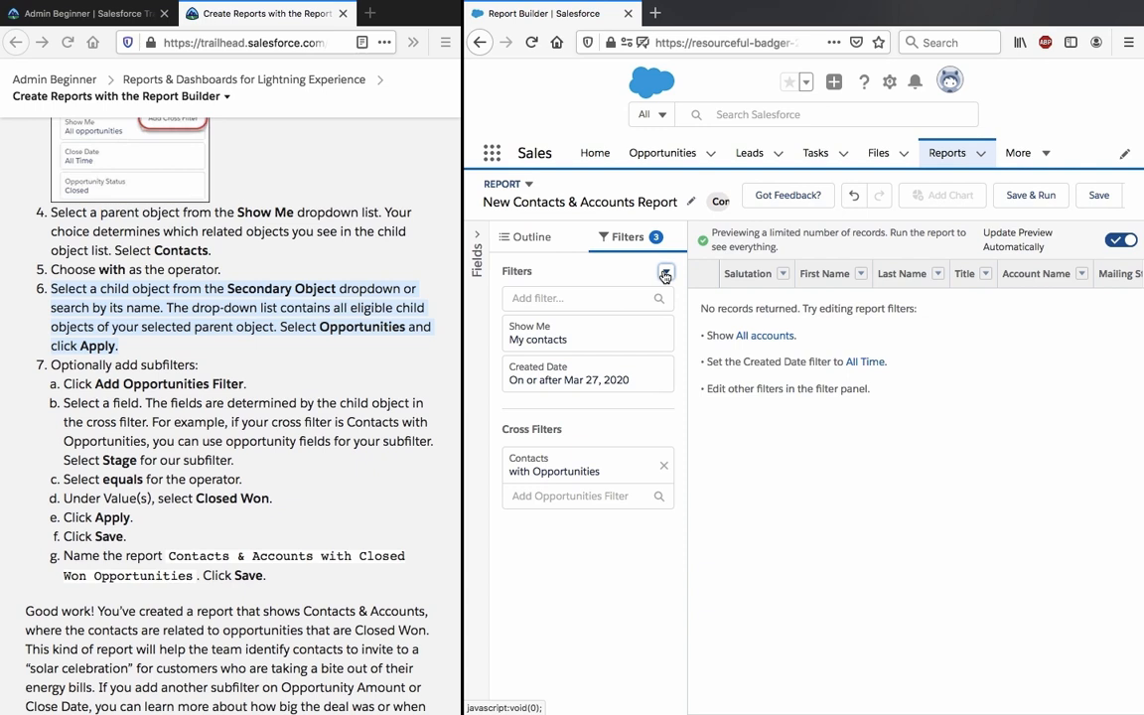
click(584, 494)
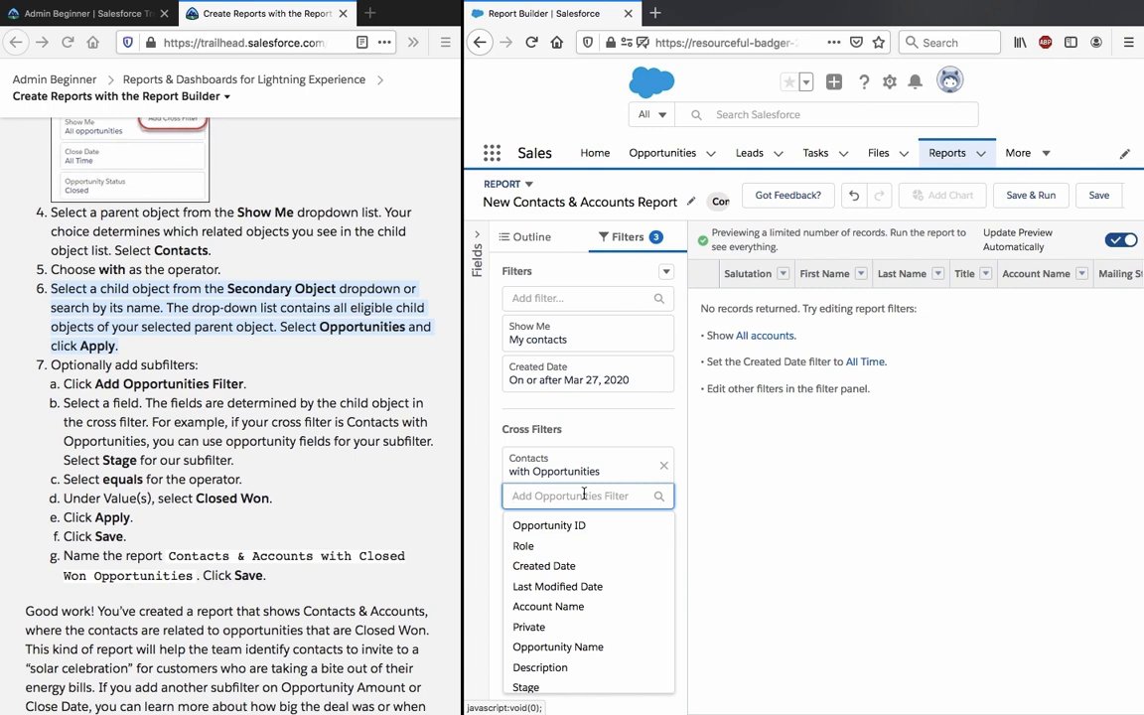
text(stage)
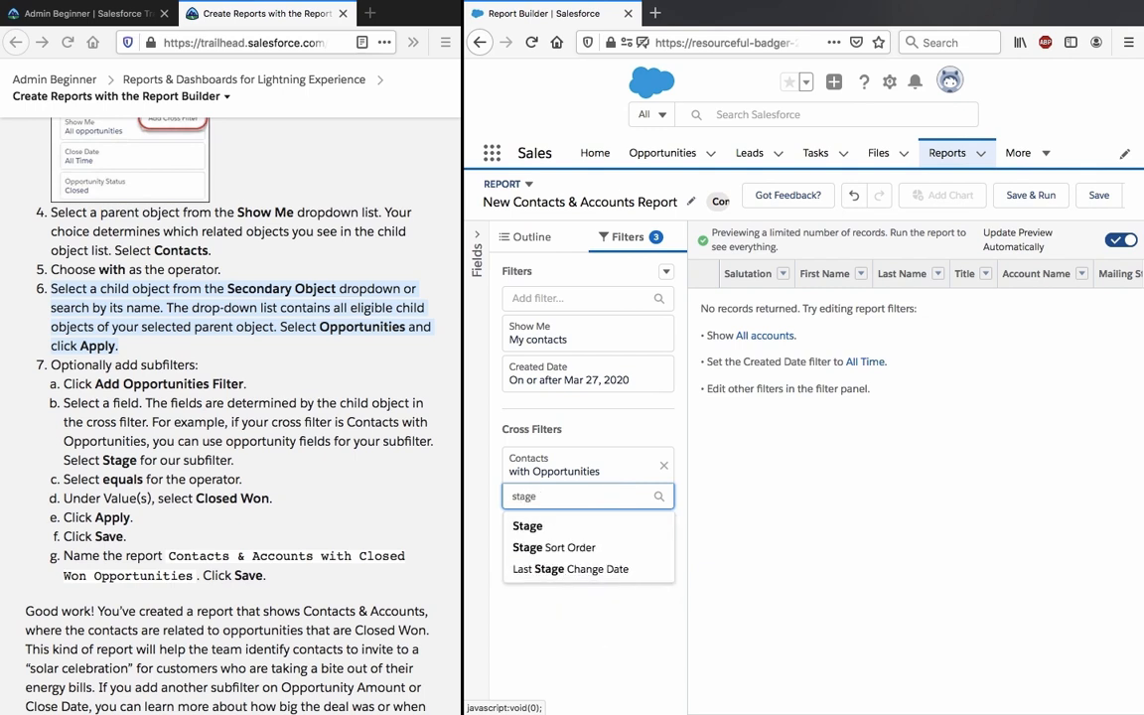
click(549, 527)
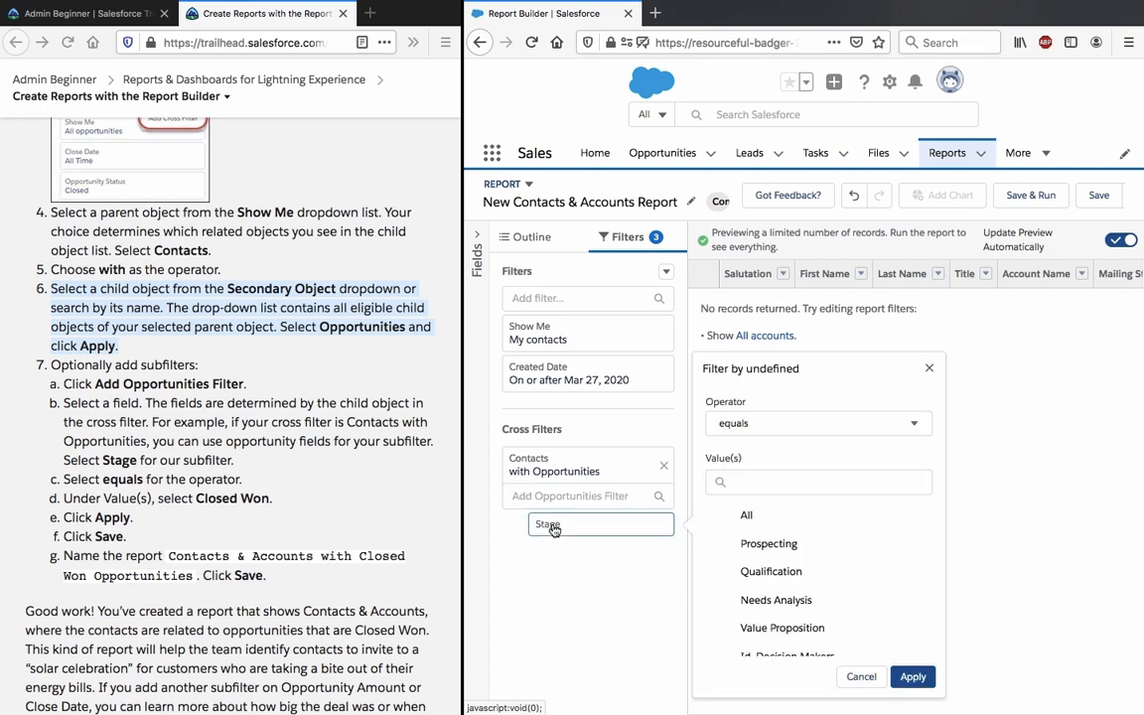
click(810, 479)
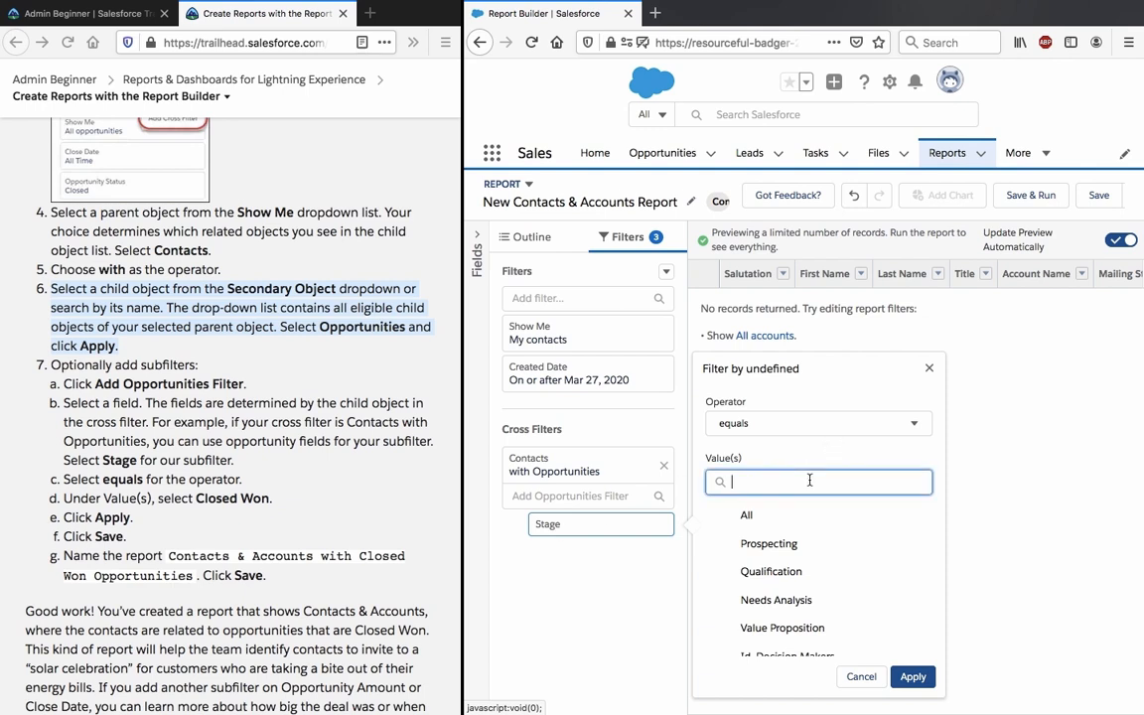
text(clo)
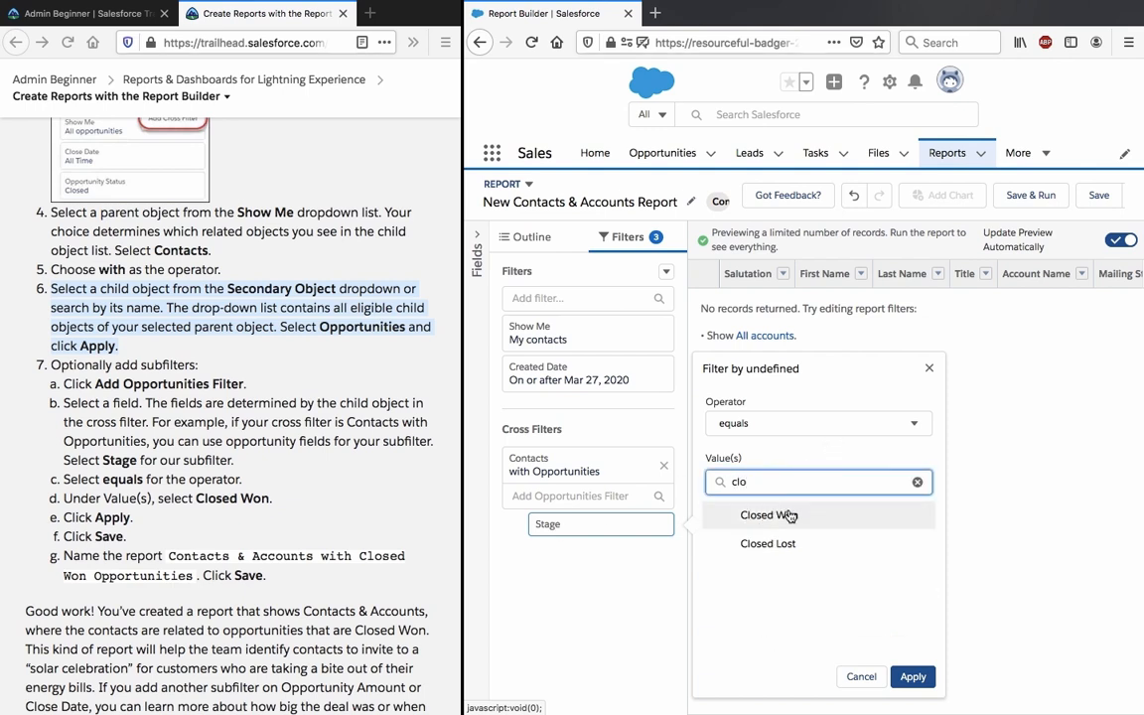
click(788, 516)
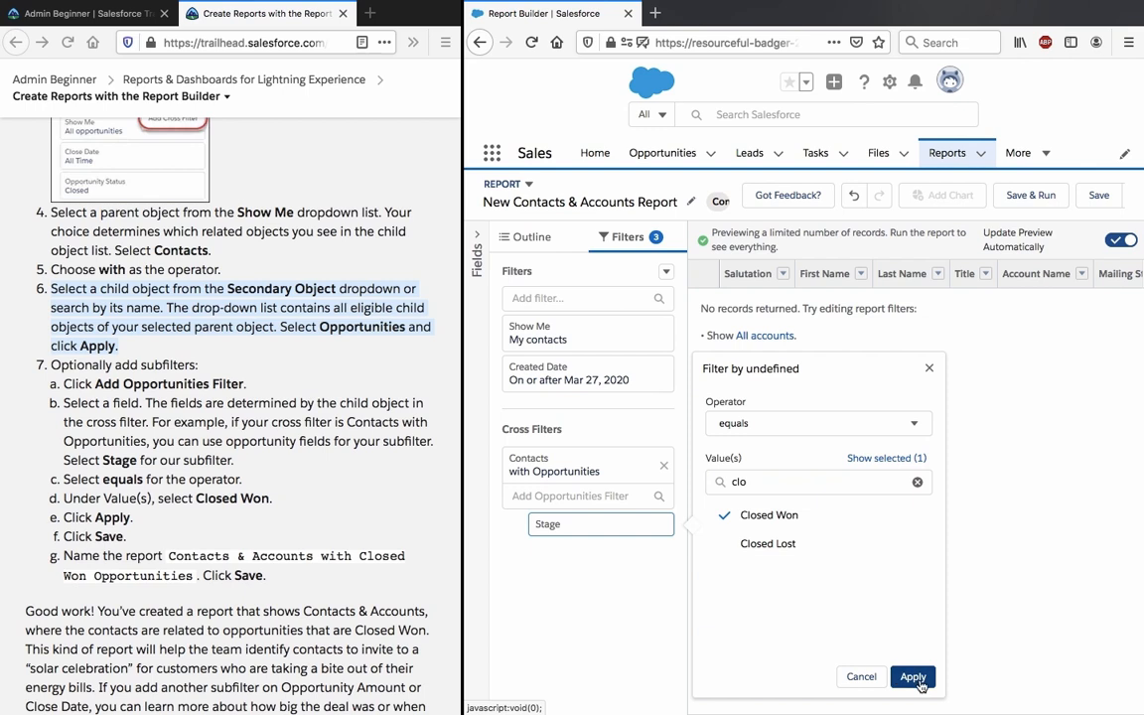
click(913, 679)
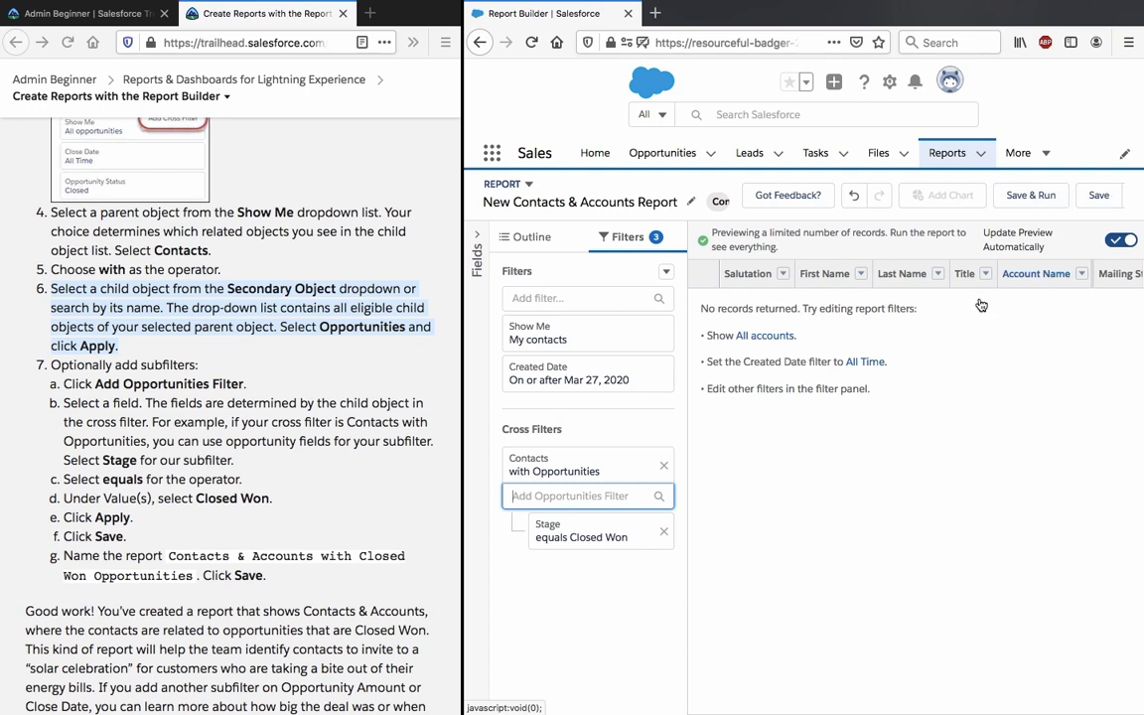
click(855, 461)
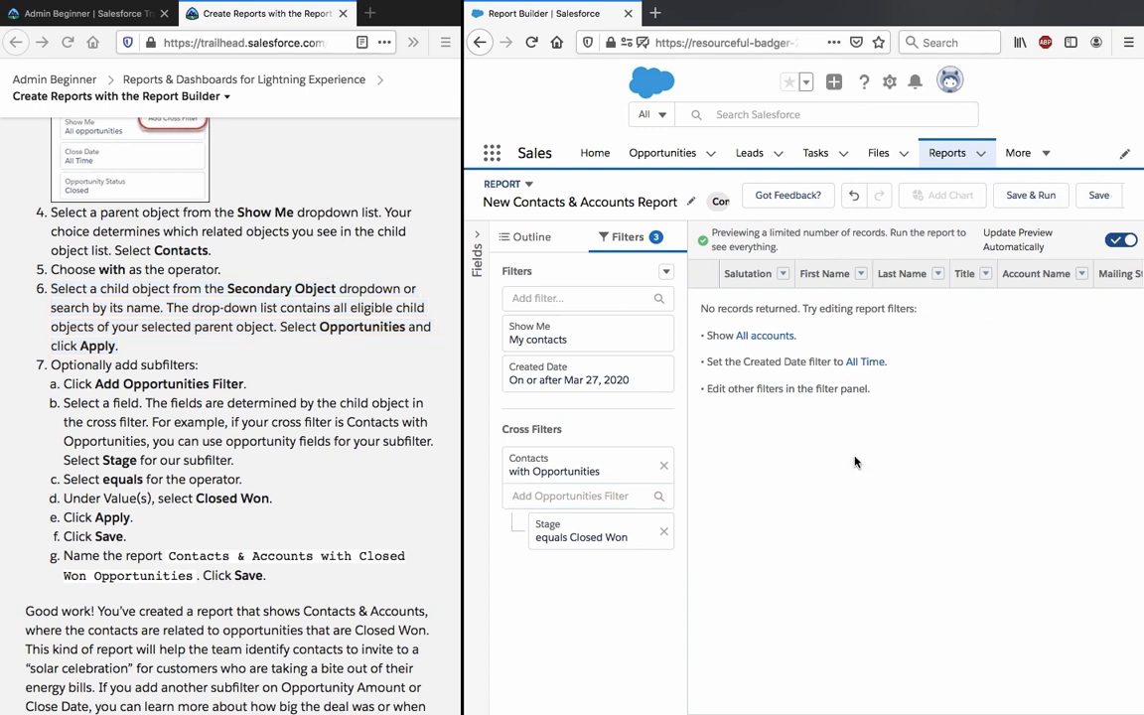
Save the report in Private Reports as "Contacts & Accounts with Closed Won Oppo", copying the name from the Trailhead instructions.
click(1100, 197)
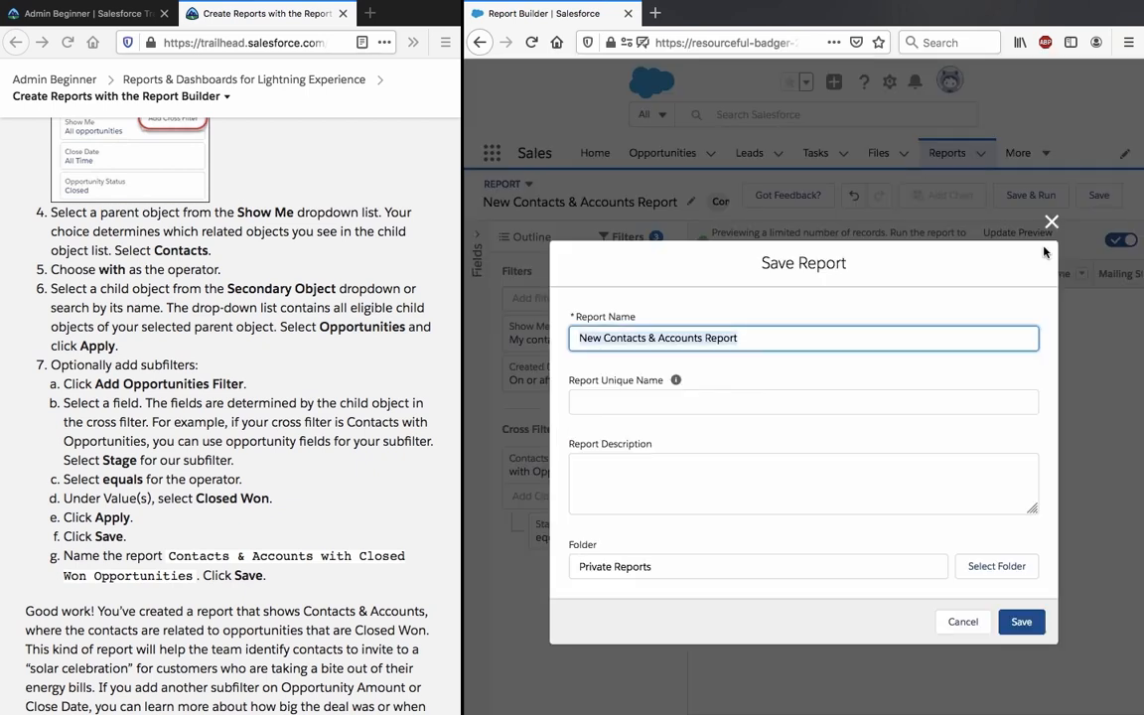
click(317, 559)
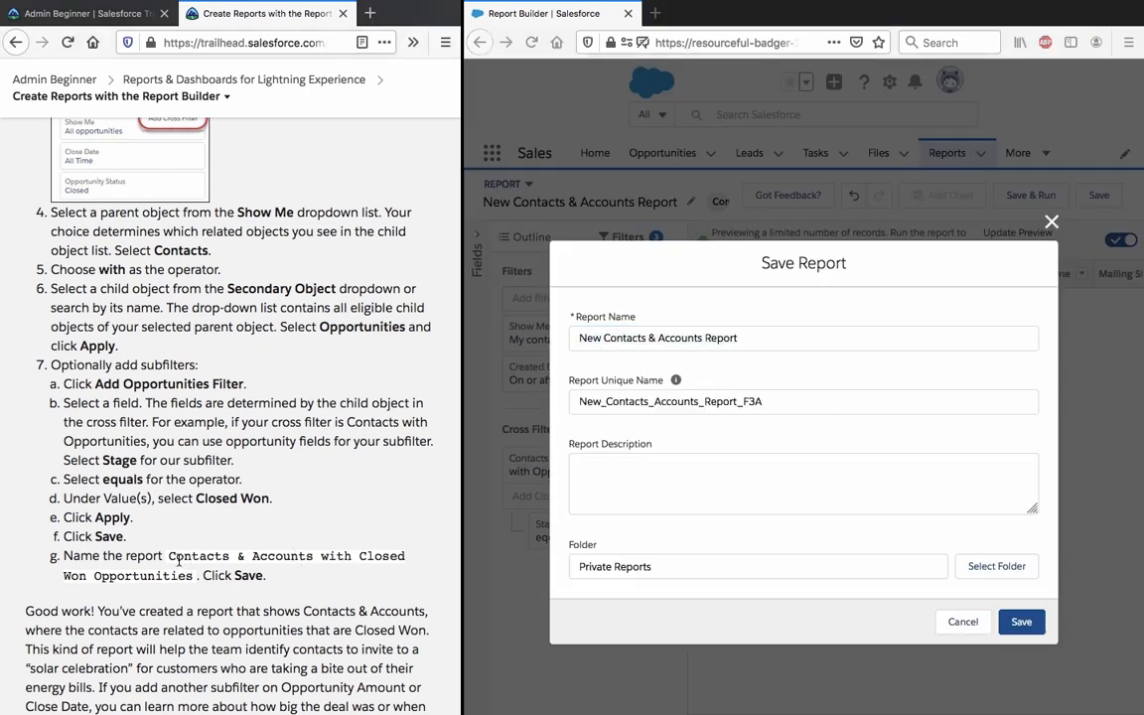
drag(169, 556, 193, 576)
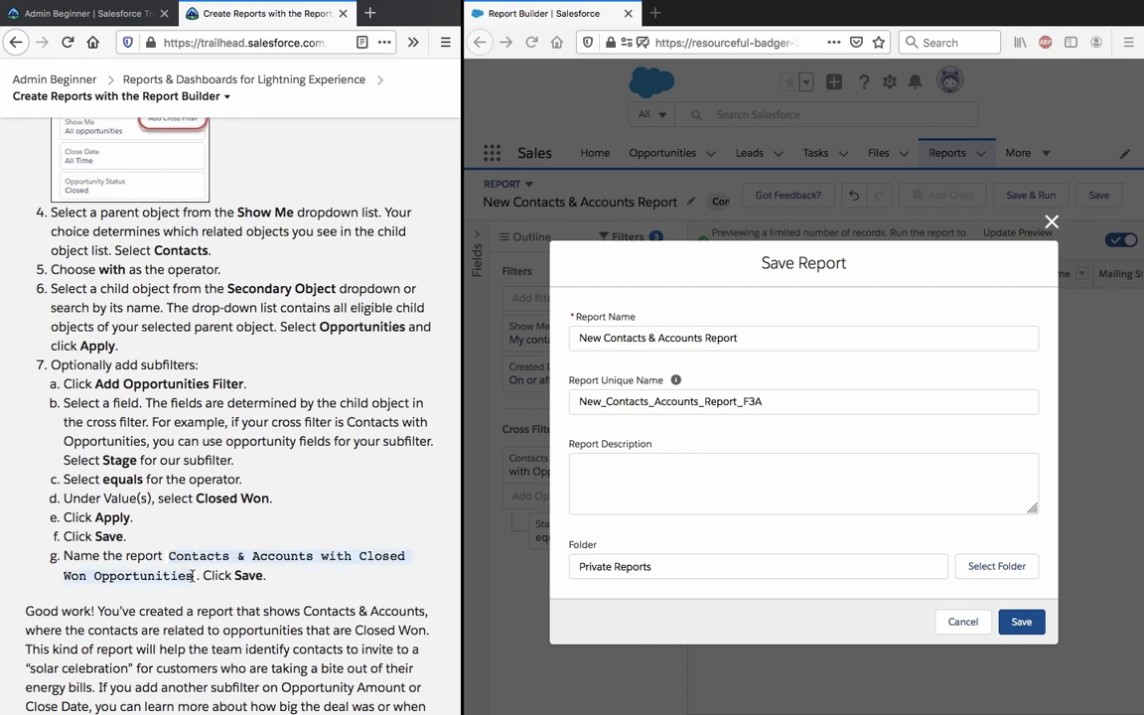
right_click(194, 576)
click(225, 582)
click(679, 339)
key(ctrl+v)
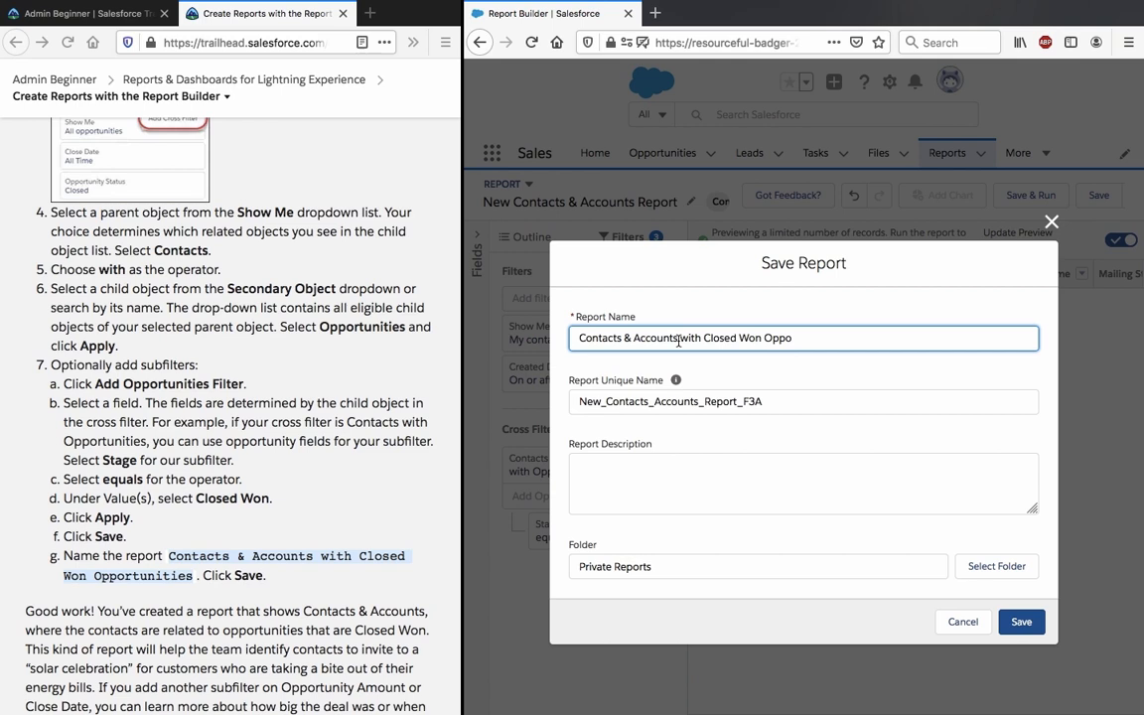
click(900, 515)
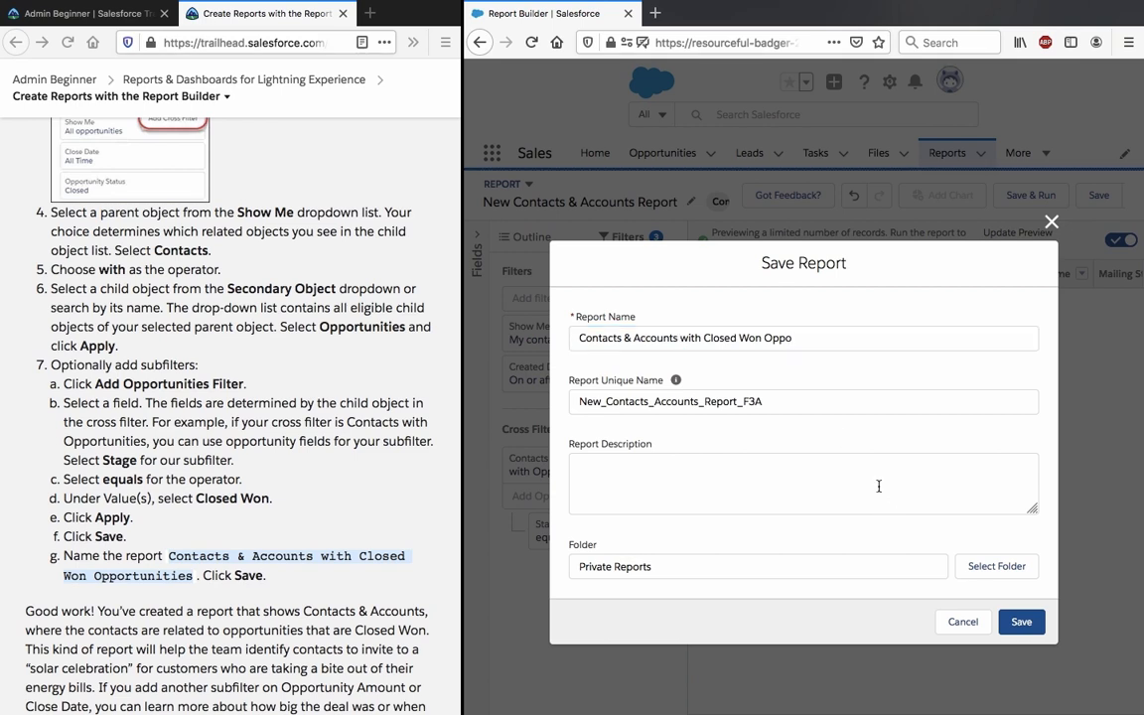
click(1029, 620)
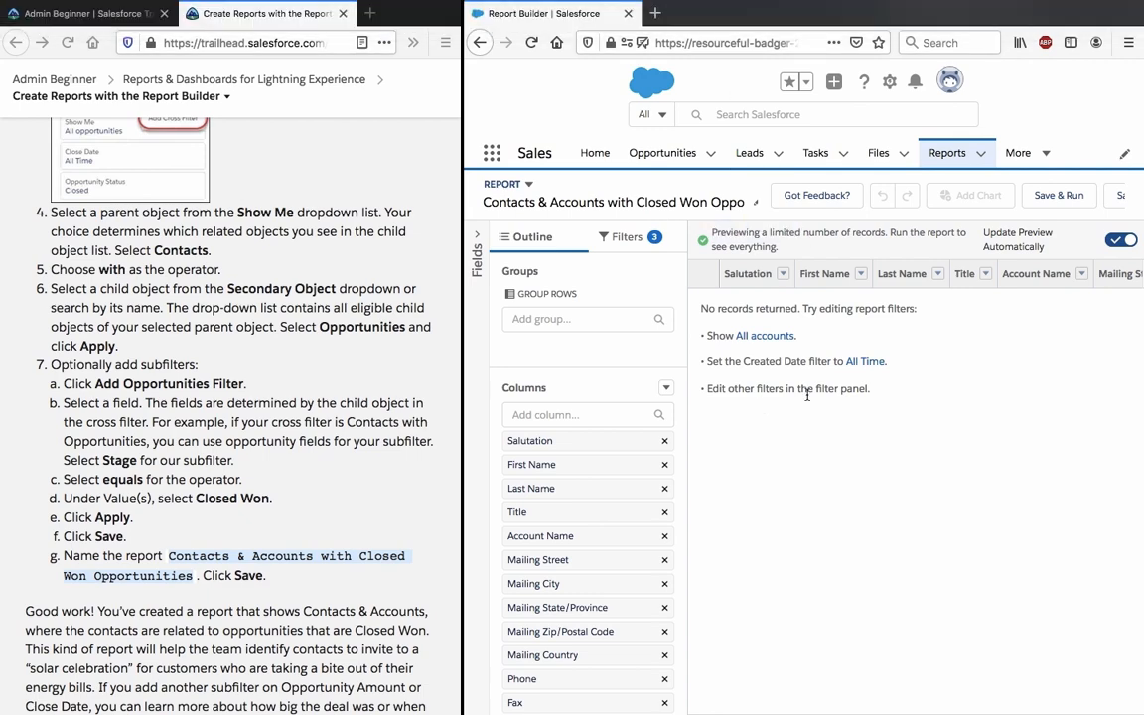
Read Trailhead's summary of the cross-filtered report and the example filters that introduce the Use Filter Logic section.
click(203, 468)
scroll(221, 517, down, 1)
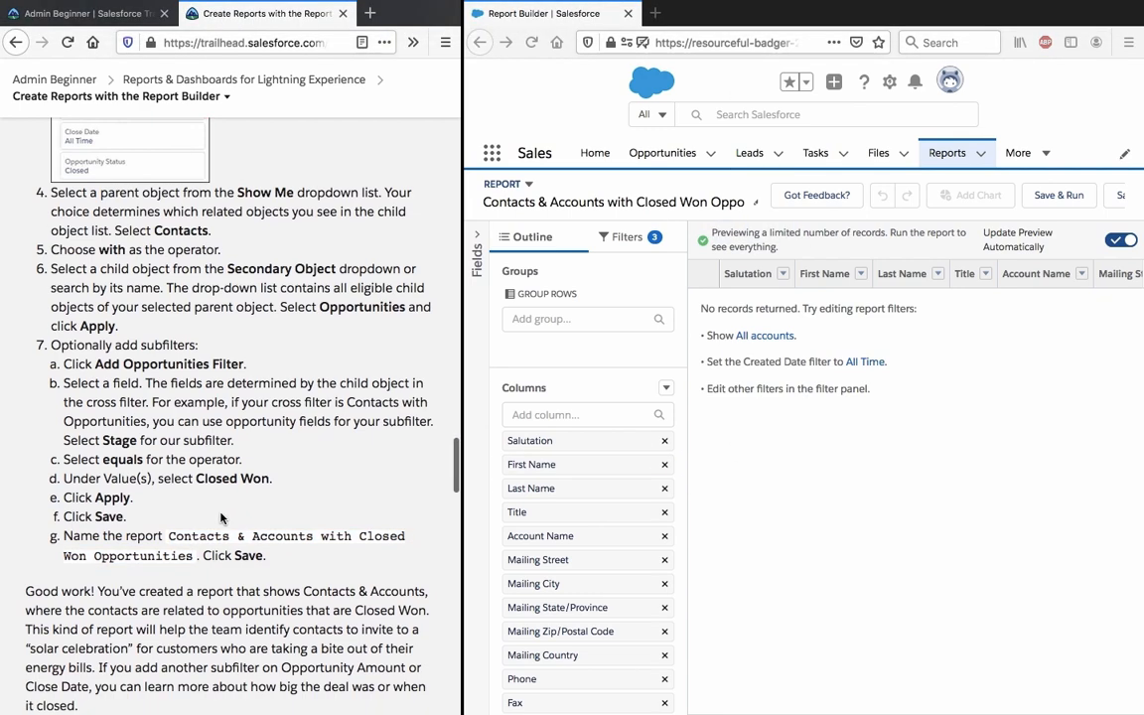
scroll(220, 517, down, 2)
triple_click(162, 568)
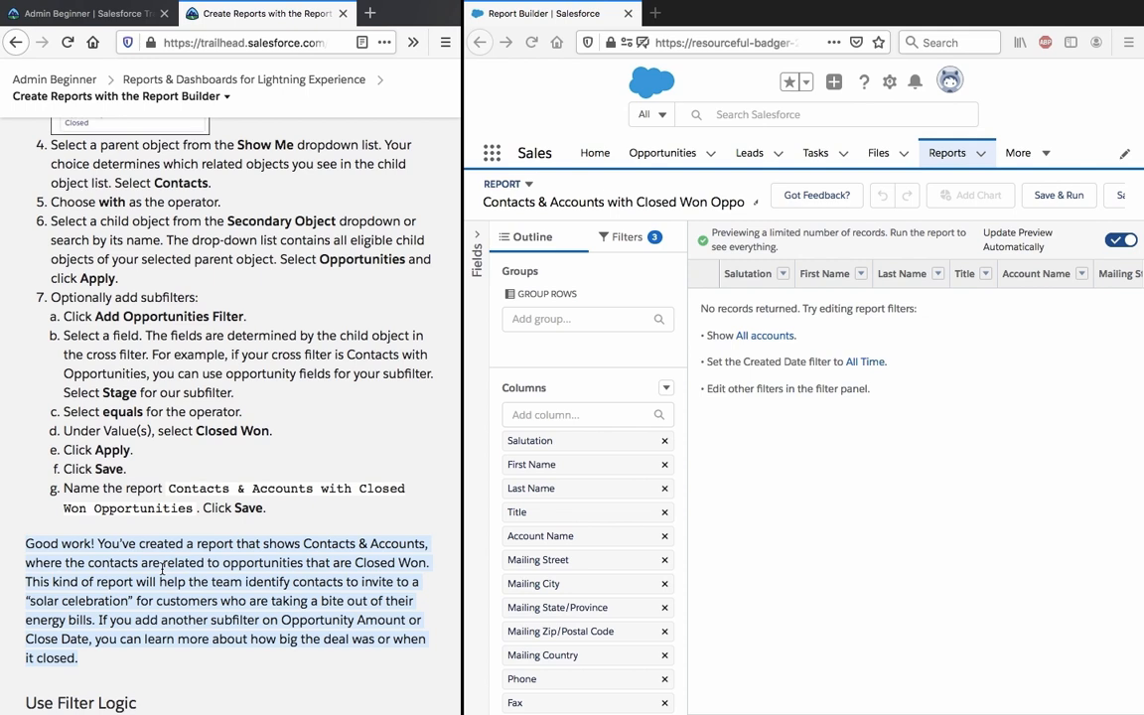
click(162, 569)
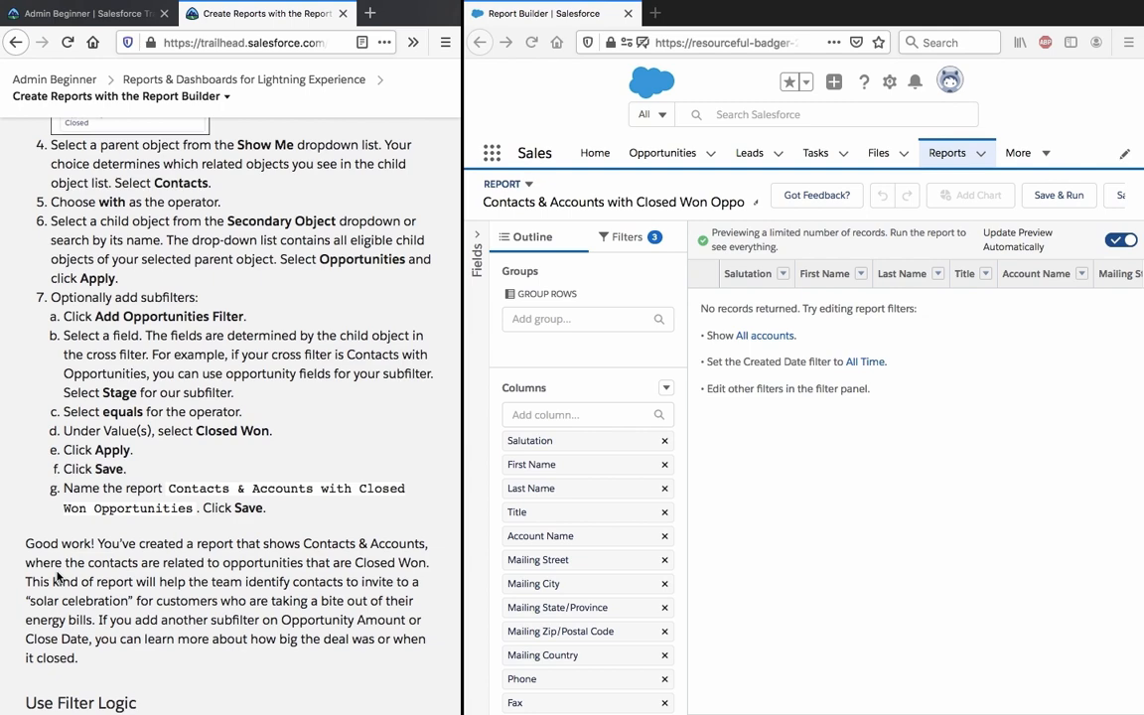
scroll(57, 576, down, 3)
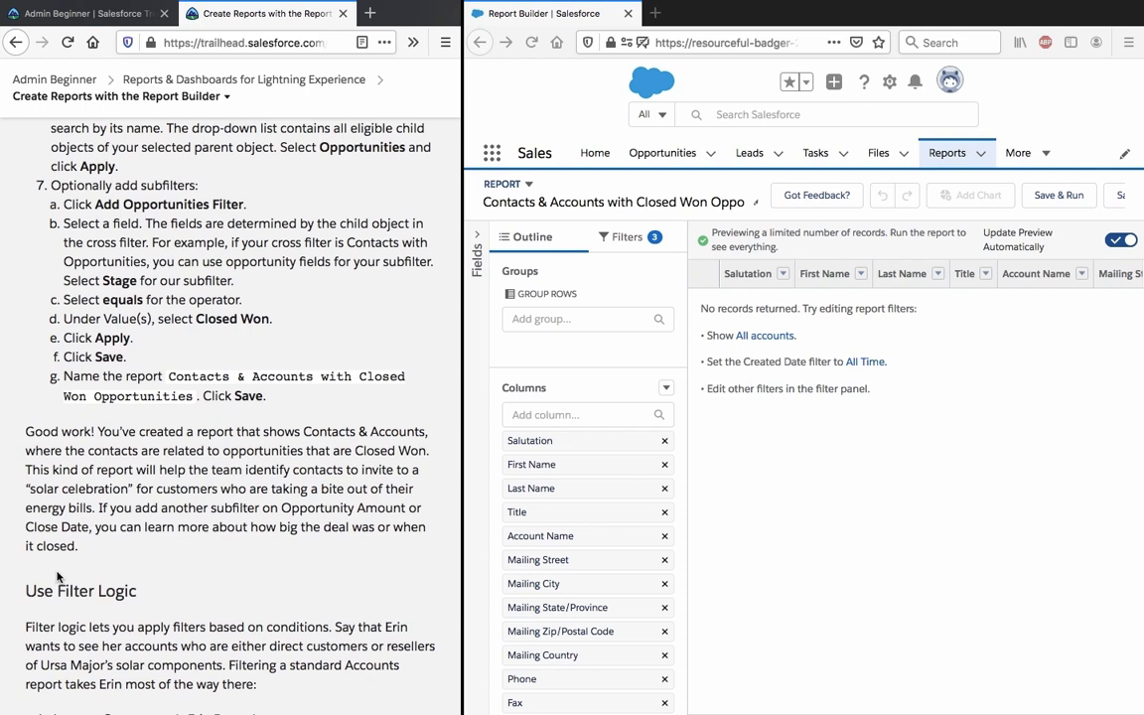
scroll(56, 576, down, 3)
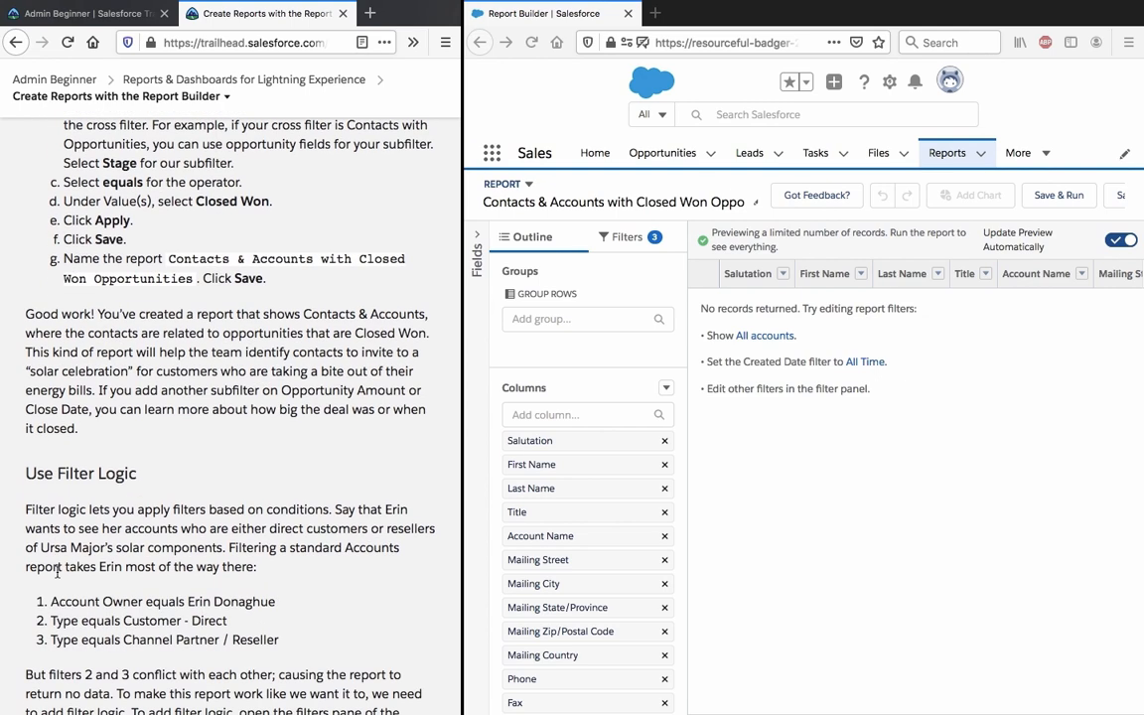
scroll(57, 573, down, 8)
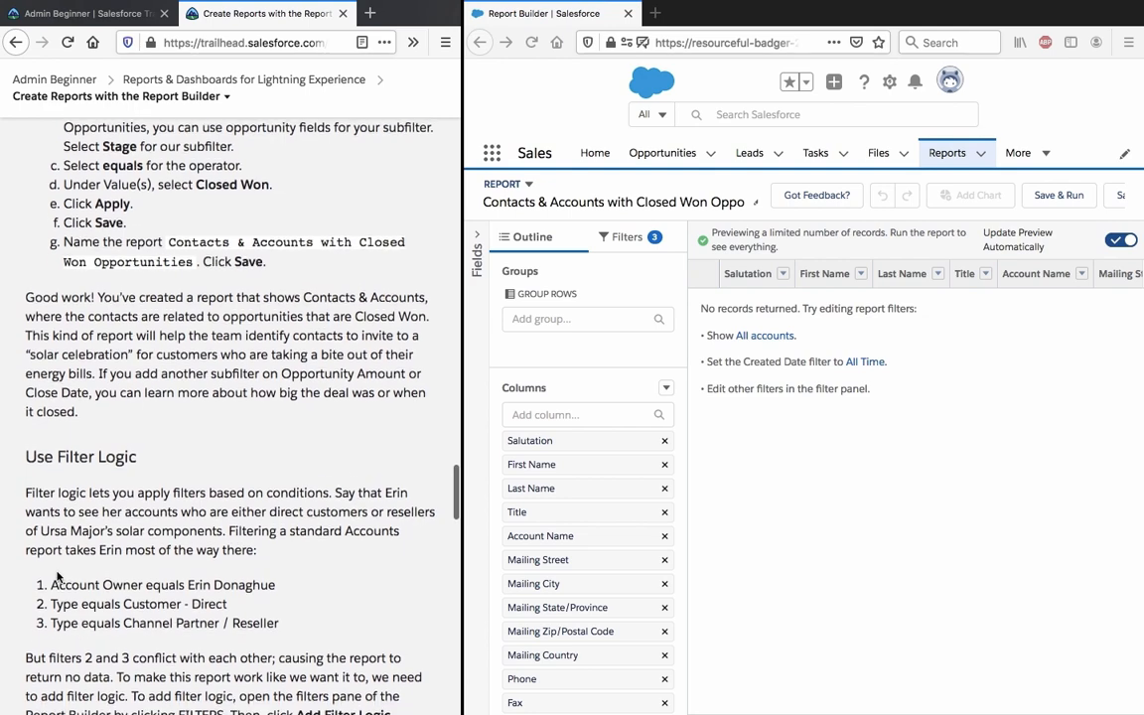
scroll(57, 576, up, 3)
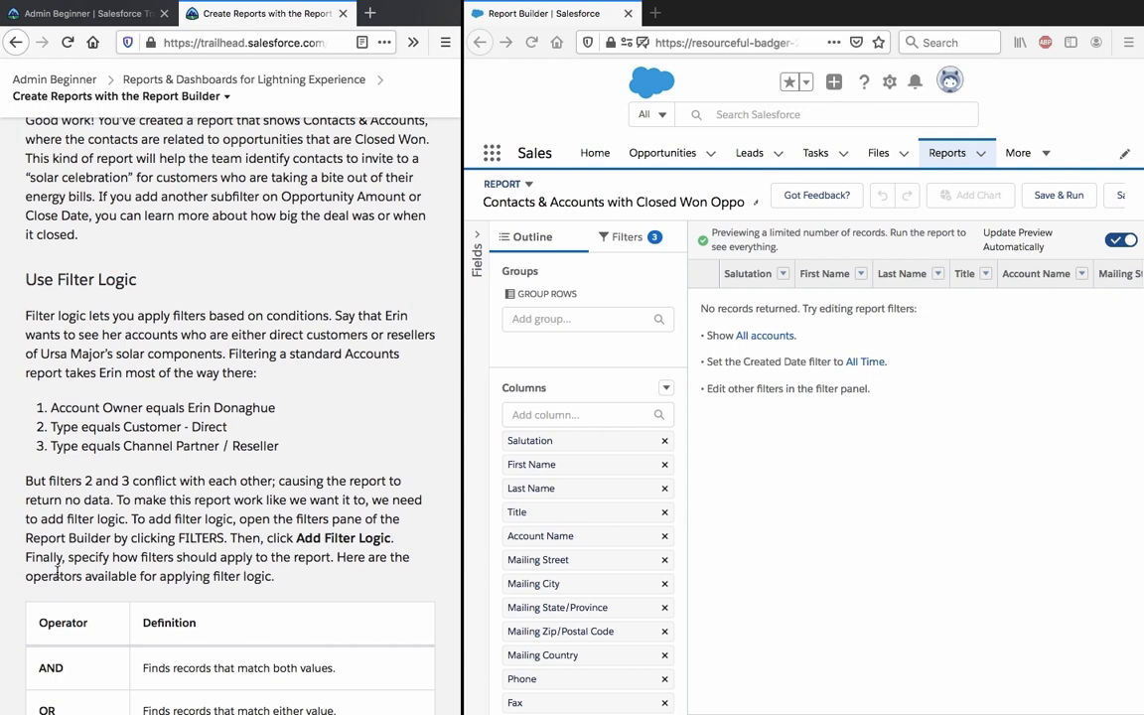
triple_click(128, 334)
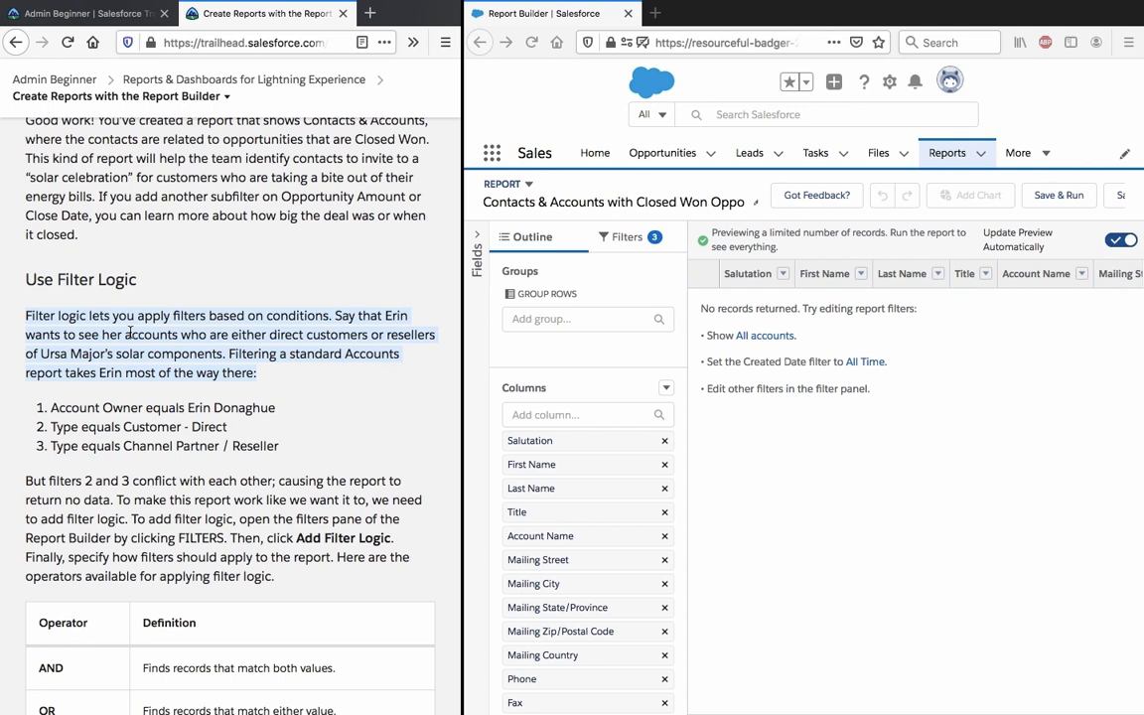
triple_click(129, 447)
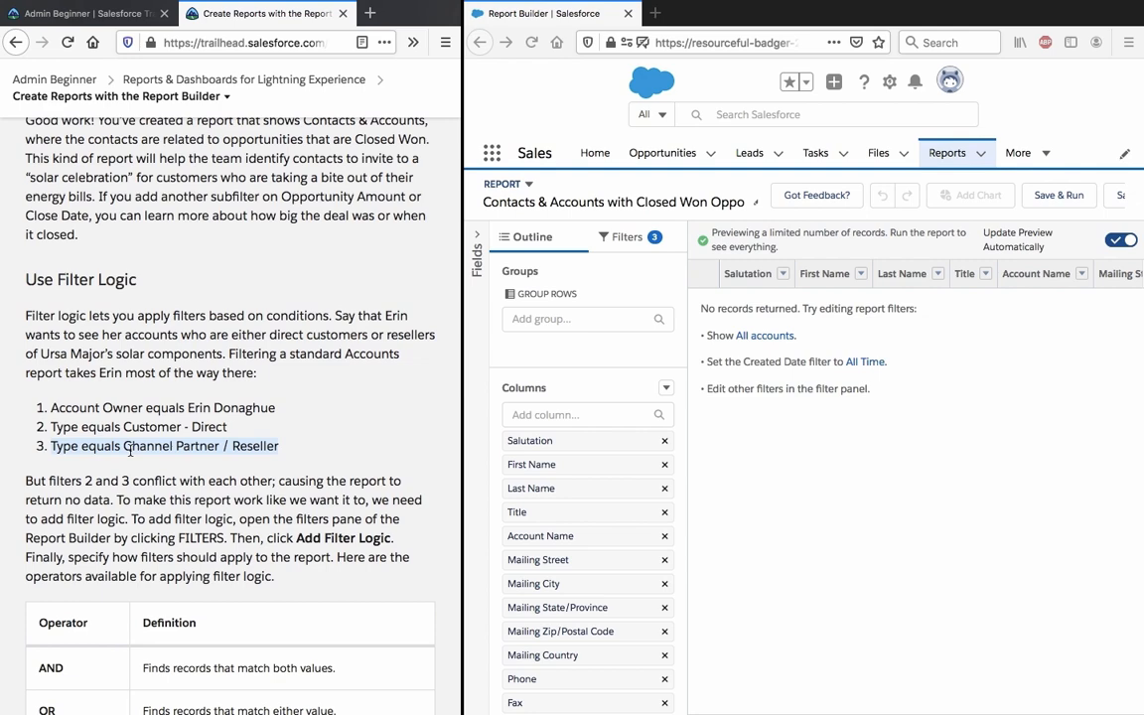
Read Trailhead's explanation of adding filter logic and its table of AND, OR and NOT operators.
scroll(129, 449, down, 2)
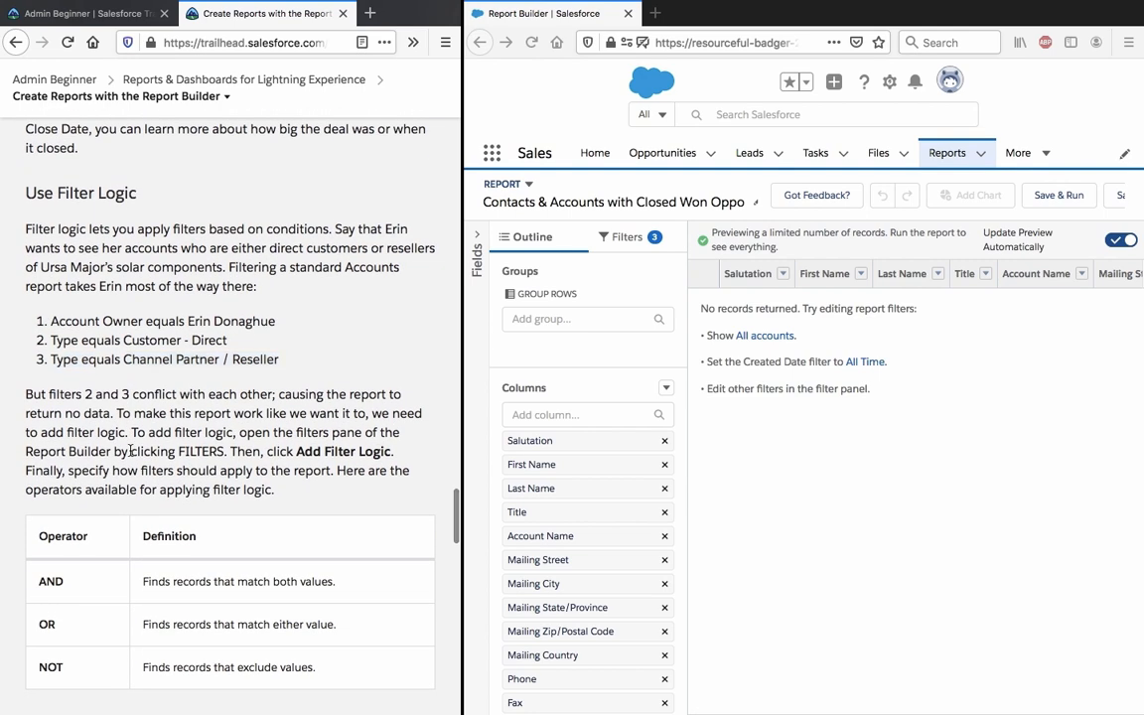
triple_click(129, 450)
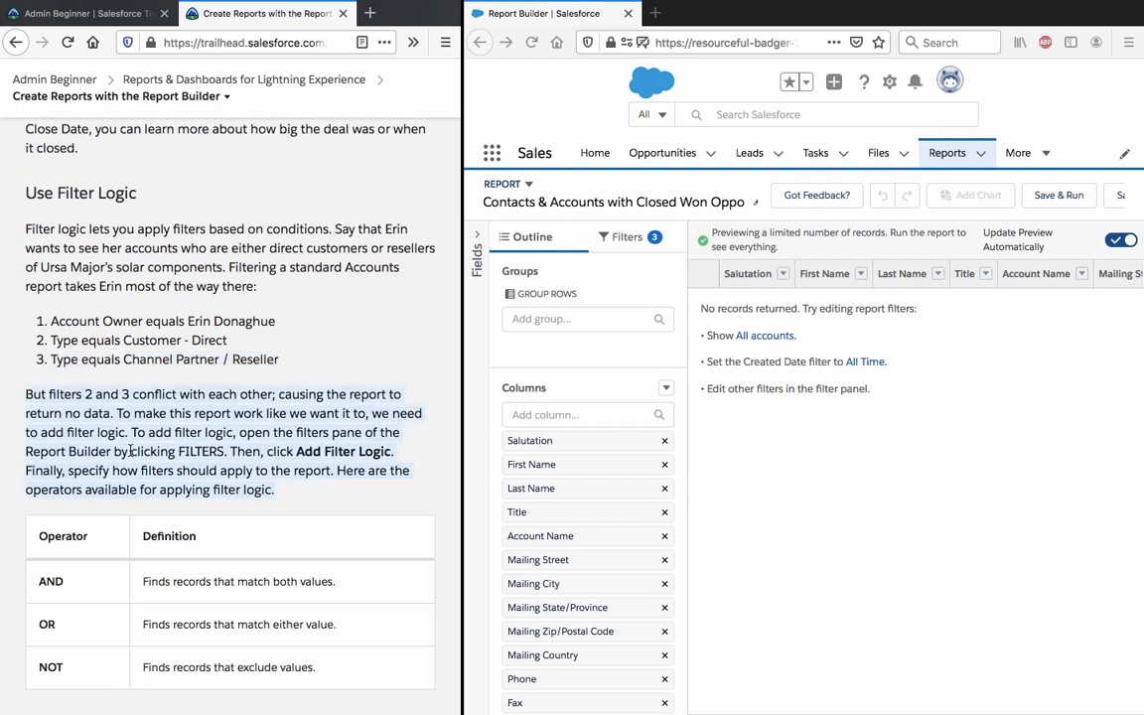
scroll(131, 450, down, 1)
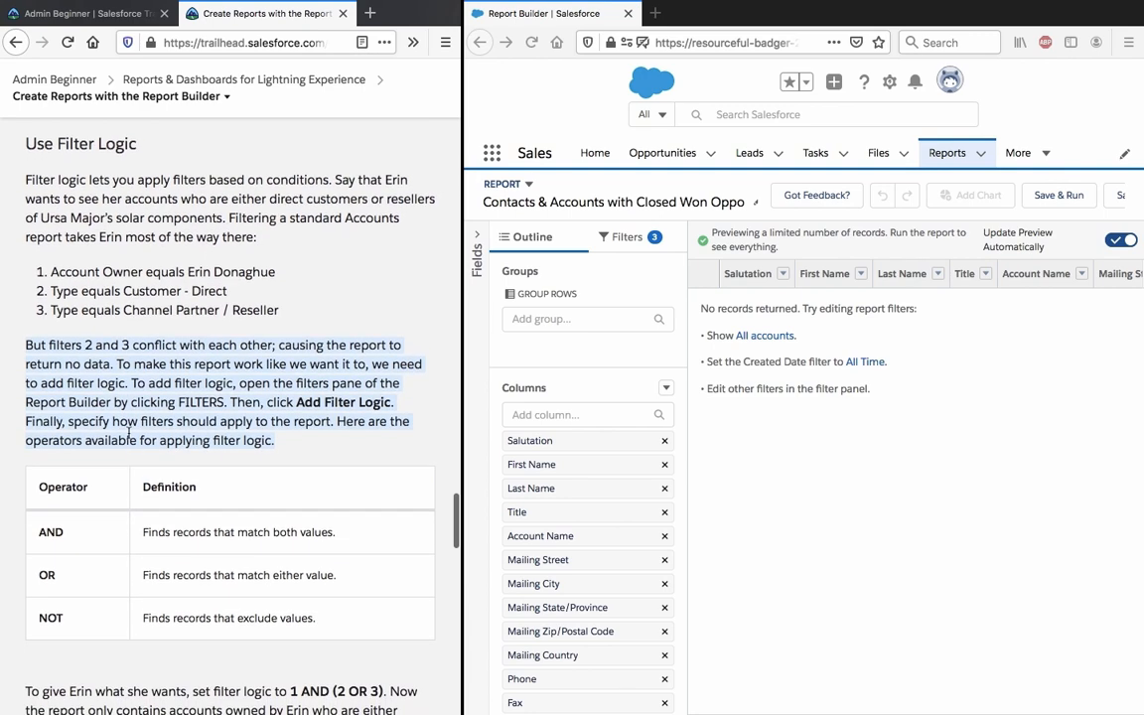
click(127, 419)
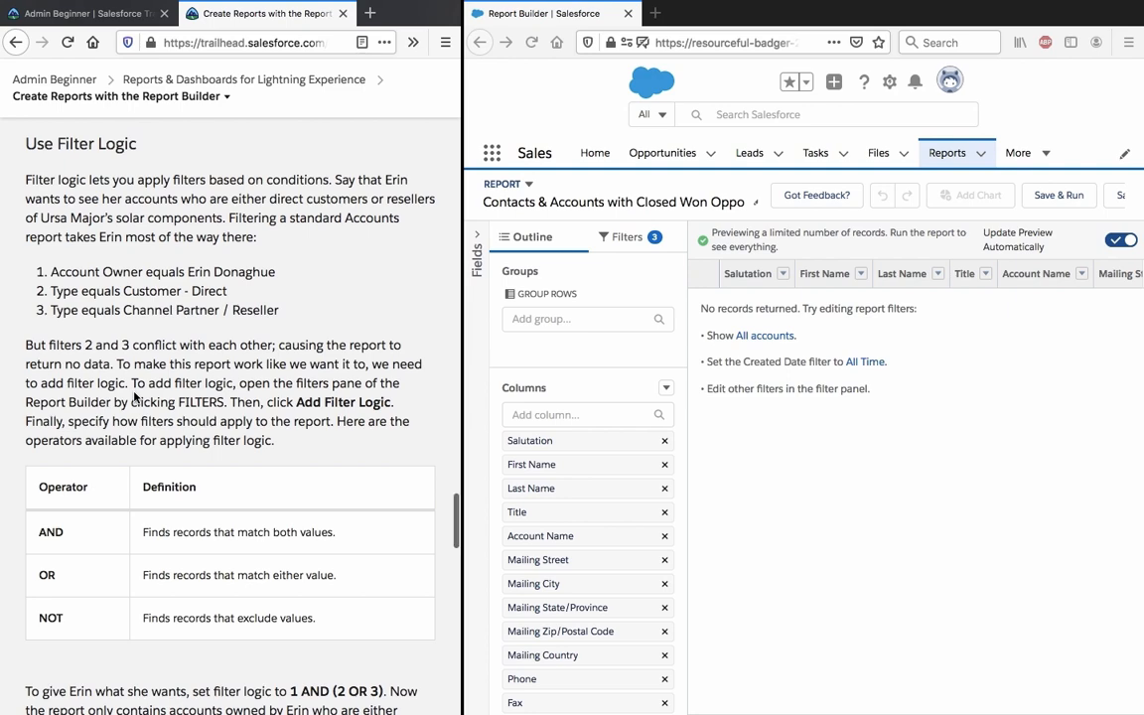
scroll(136, 396, down, 1)
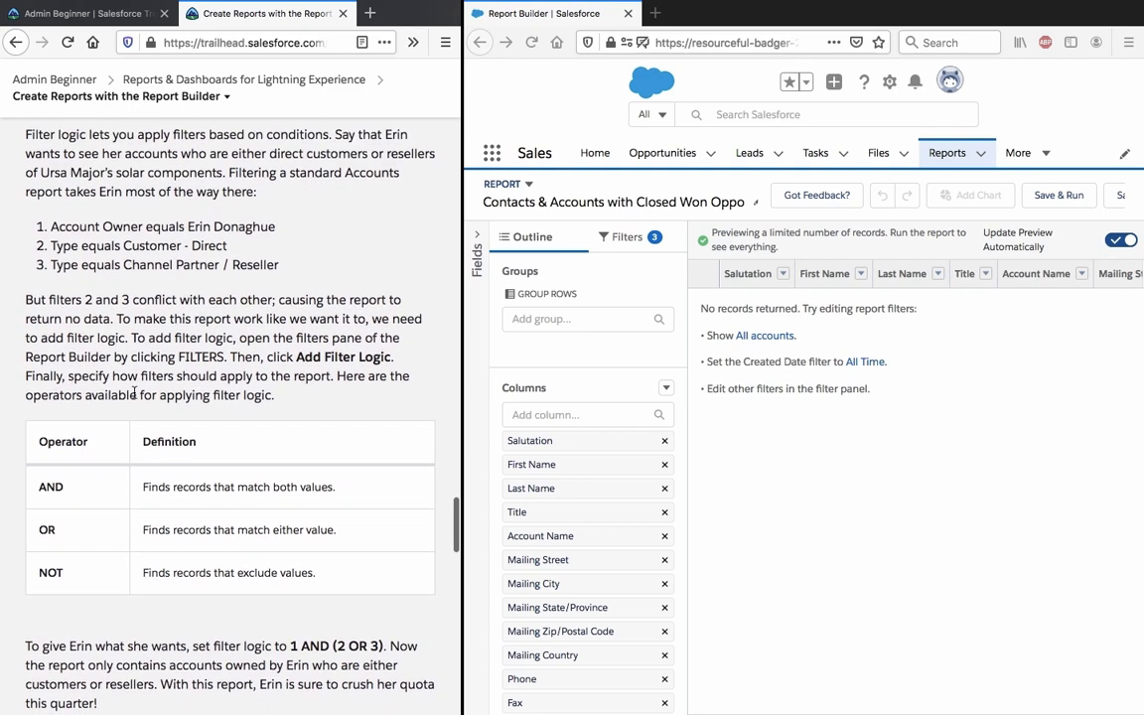
scroll(134, 393, down, 1)
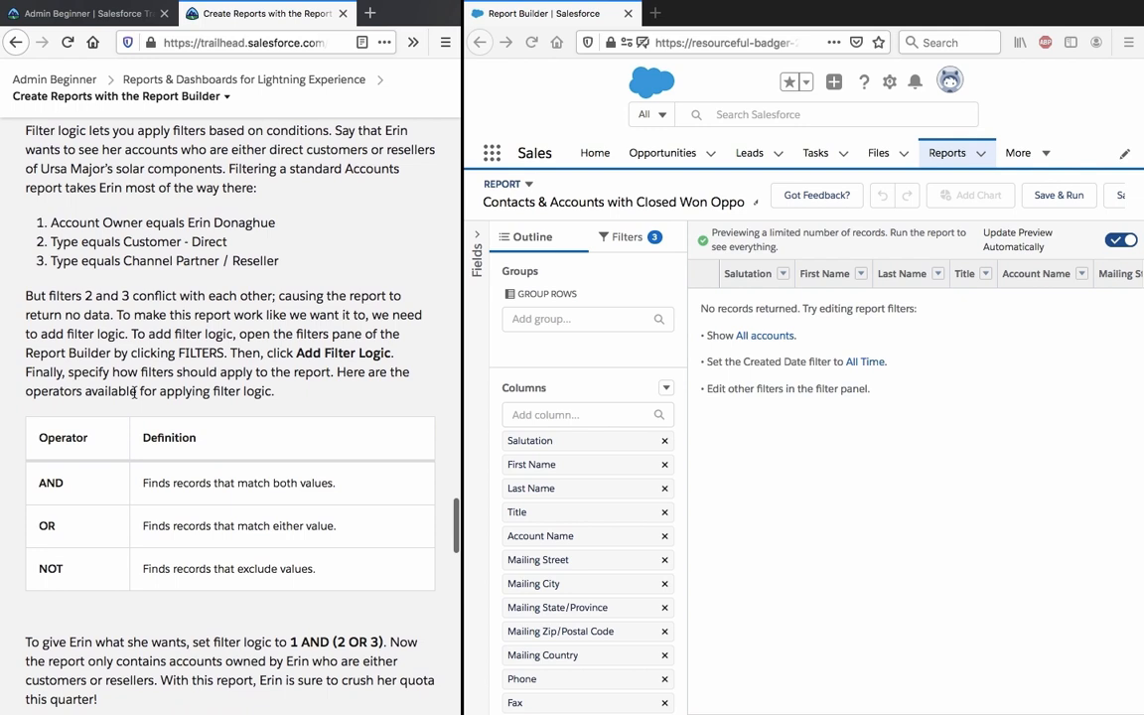
scroll(134, 393, down, 1)
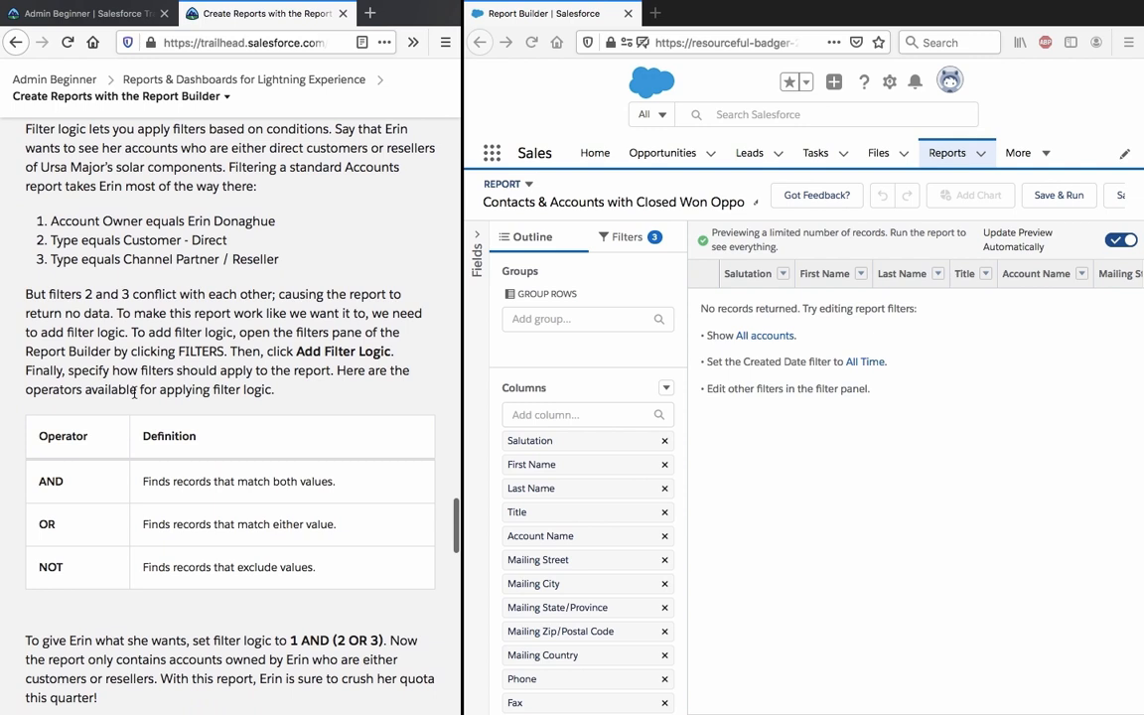
scroll(134, 394, down, 1)
scroll(134, 393, down, 1)
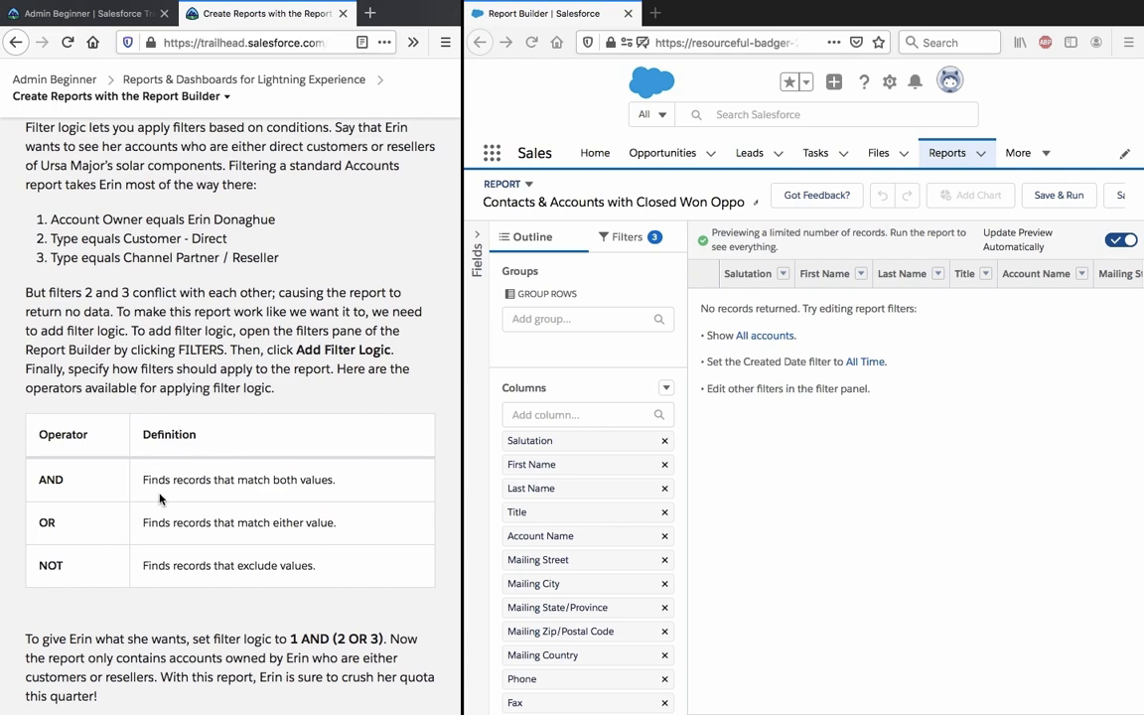
scroll(159, 498, down, 2)
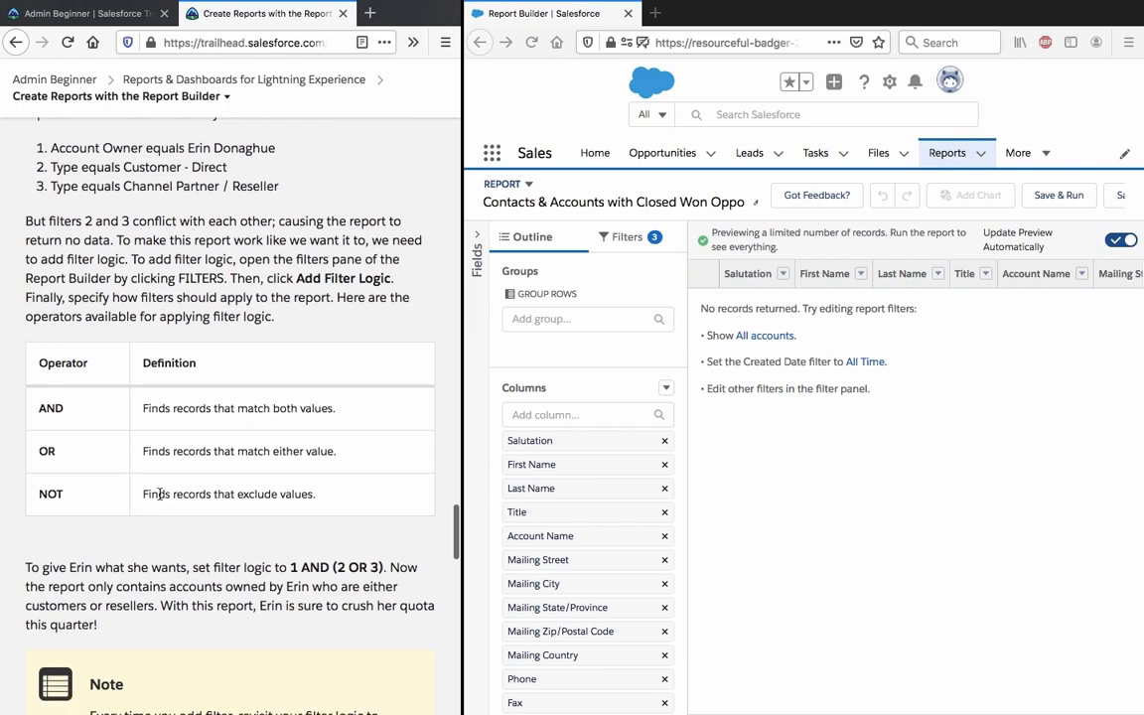
Read Trailhead's example logic 1 AND (2 OR 3), its note on filter logic, and the example filters again.
scroll(159, 493, down, 2)
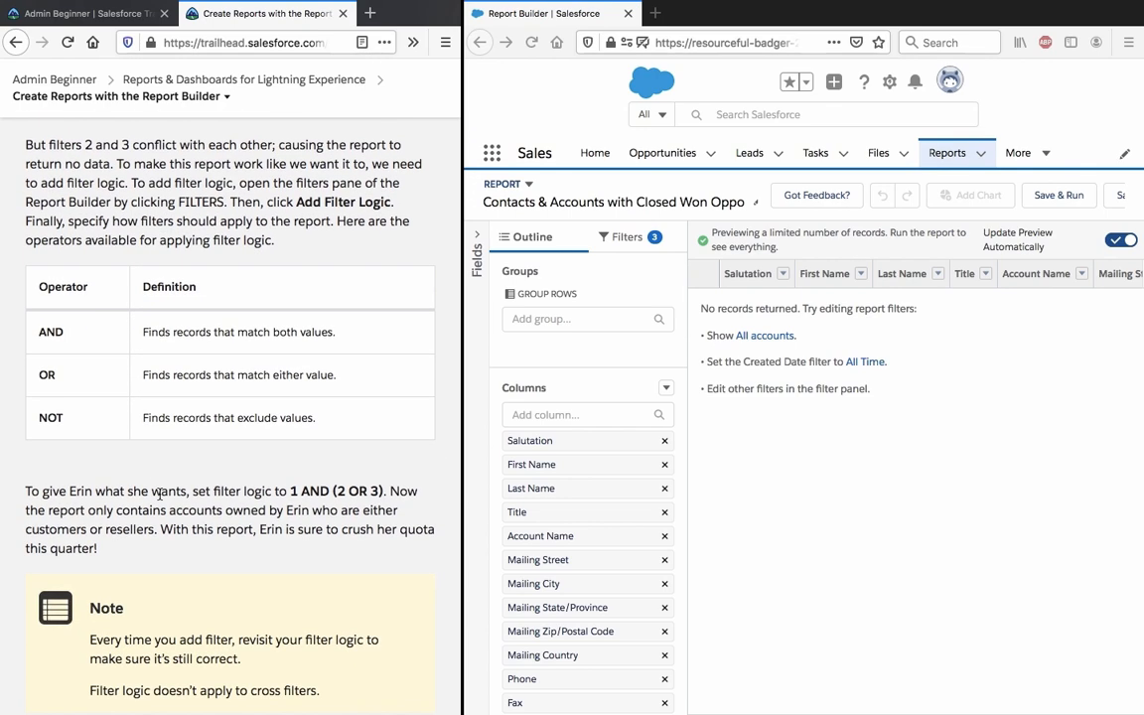
scroll(159, 494, down, 4)
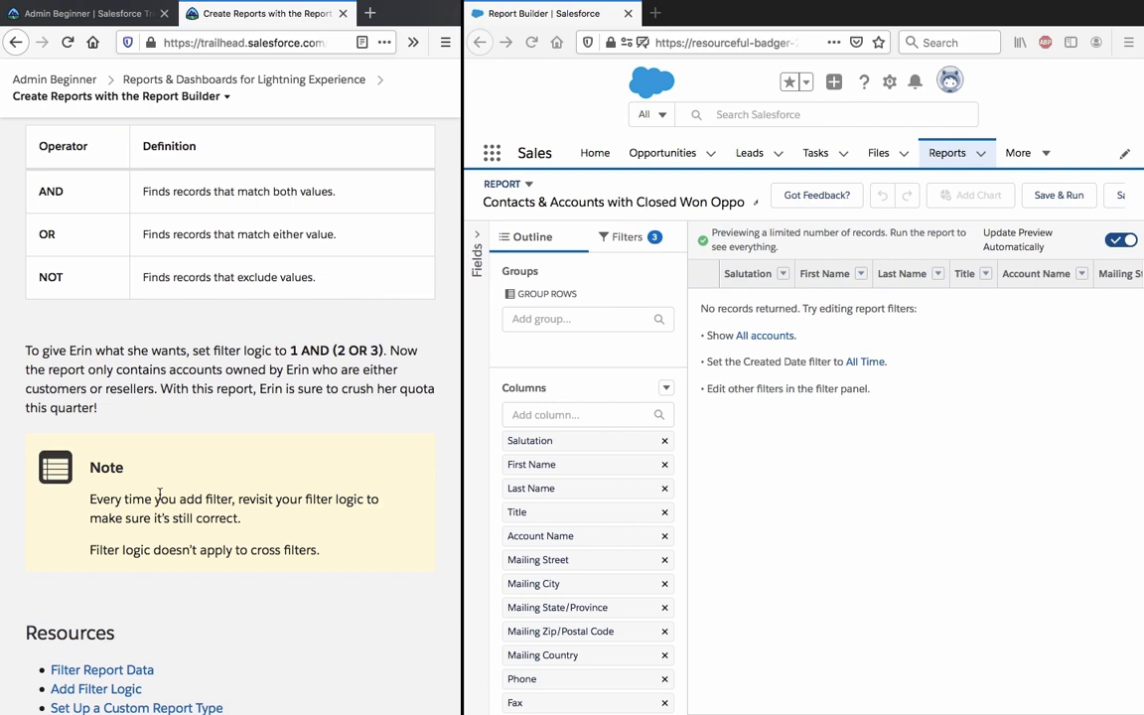
scroll(159, 493, up, 5)
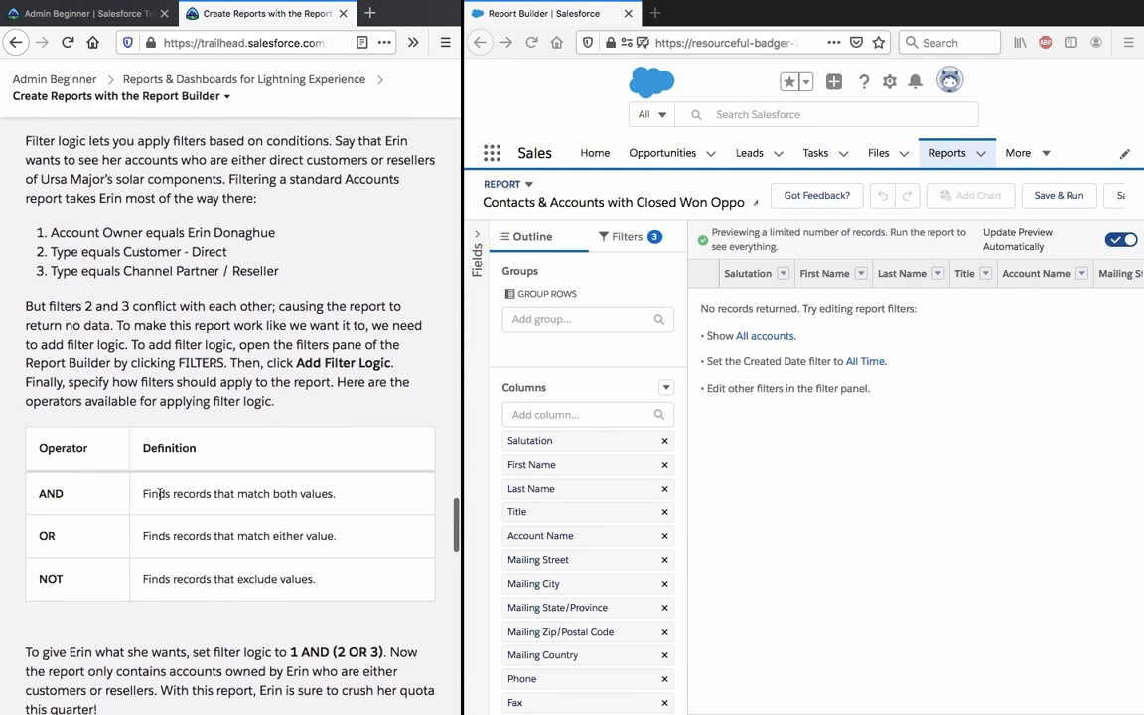
scroll(159, 493, up, 2)
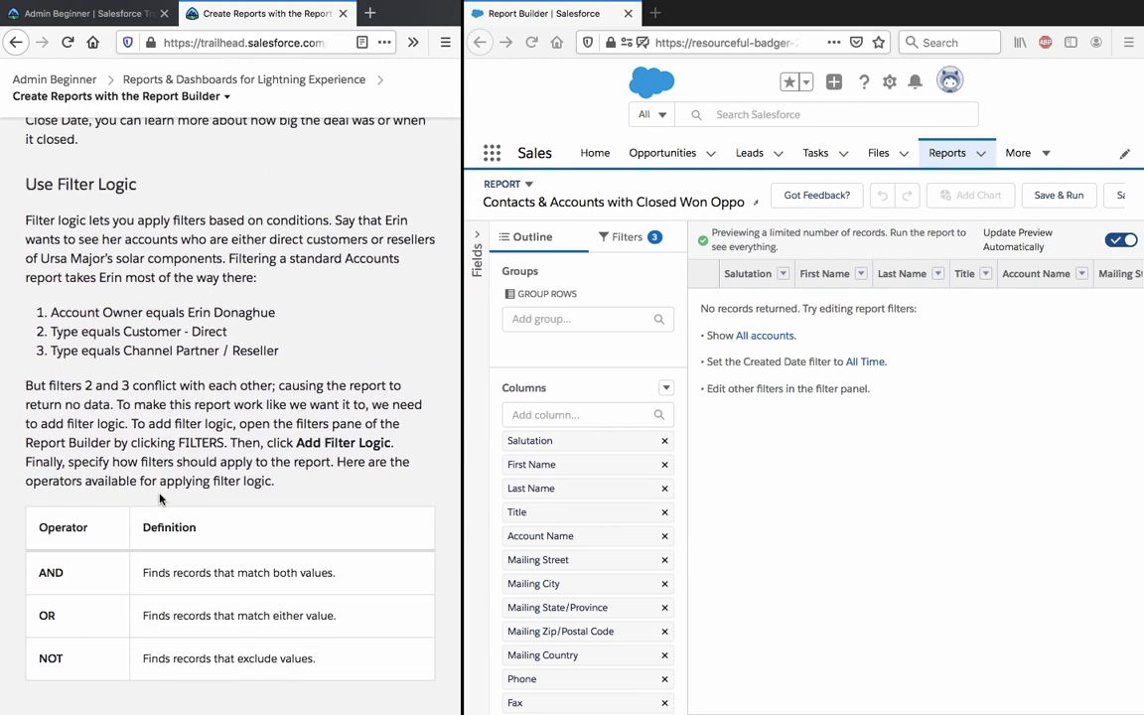
Save and close the Contacts & Accounts with Closed Won Oppo report, and create a new report of the Accounts type.
click(617, 243)
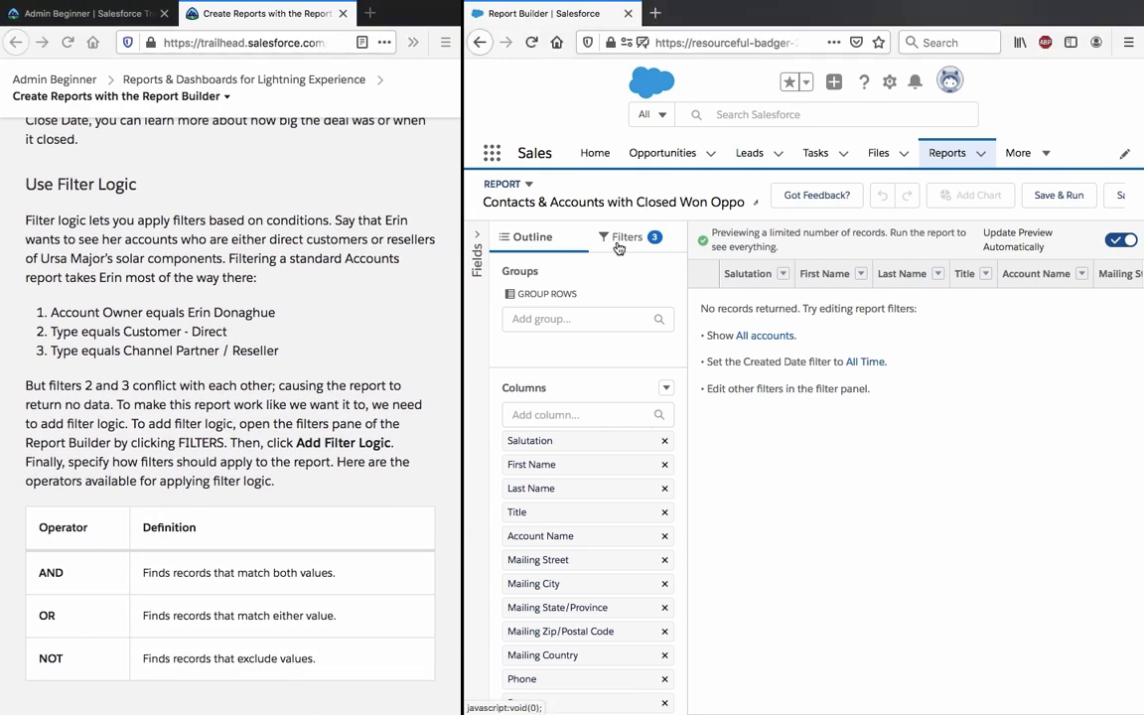
click(616, 243)
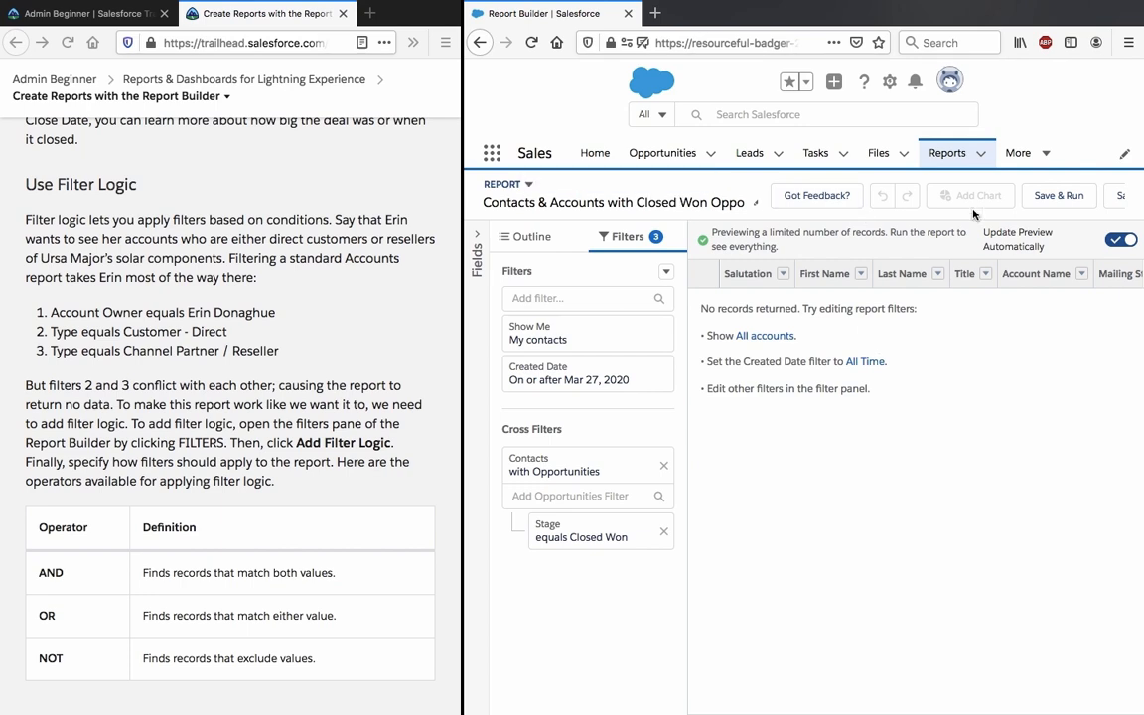
click(946, 153)
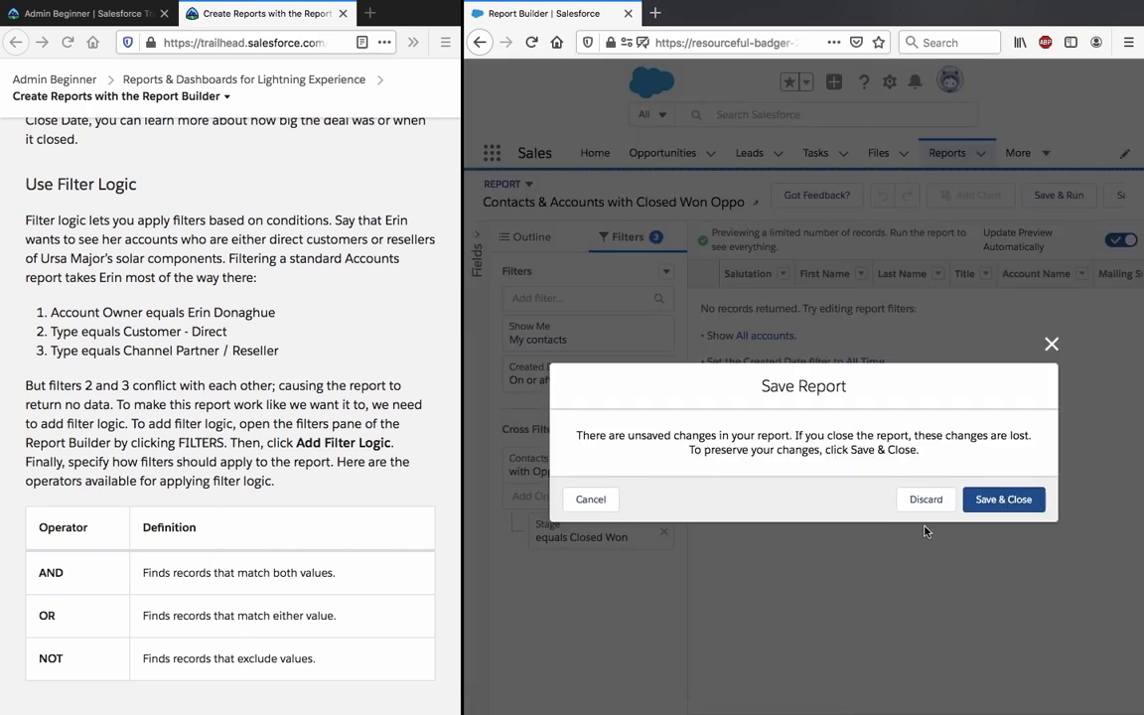
click(990, 501)
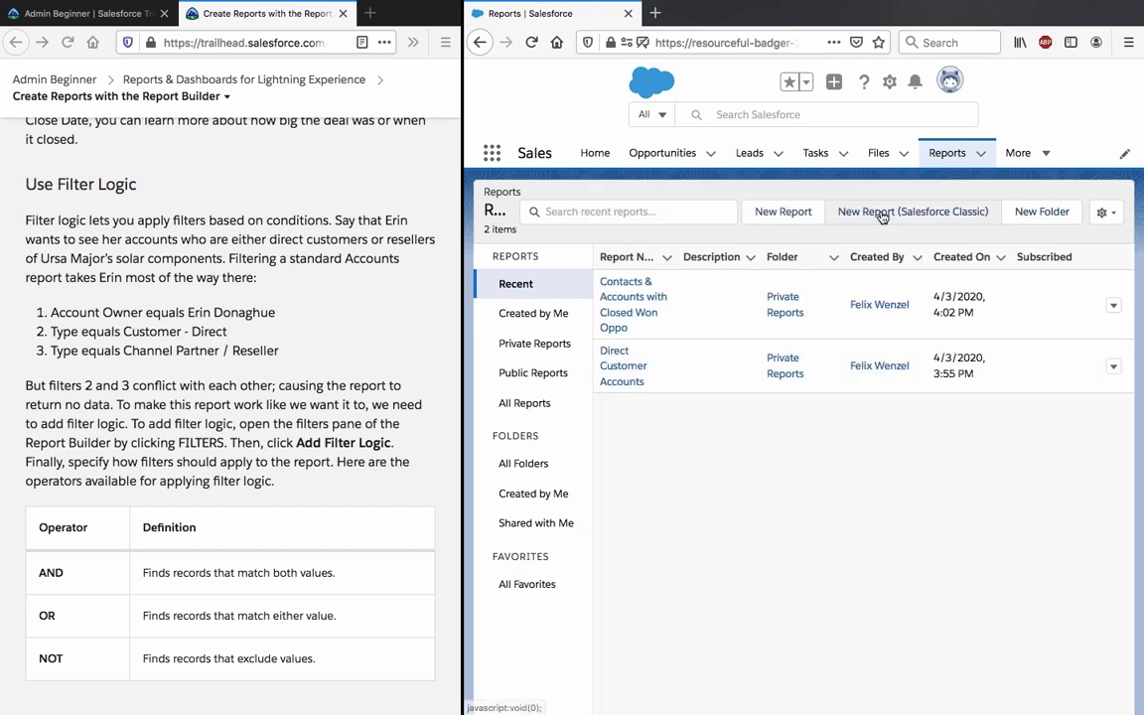
click(781, 212)
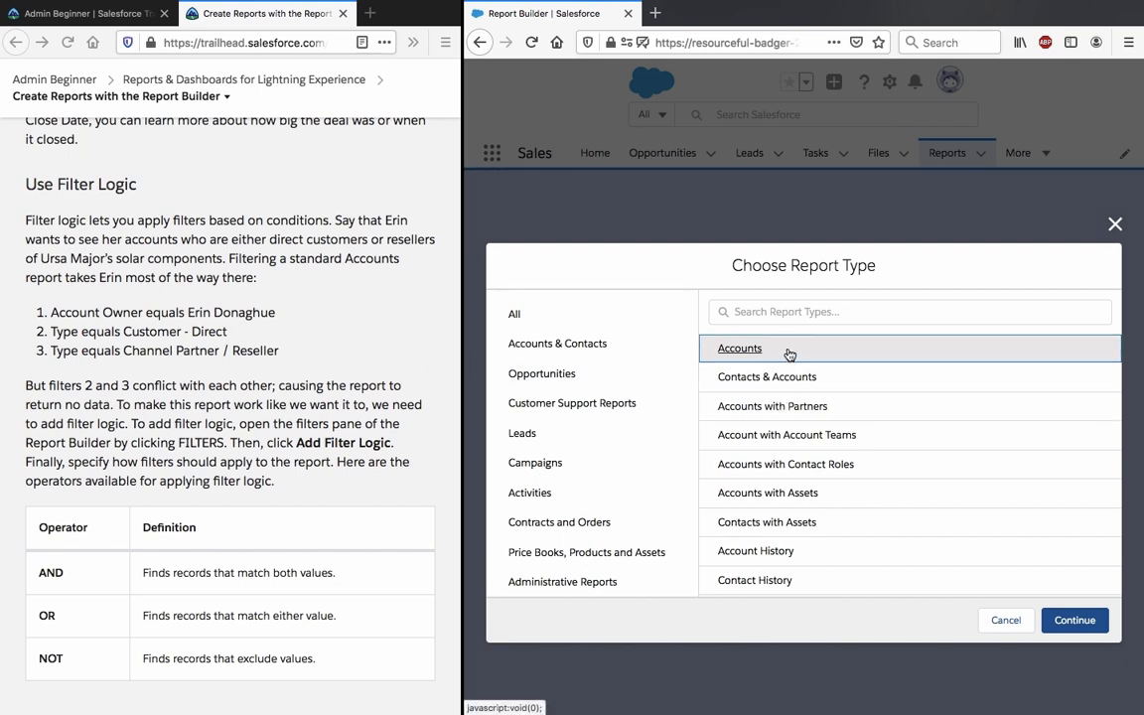
click(1090, 622)
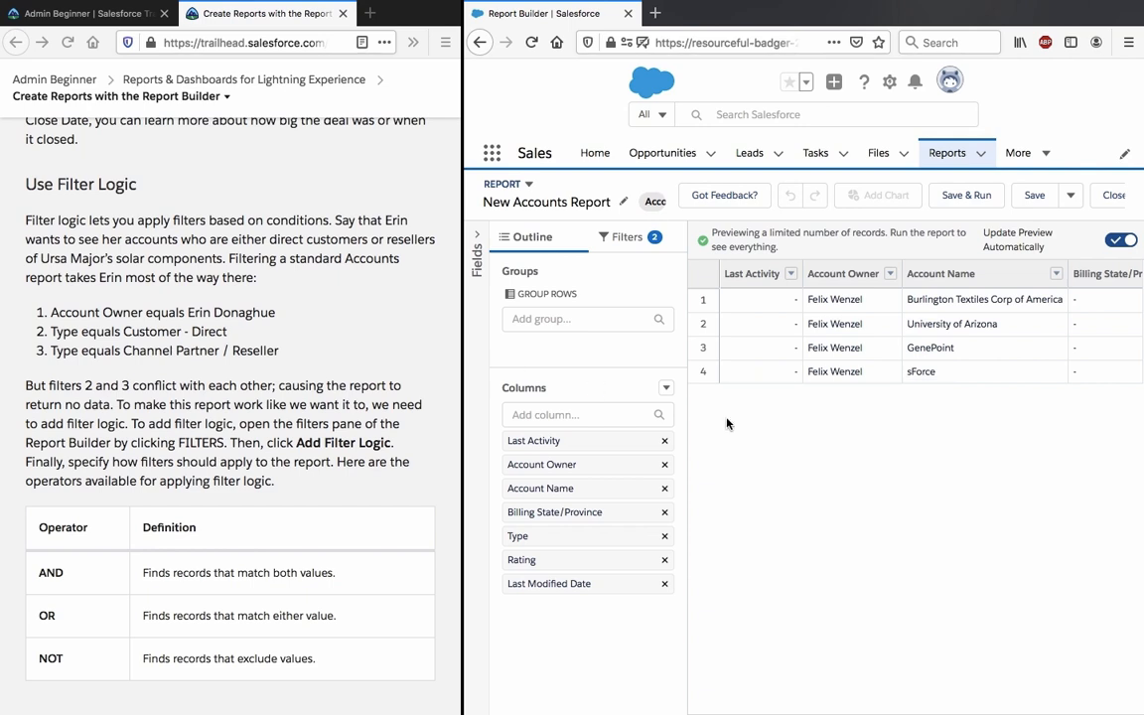
Set the new Accounts report's Show Me filter to All accounts.
click(620, 237)
click(591, 339)
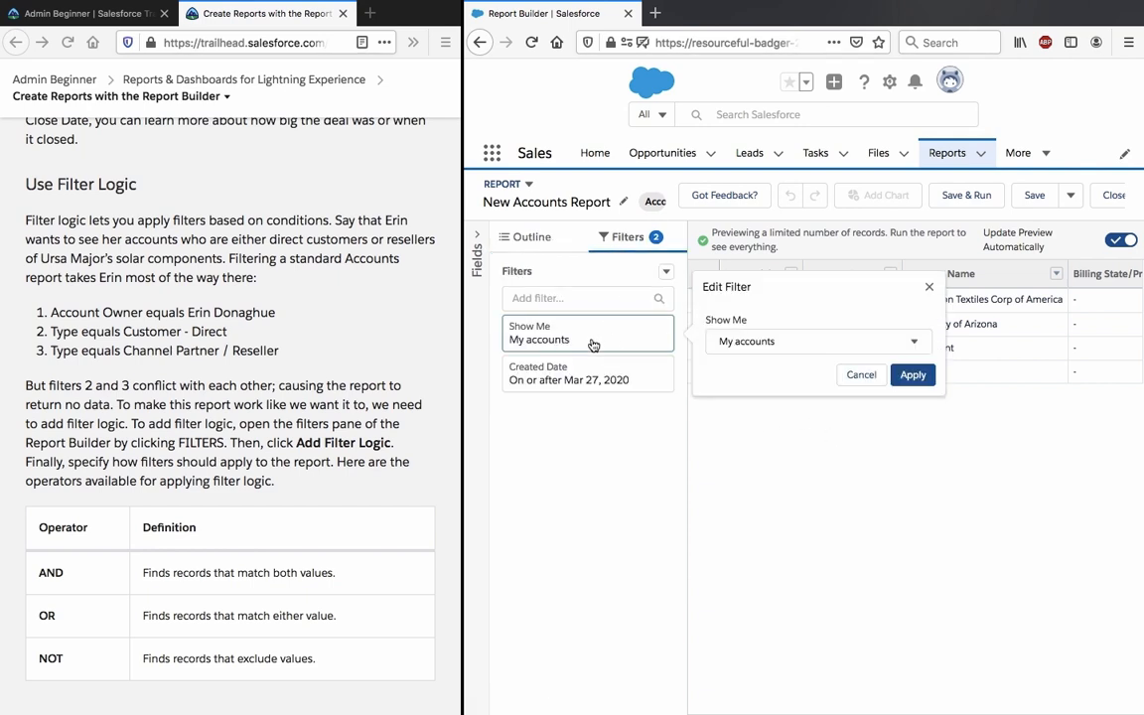
click(787, 354)
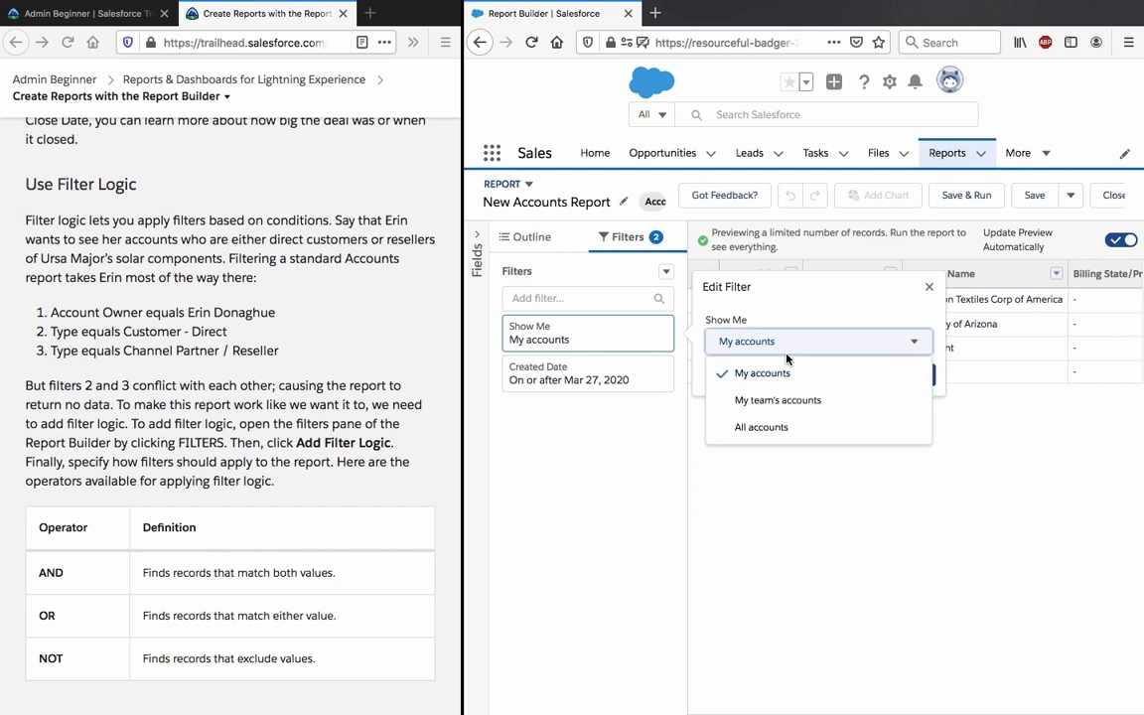
click(787, 425)
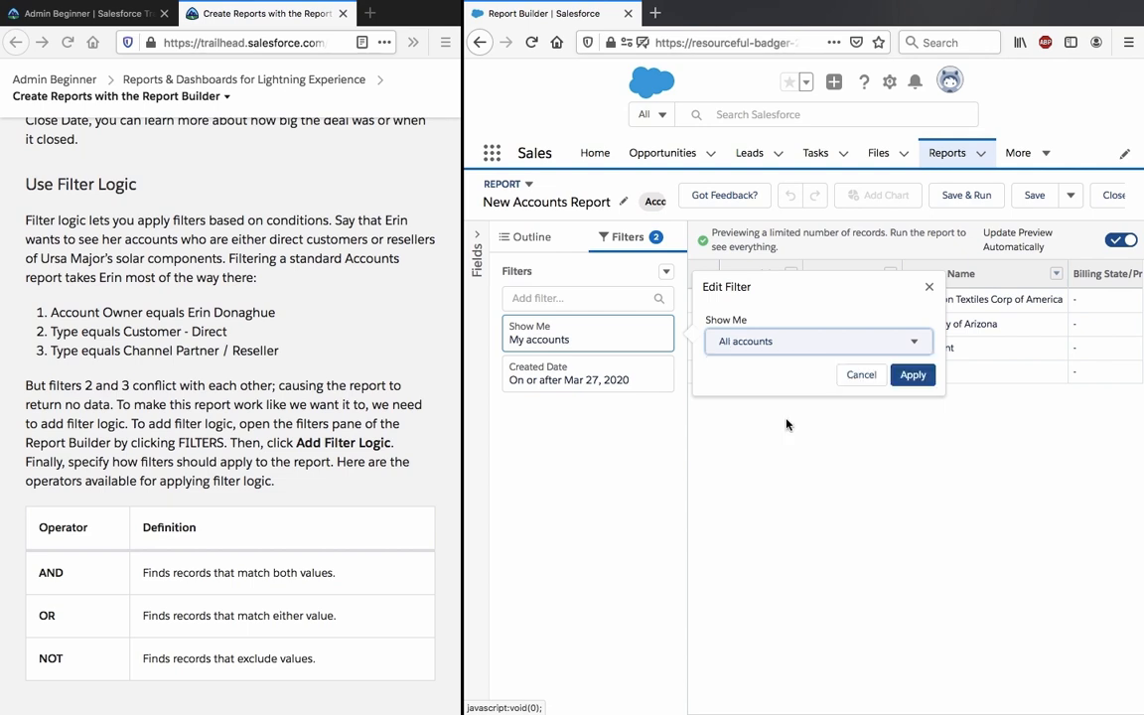
click(915, 375)
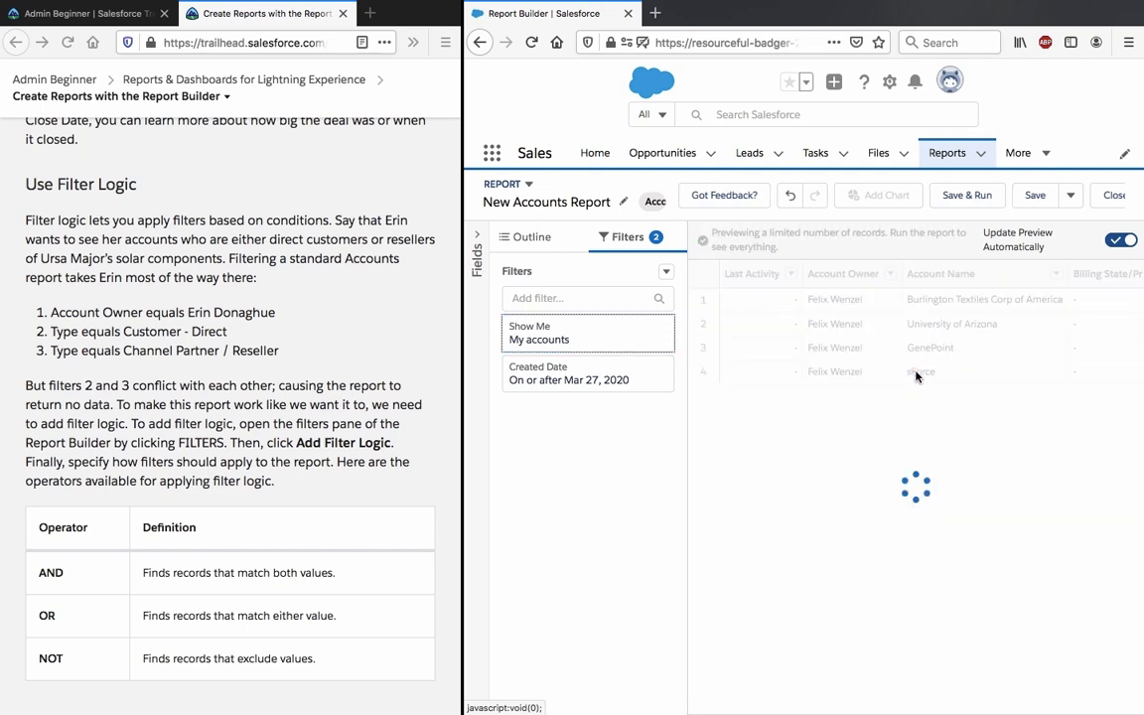
Set the Created Date filter's range to All Time.
click(570, 376)
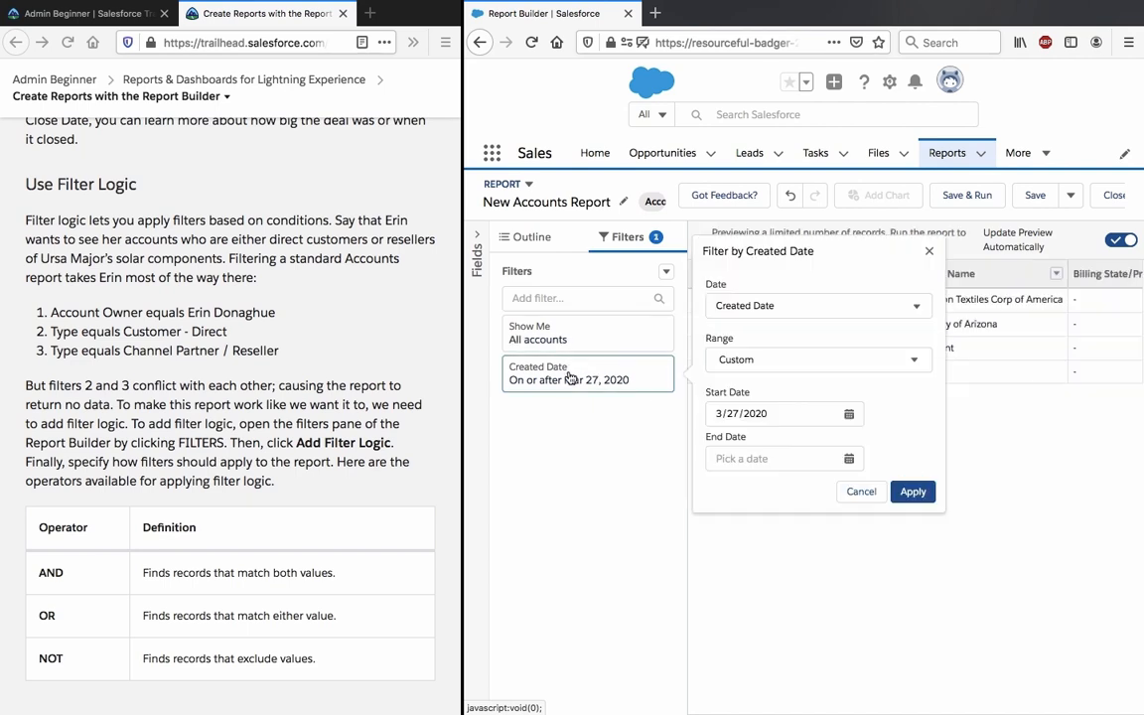
click(857, 300)
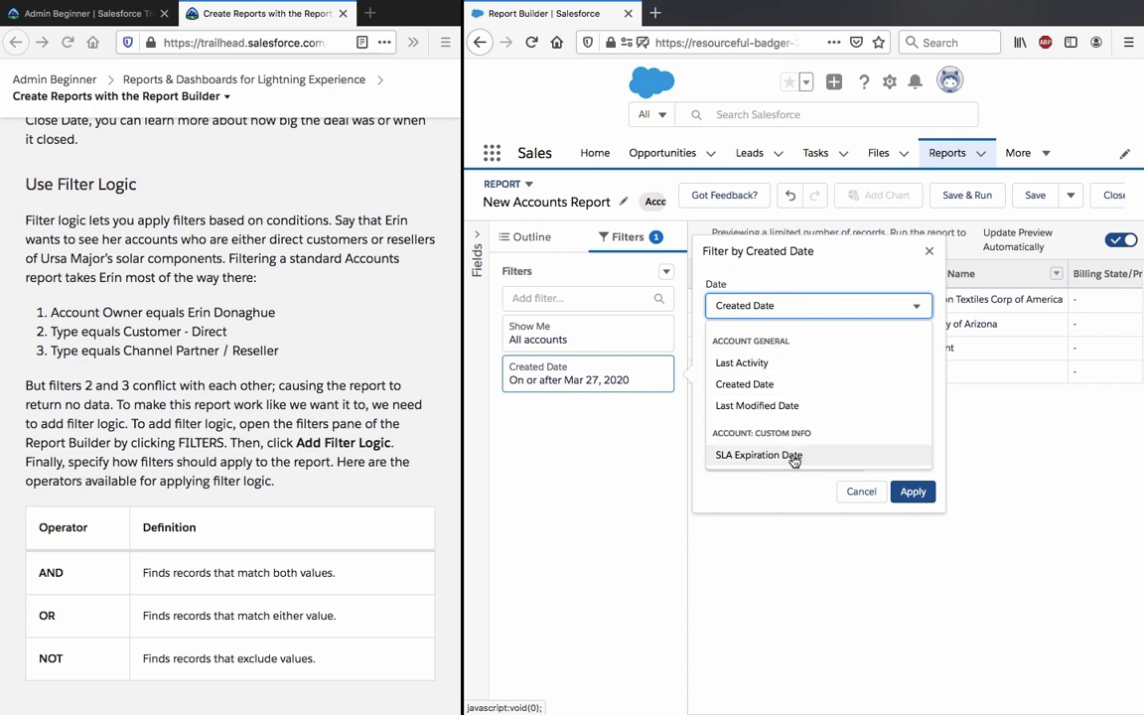
click(724, 434)
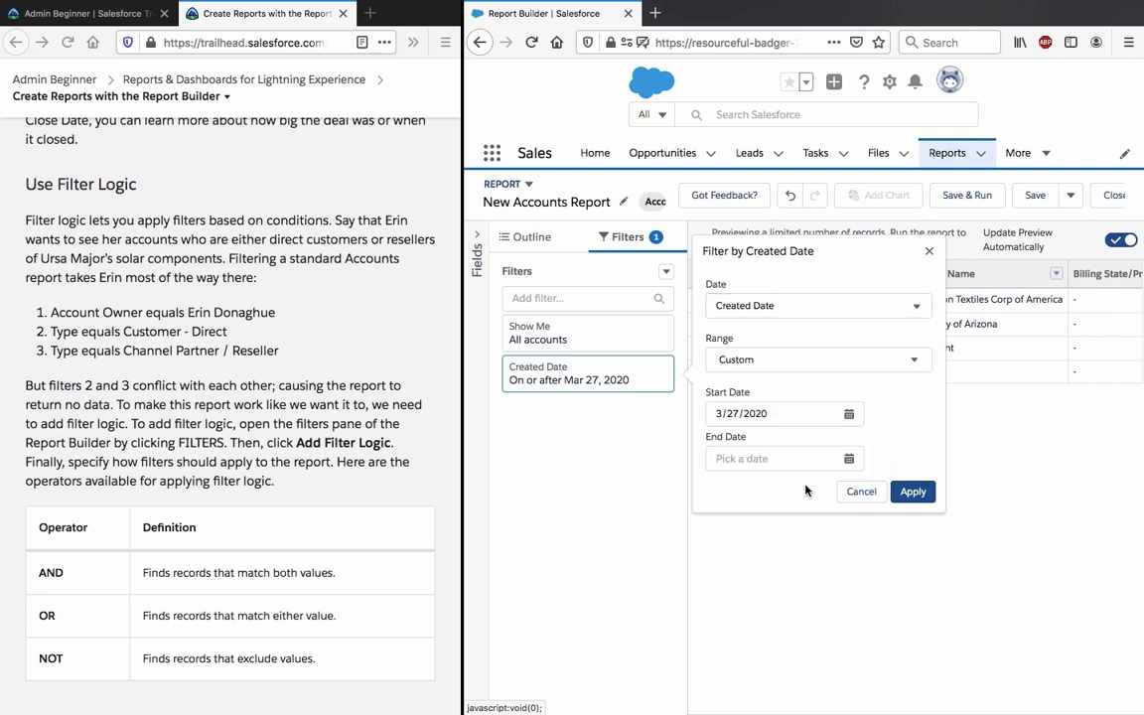
click(879, 363)
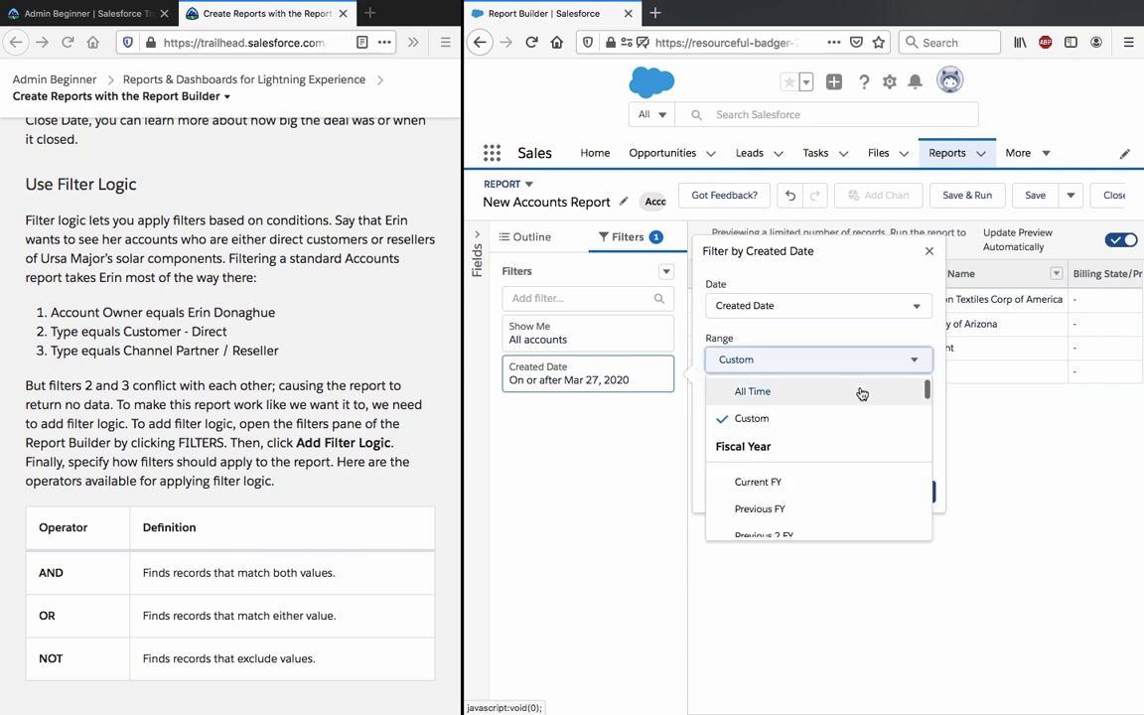
click(860, 390)
click(913, 418)
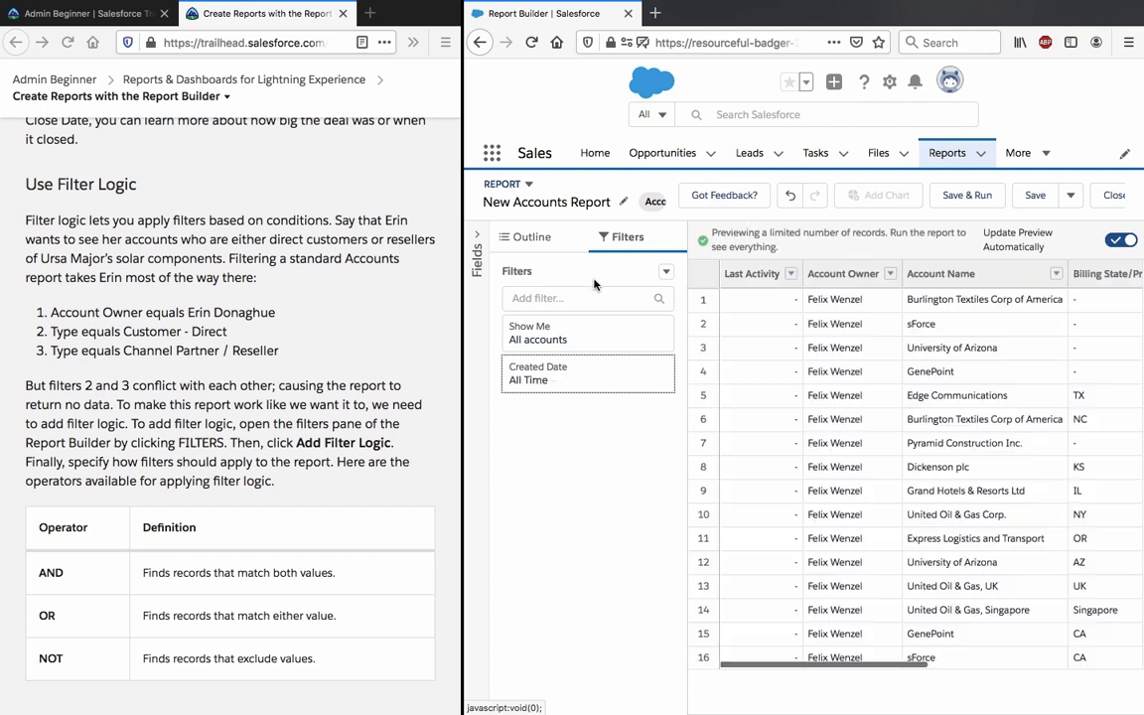
Review the scope options offered by the Show Me filter.
click(620, 336)
click(806, 342)
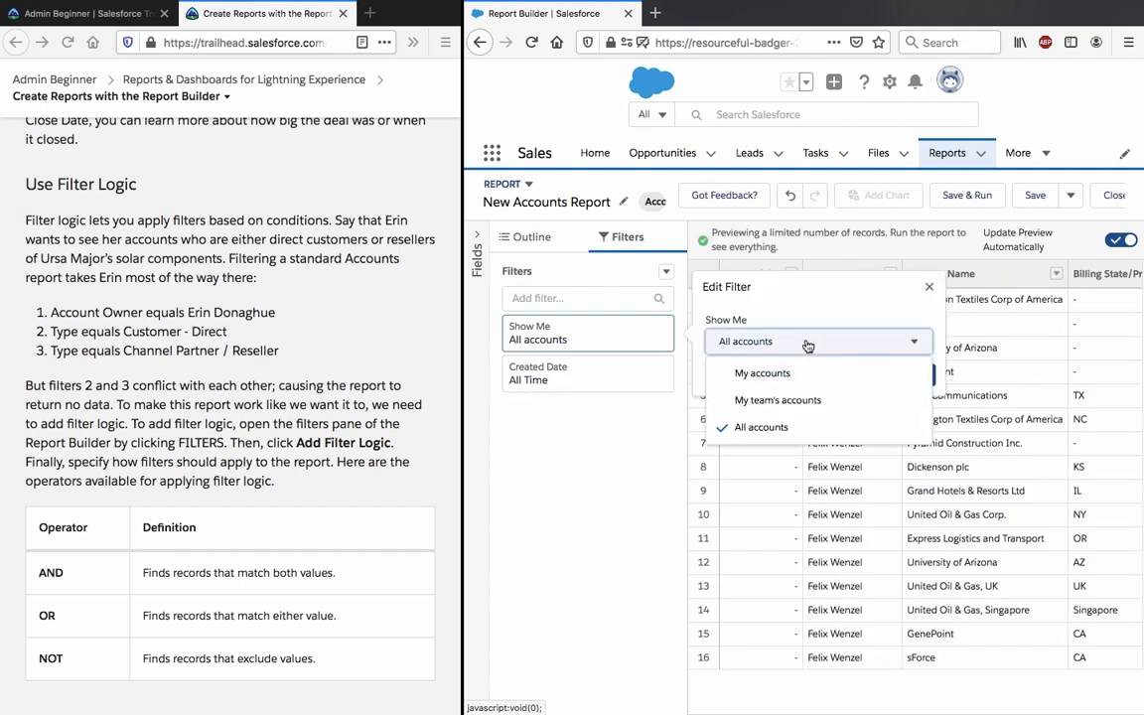
click(807, 342)
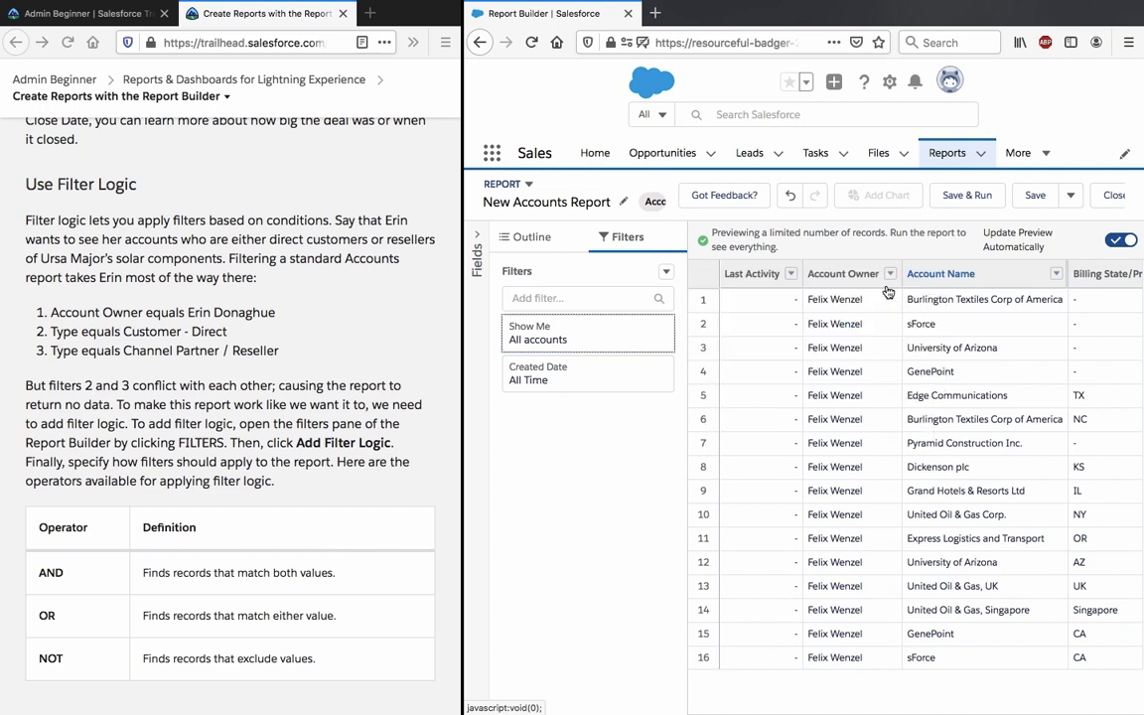
click(837, 261)
Add a locked Account Owner filter that equals the full name of the owner shown in the report preview.
click(581, 297)
text(a)
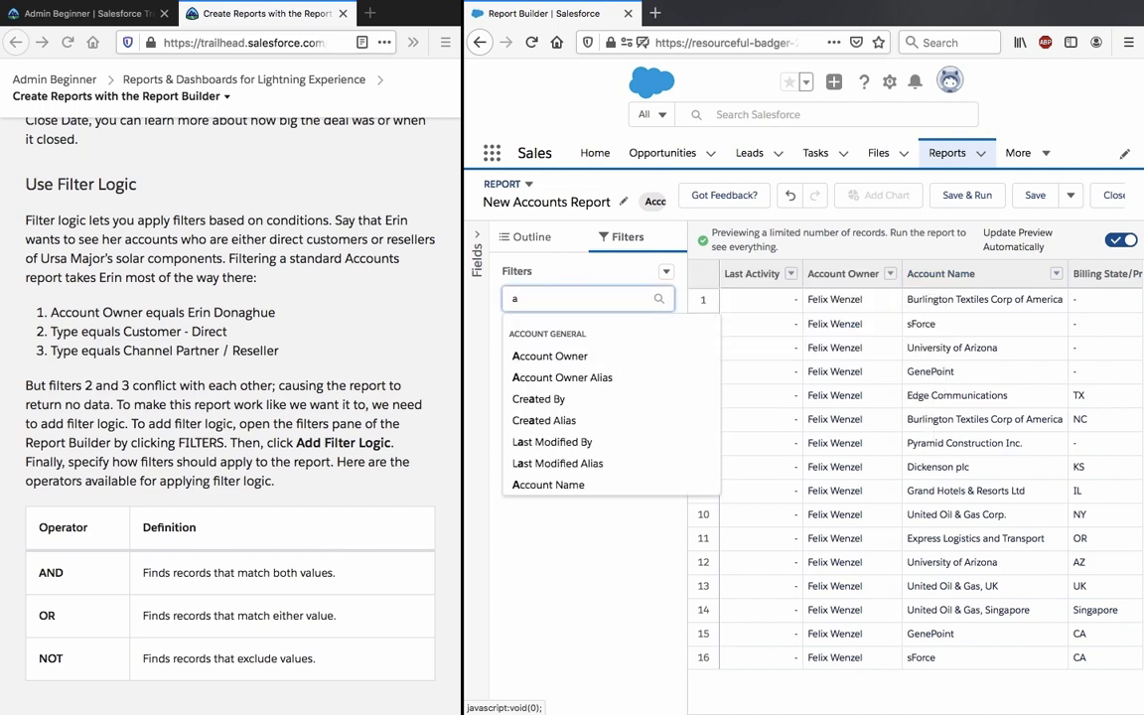
click(549, 356)
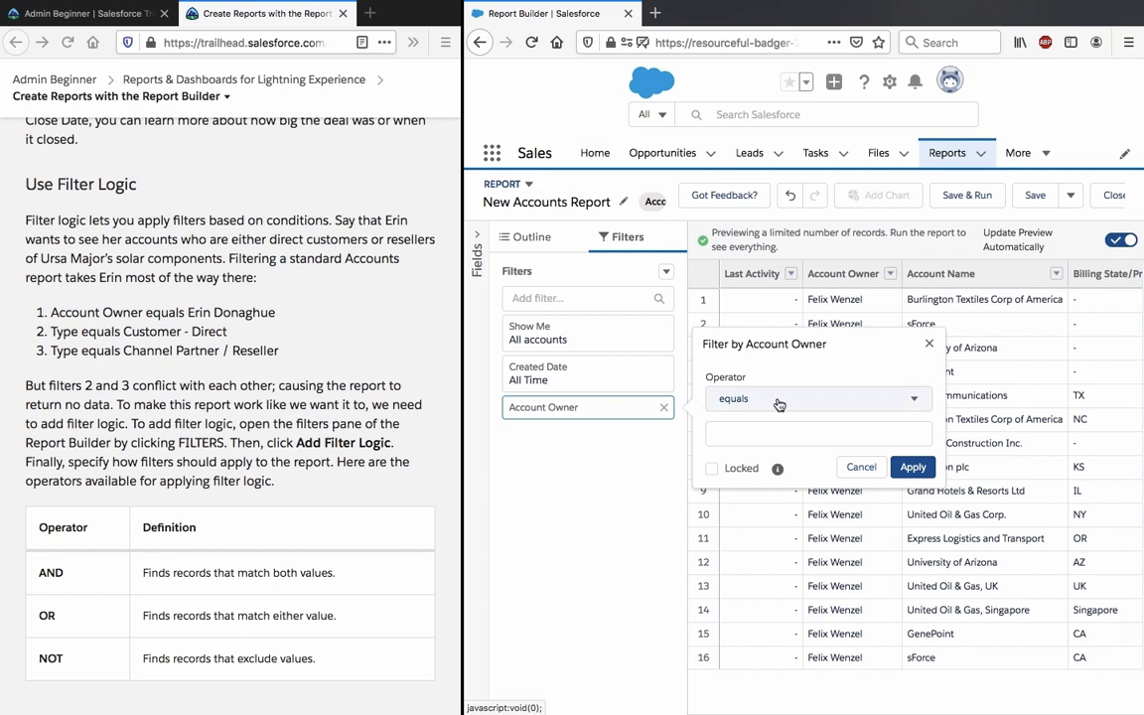
click(781, 439)
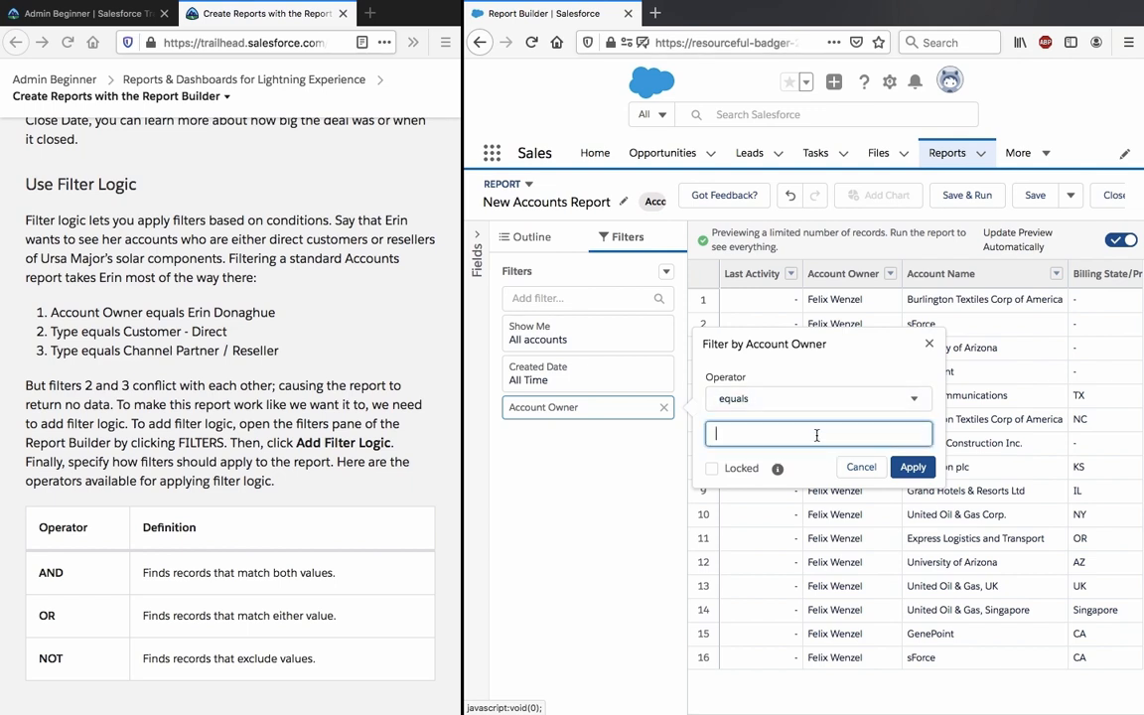
text(Felix Wenzel)
mouse_move(776, 474)
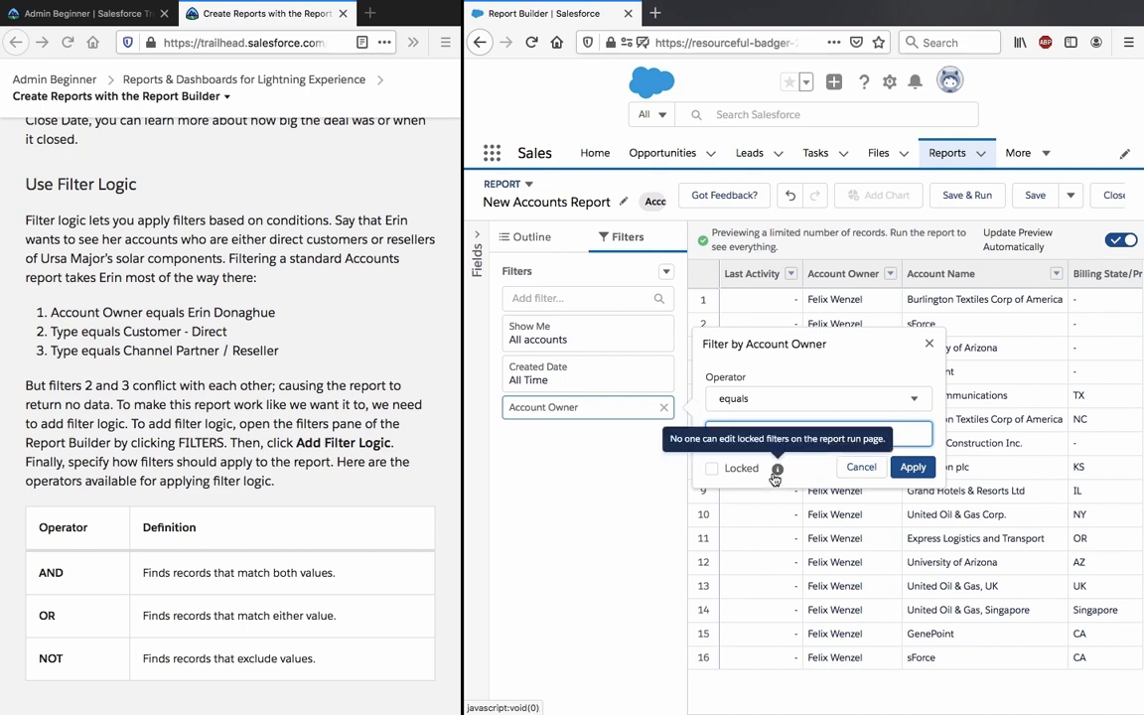
click(737, 468)
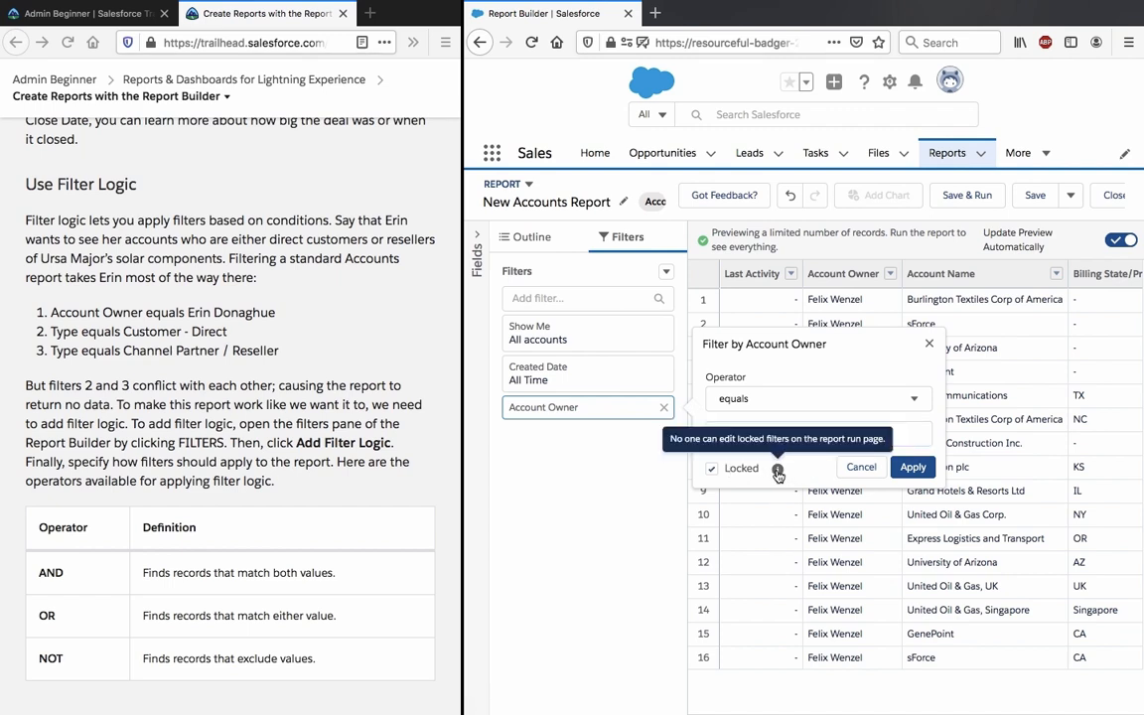
click(913, 466)
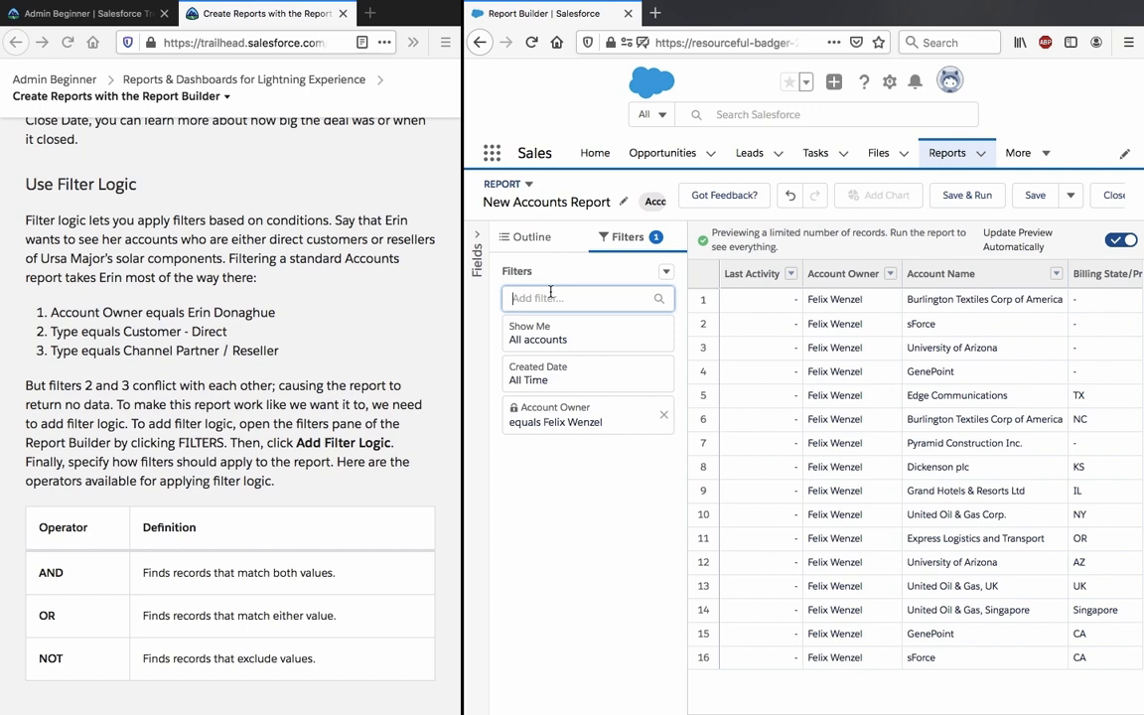
text(cu)
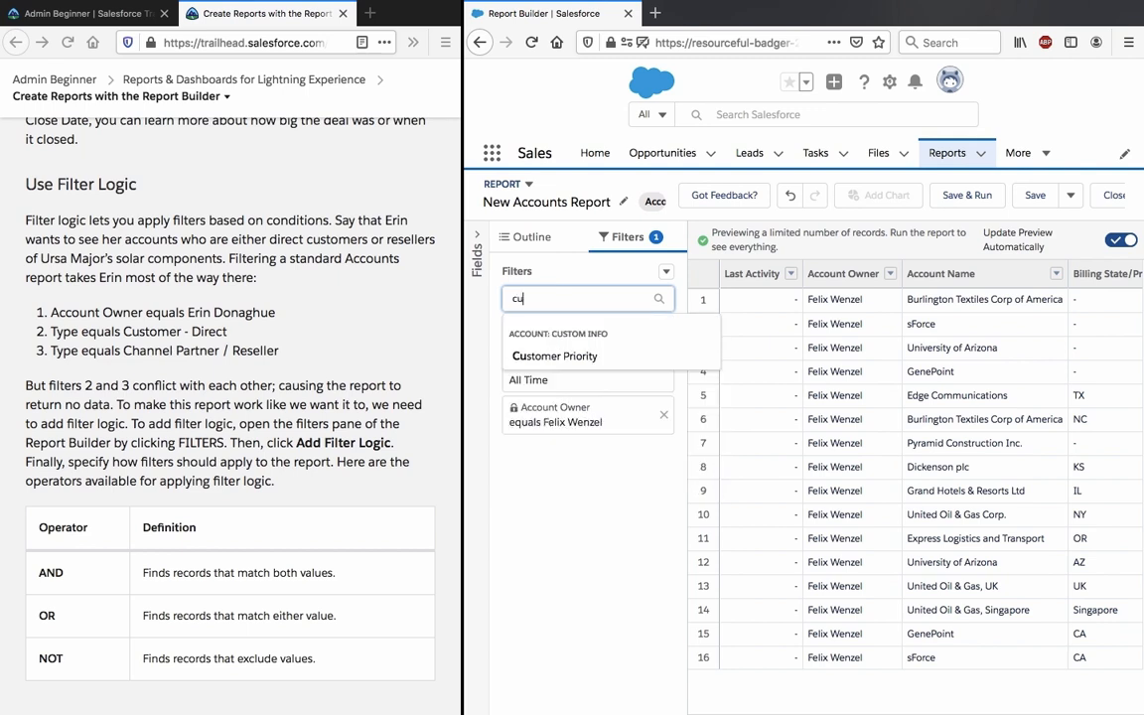
text(stomer)
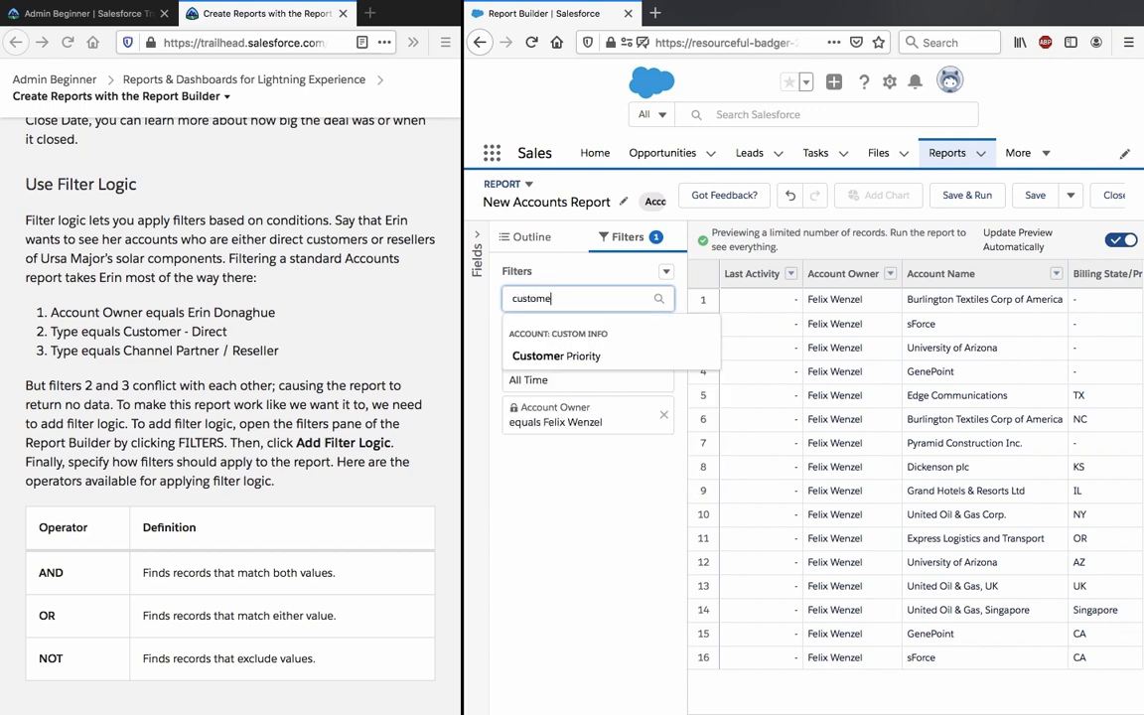
key(BackSpace)
key(BackSpace)
key(BackSpace)
key(BackSpace)
key(BackSpace)
key(BackSpace)
key(BackSpace)
key(BackSpace)
Add a Type filter that equals Customer - Direct.
text(typ)
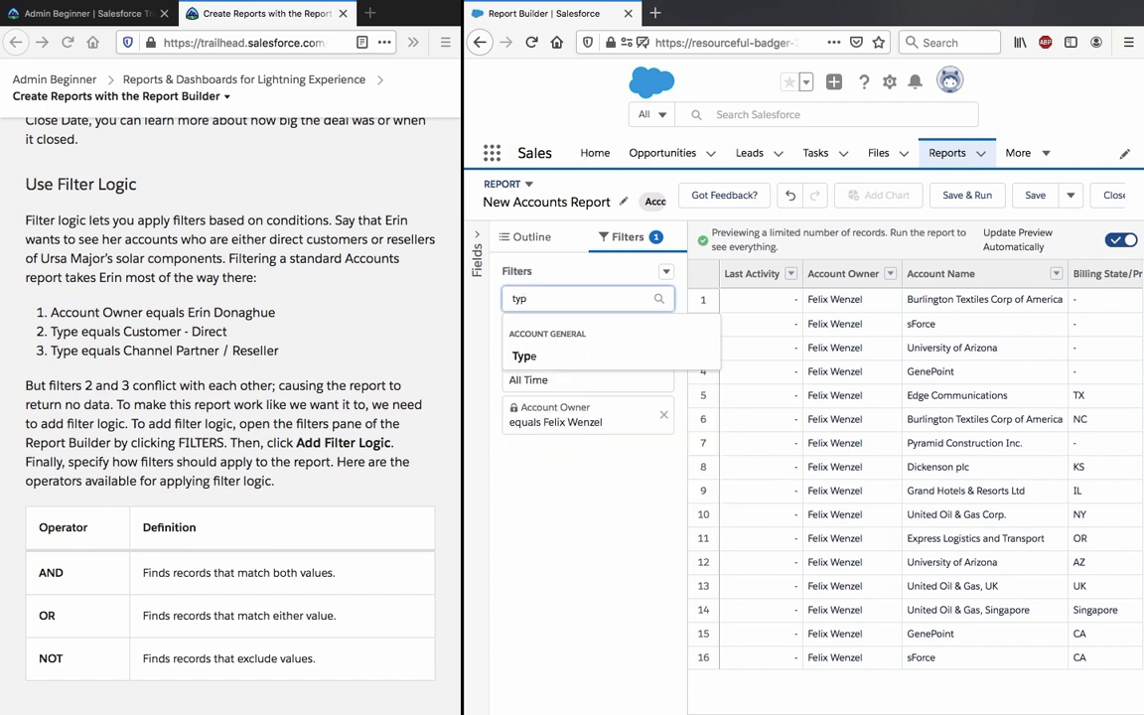
click(551, 358)
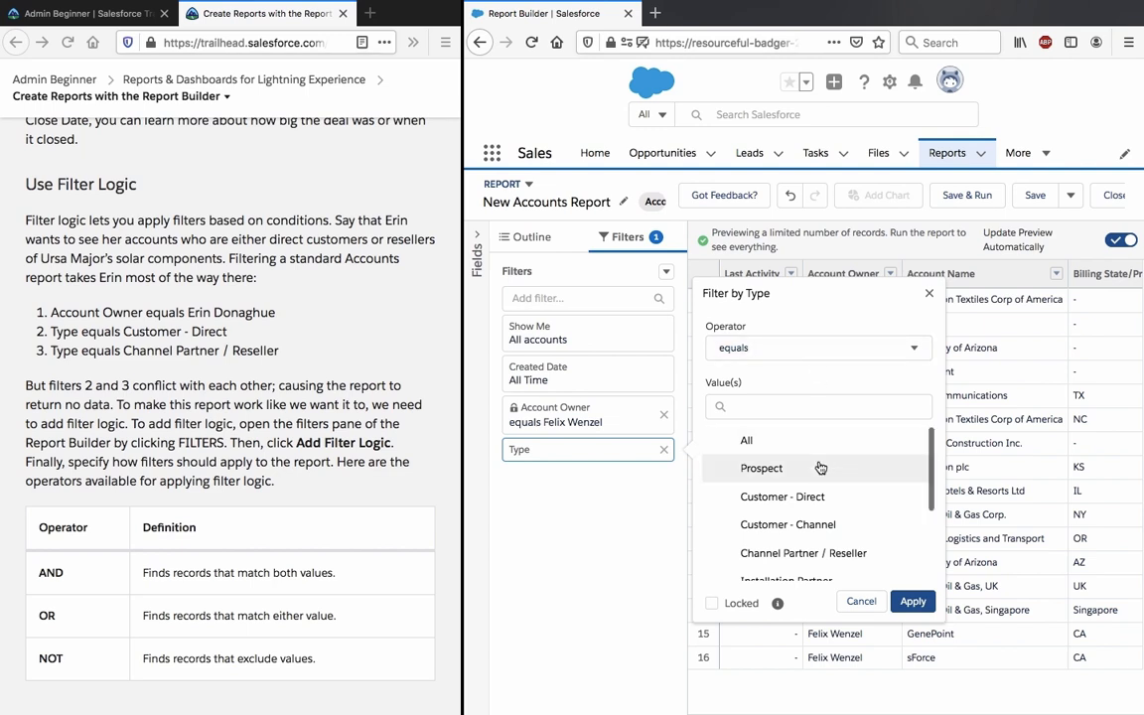
scroll(821, 467, down, 1)
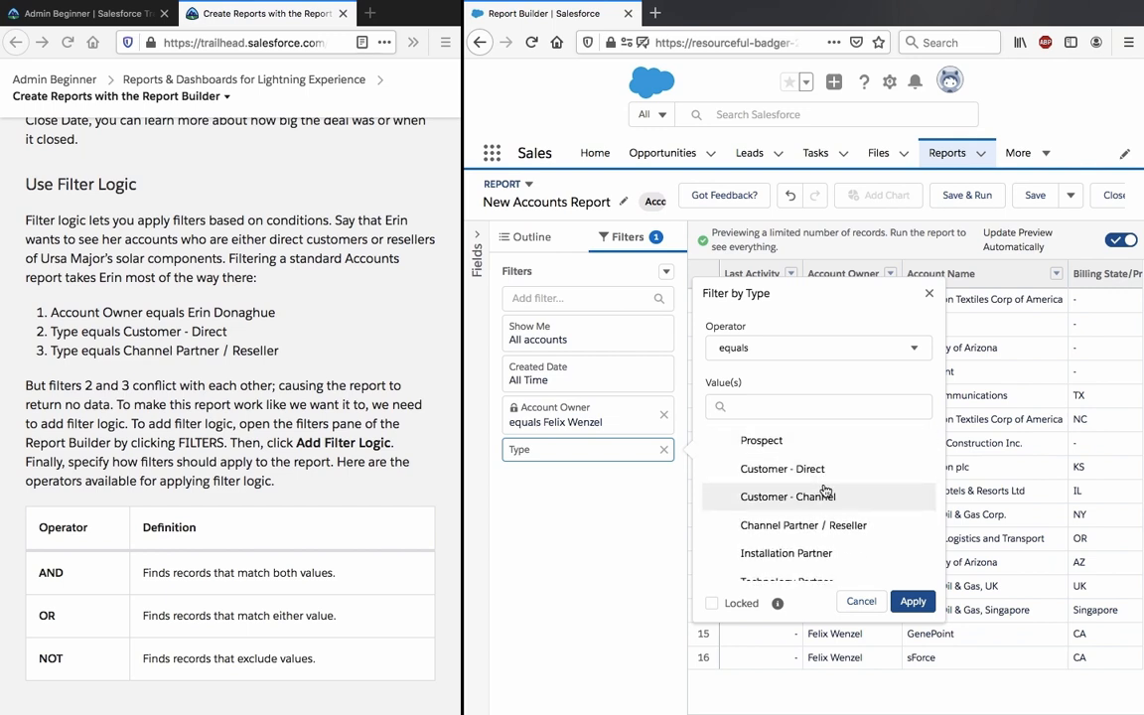
click(822, 471)
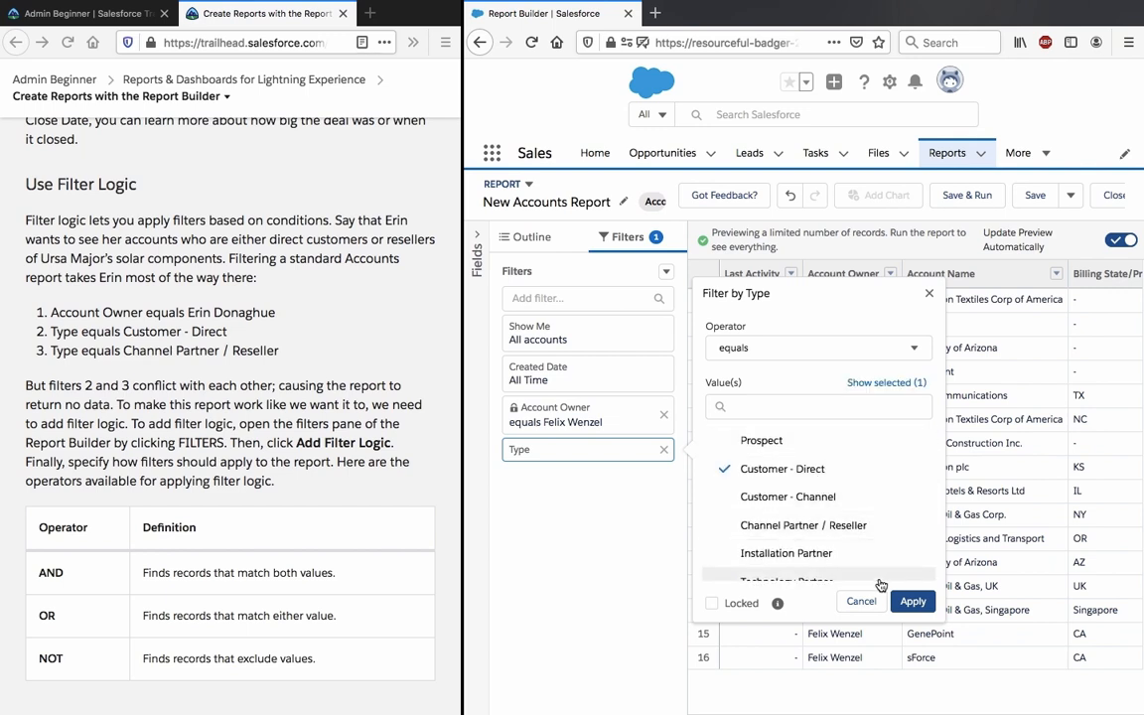
click(912, 601)
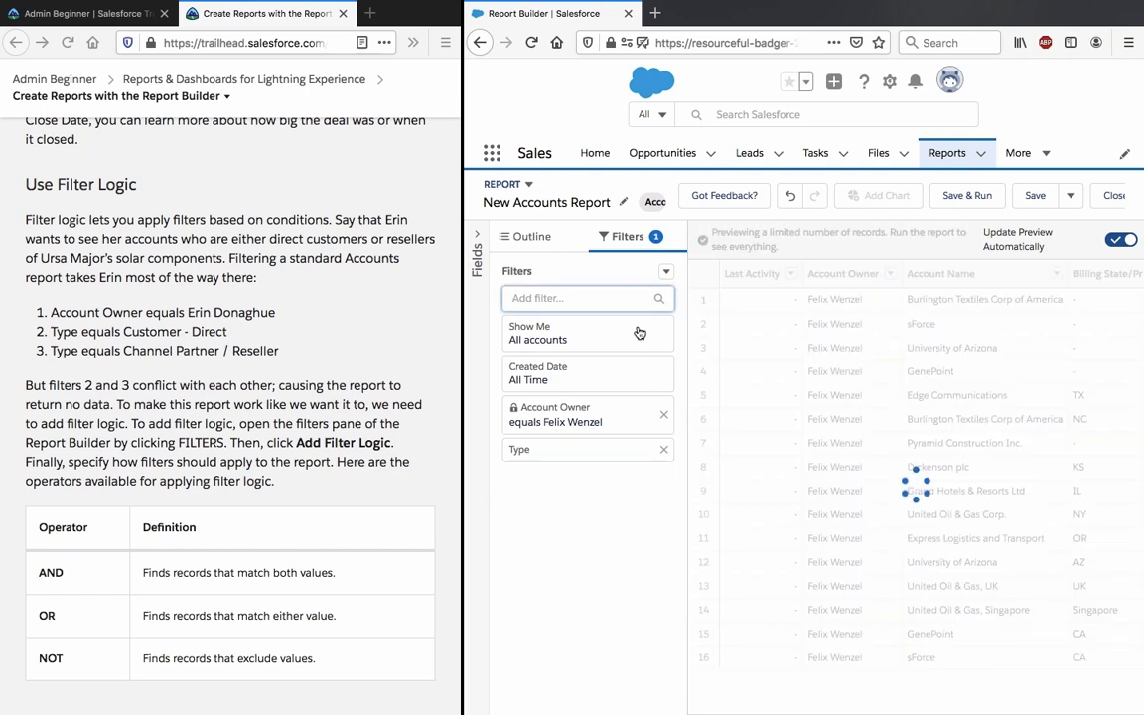
Add a second Type filter that equals Channel Partner / Reseller.
click(606, 288)
text(typ)
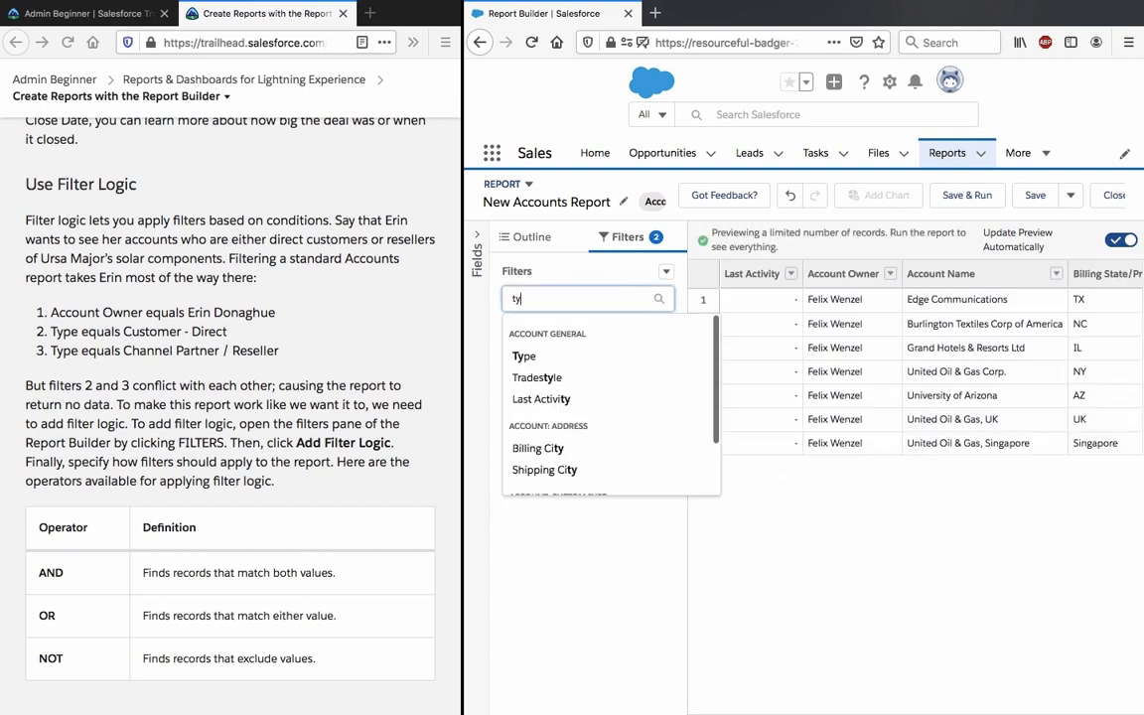
click(582, 355)
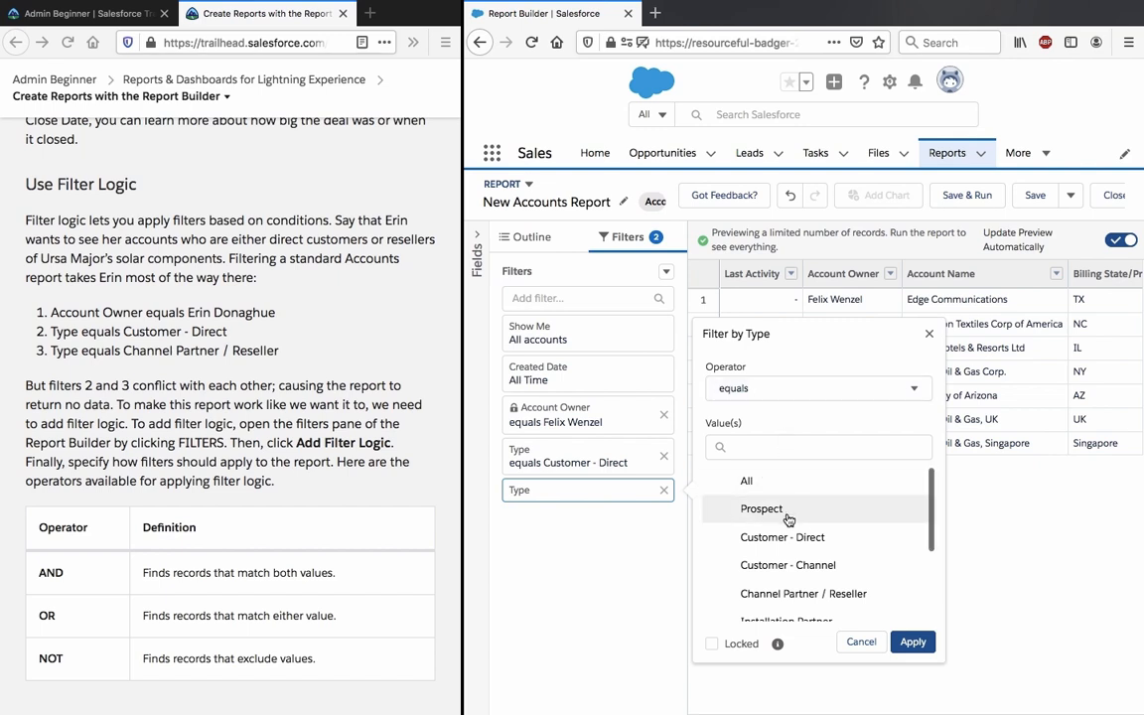
scroll(790, 518, down, 1)
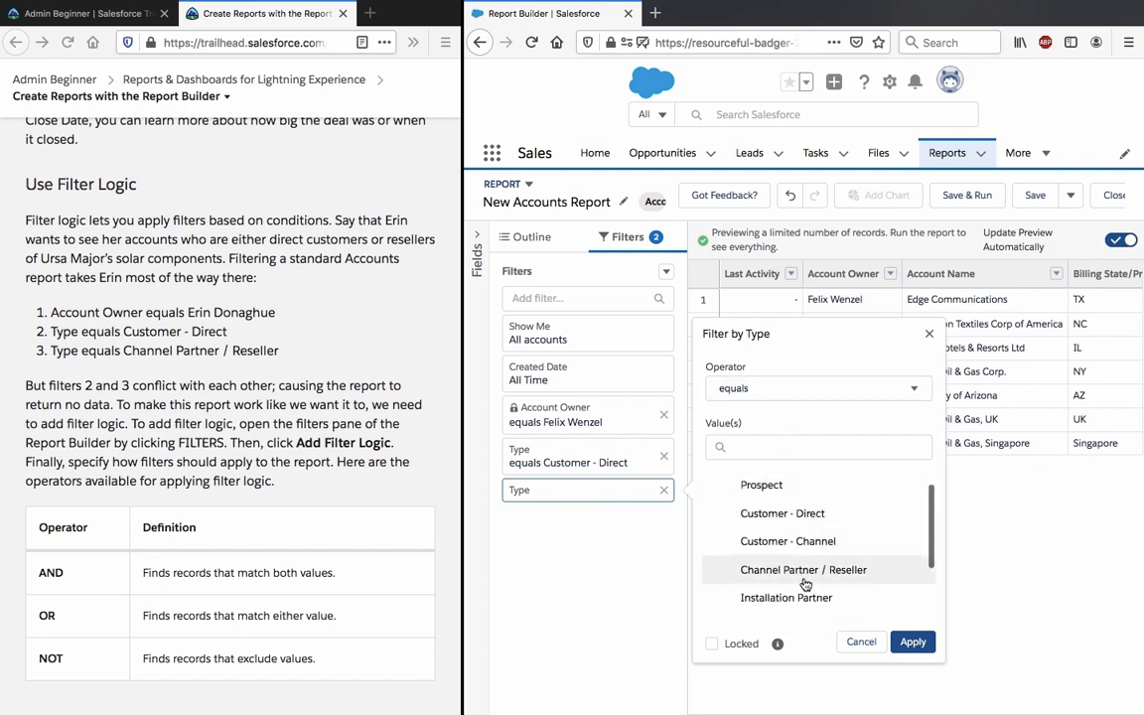
scroll(804, 584, down, 3)
scroll(805, 584, up, 3)
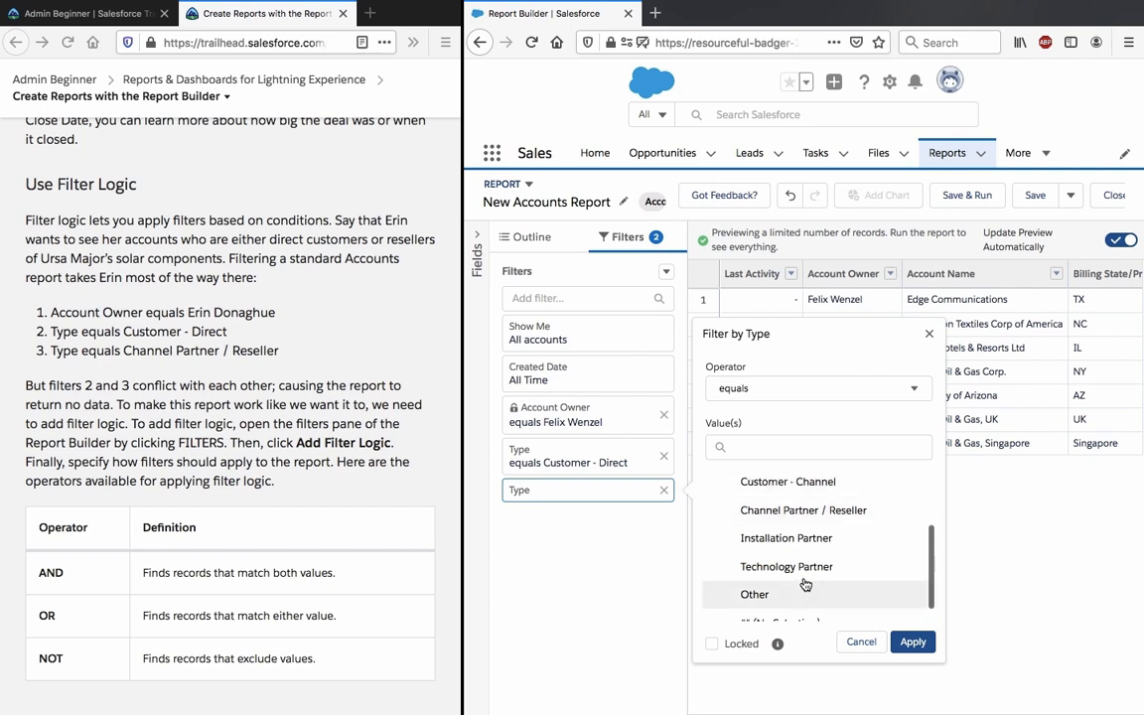
scroll(805, 584, up, 1)
scroll(805, 586, down, 2)
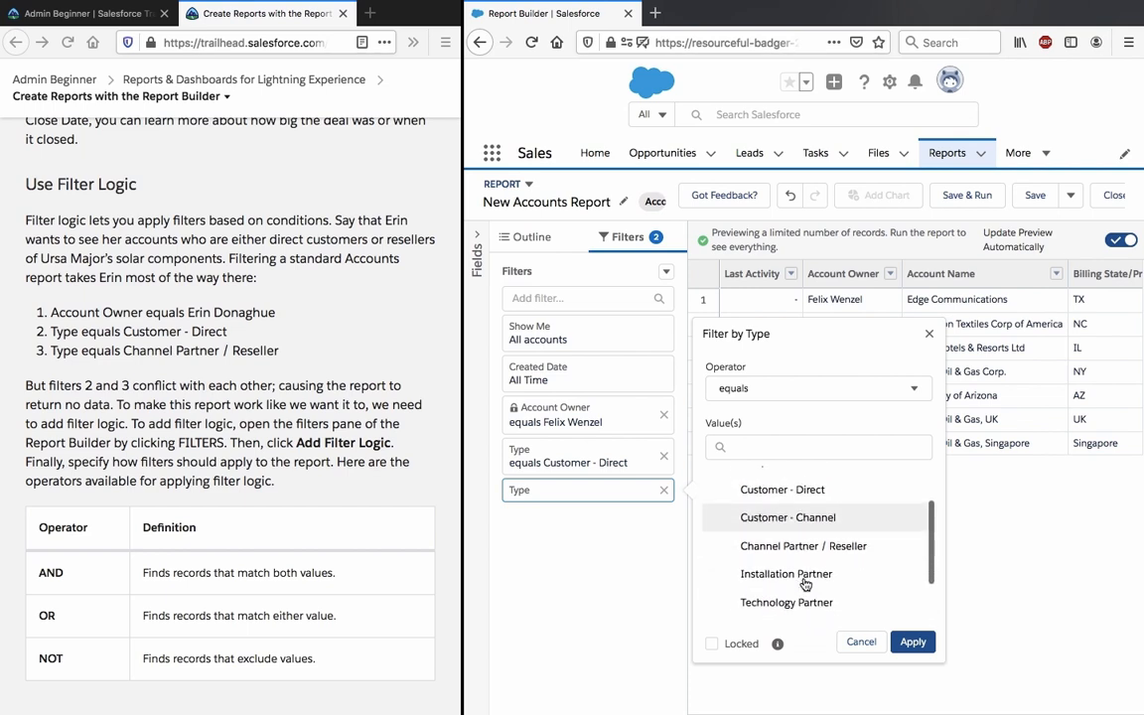
click(810, 545)
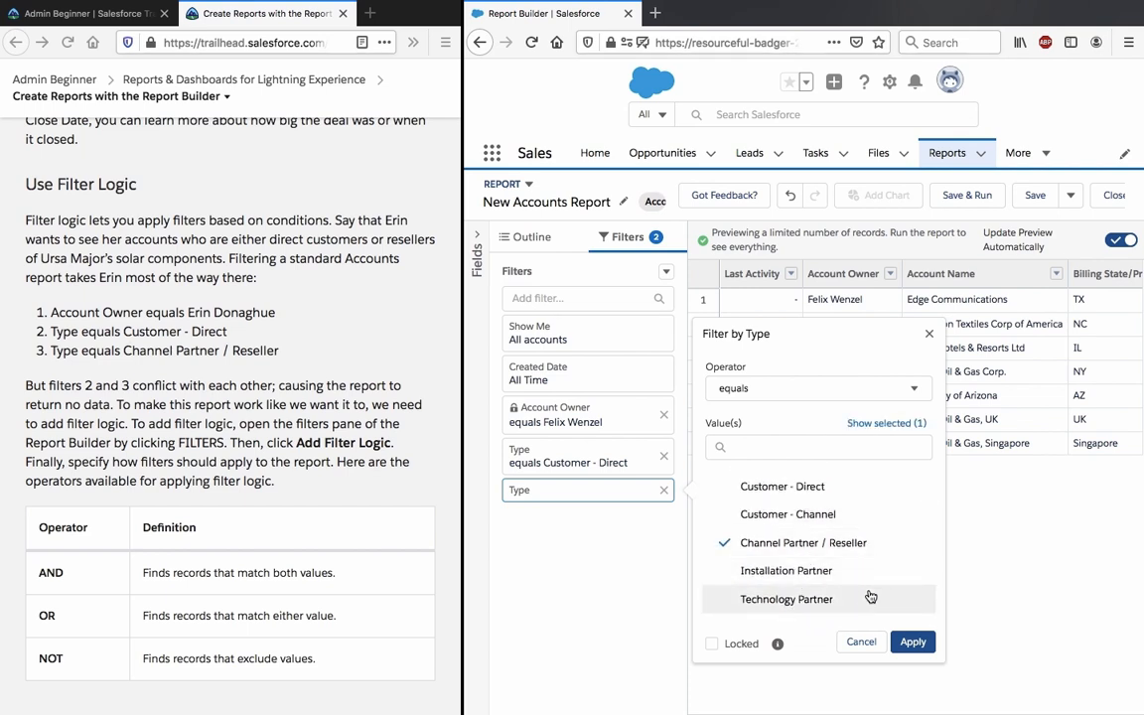
click(914, 642)
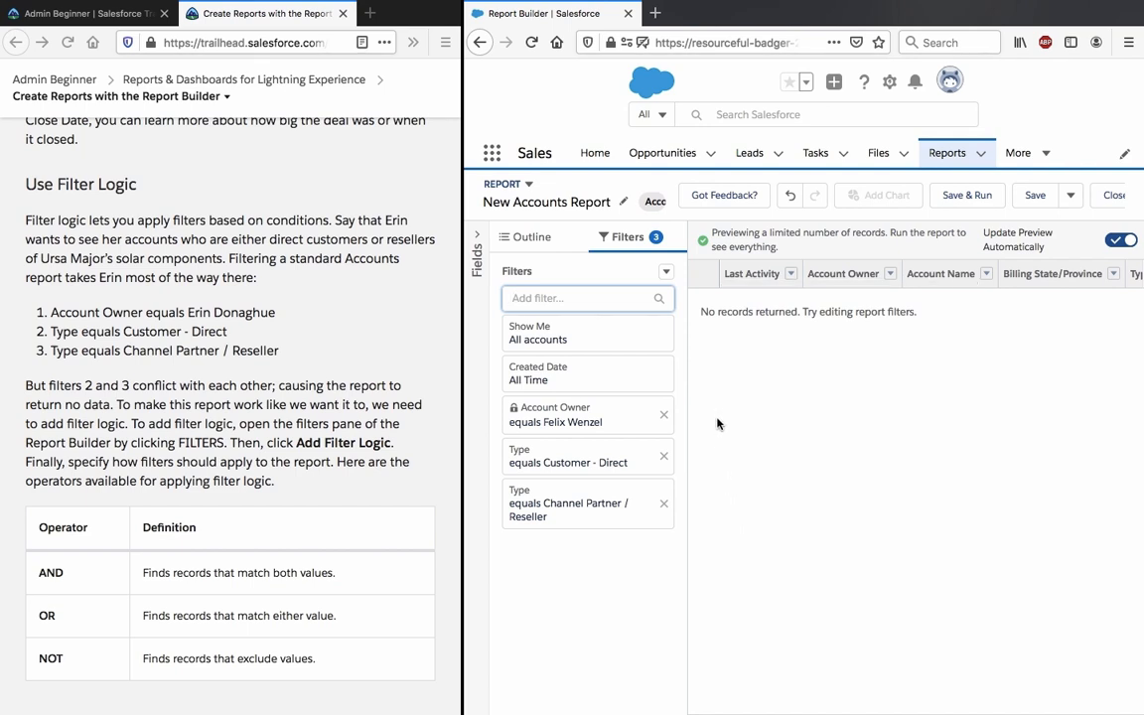
Add filter logic to the report and set it to 1 AND (2 OR 3).
click(667, 273)
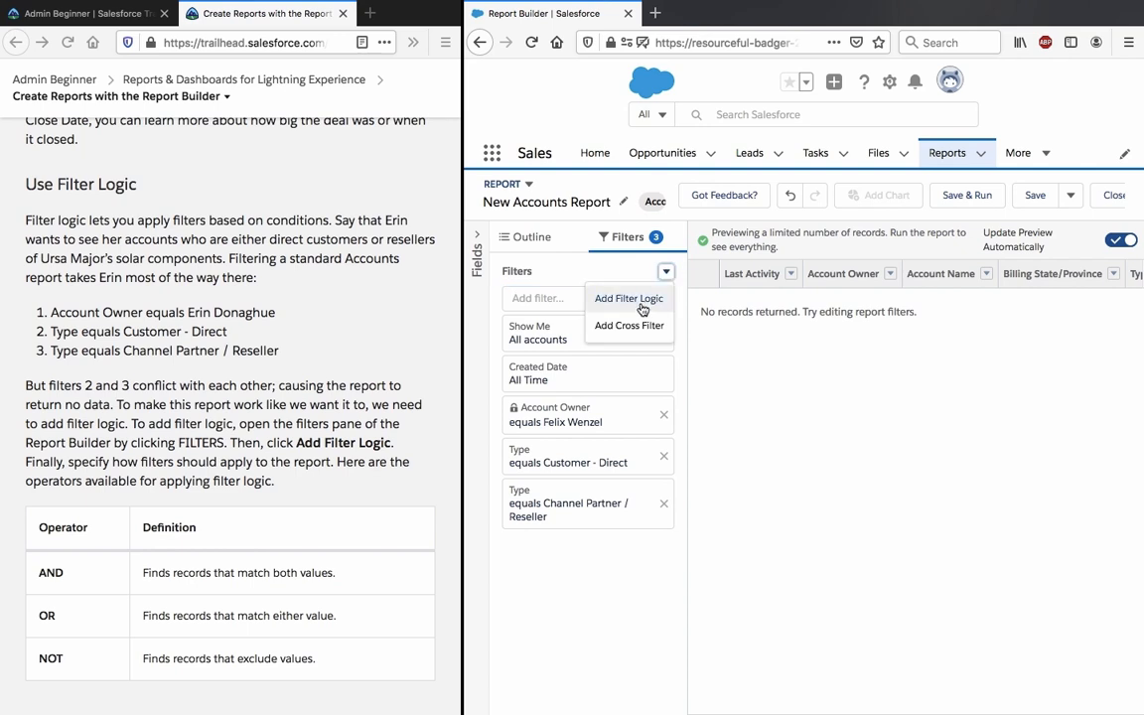
click(635, 299)
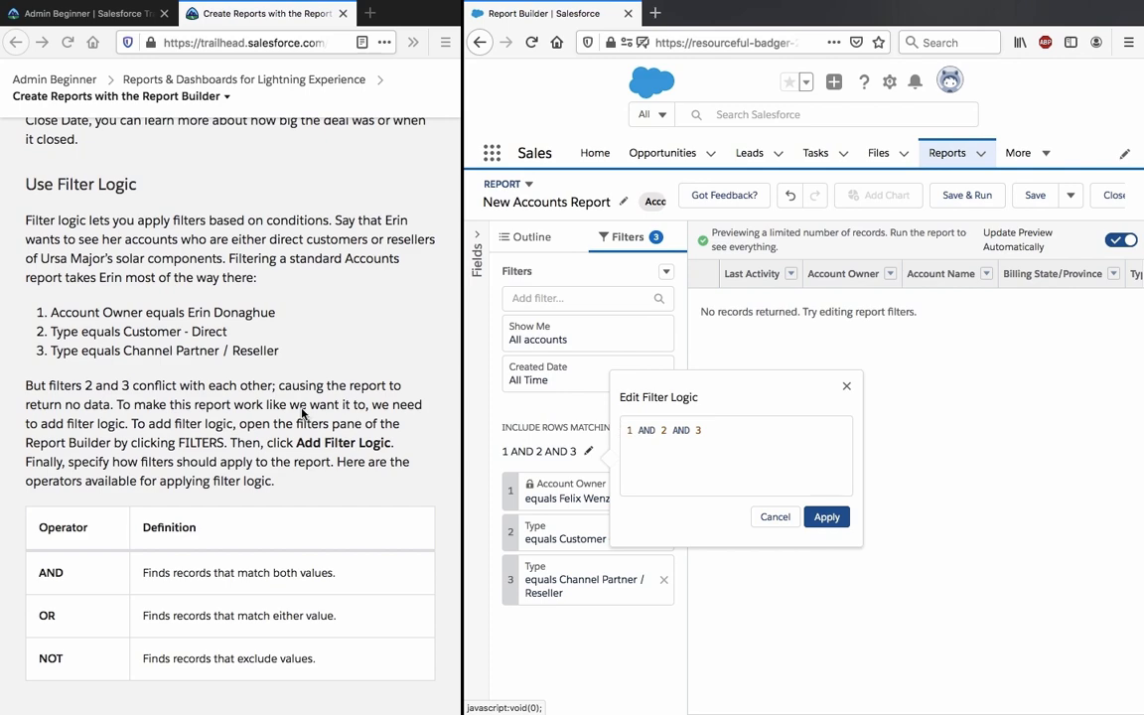
scroll(303, 414, down, 3)
scroll(303, 414, down, 1)
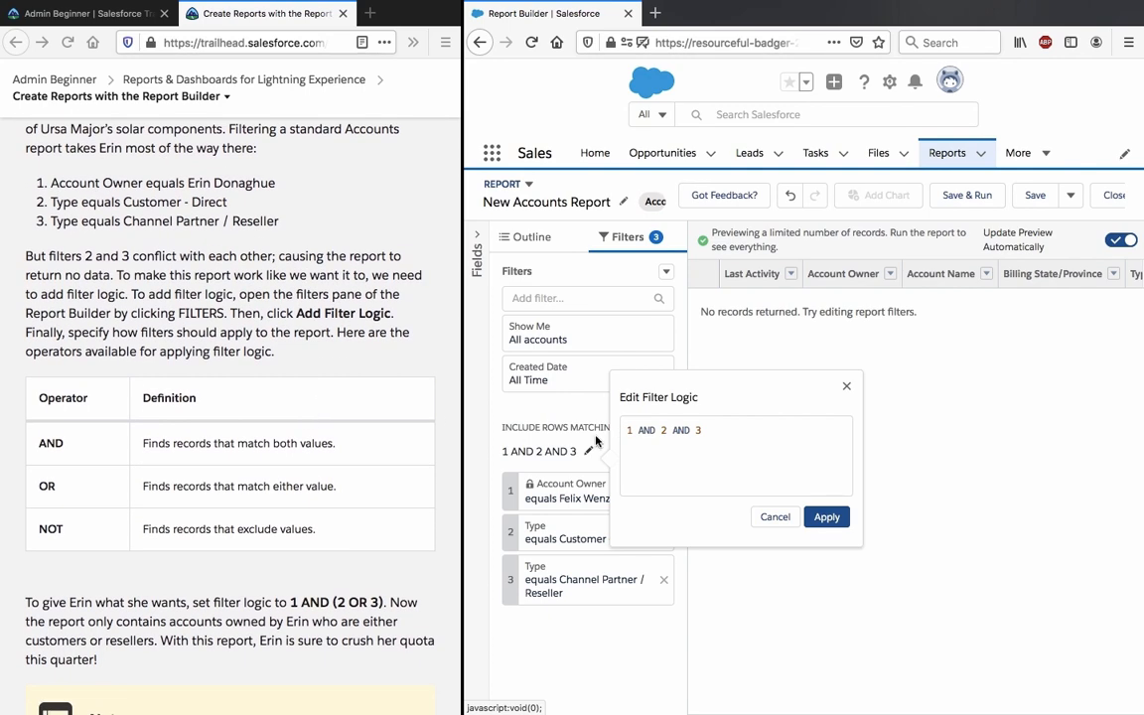
click(662, 430)
text(()
click(703, 430)
text())
double_click(685, 430)
text(OR)
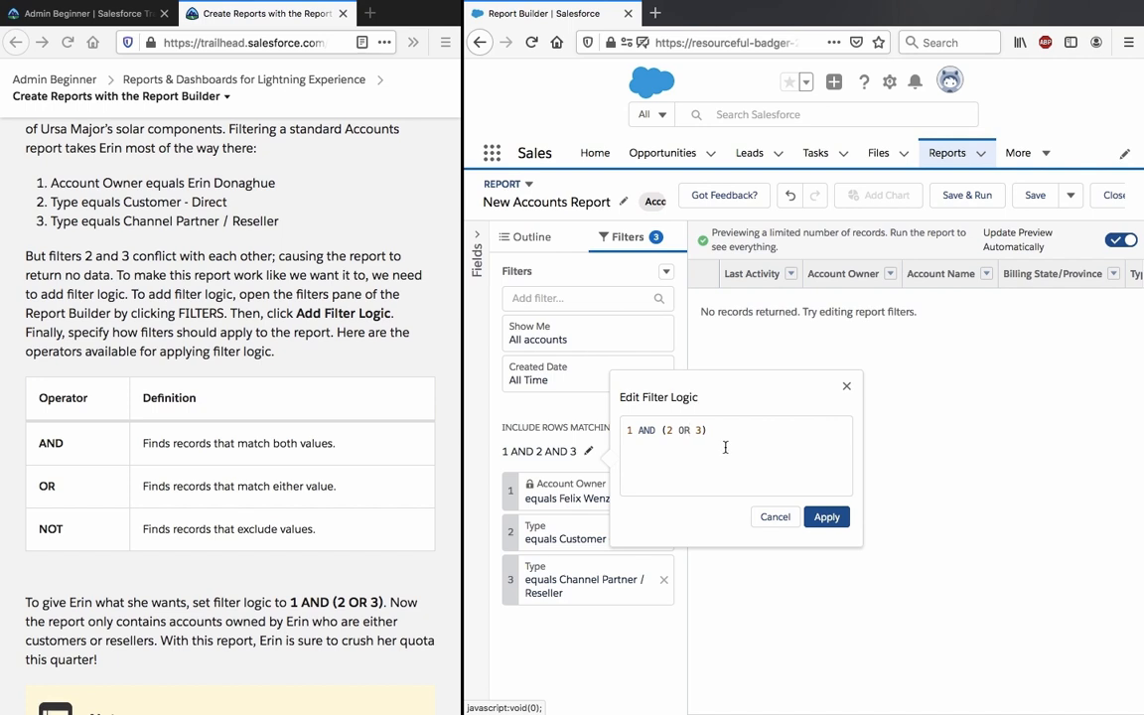
click(821, 515)
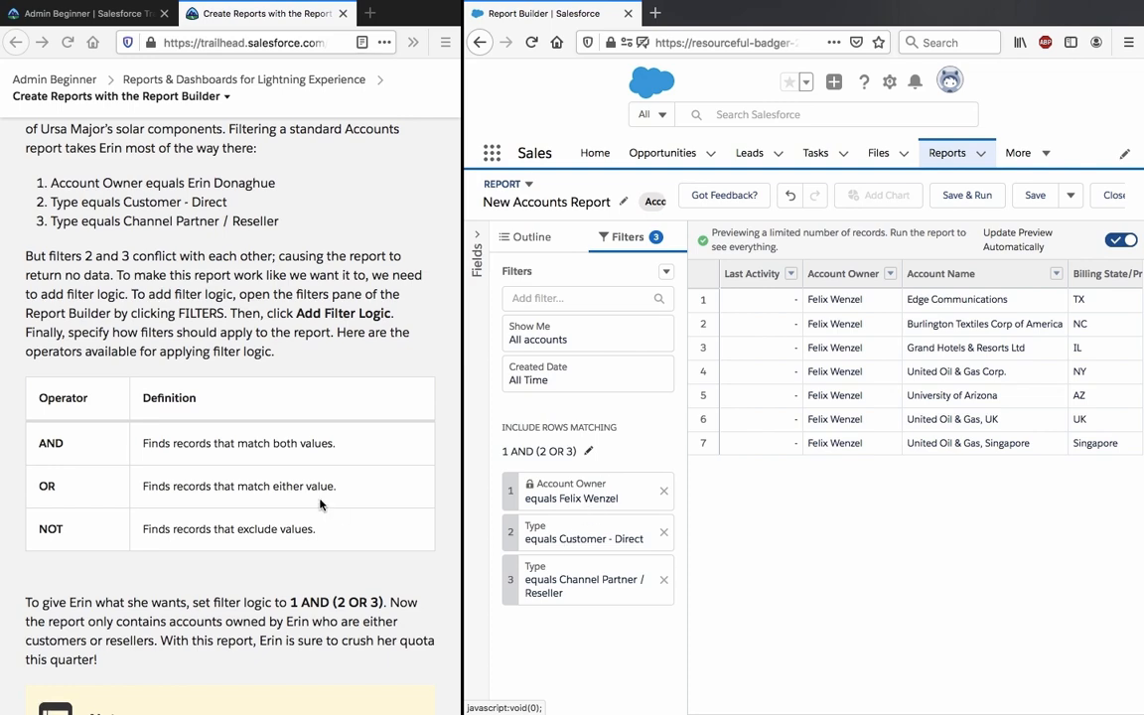
Review the OR operator's definition, the Type column in the report preview, and the unit's note on filter logic and cross filters.
scroll(320, 504, down, 10)
scroll(320, 505, up, 10)
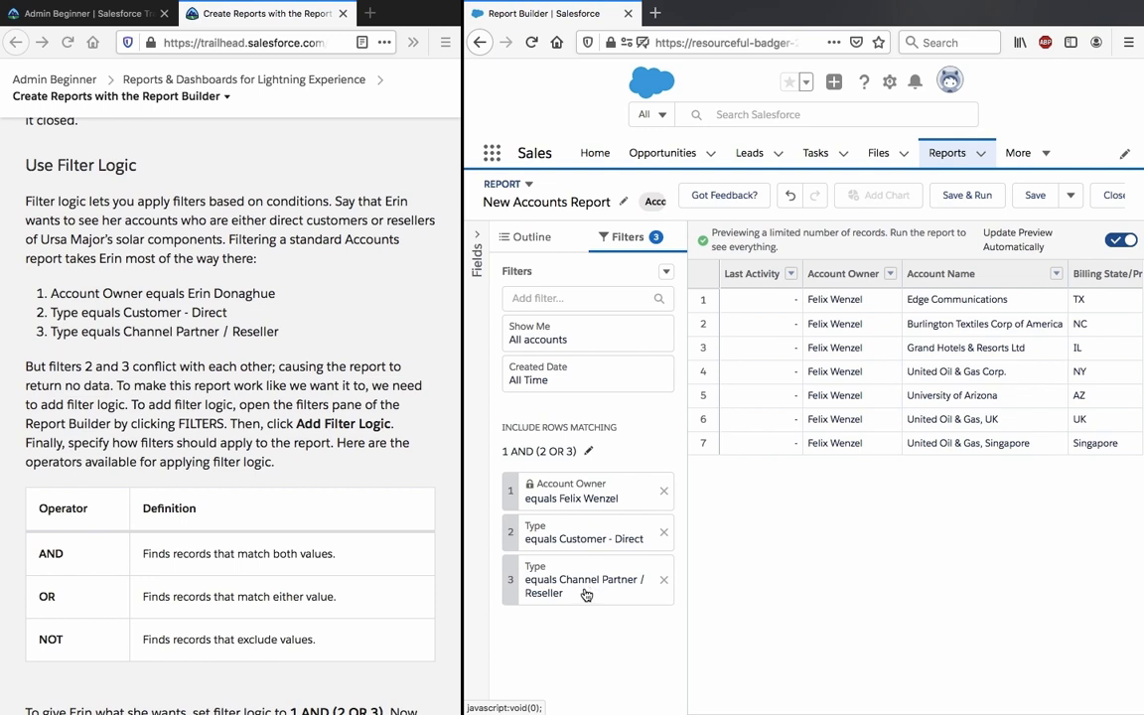
drag(338, 597, 139, 596)
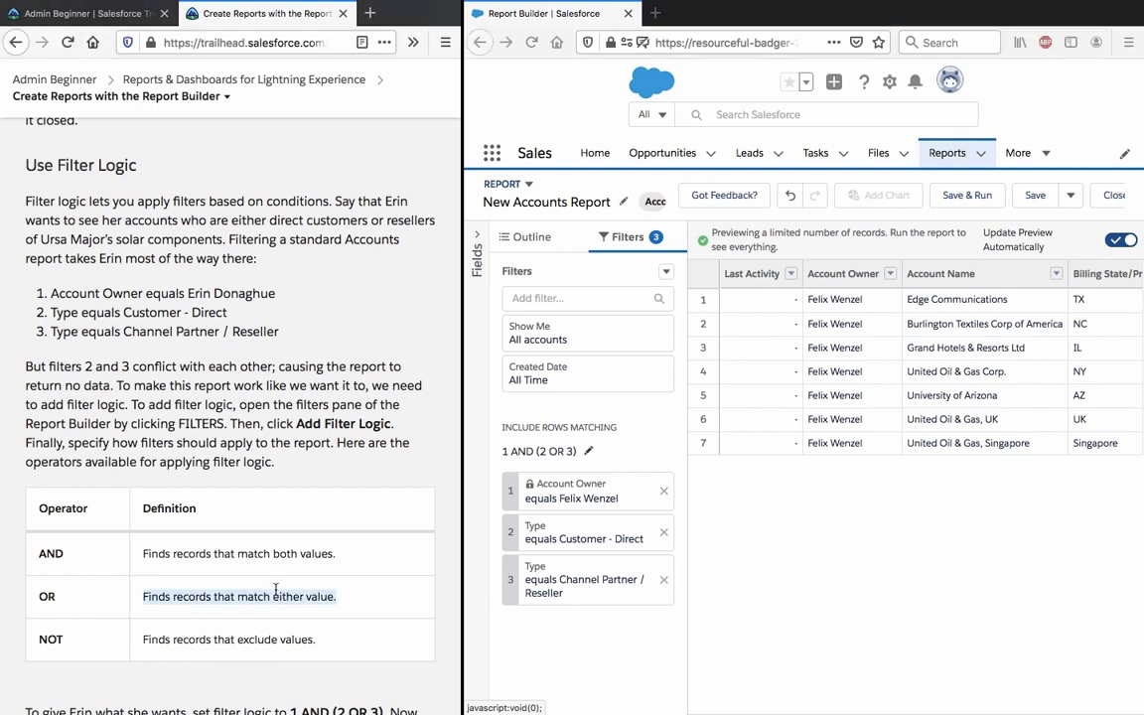
double_click(47, 596)
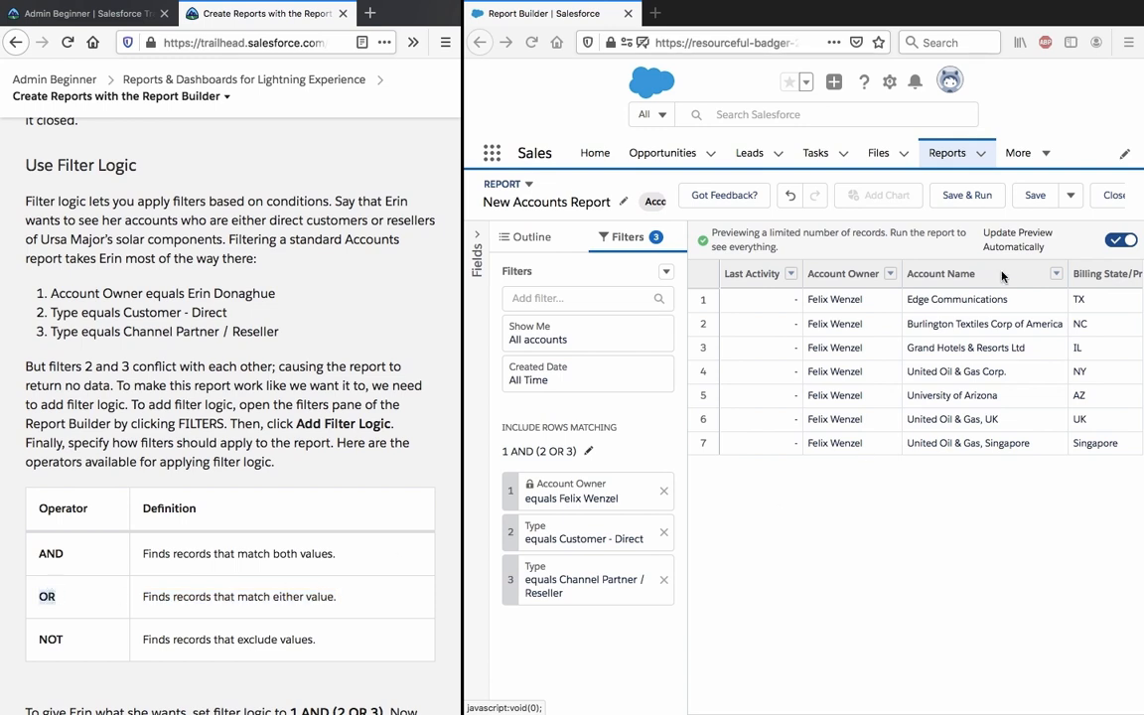
scroll(805, 434, right, 5)
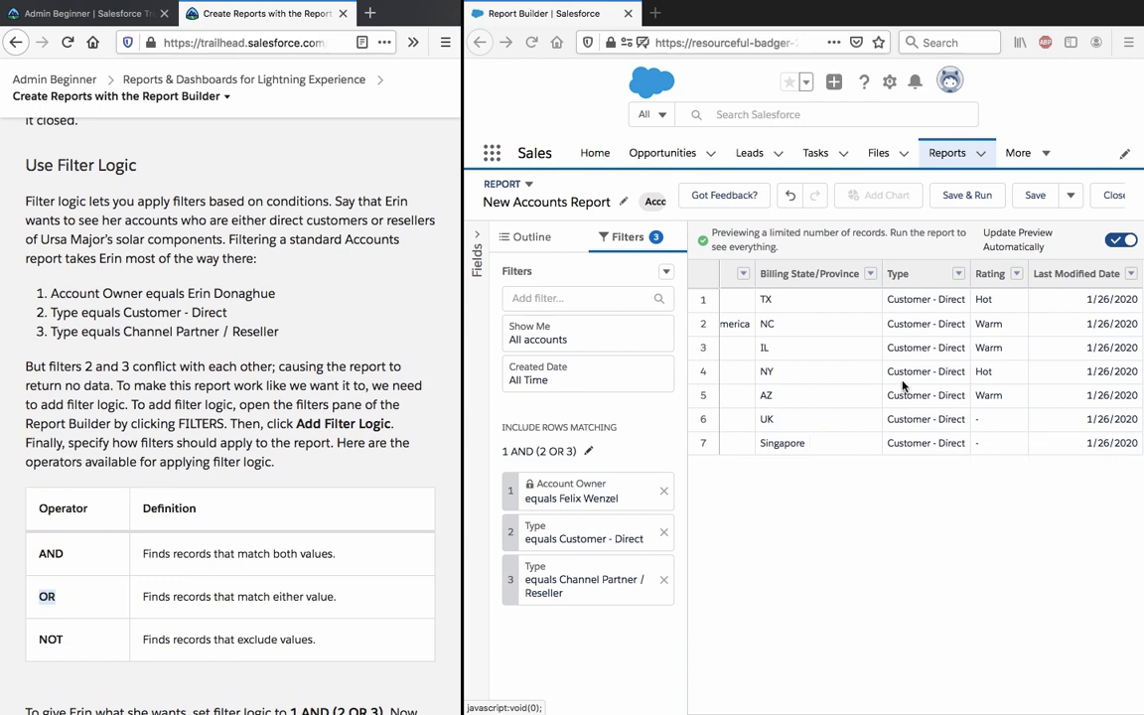
scroll(311, 444, down, 10)
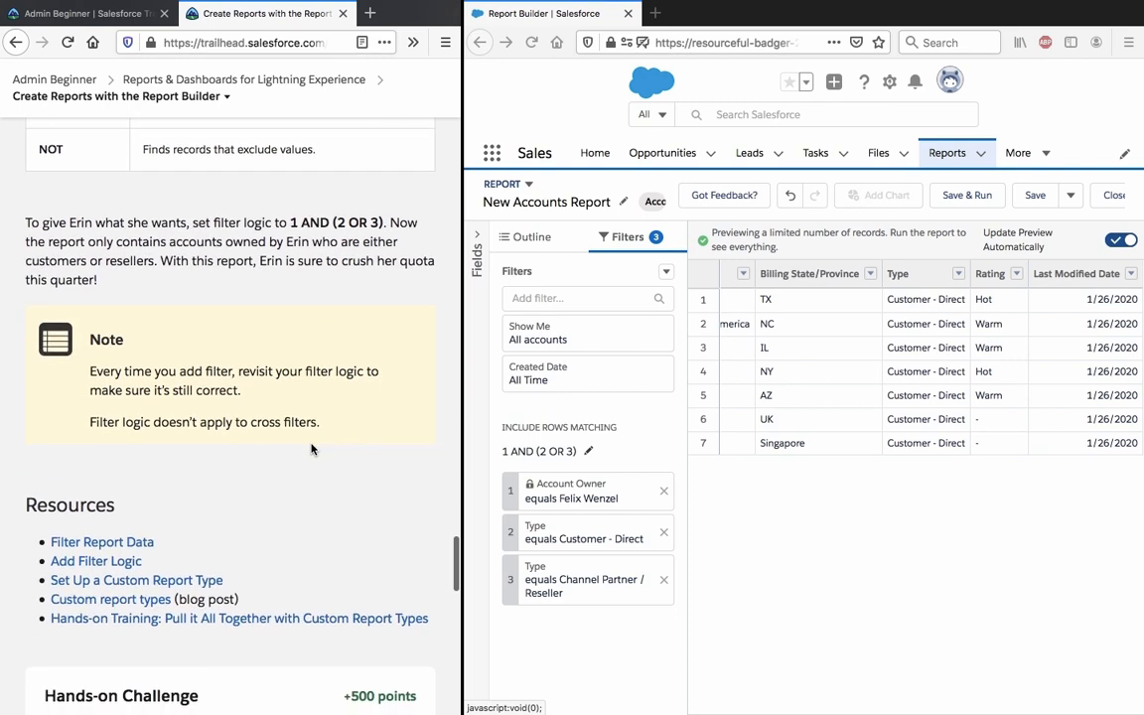
triple_click(161, 370)
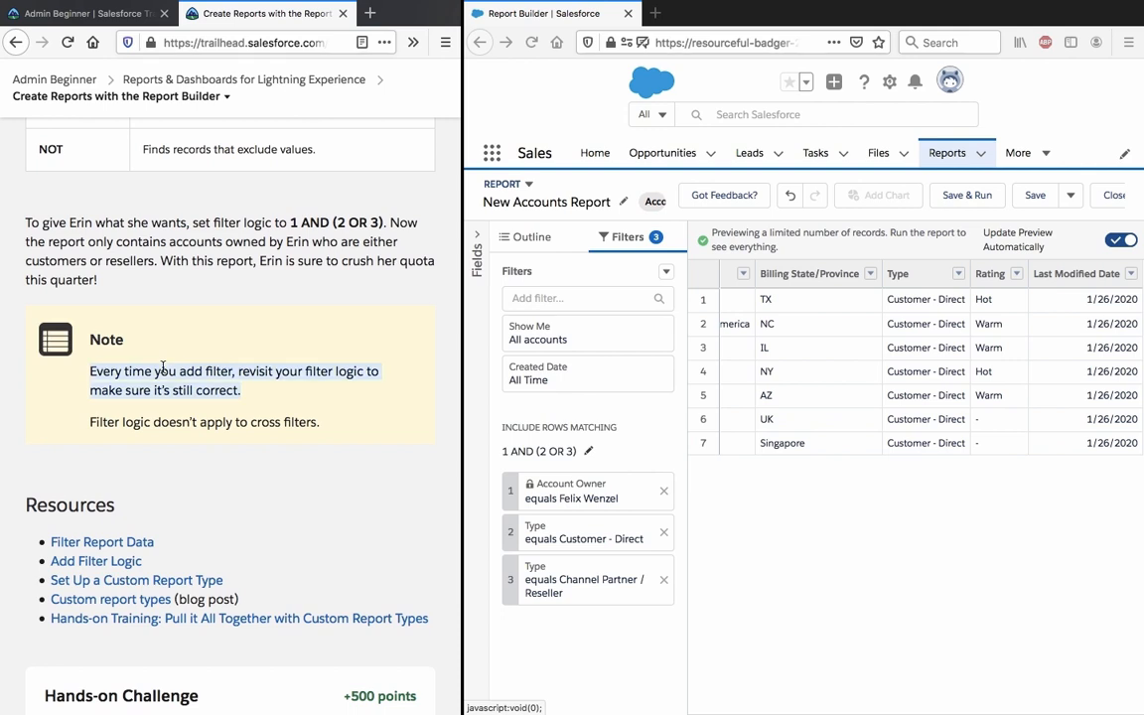
click(161, 370)
triple_click(168, 419)
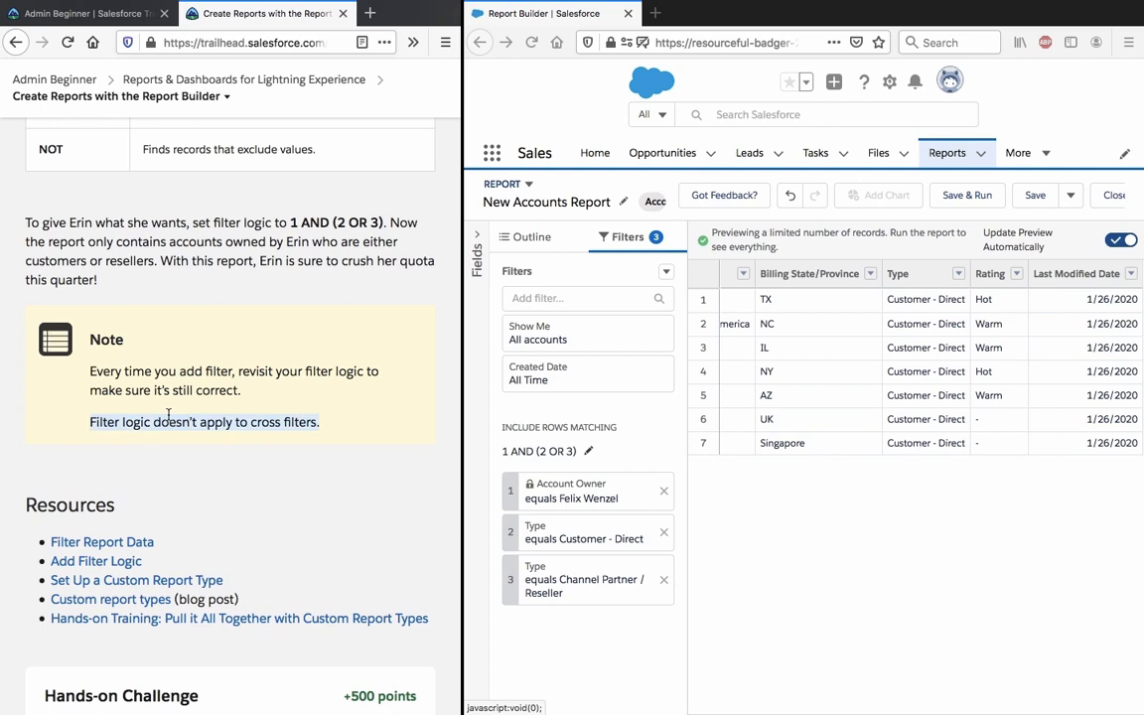
click(664, 274)
click(664, 274)
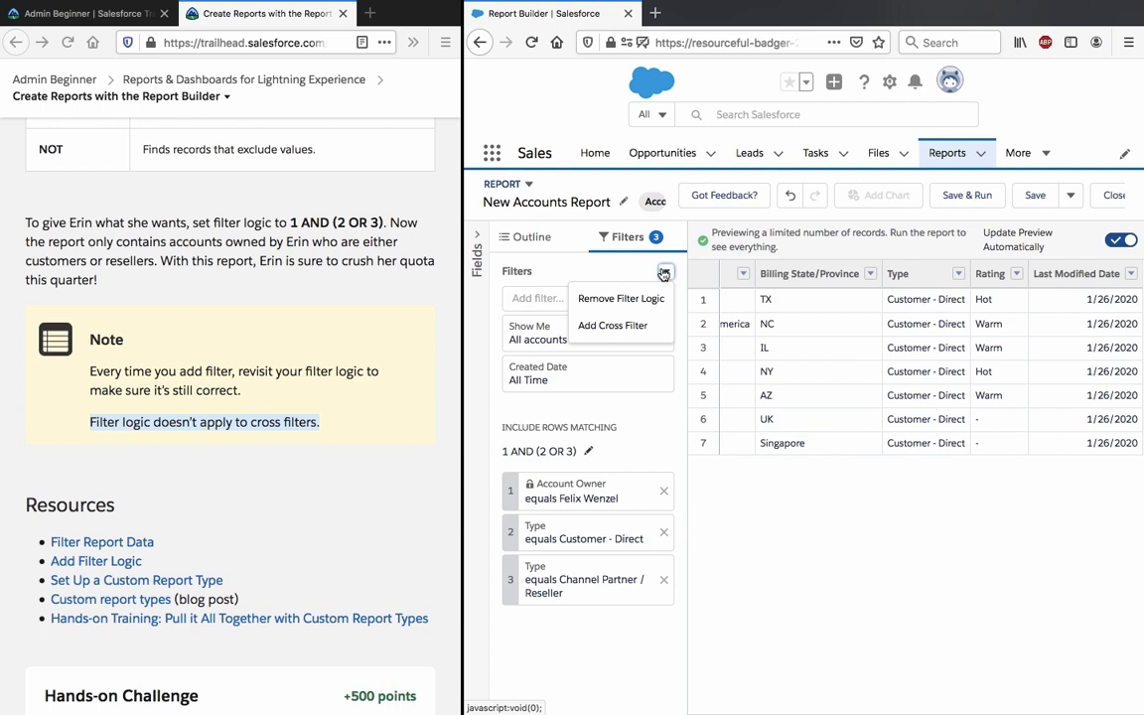
click(623, 328)
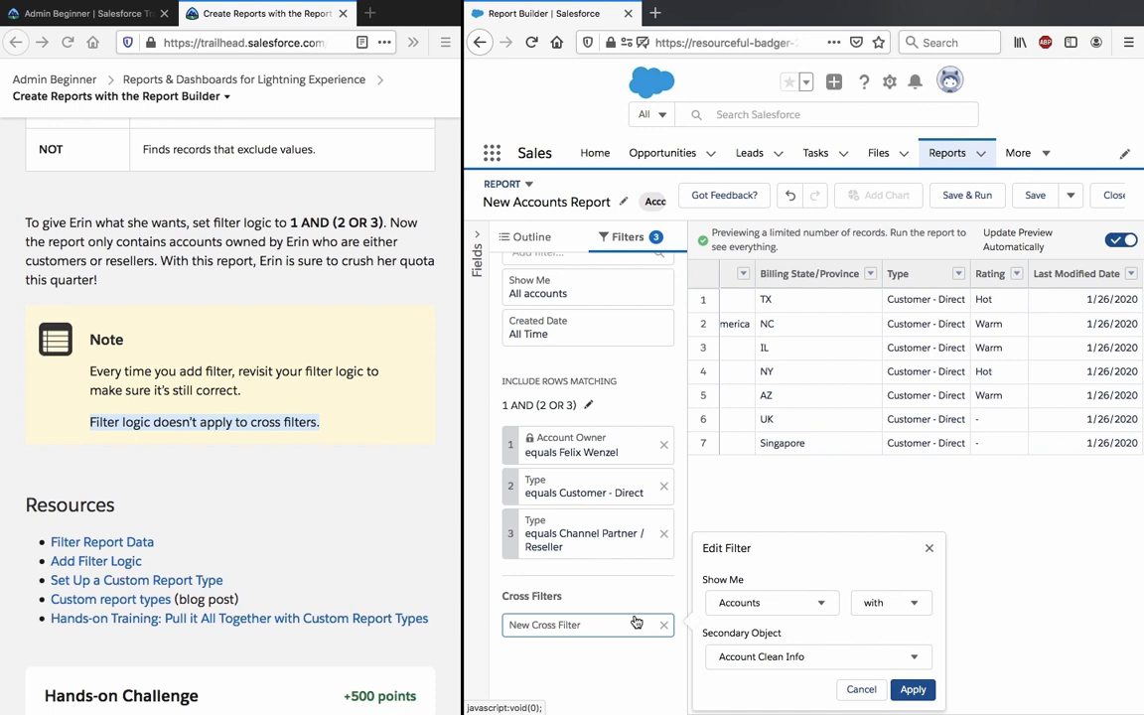
click(931, 555)
Read the Hands-on Challenge requirements for creating a report to show leads.
scroll(367, 526, down, 1)
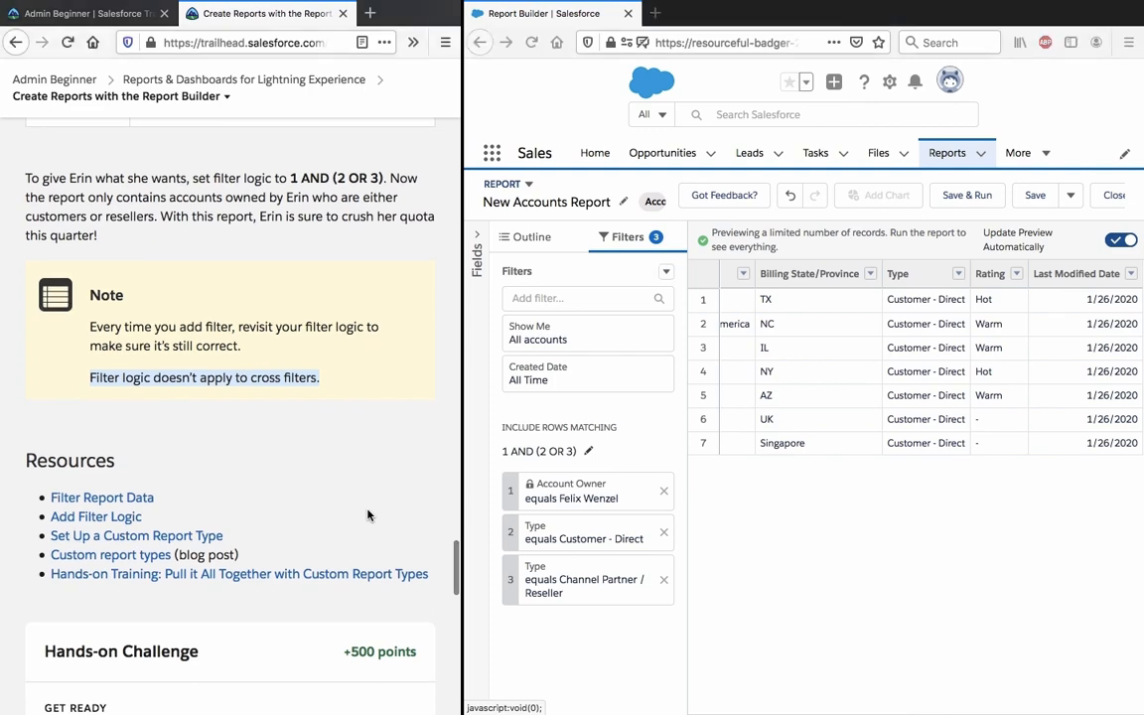
scroll(367, 515, down, 10)
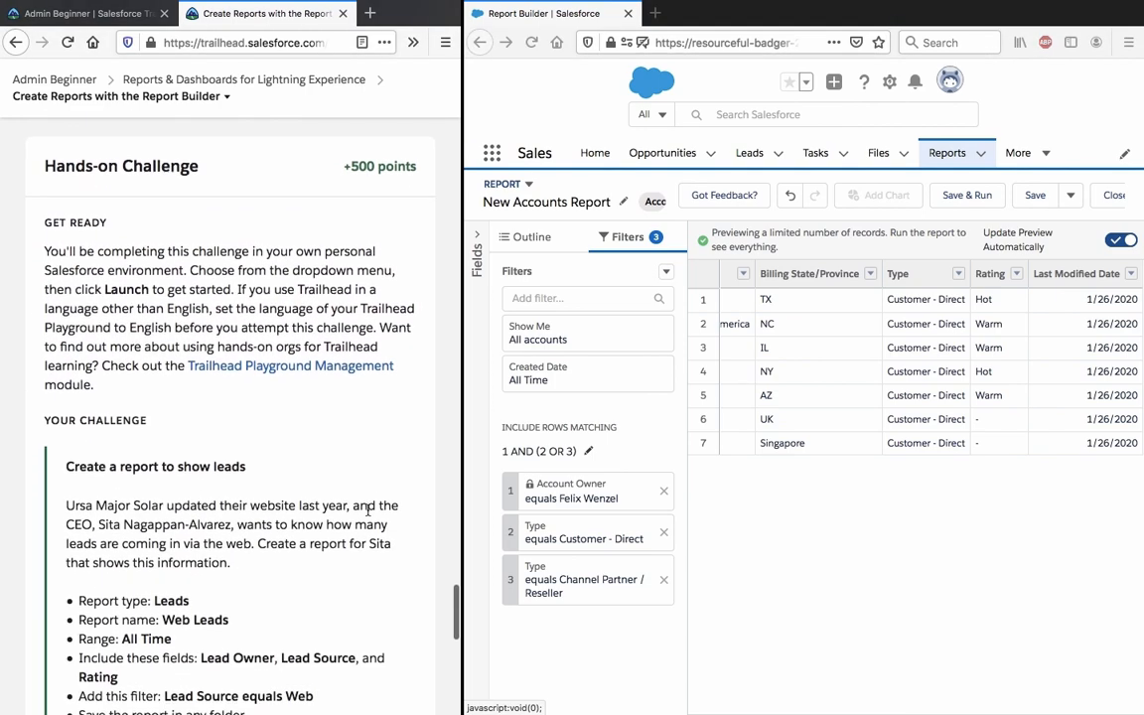
drag(462, 417, 609, 417)
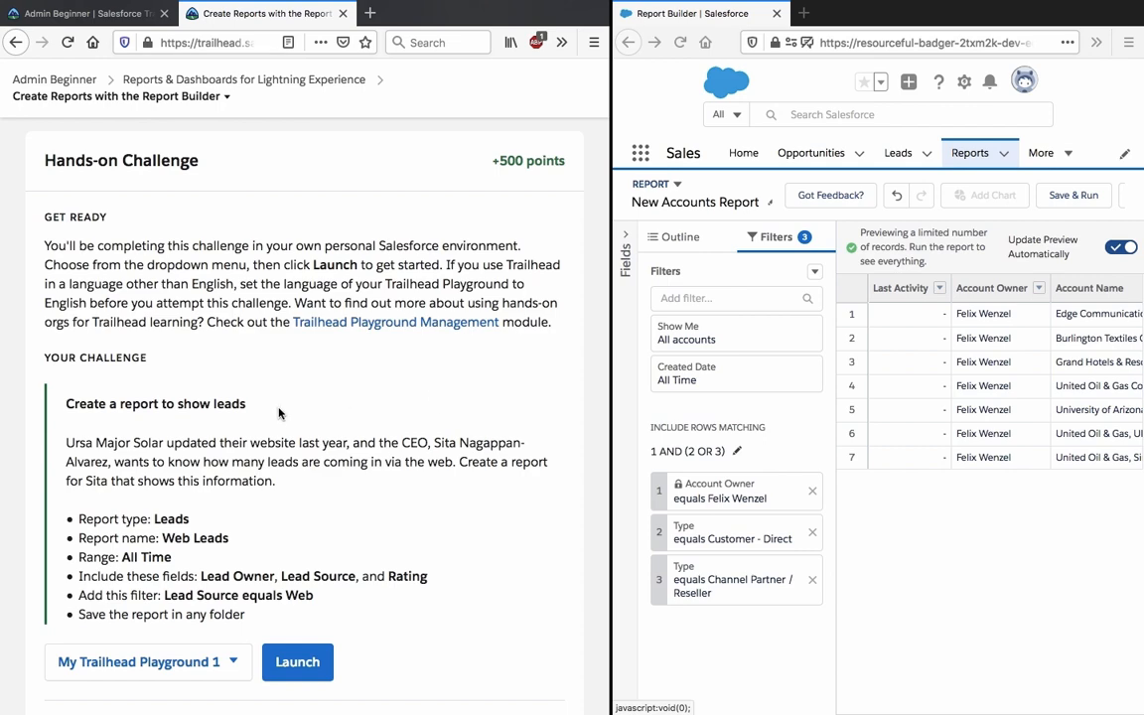
triple_click(233, 403)
scroll(233, 403, down, 1)
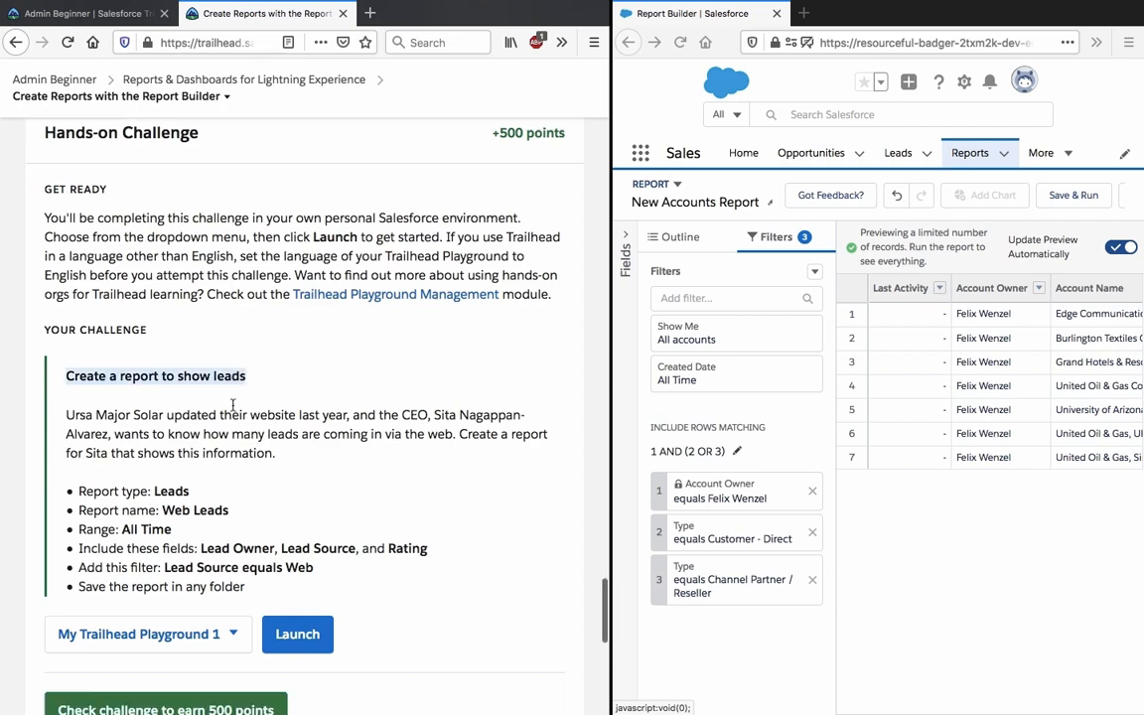
triple_click(233, 405)
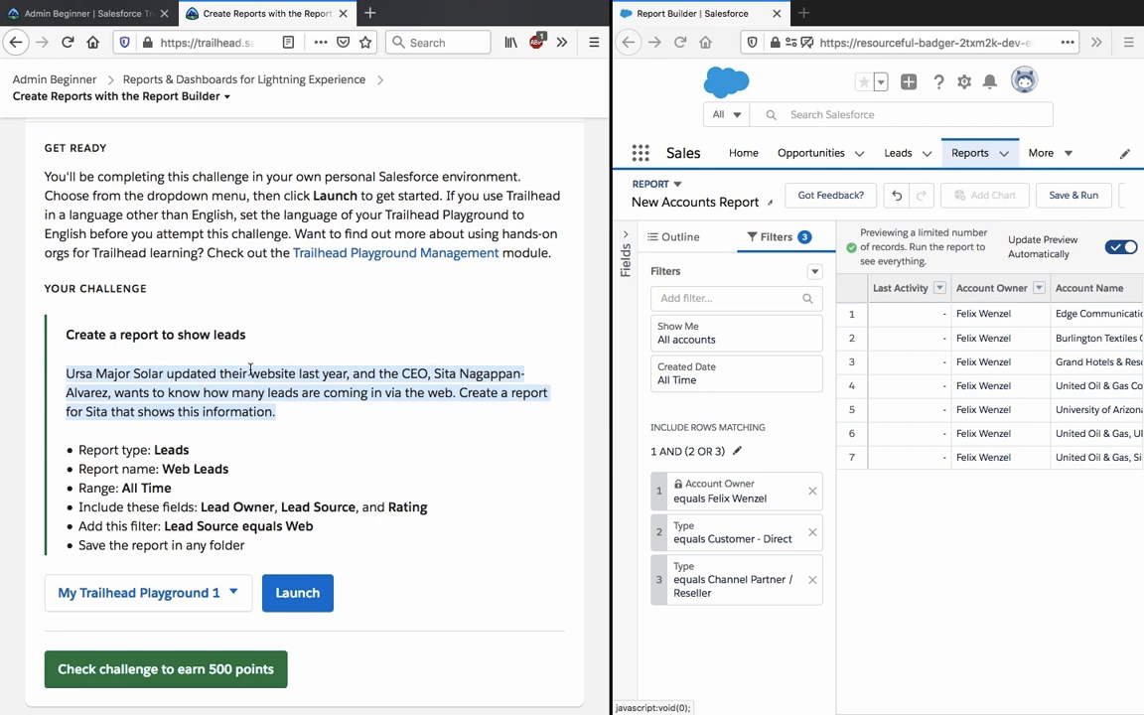
drag(78, 450, 152, 450)
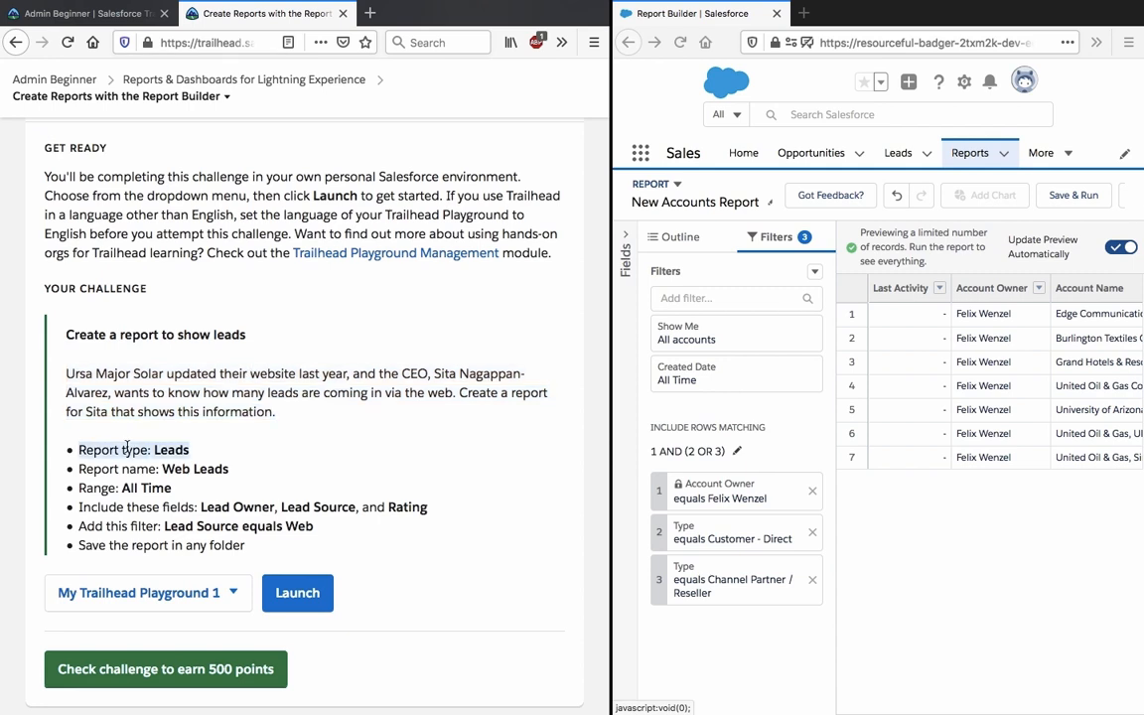
click(127, 449)
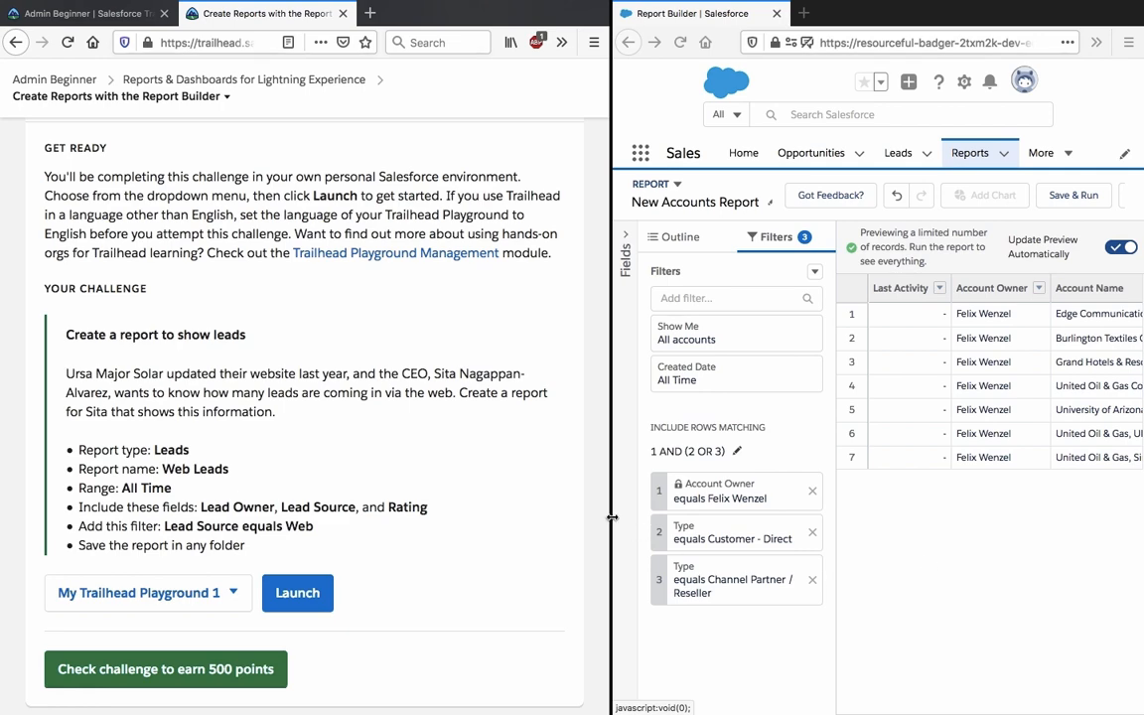
Save the report in Private Reports, named with the owner's first name plus "'s Reseller / Direct Accounts", and return to the Reports list.
drag(612, 518, 360, 522)
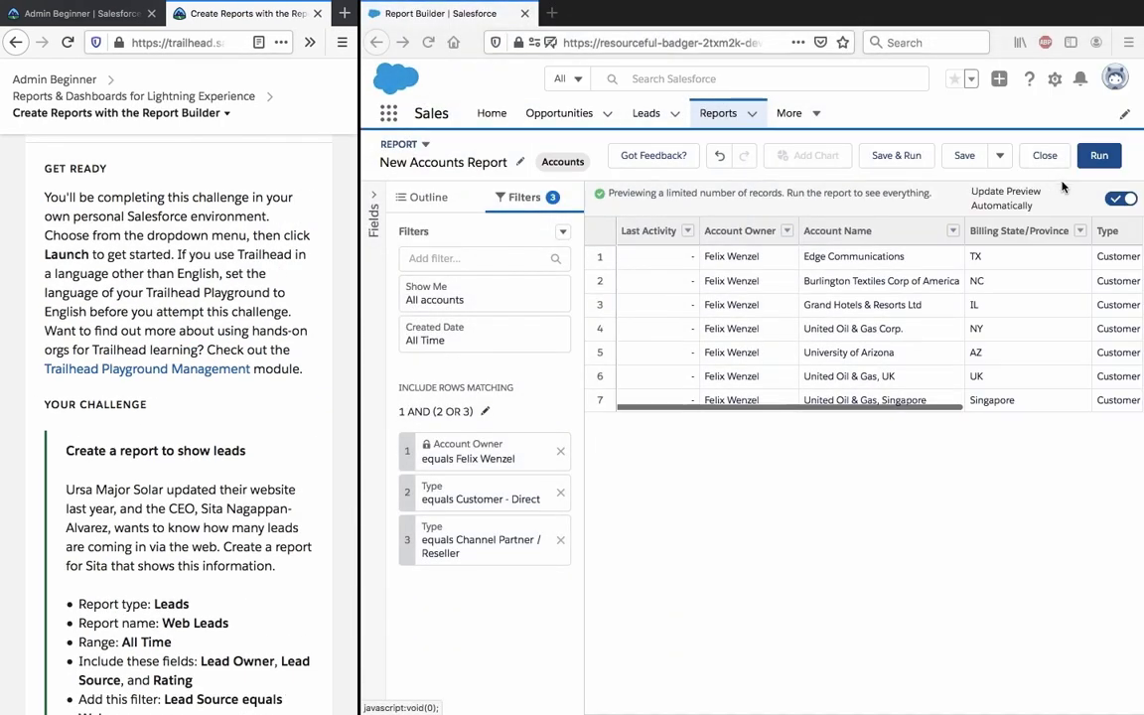
click(958, 156)
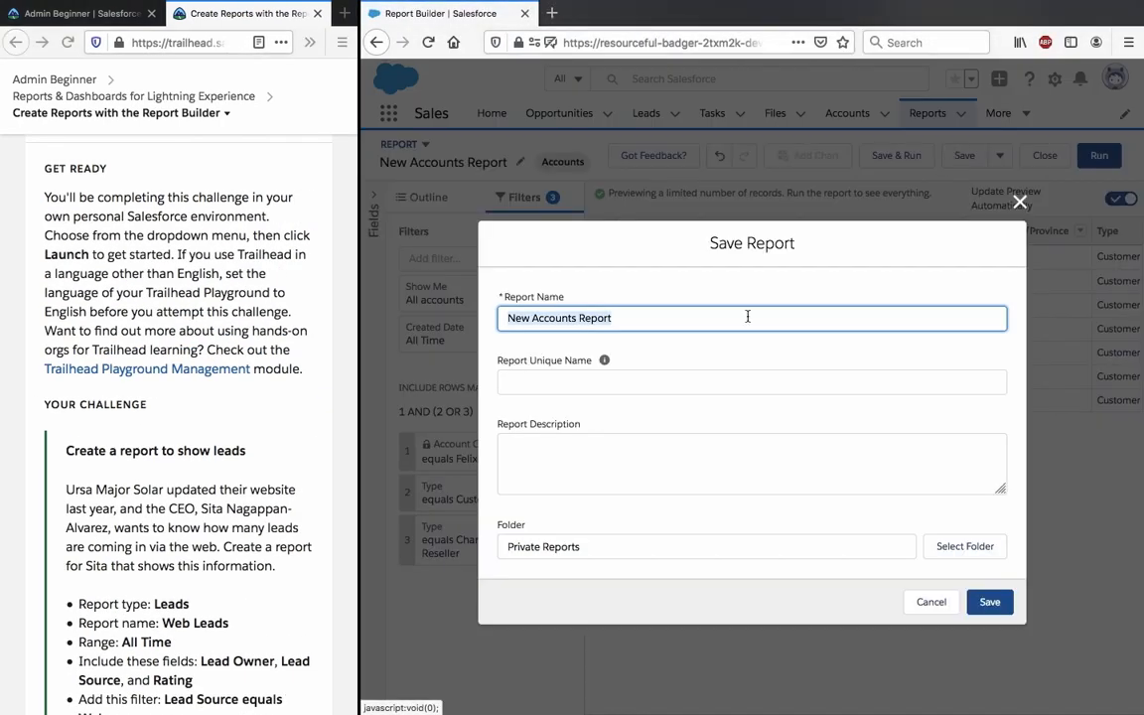
click(703, 320)
text(Feli)
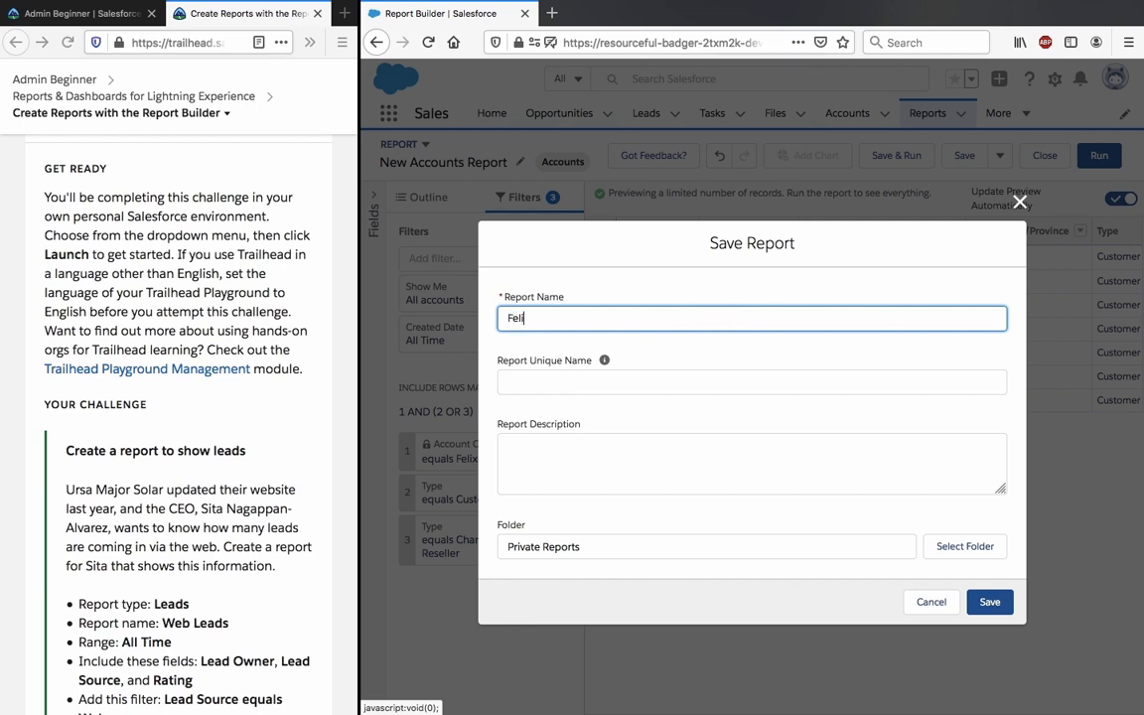
text(x's Reseller / Direct Accounts)
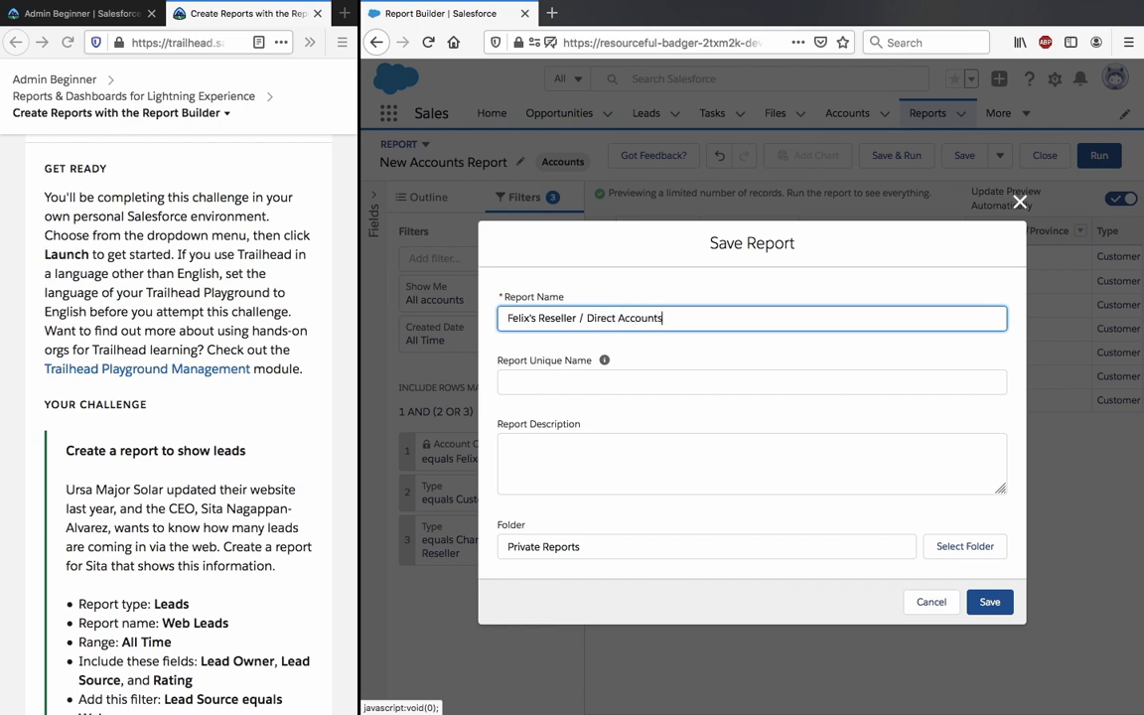
click(869, 465)
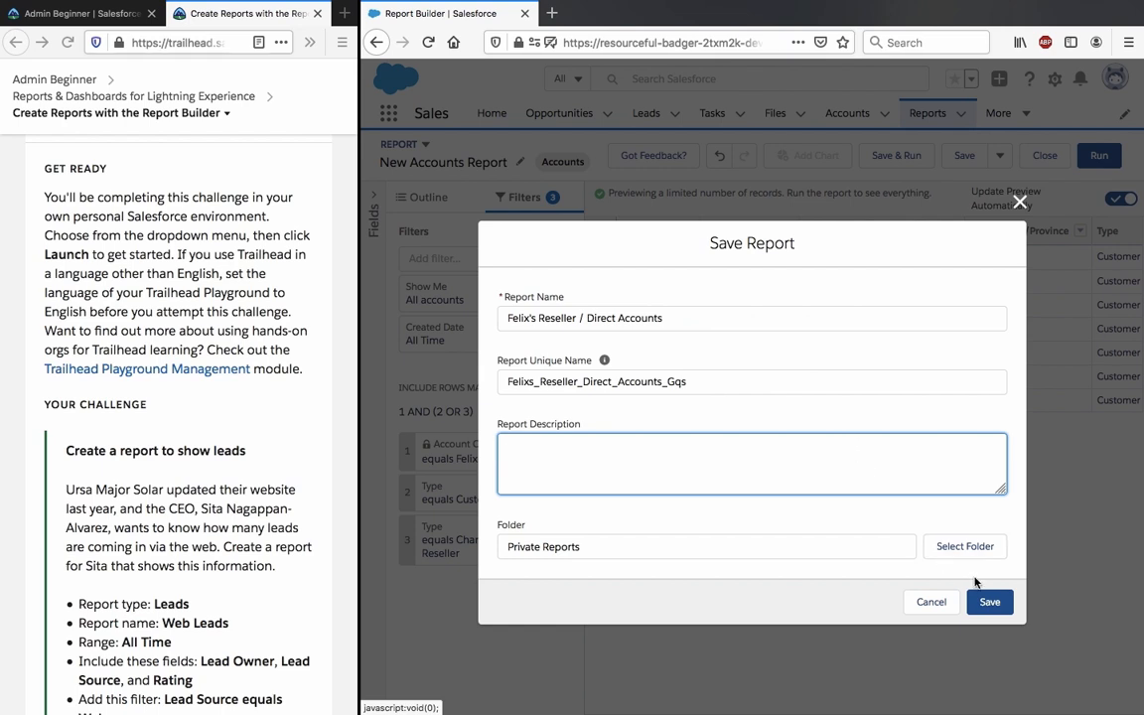
click(989, 601)
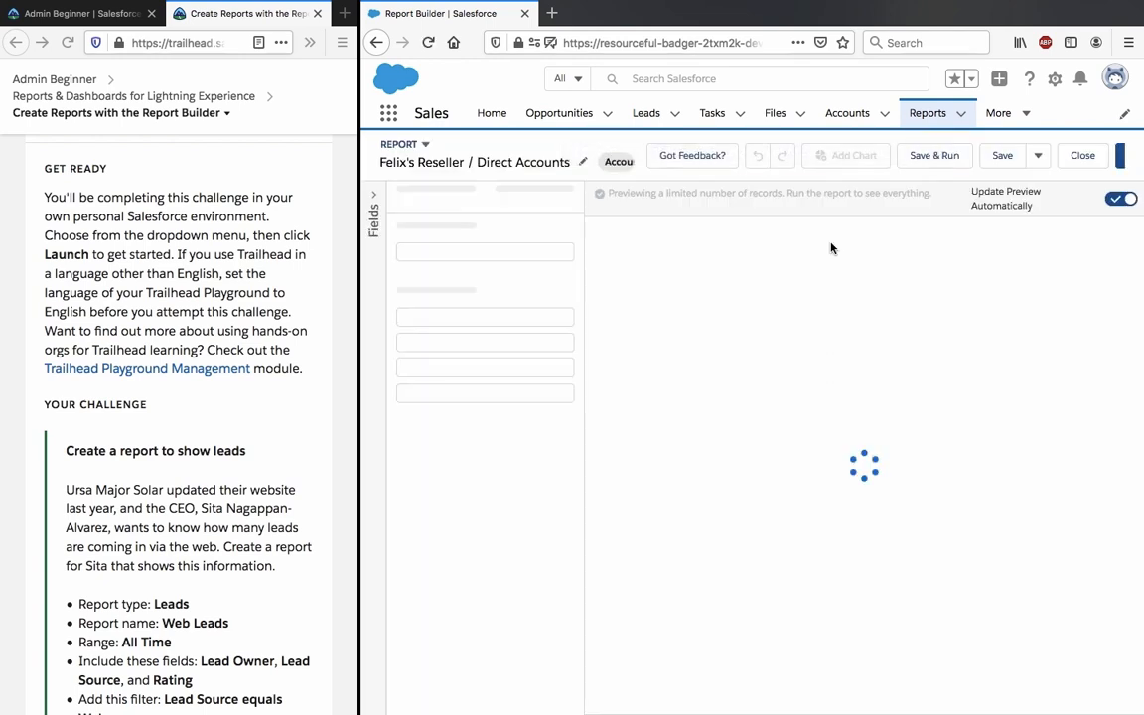
click(926, 113)
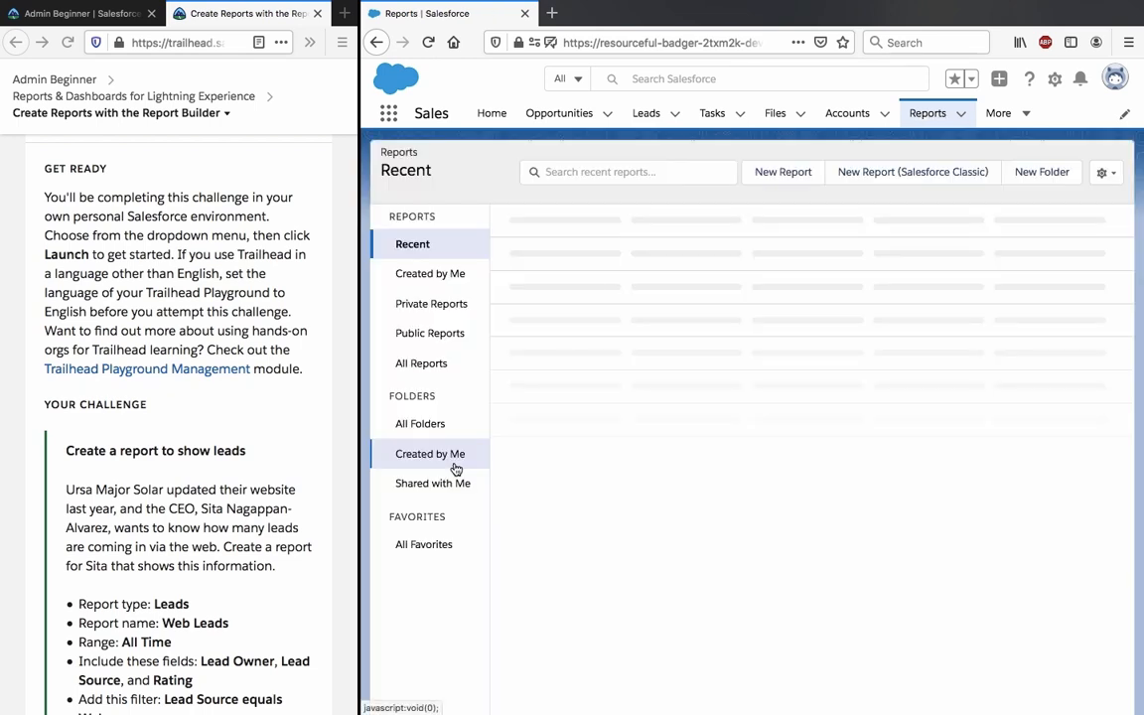
Start a new report using the Leads report type.
click(775, 174)
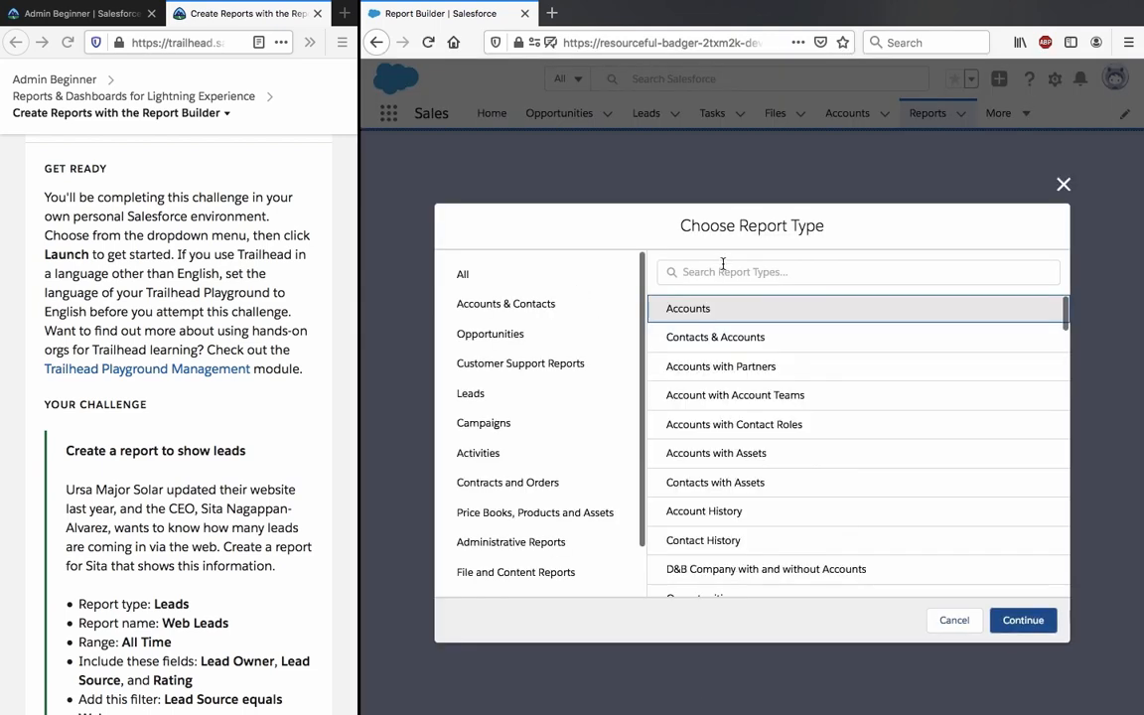
click(723, 272)
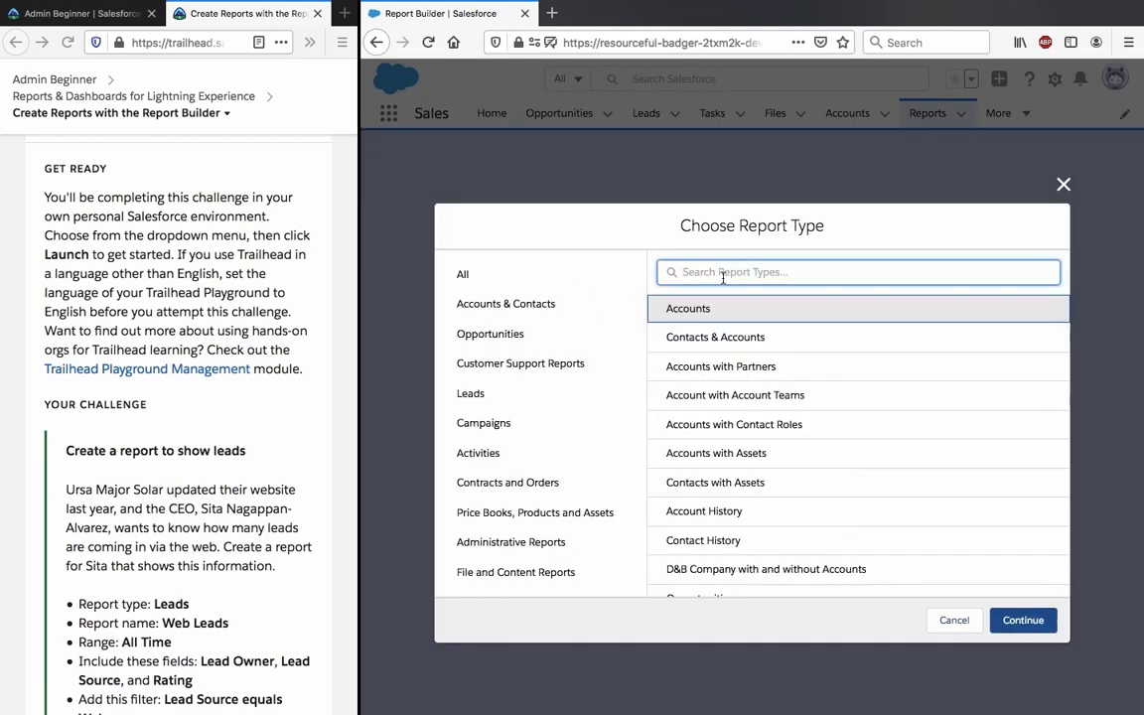
text(lead)
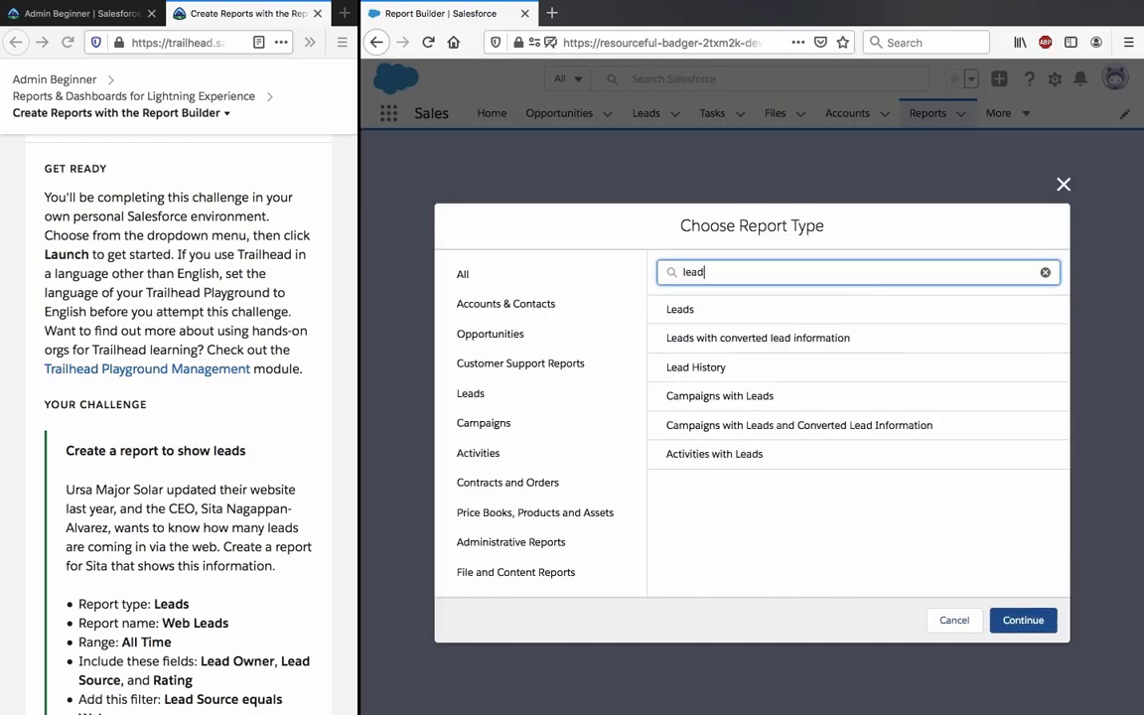
click(723, 309)
click(1022, 620)
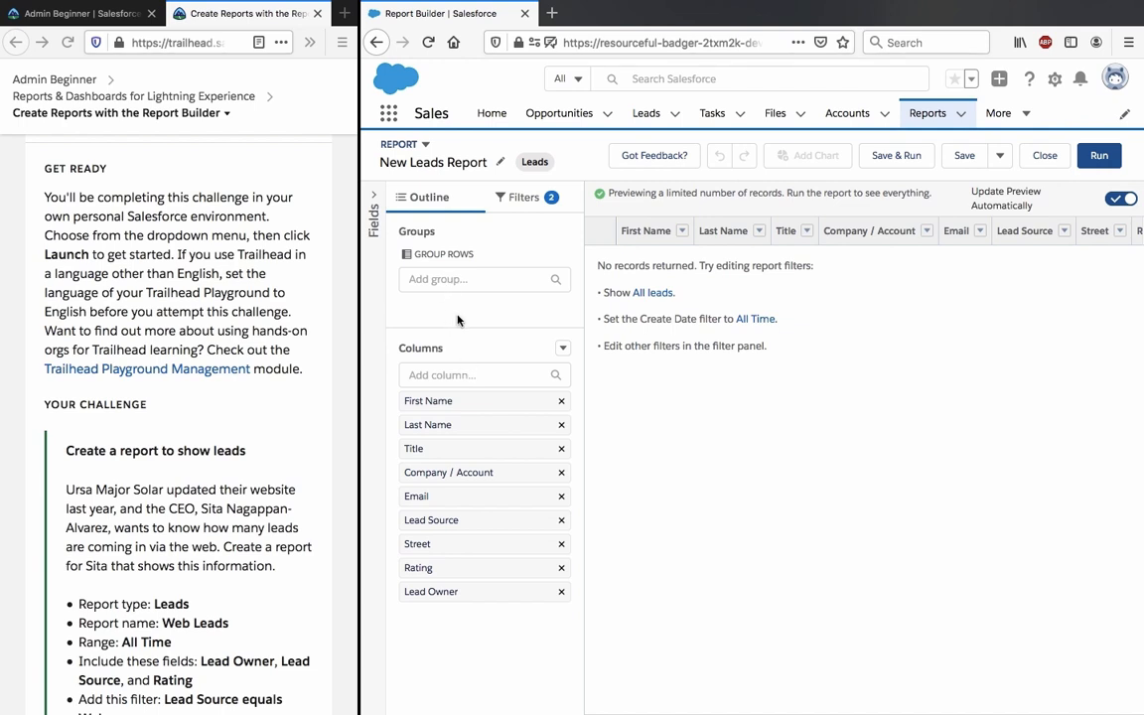
Rename the new report as Web Leads.
click(500, 162)
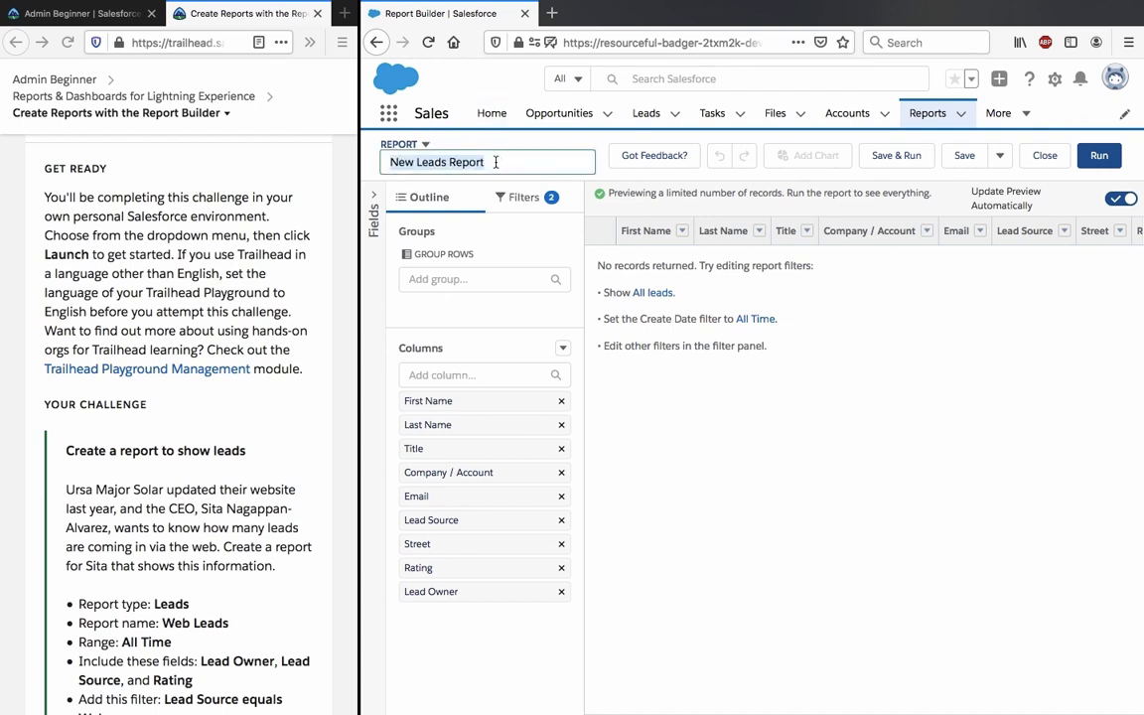
text(Web)
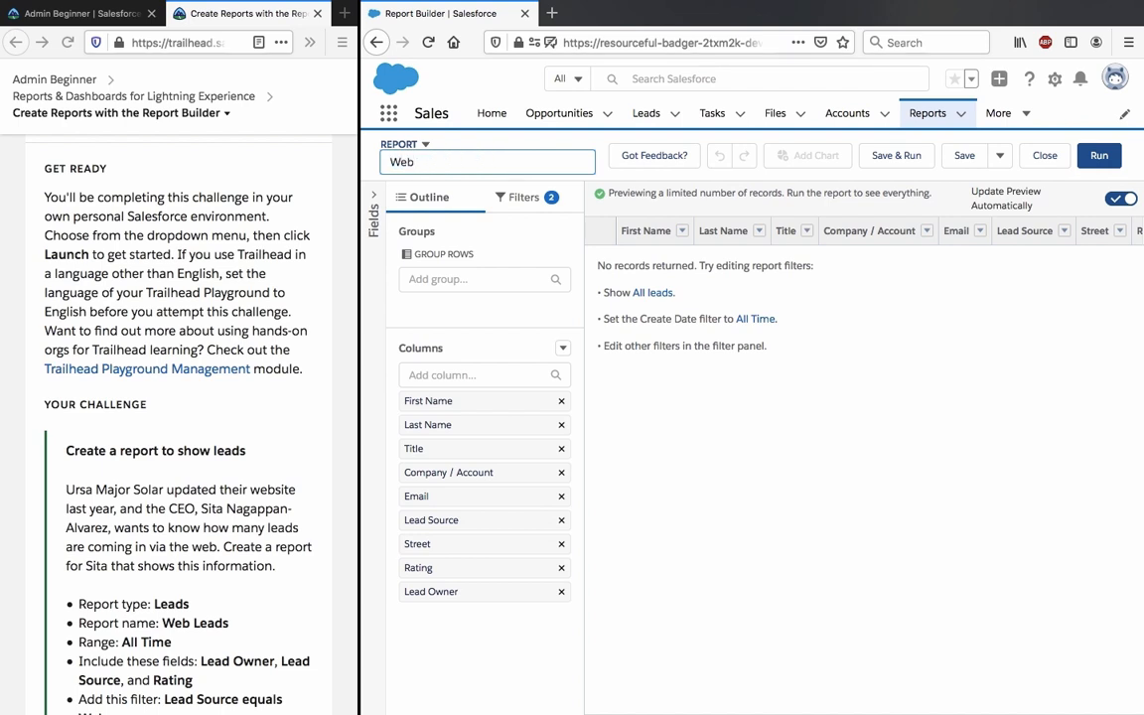
text( Leads)
key(Return)
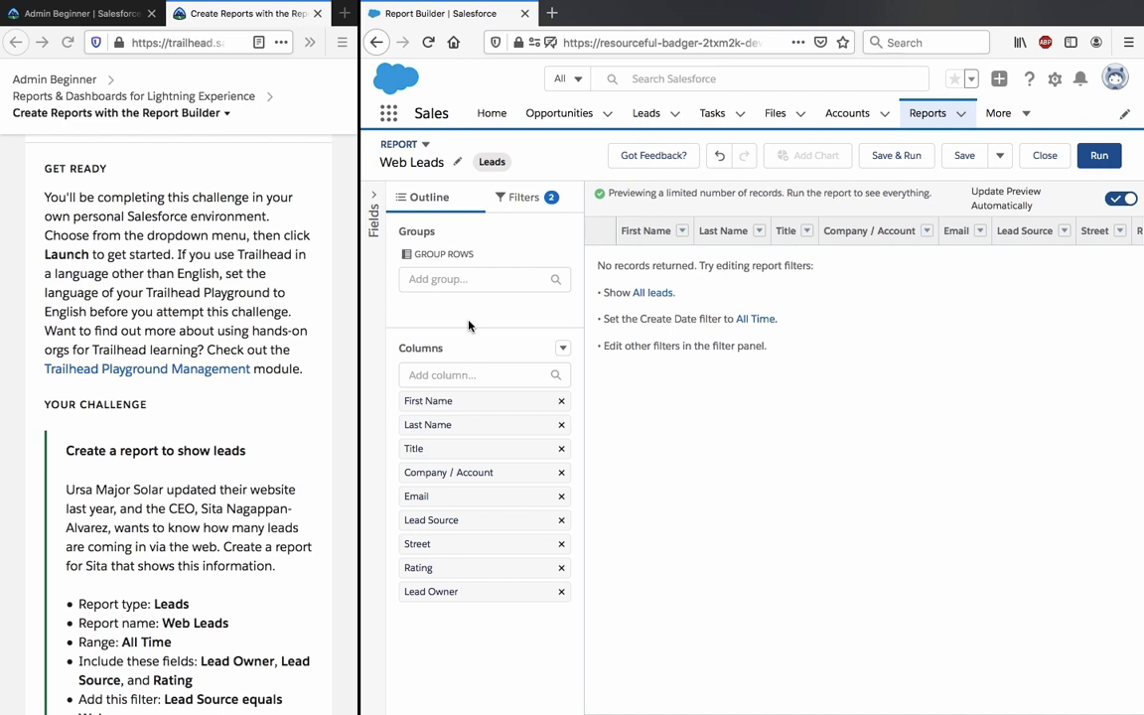
Set the range of the report's Create Date filter to All Time and apply it.
click(512, 204)
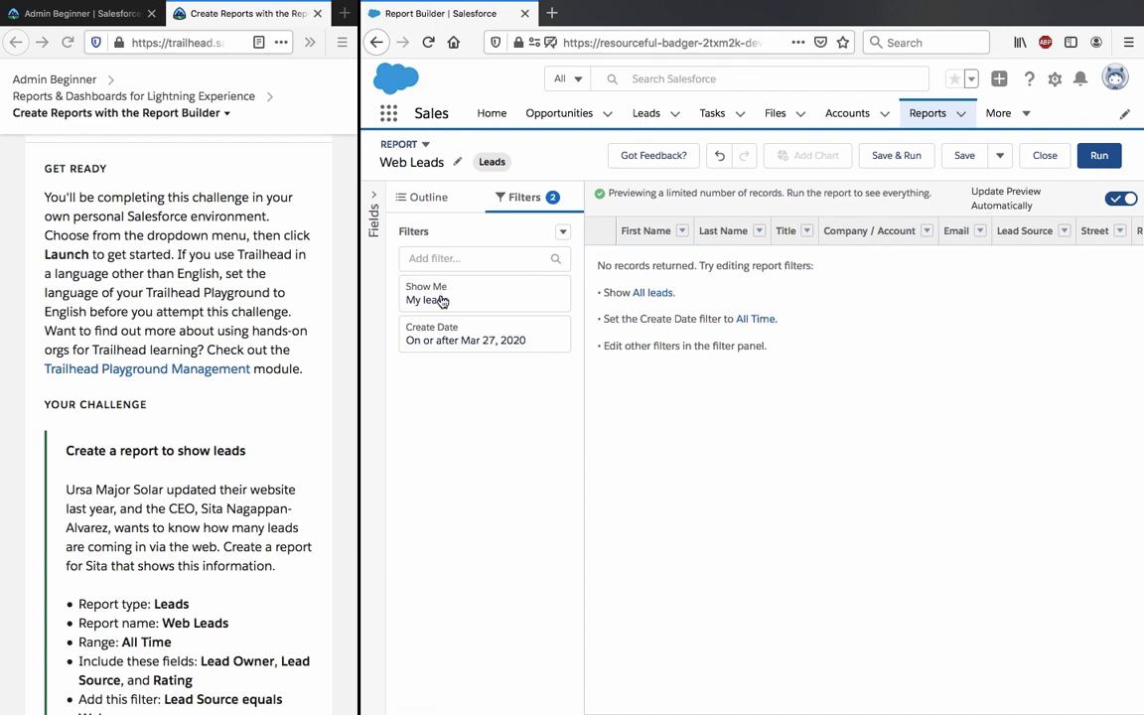
click(444, 337)
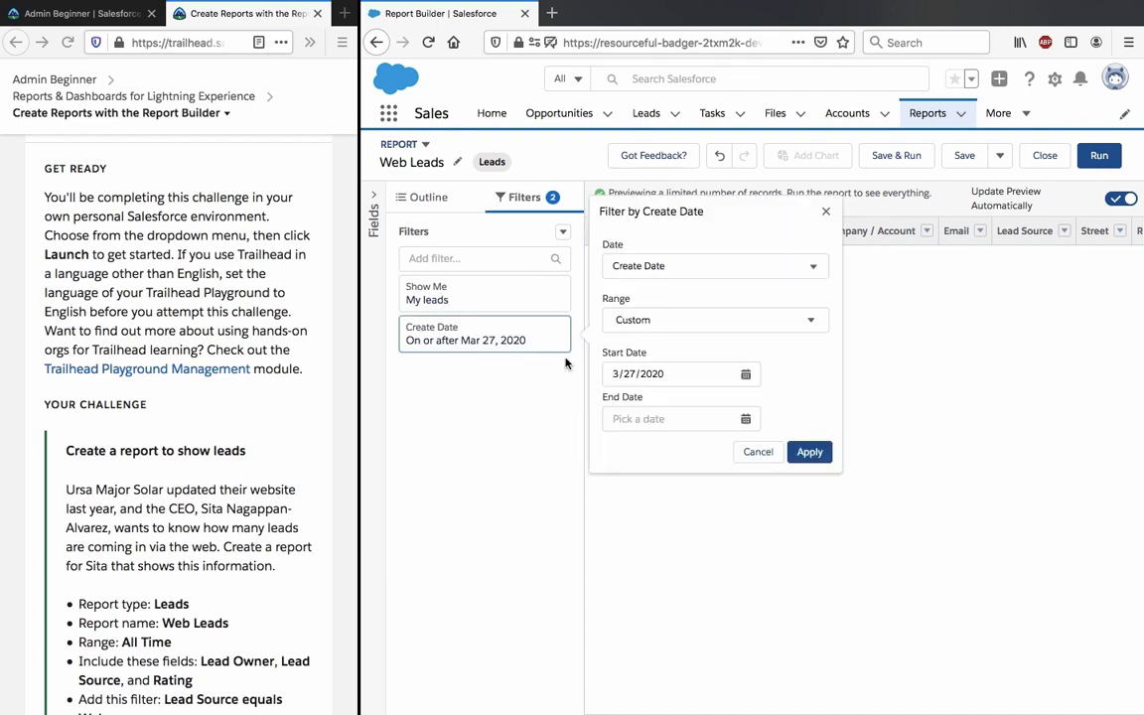
click(694, 321)
click(694, 352)
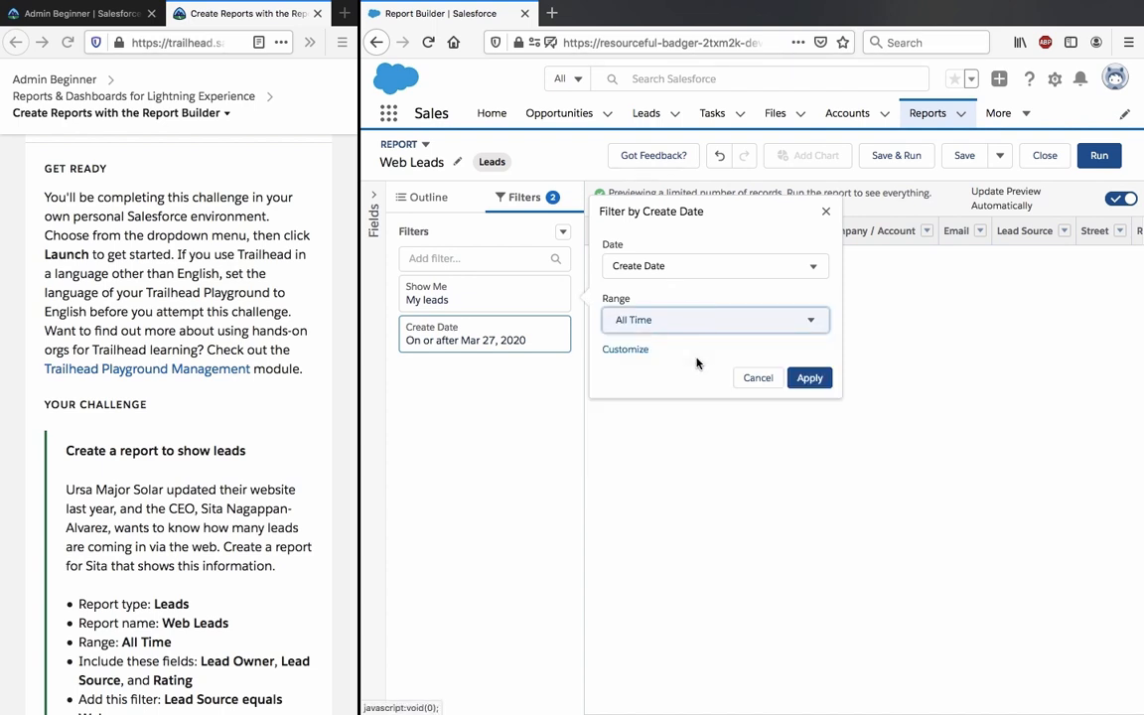
click(807, 378)
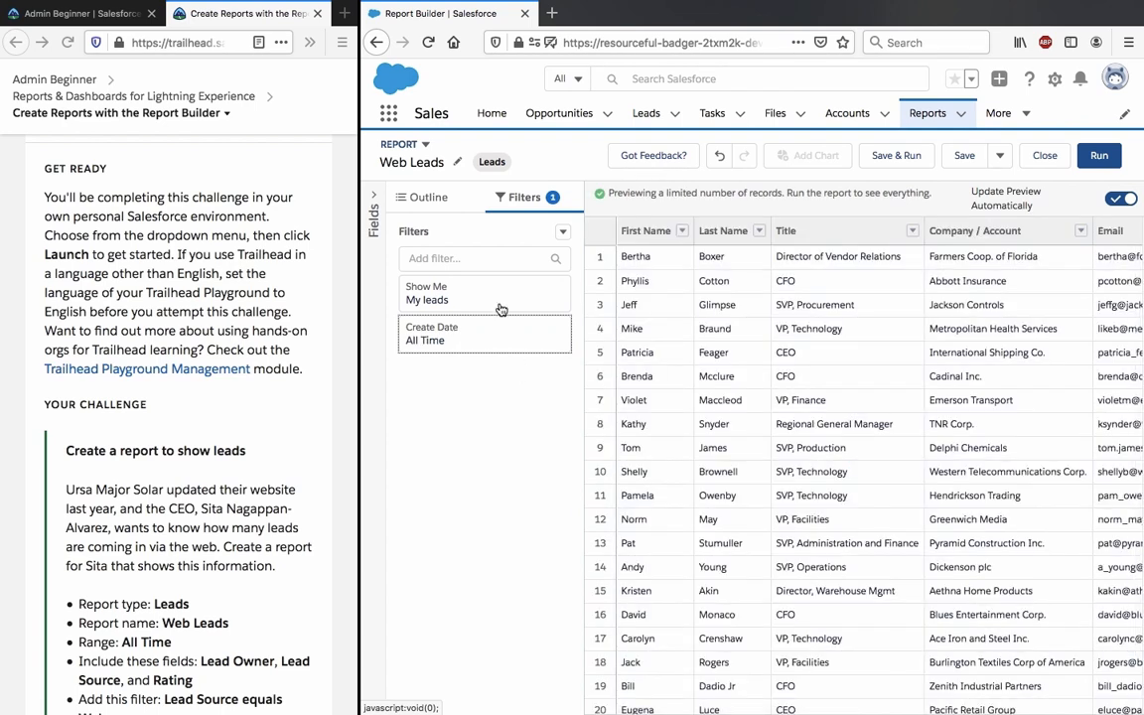
Check the challenge's required fields, and remove every column except Lead Owner from the report.
scroll(194, 412, down, 3)
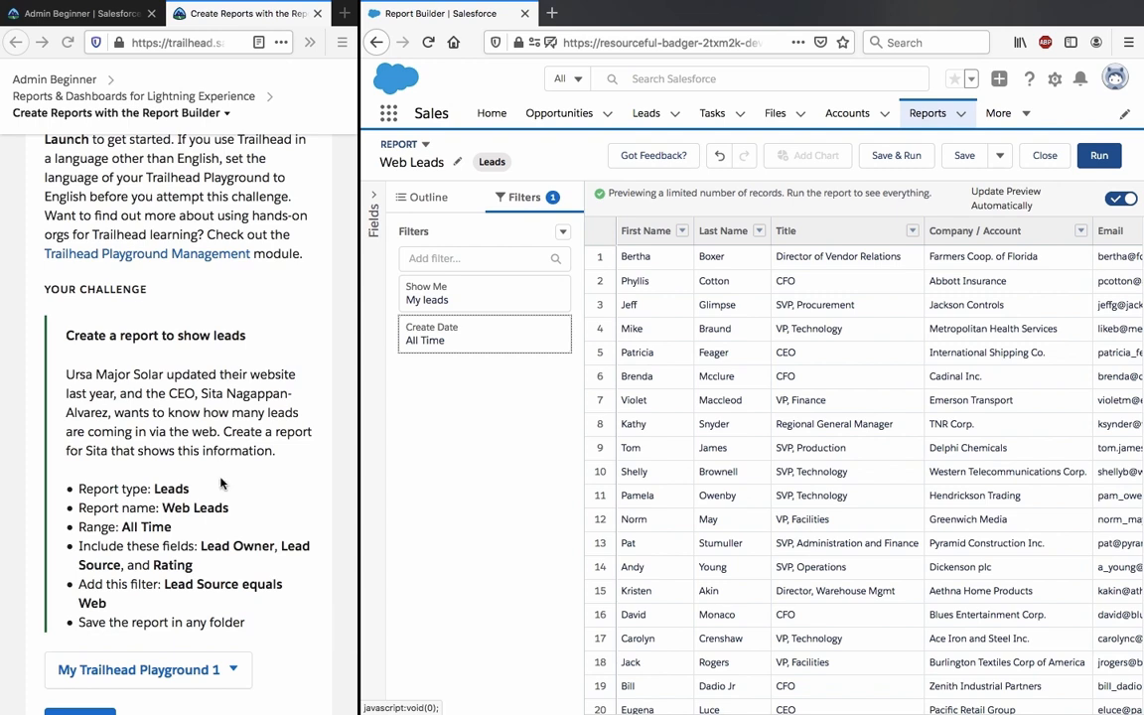
click(236, 541)
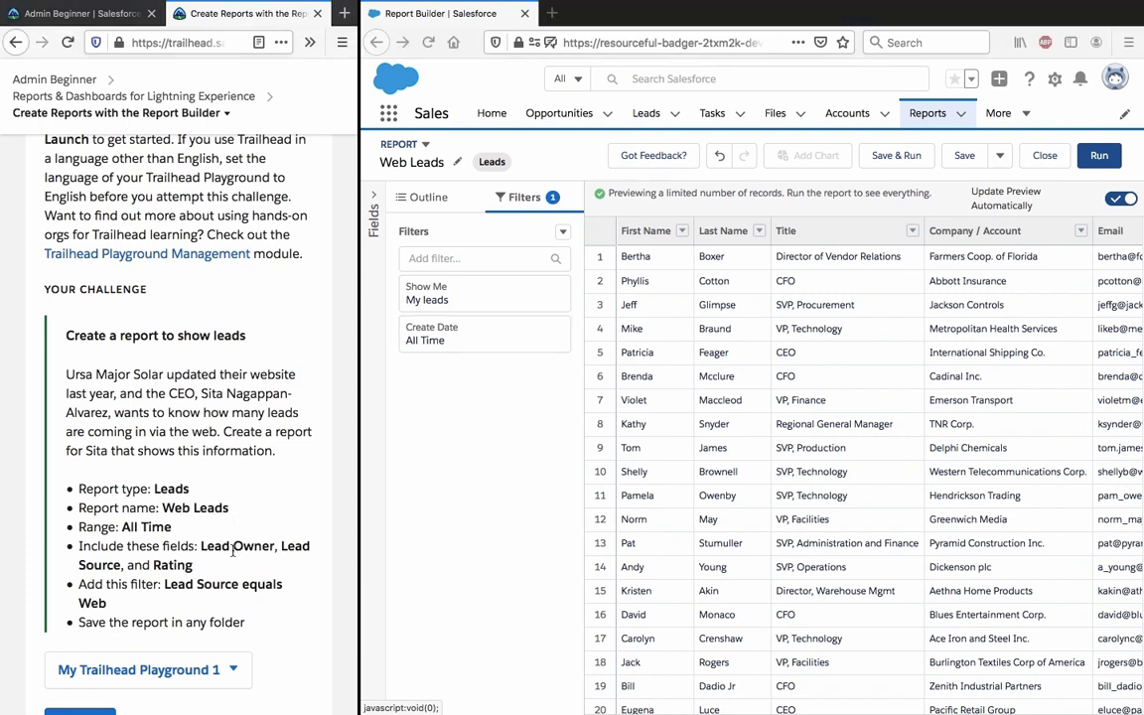
triple_click(234, 547)
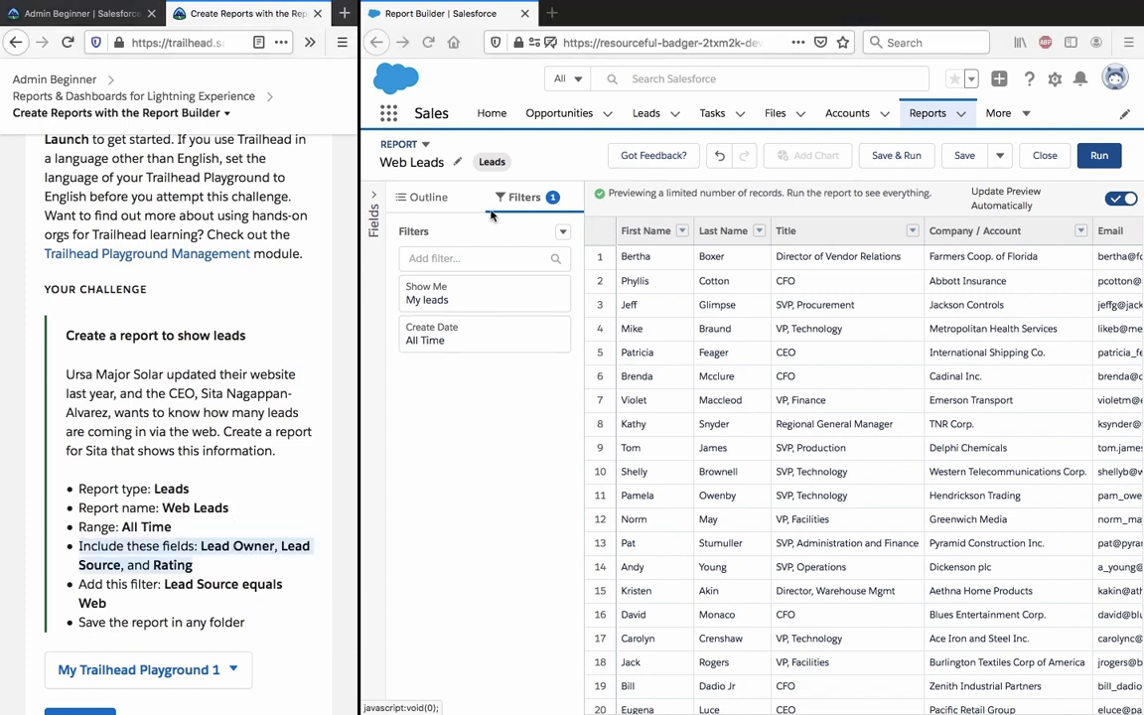
click(437, 197)
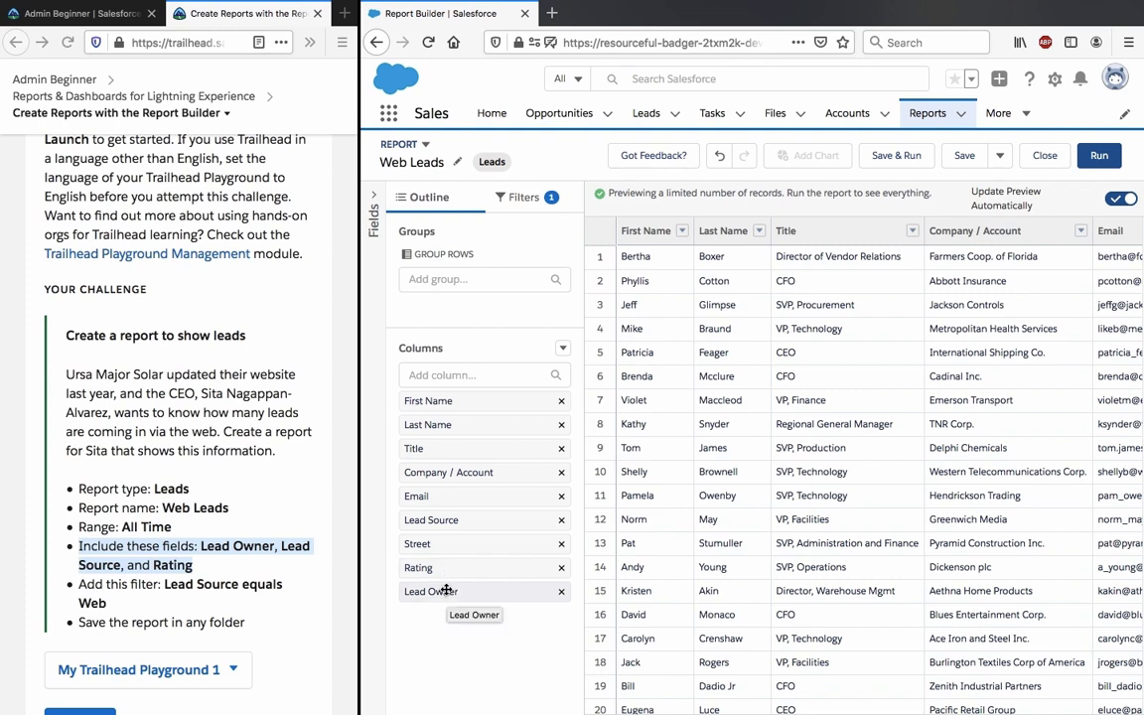
click(561, 401)
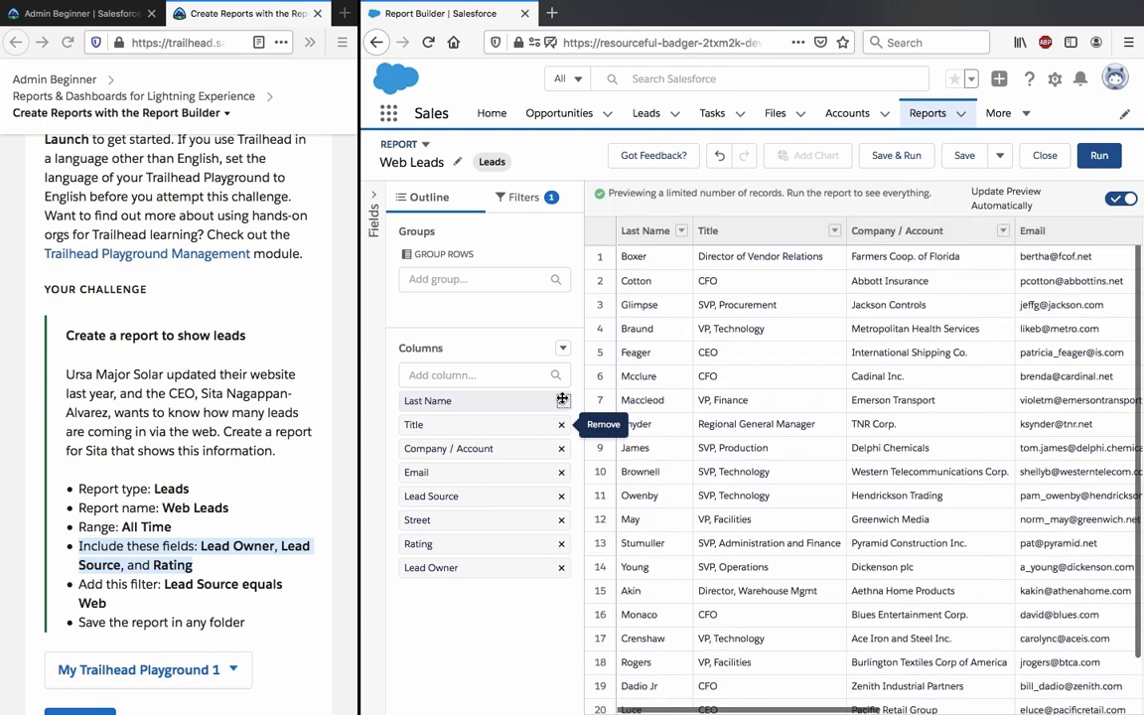
click(561, 402)
click(562, 401)
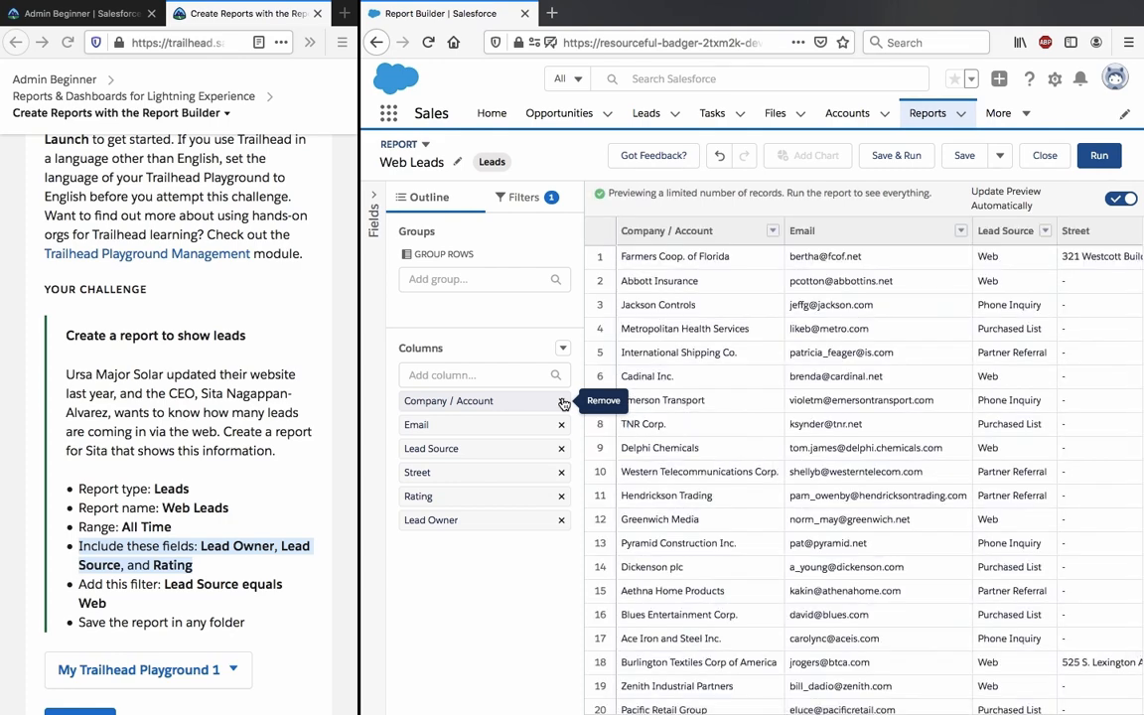
click(561, 401)
click(561, 401)
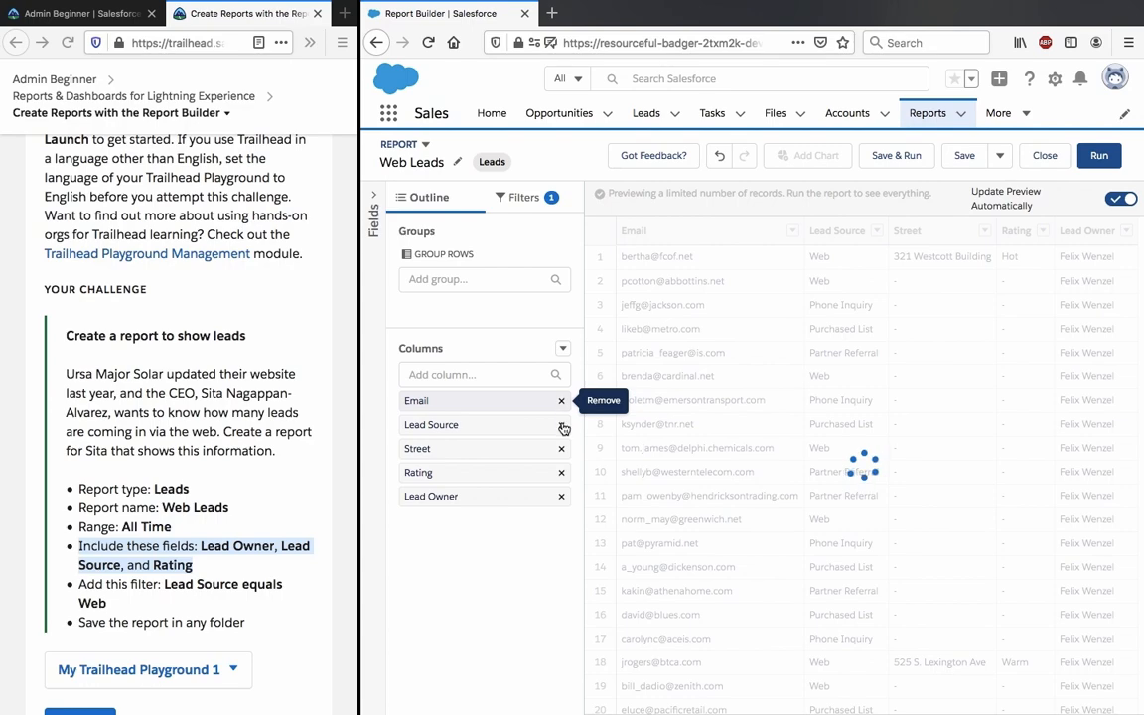
click(562, 402)
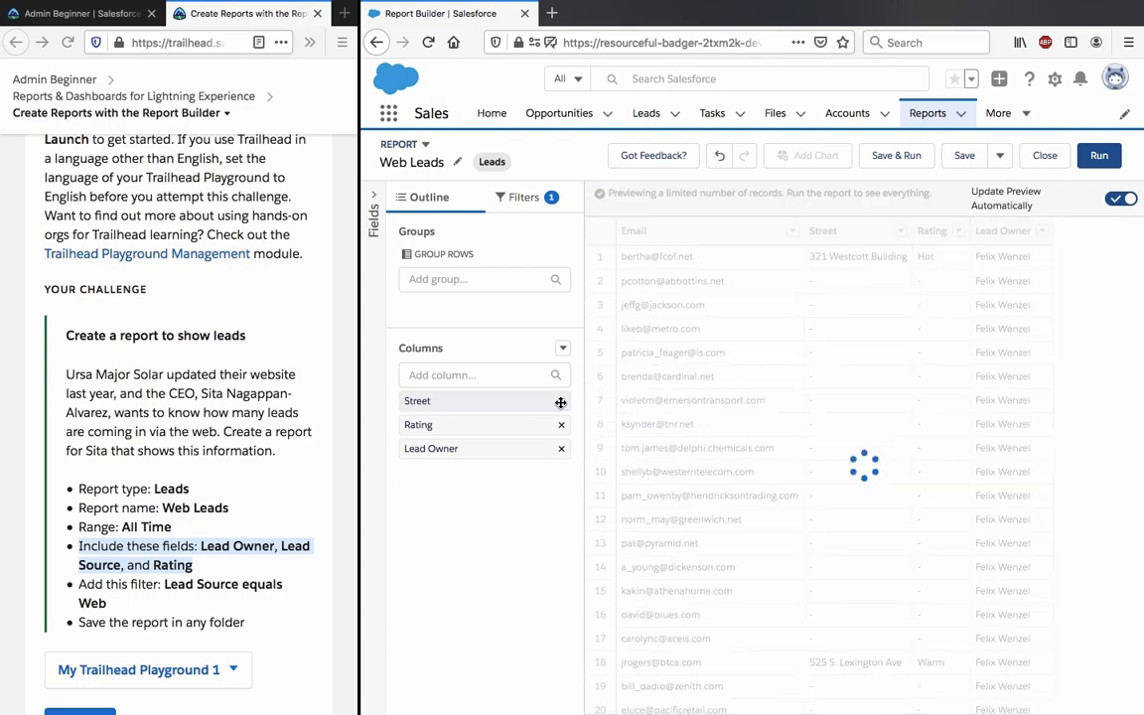
click(562, 403)
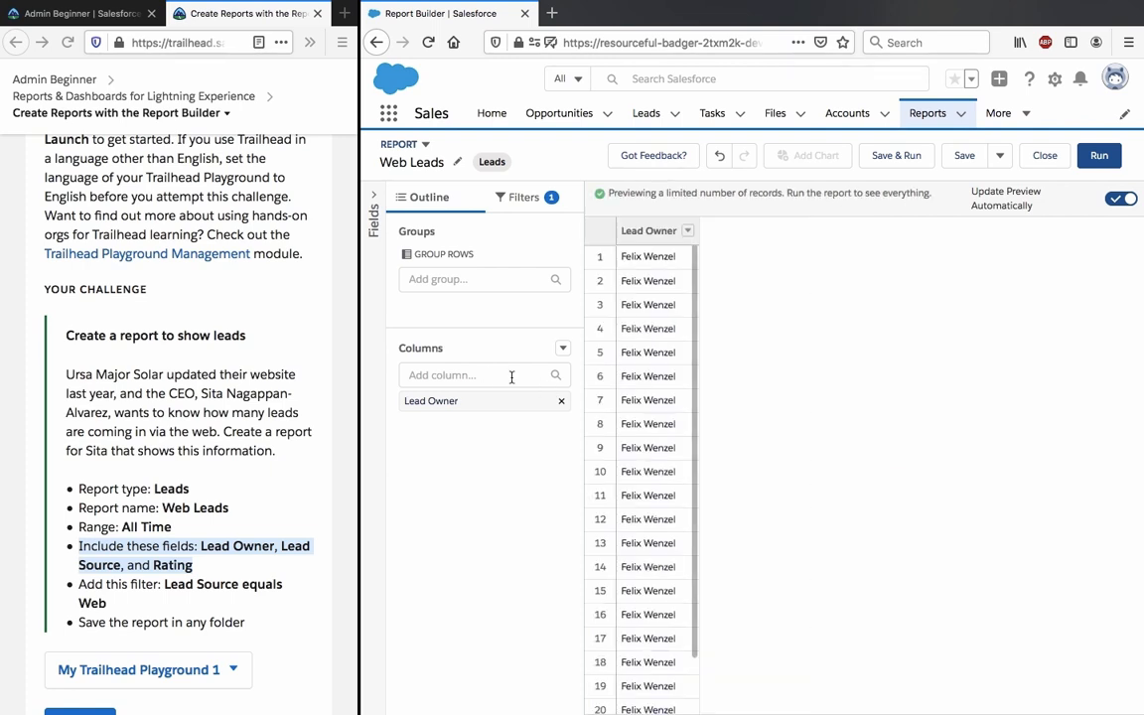
Add the Lead Source column to the report.
click(509, 375)
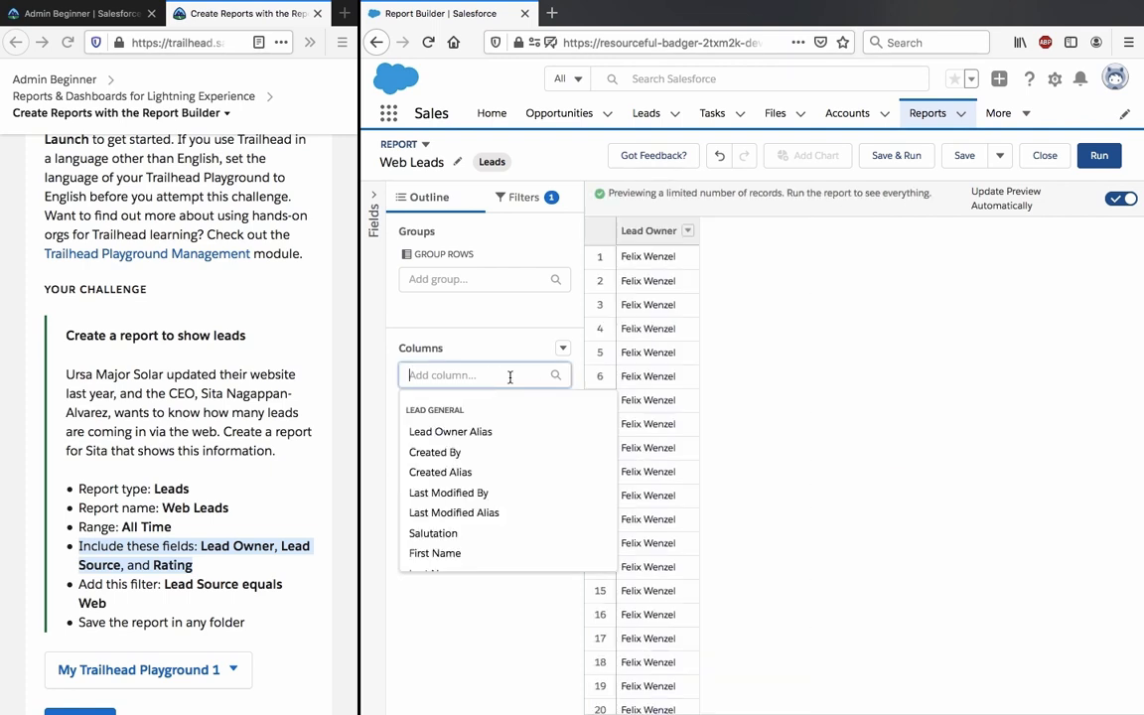
text(le)
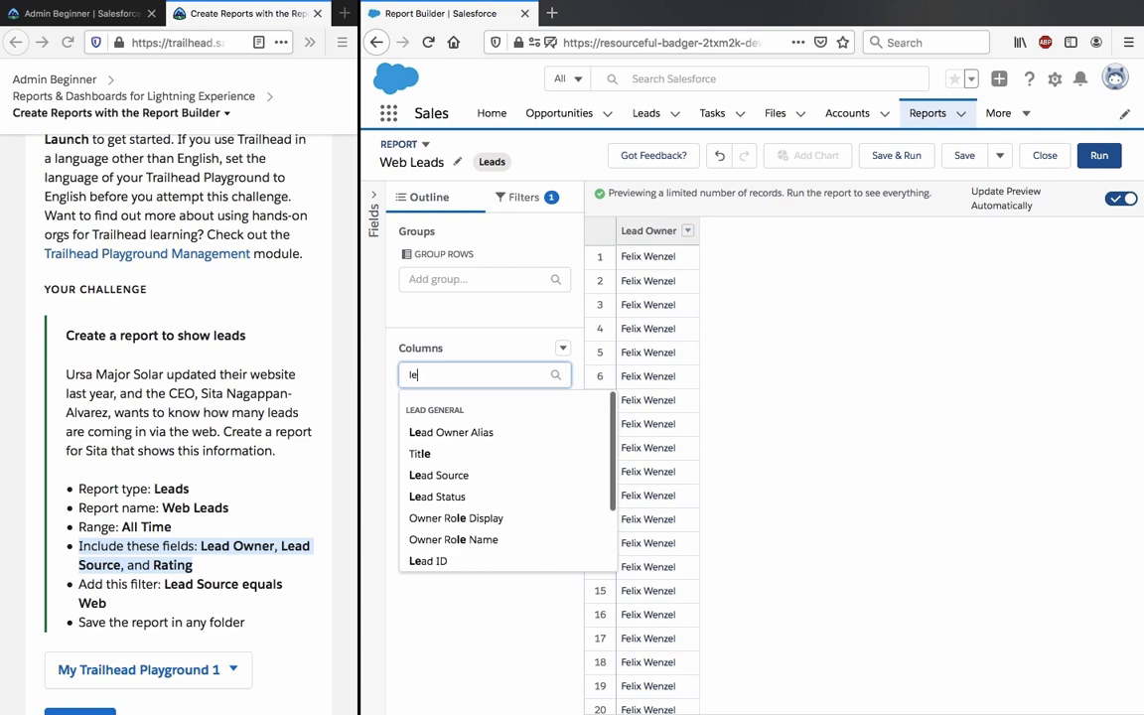
text(ad si)
key(BackSpace)
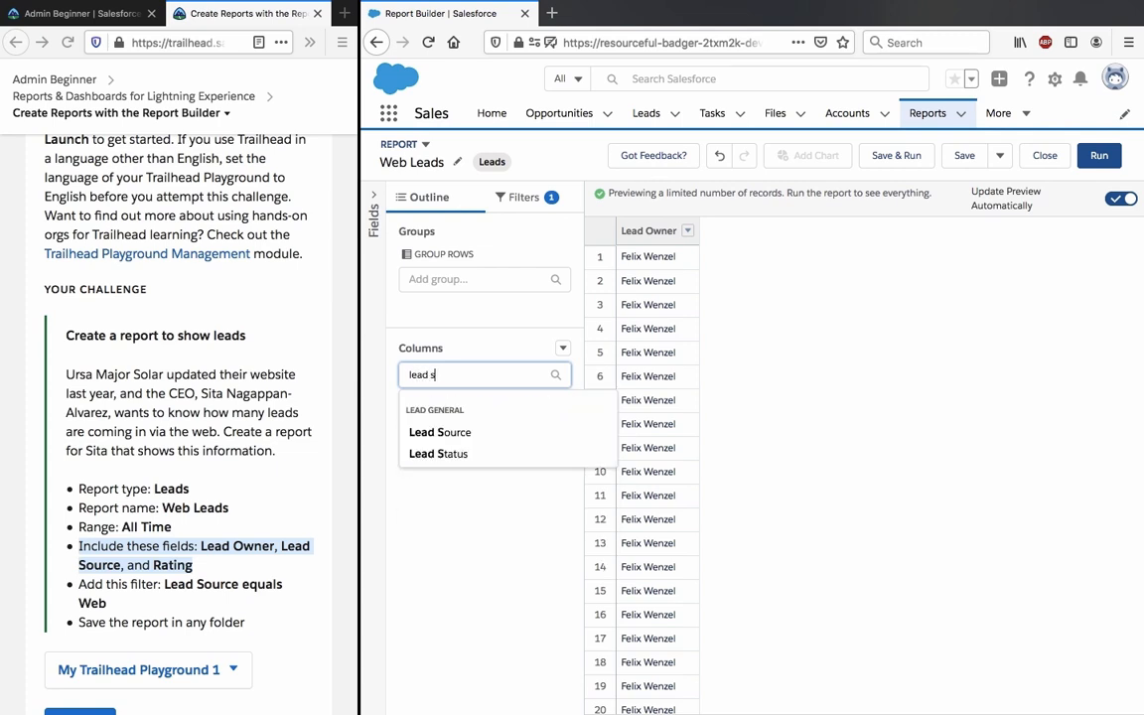
text(o)
click(509, 434)
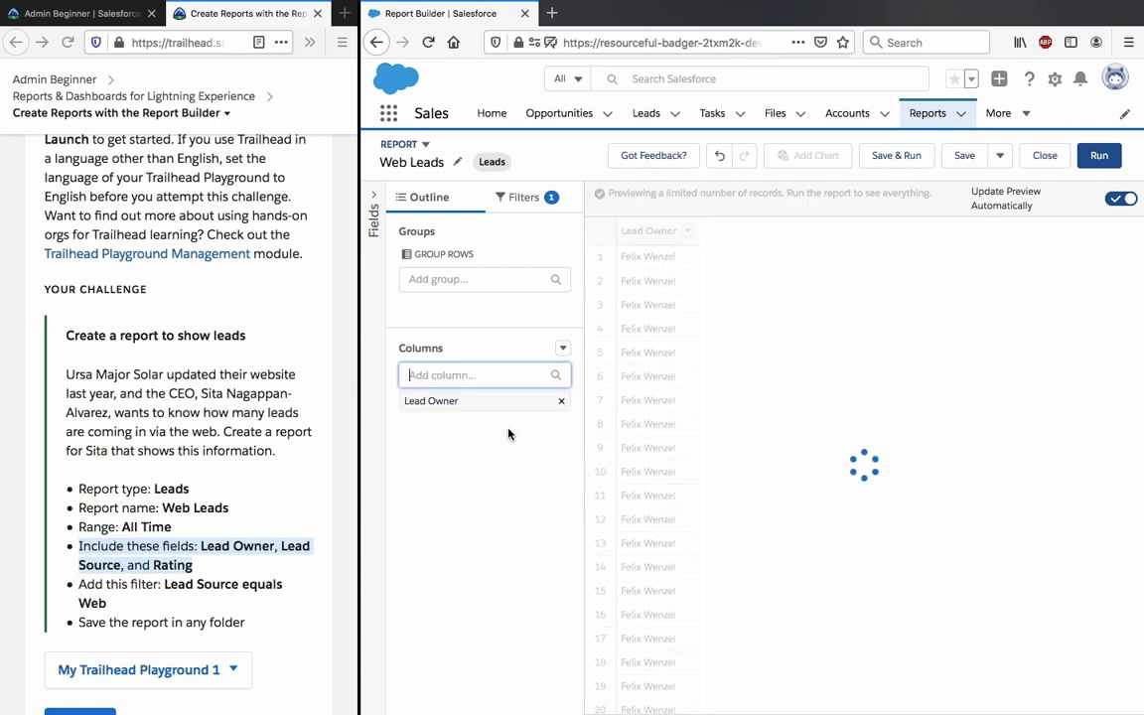
Add the Rating column to the report after Lead Source.
click(460, 375)
text(ratin)
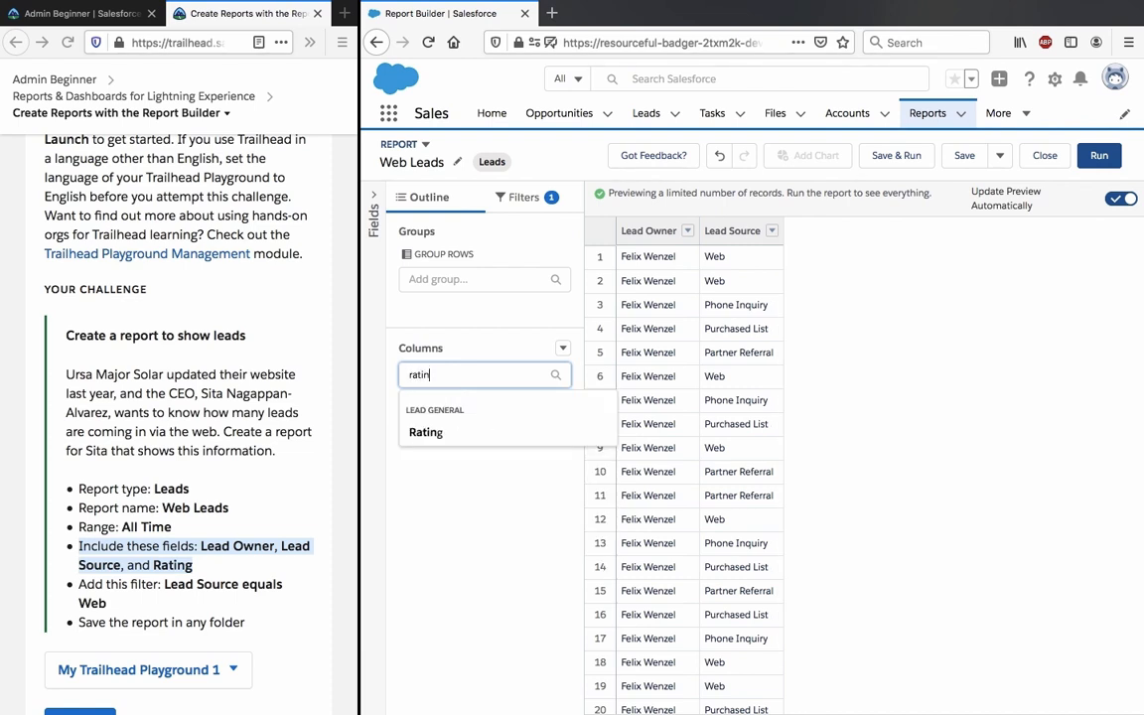
text(g)
click(449, 437)
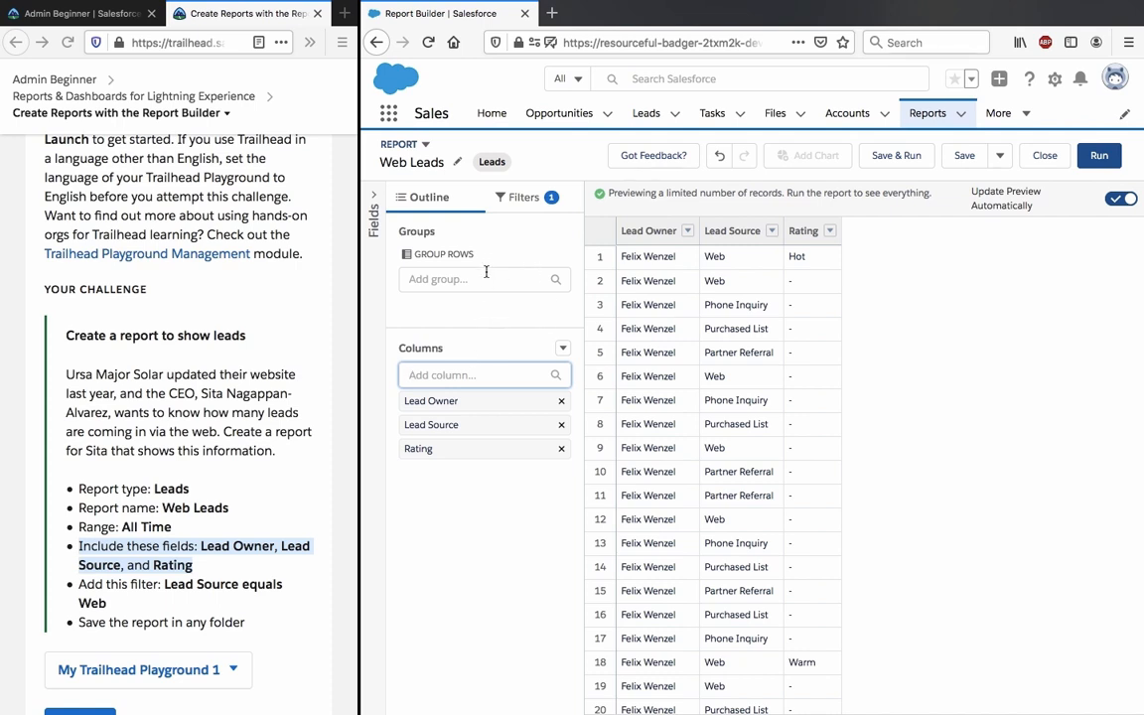
click(493, 314)
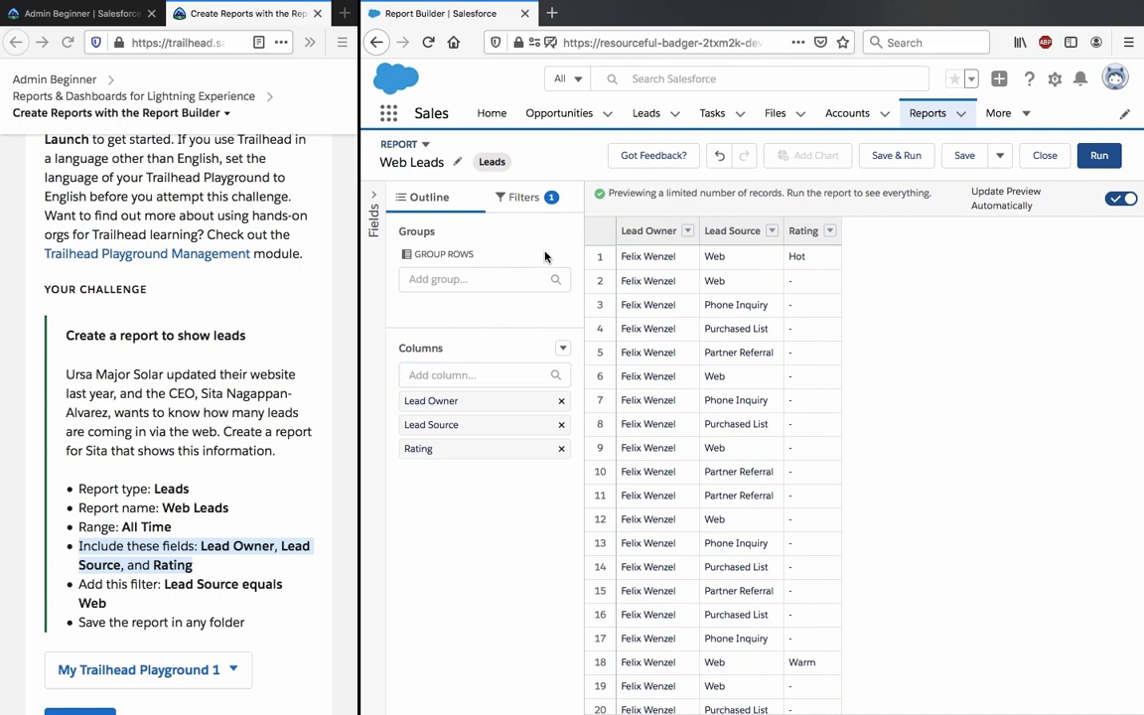
Add a filter for Lead Source equals Web to the report and apply it.
click(546, 196)
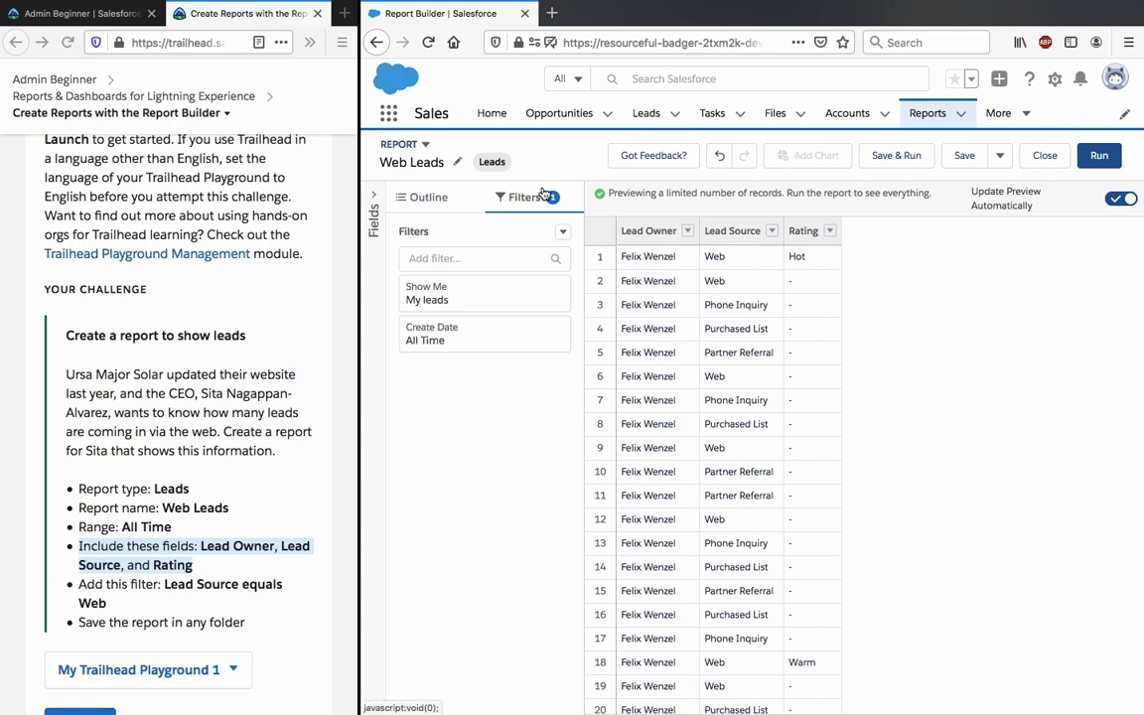
click(507, 259)
text(lead s)
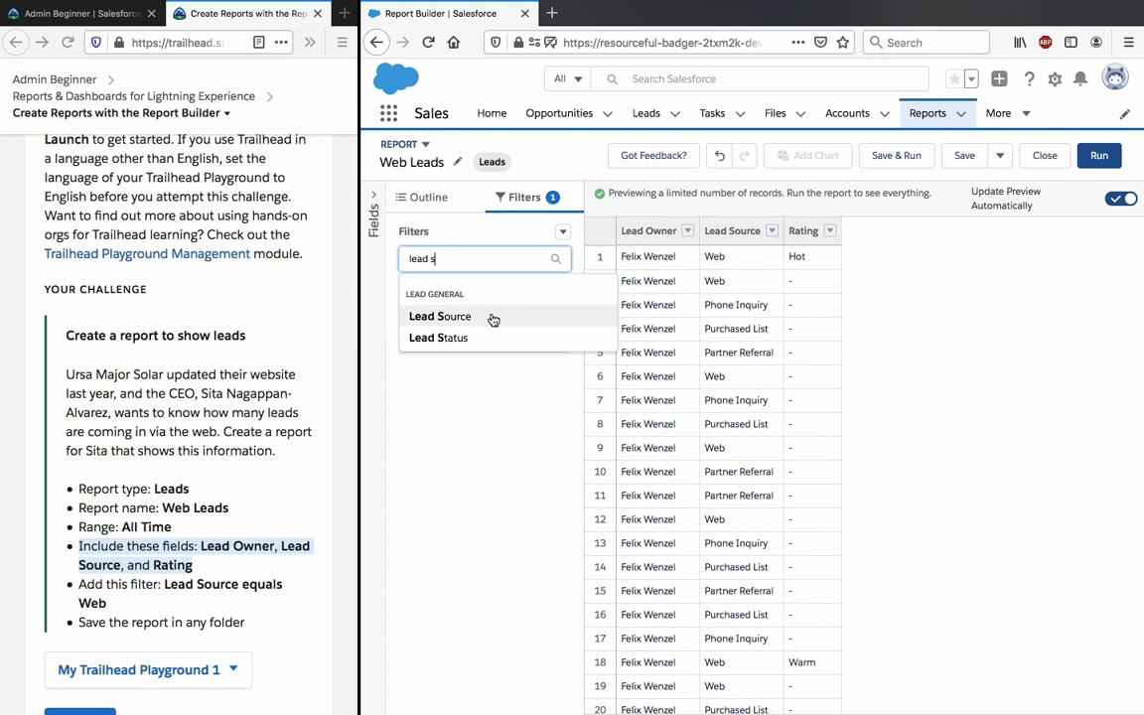
click(492, 317)
click(695, 397)
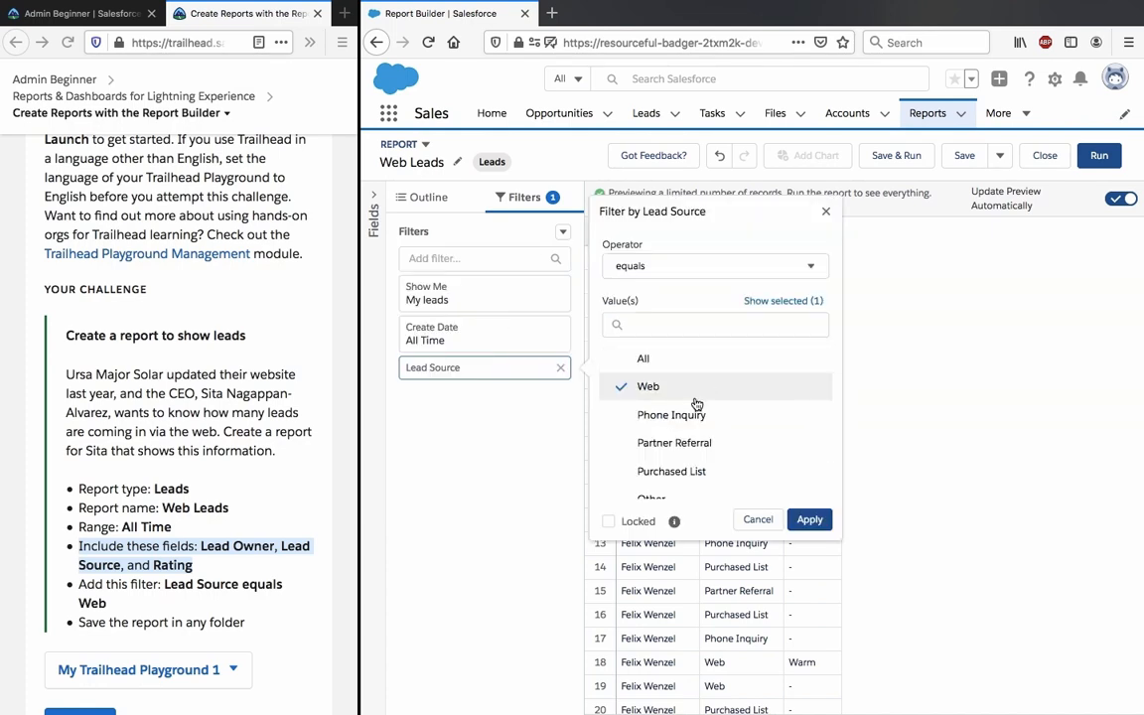
click(809, 520)
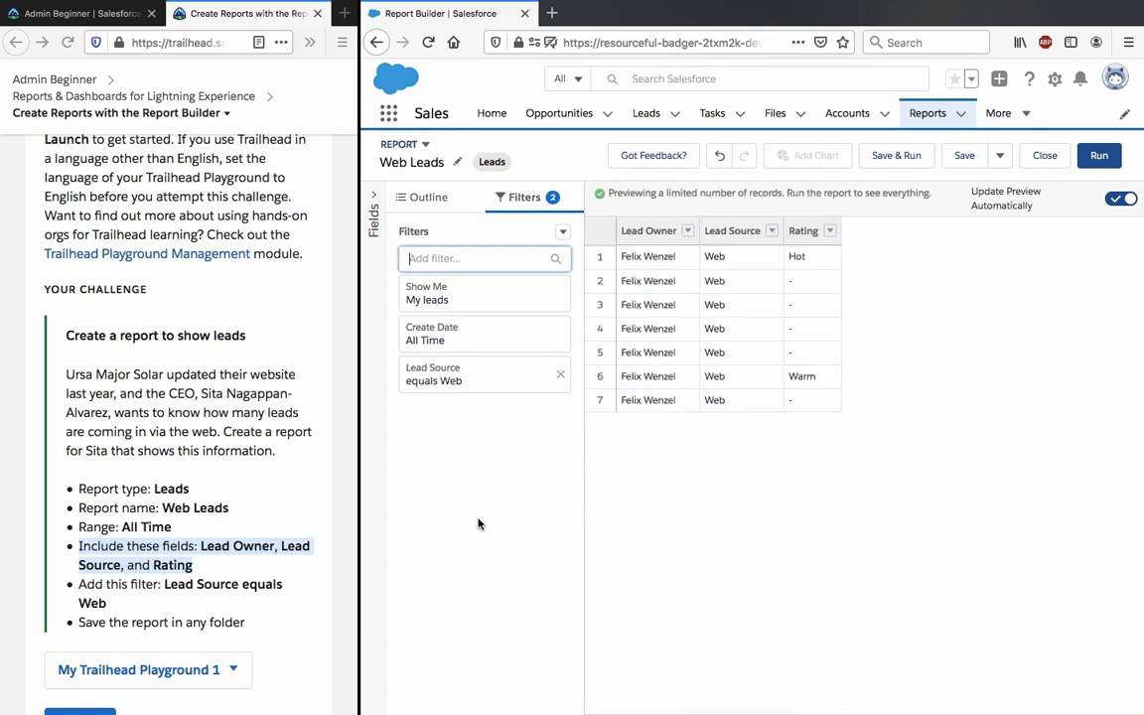
Save the Web Leads report in the Private Reports folder.
click(970, 157)
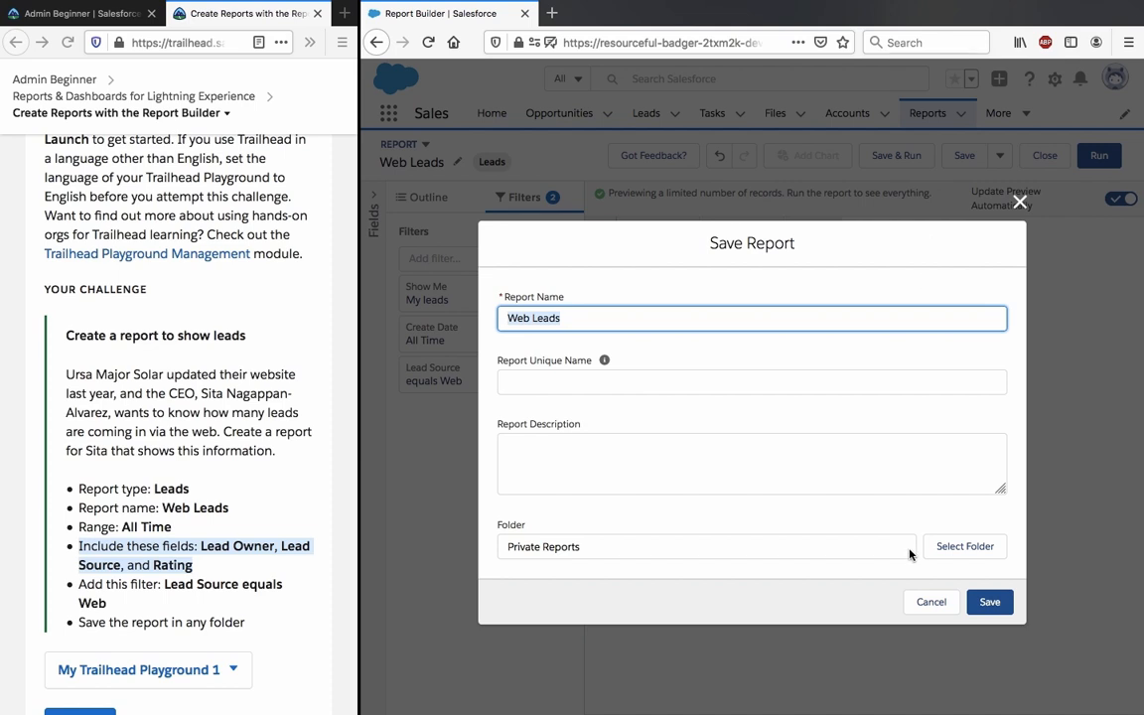
click(989, 604)
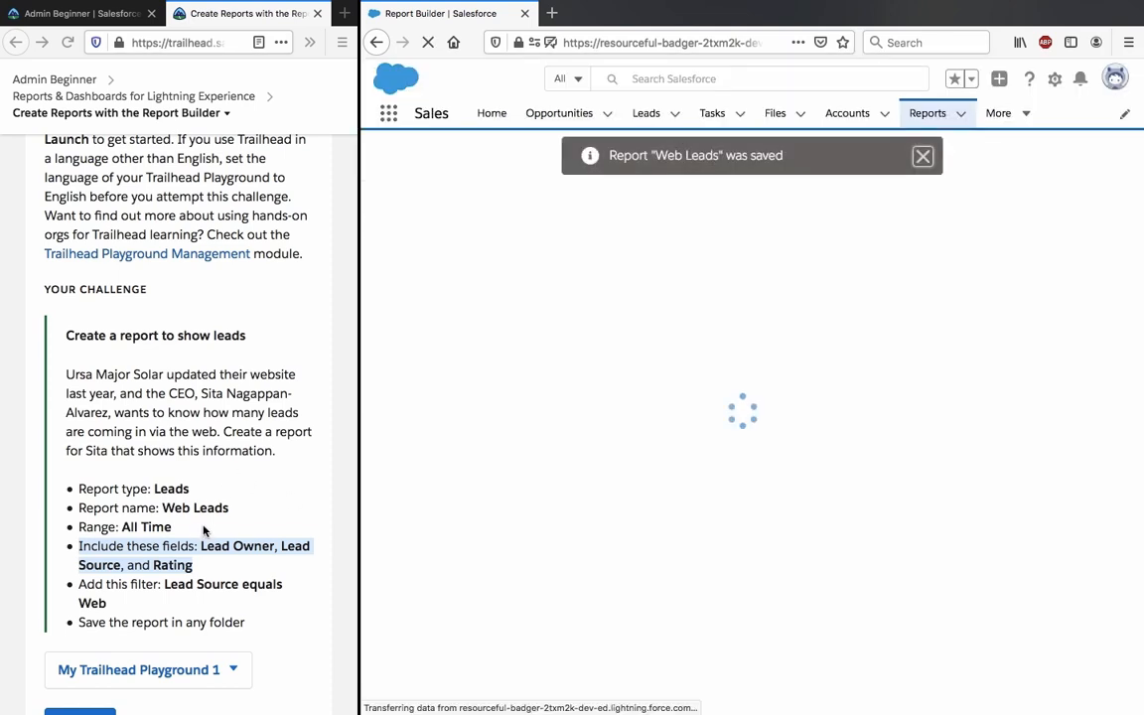
Submit the Trailhead challenge for checking, widen the Trailhead window, and continue to the next unit.
scroll(204, 531, down, 5)
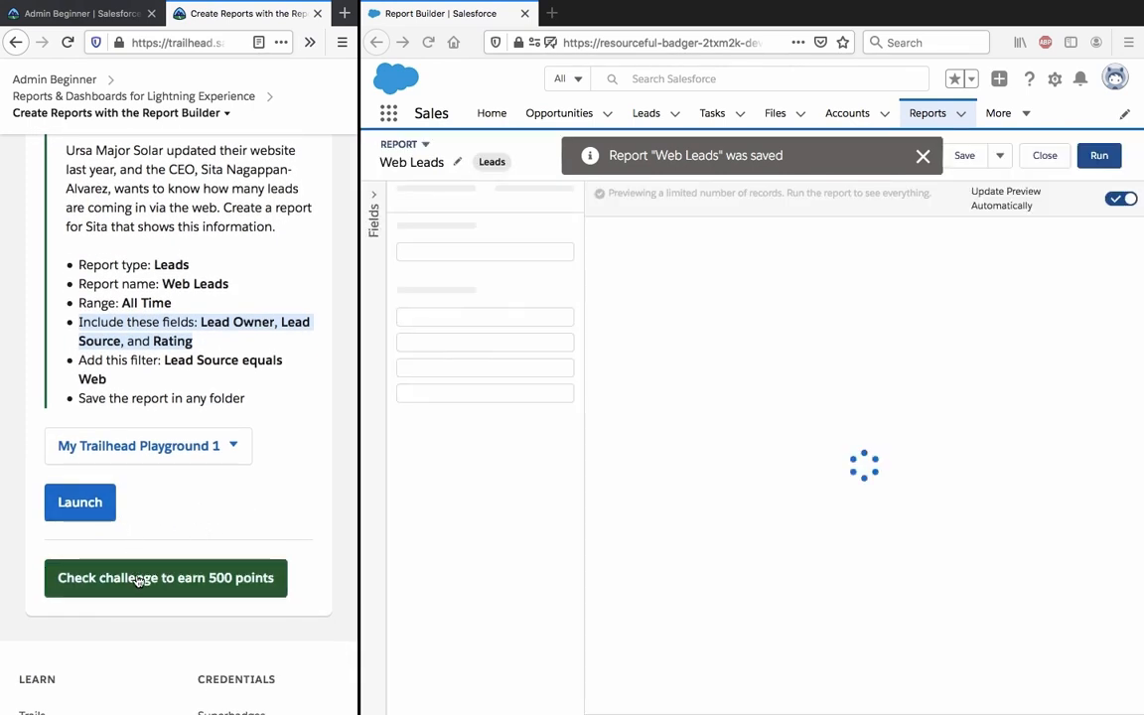
click(139, 579)
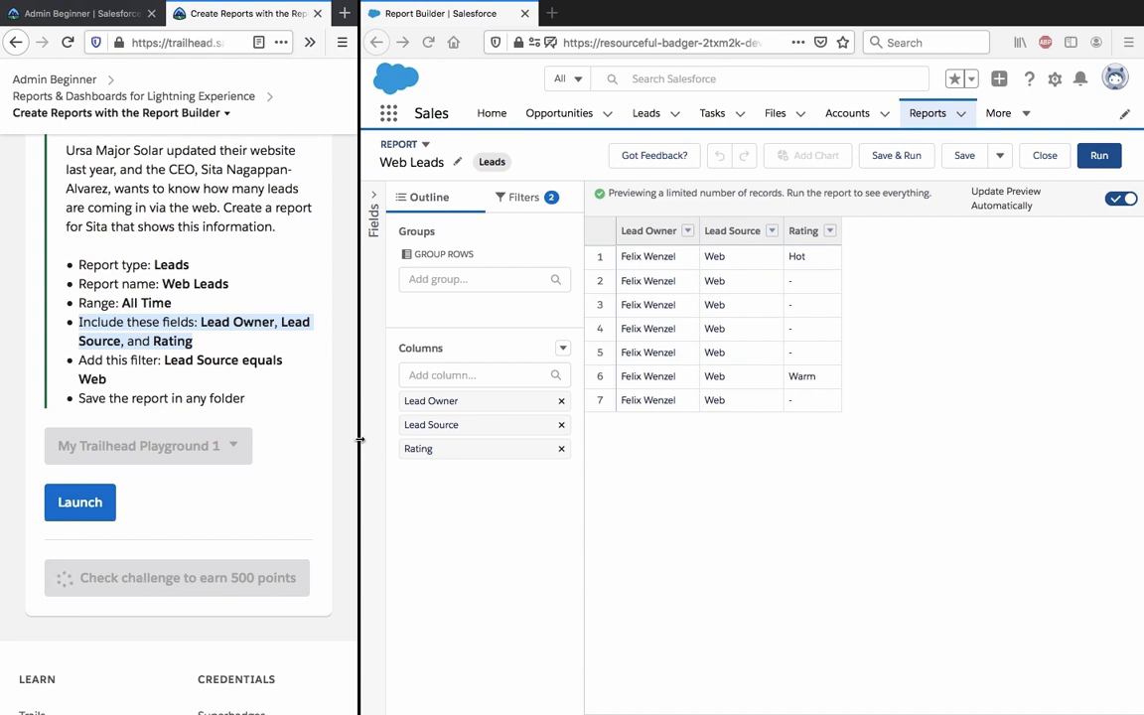
drag(359, 440, 651, 449)
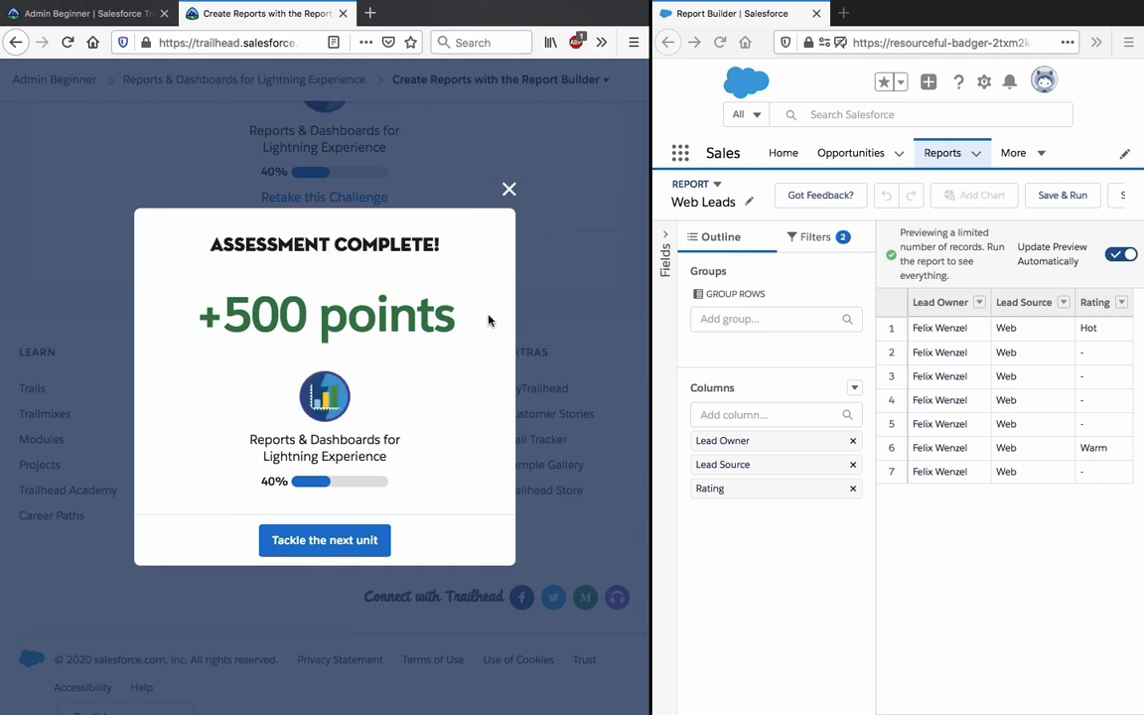
click(340, 548)
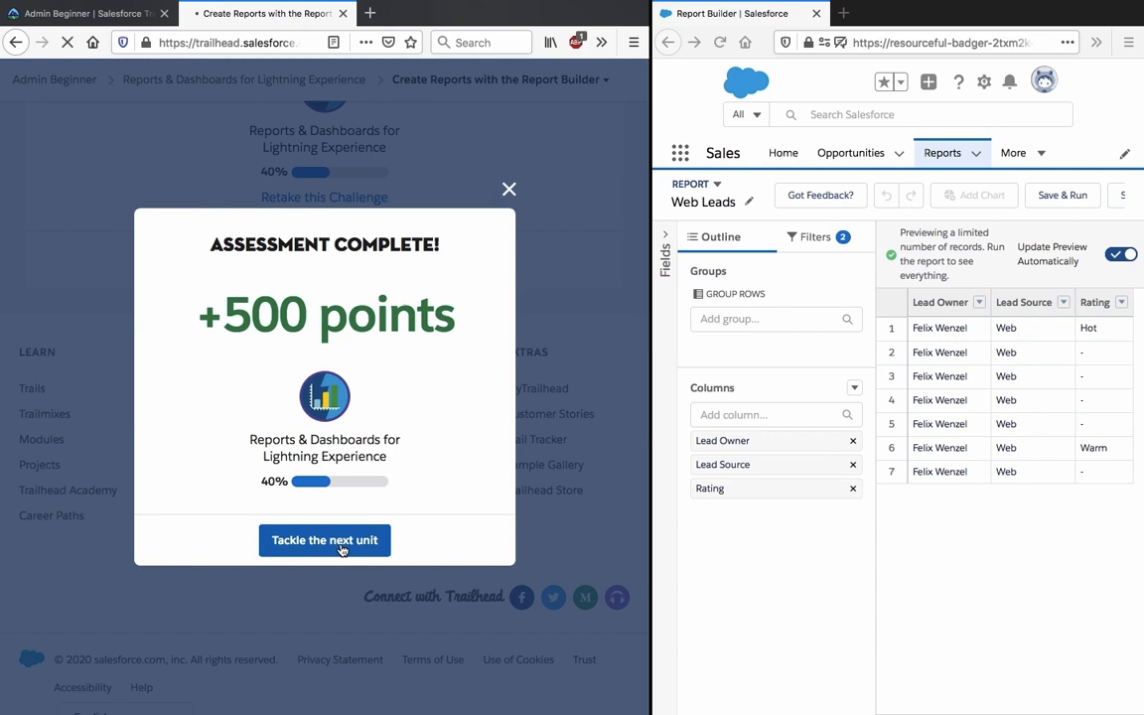